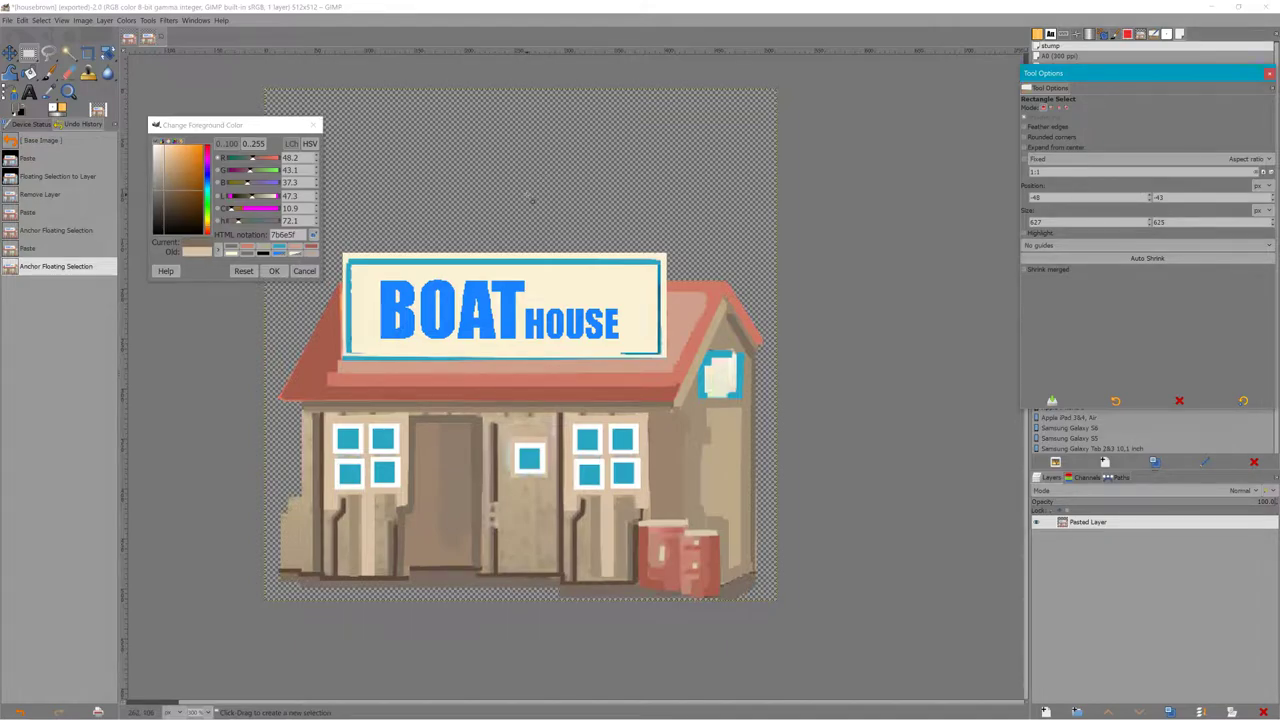
left_click(7, 22)
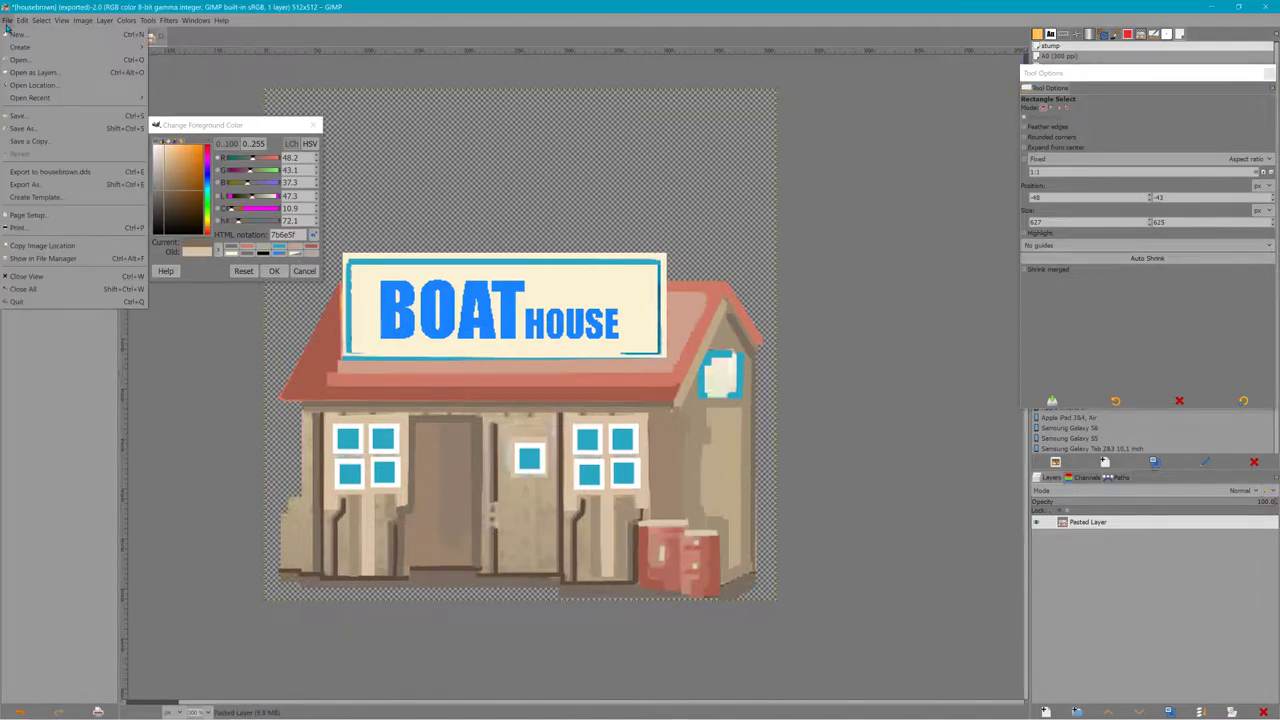
left_click(24, 185)
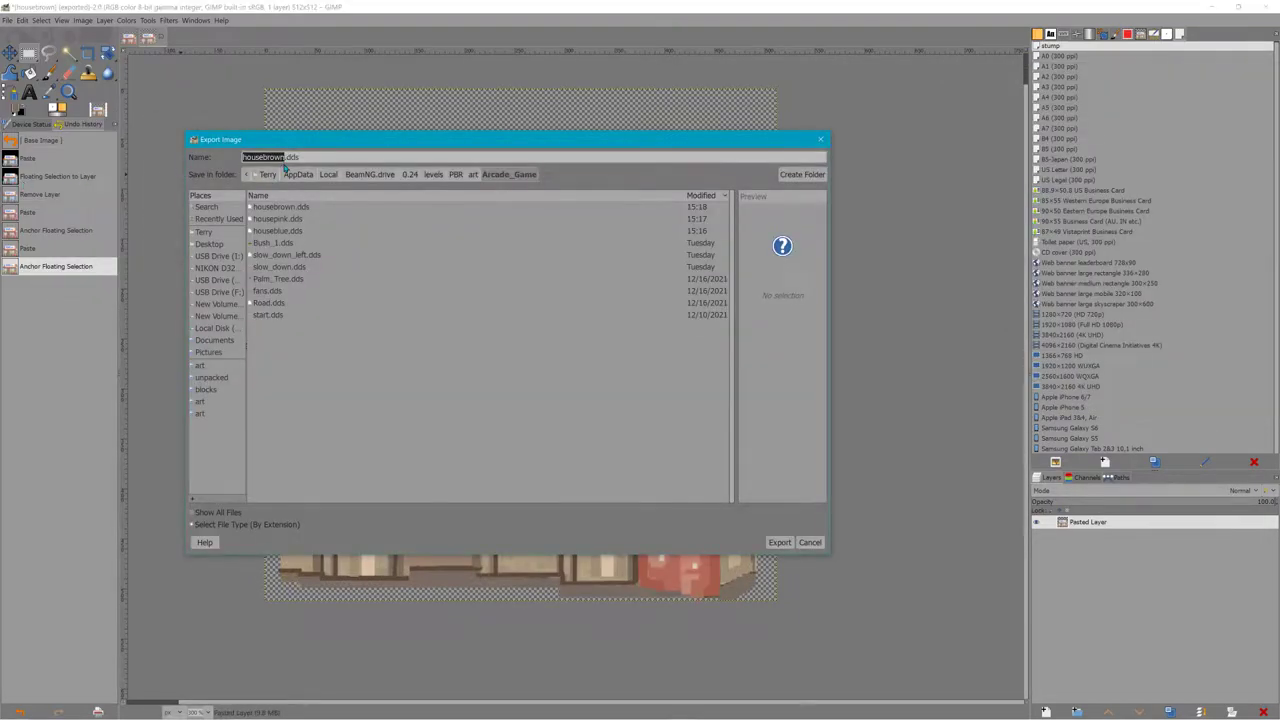
left_click(780, 543)
left_click(566, 400)
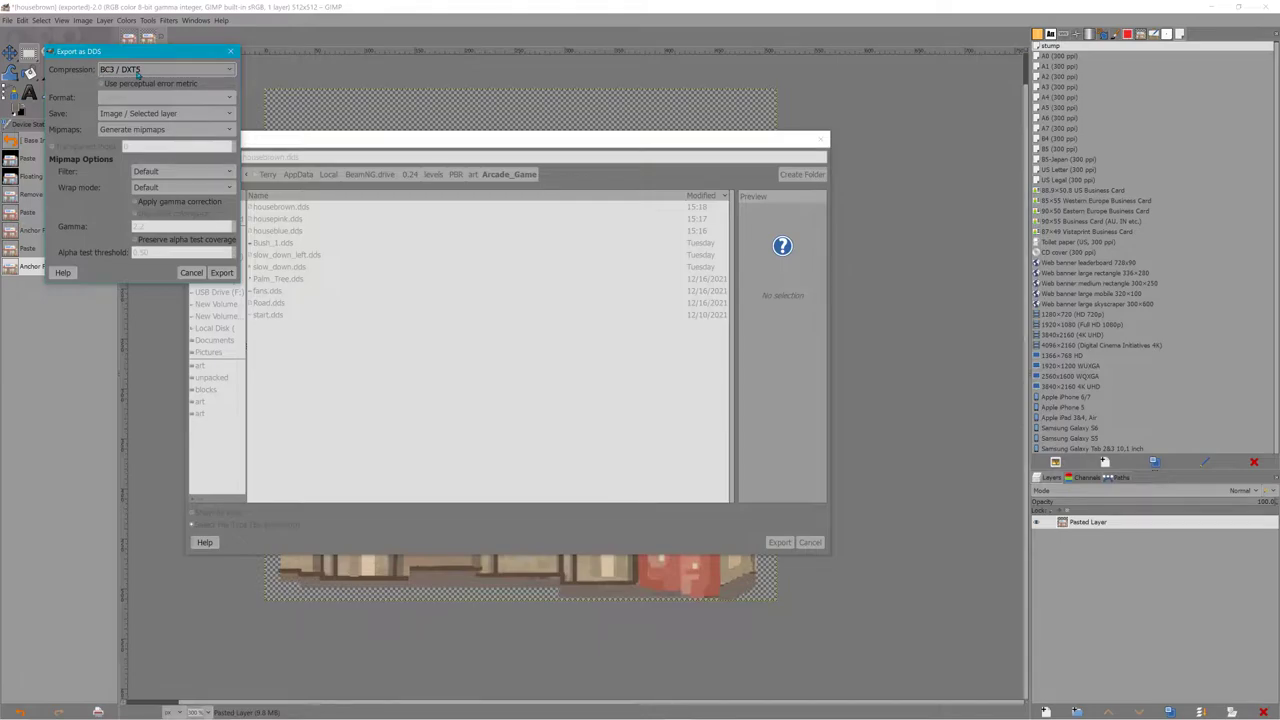
left_click(133, 70)
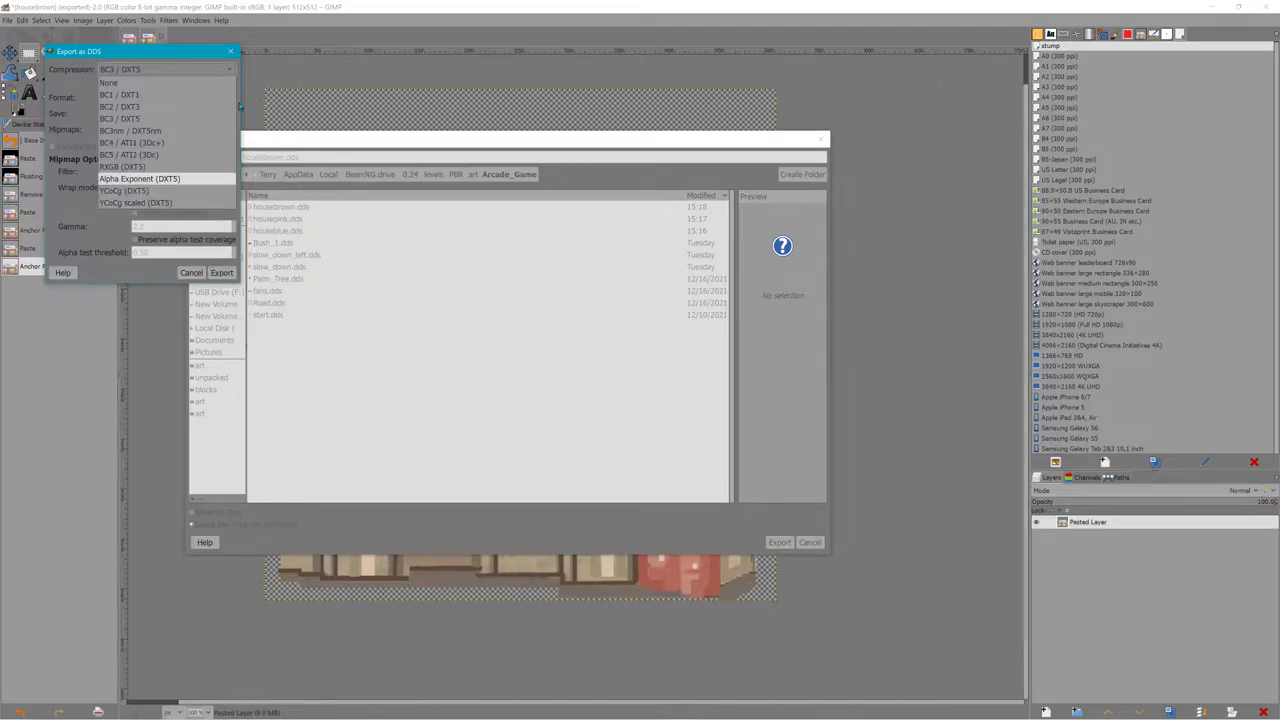
left_click(140, 118)
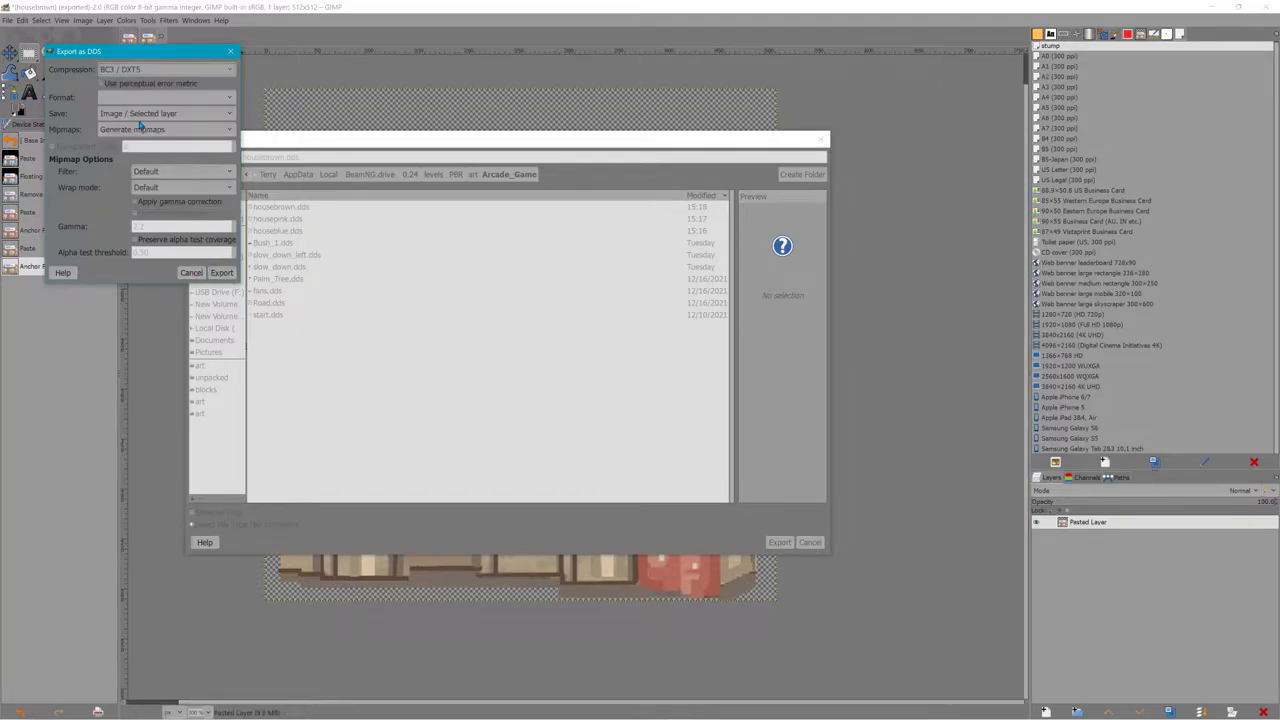
left_click(192, 274)
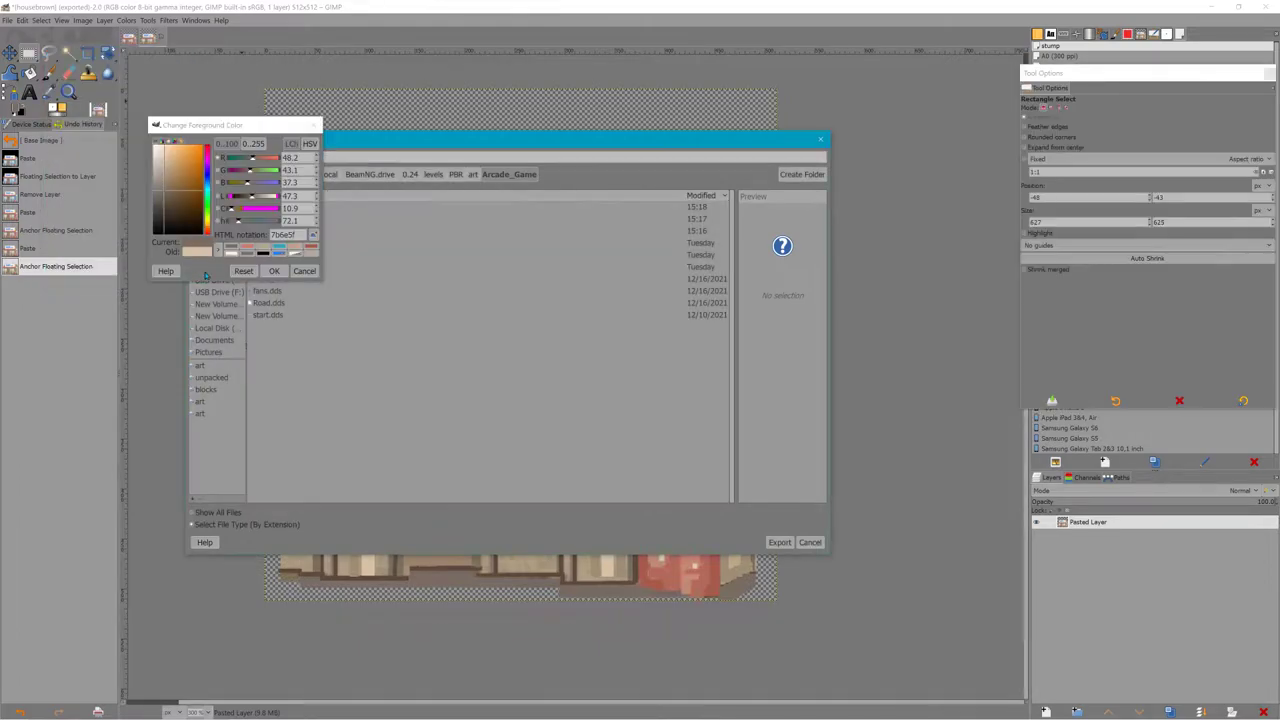
left_click(820, 140)
Apply the Normal Map filter to the boat house layer with its default settings
left_click(170, 20)
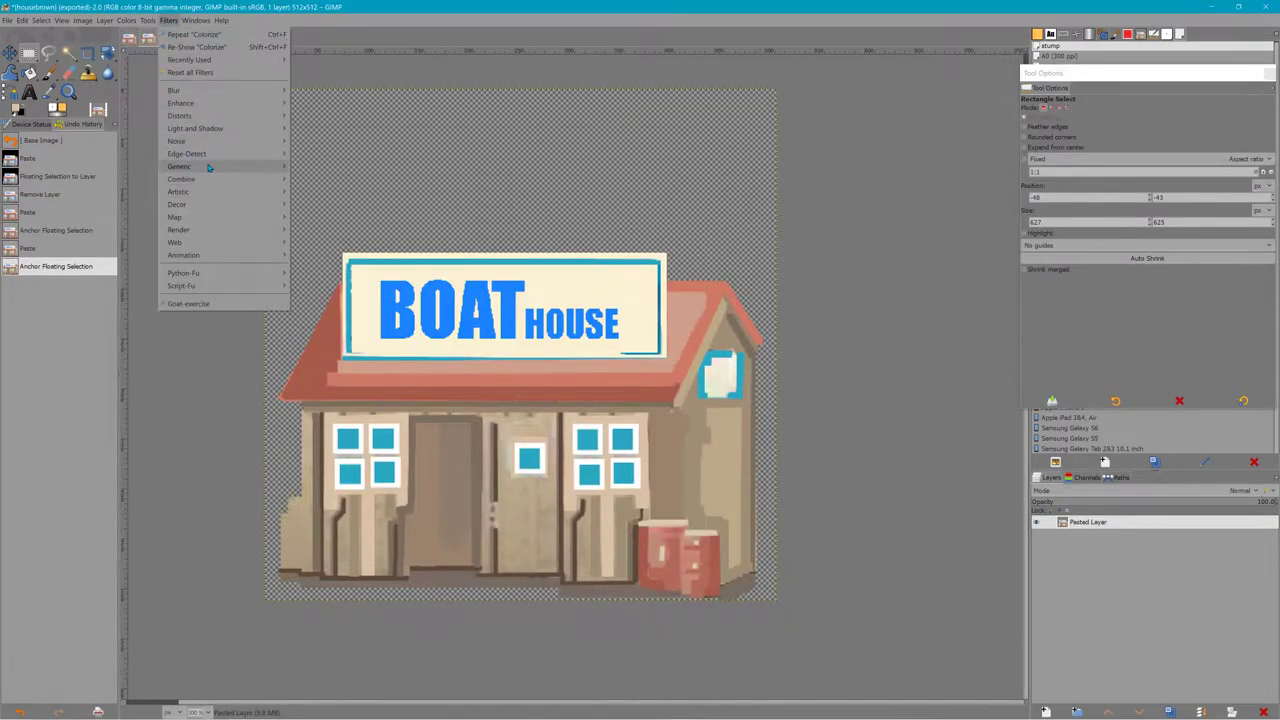
mouse_move(209, 167)
left_click(330, 204)
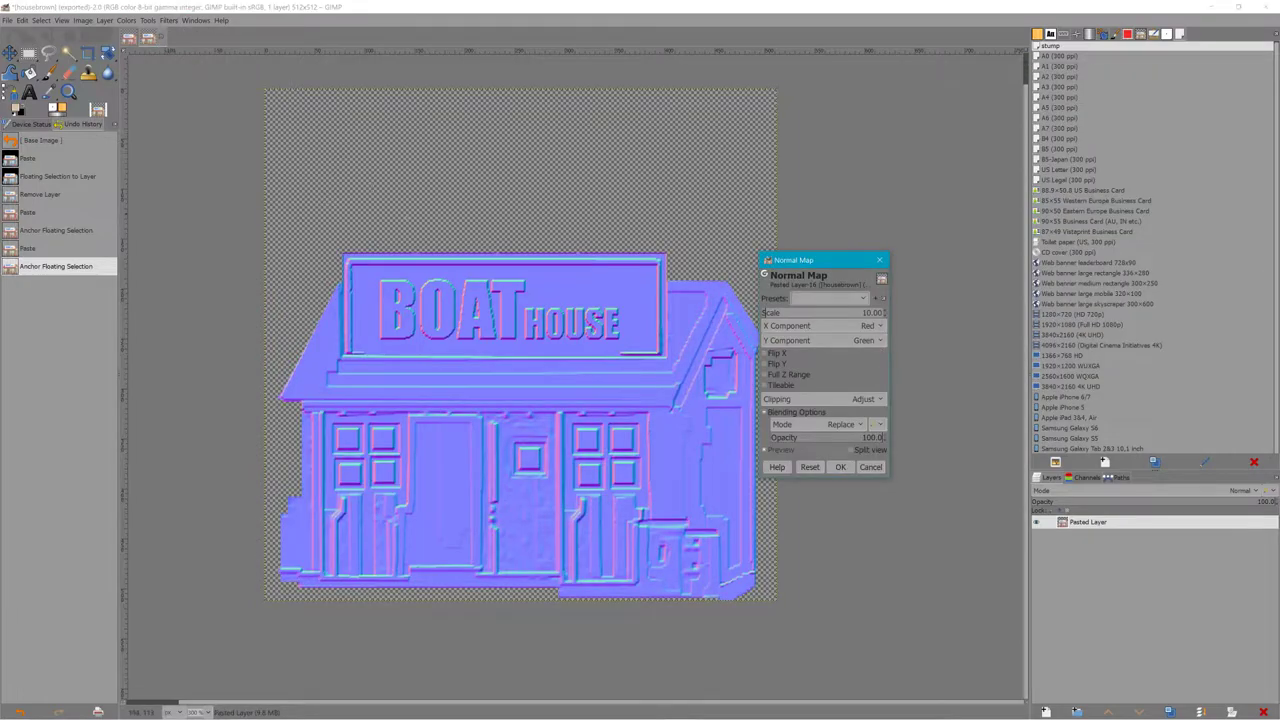
left_click(838, 467)
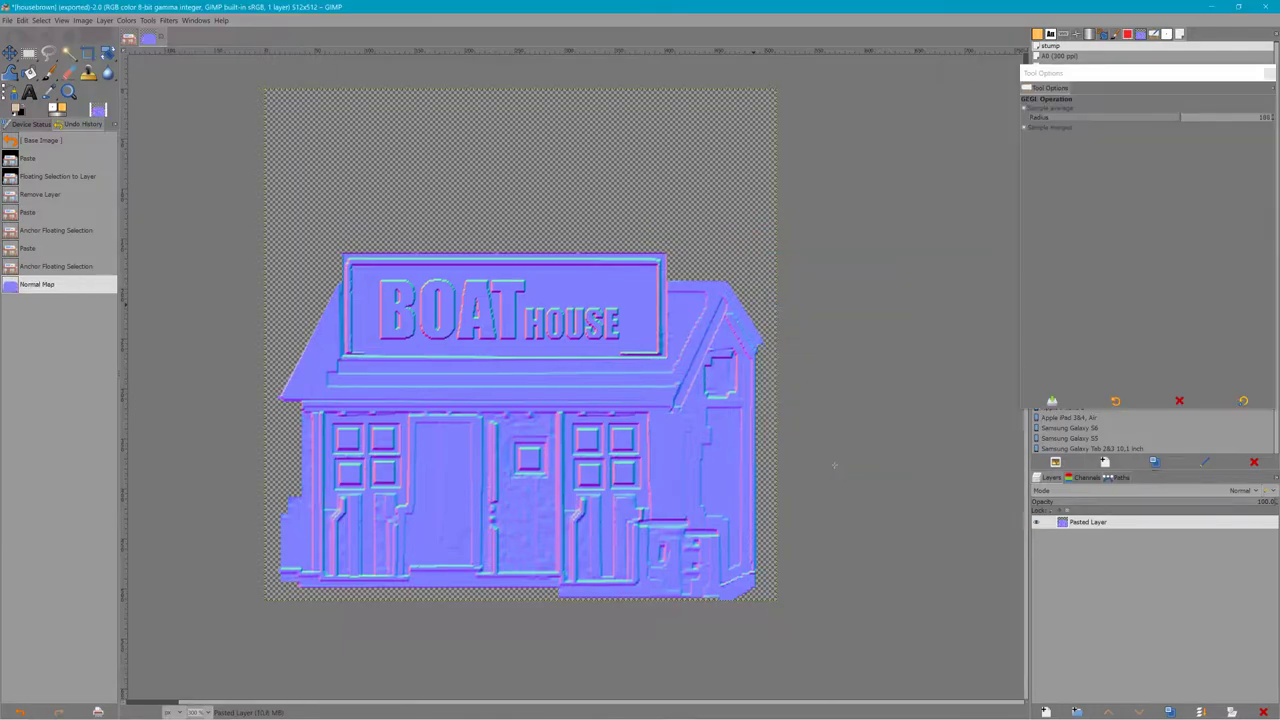
Export the normal map as housebrown_n.dds in the Arcade_Game folder, using BC5 / ATI2 (3Dc) compression
left_click(8, 20)
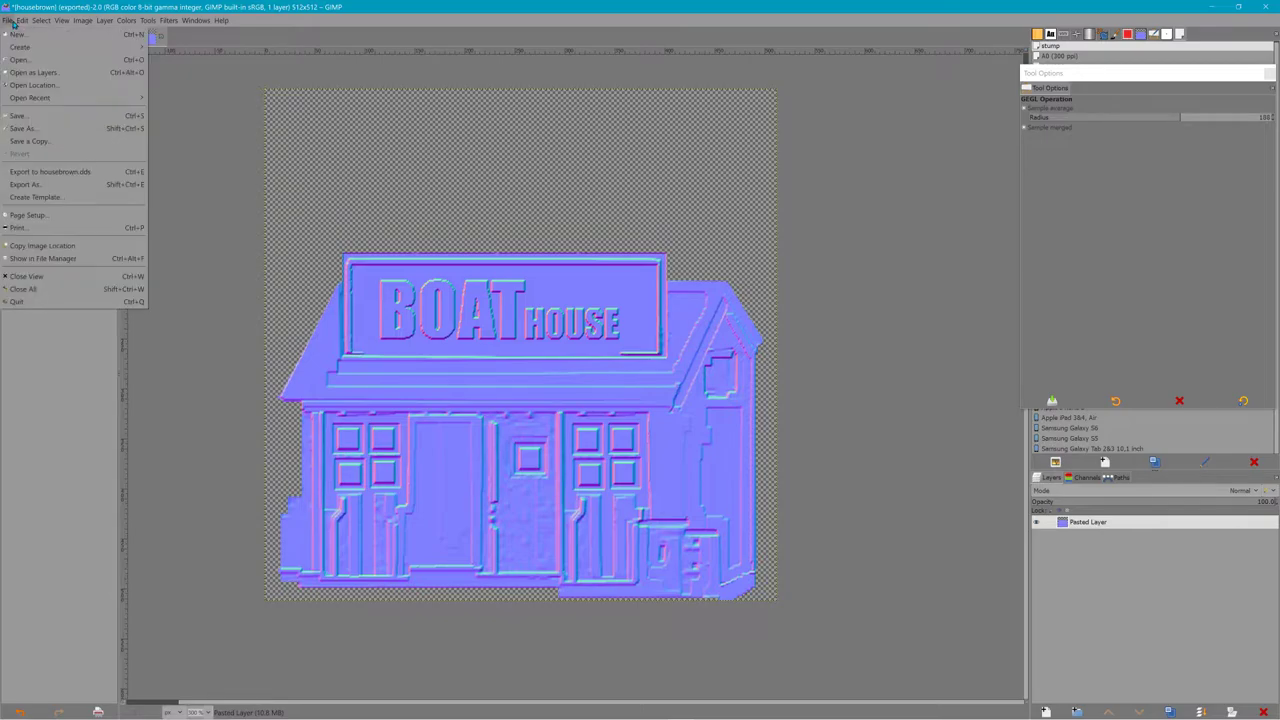
left_click(30, 185)
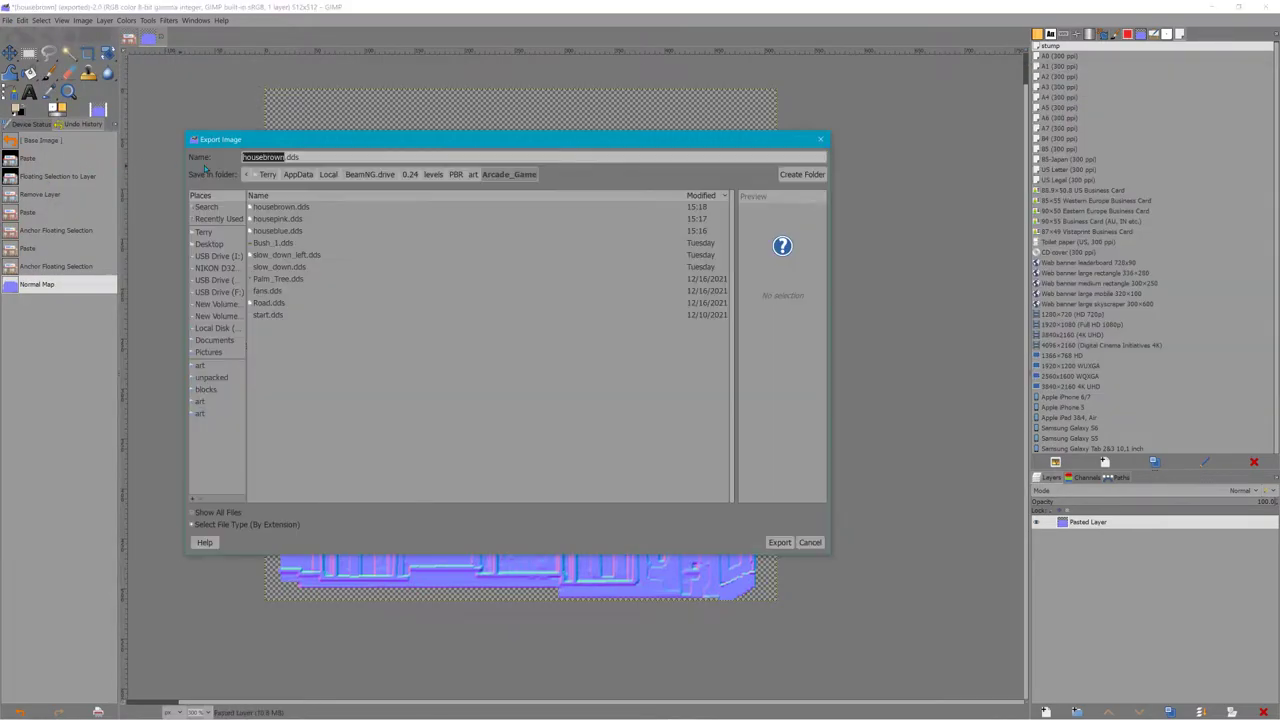
left_click(284, 157)
type("_N")
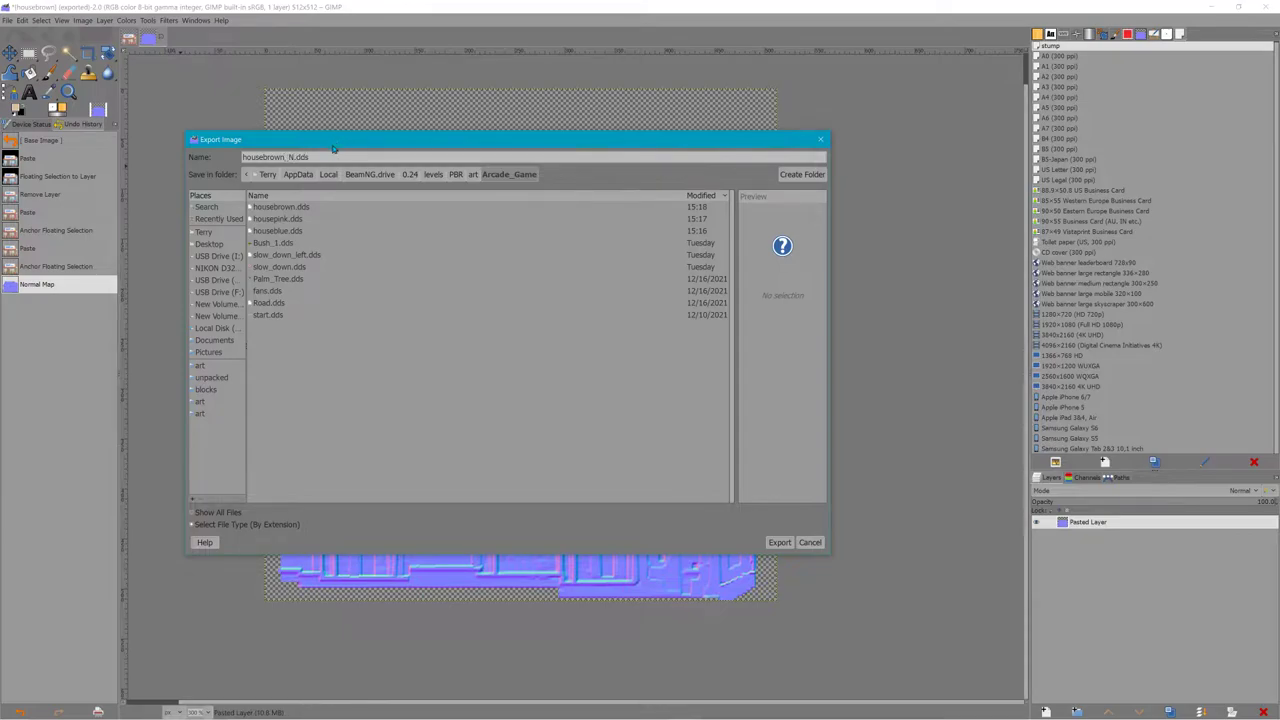
key("BackSpace")
type("n")
left_click(785, 545)
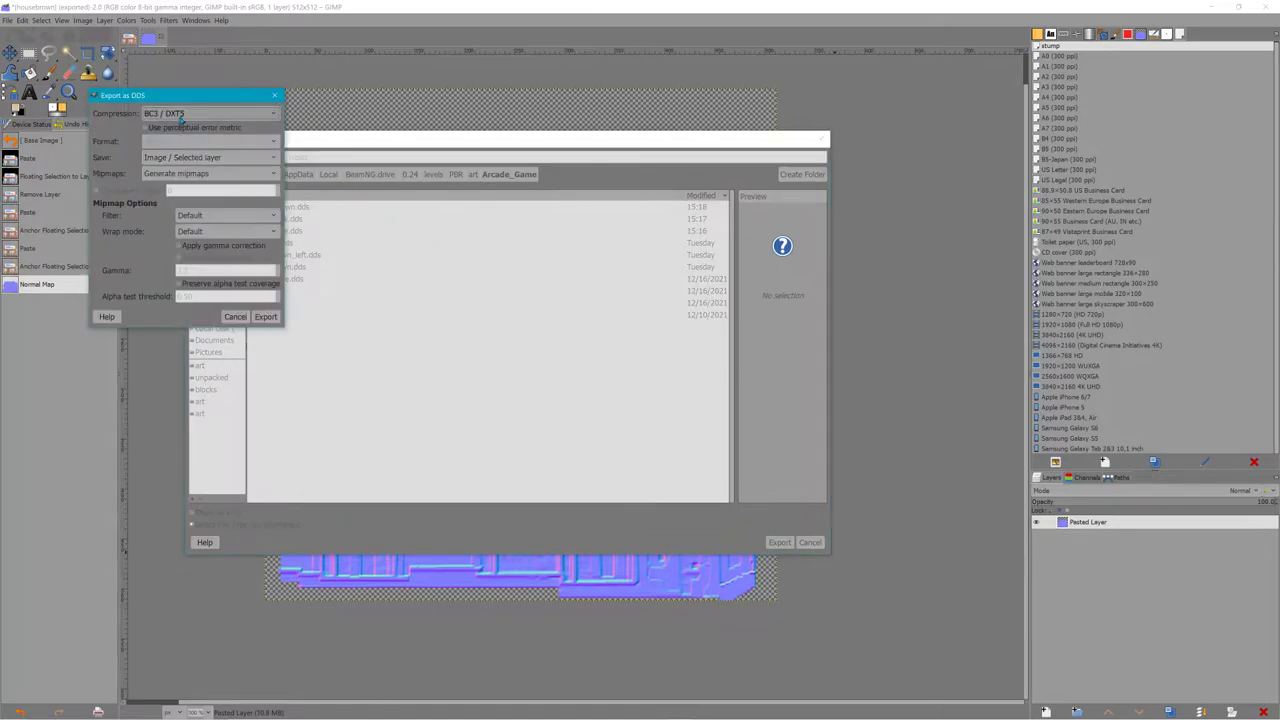
left_click(183, 114)
left_click(175, 198)
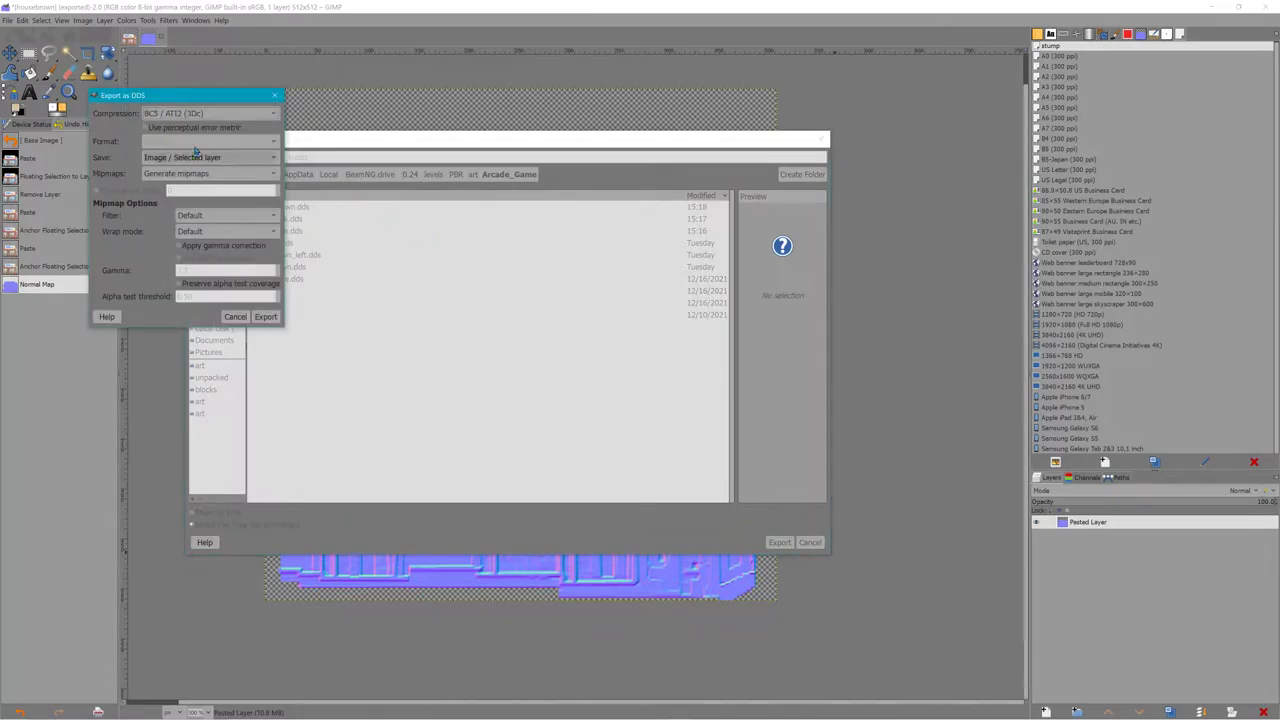
left_click(266, 316)
Switch to Blender and delete the default cube from the scene
left_click(1211, 7)
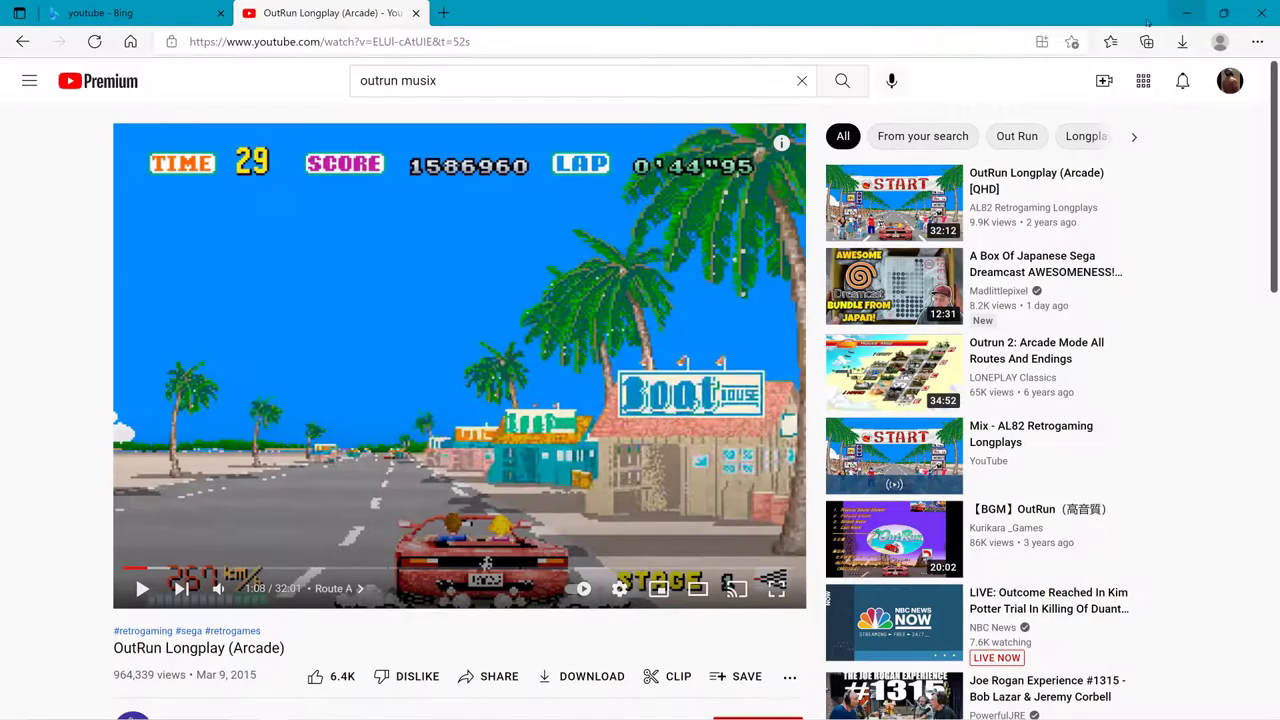
left_click(1183, 10)
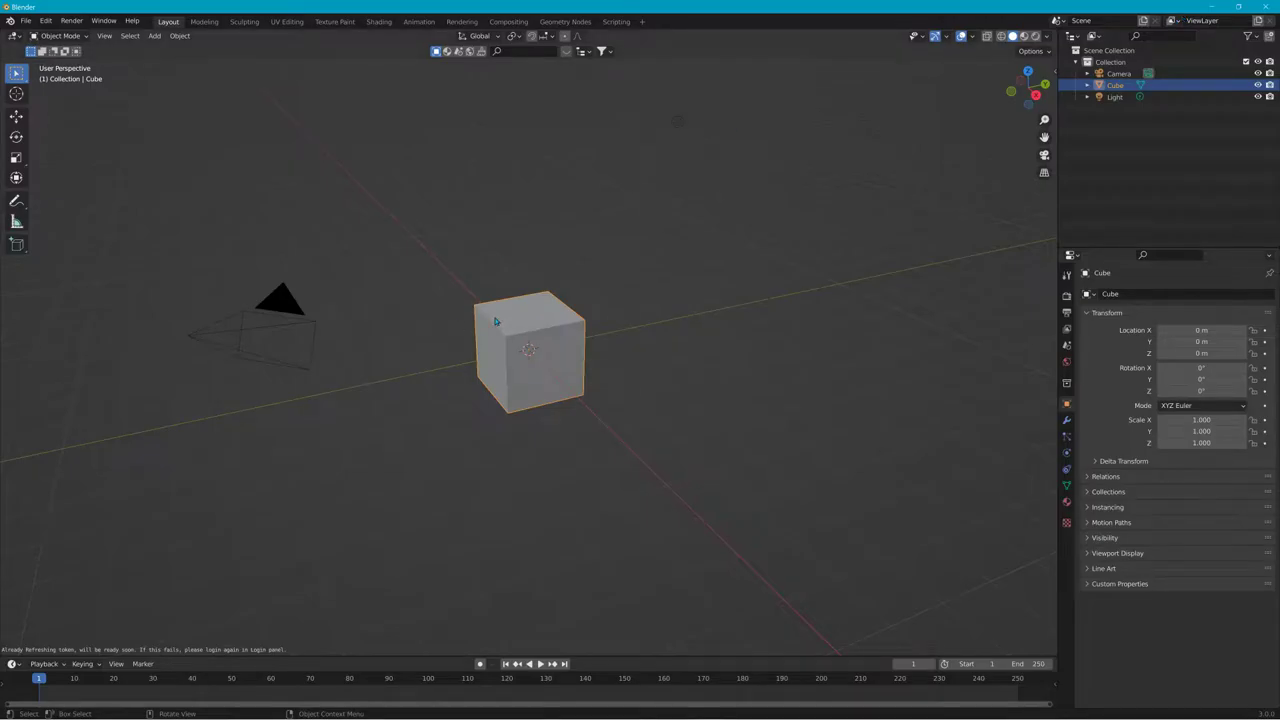
key("Delete")
mouse_move(494, 317)
middle_mouse_down()
mouse_move(580, 351)
mouse_move(480, 323)
middle_mouse_up()
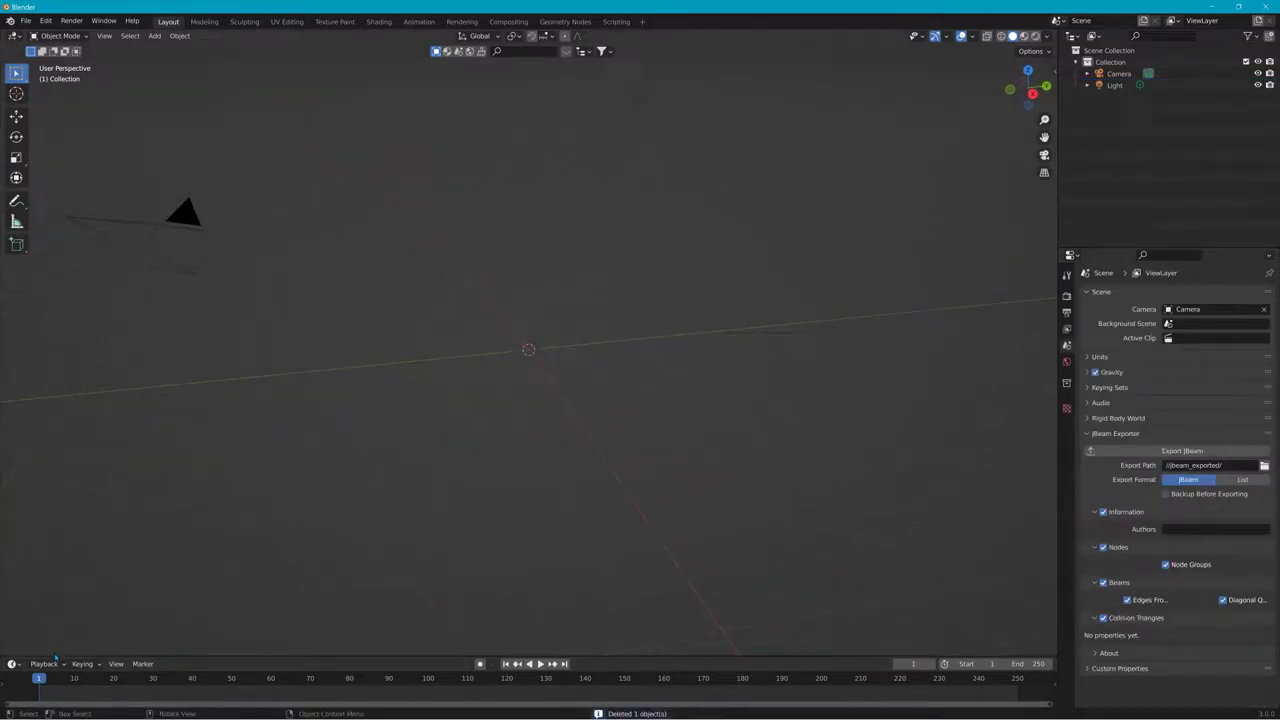
Turn the timeline area into an enlarged Asset Browser showing the User Library
left_click(12, 664)
left_click(12, 664)
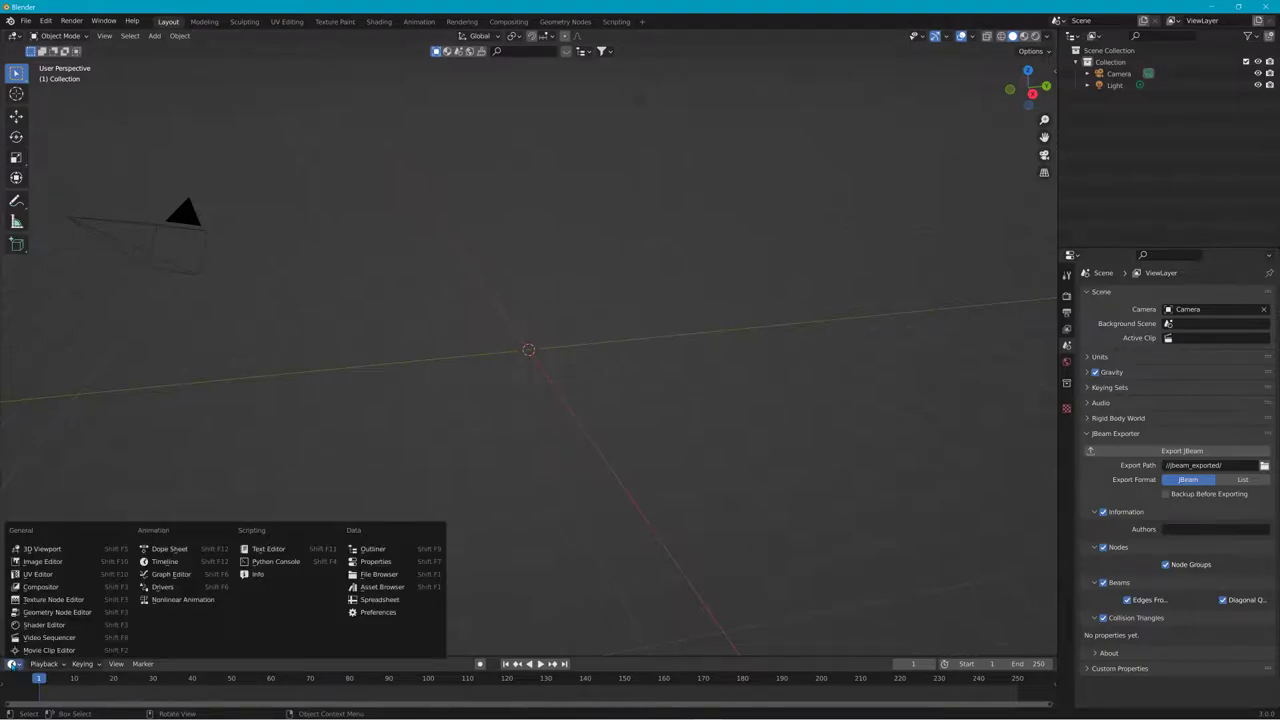
left_click(380, 587)
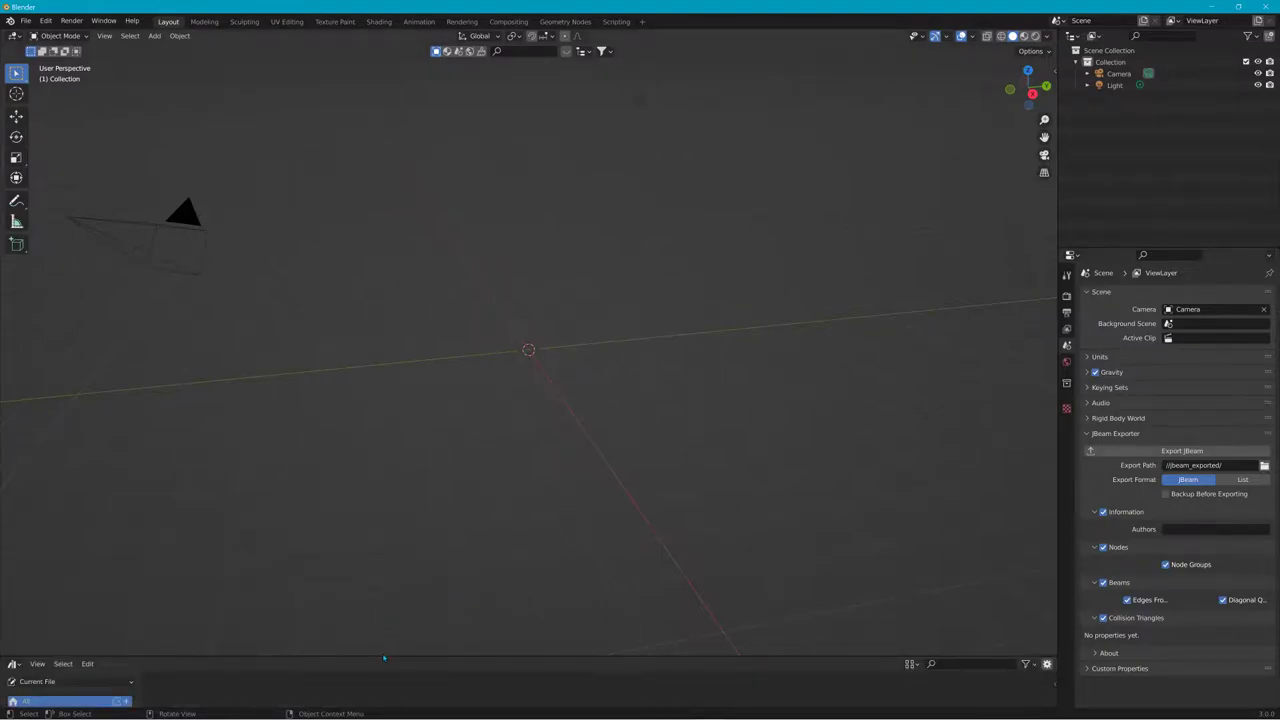
left_click_drag(382, 656, 390, 568)
left_click(70, 593)
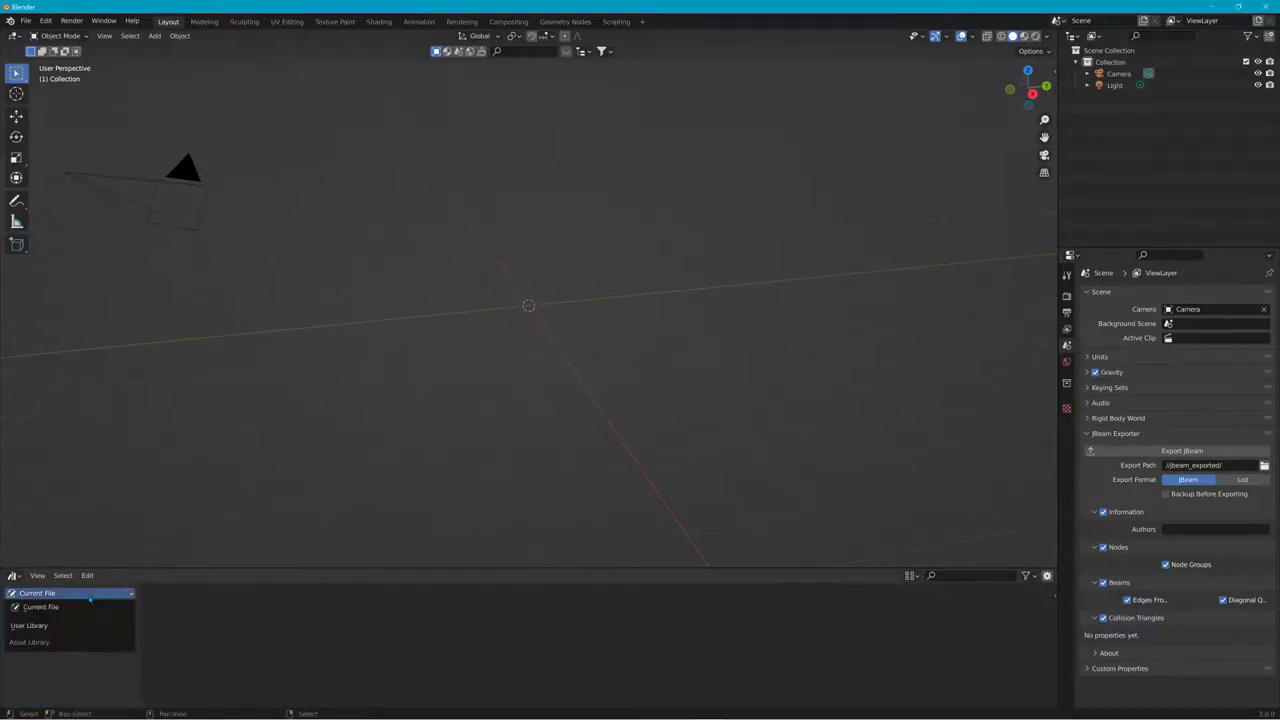
left_click(70, 625)
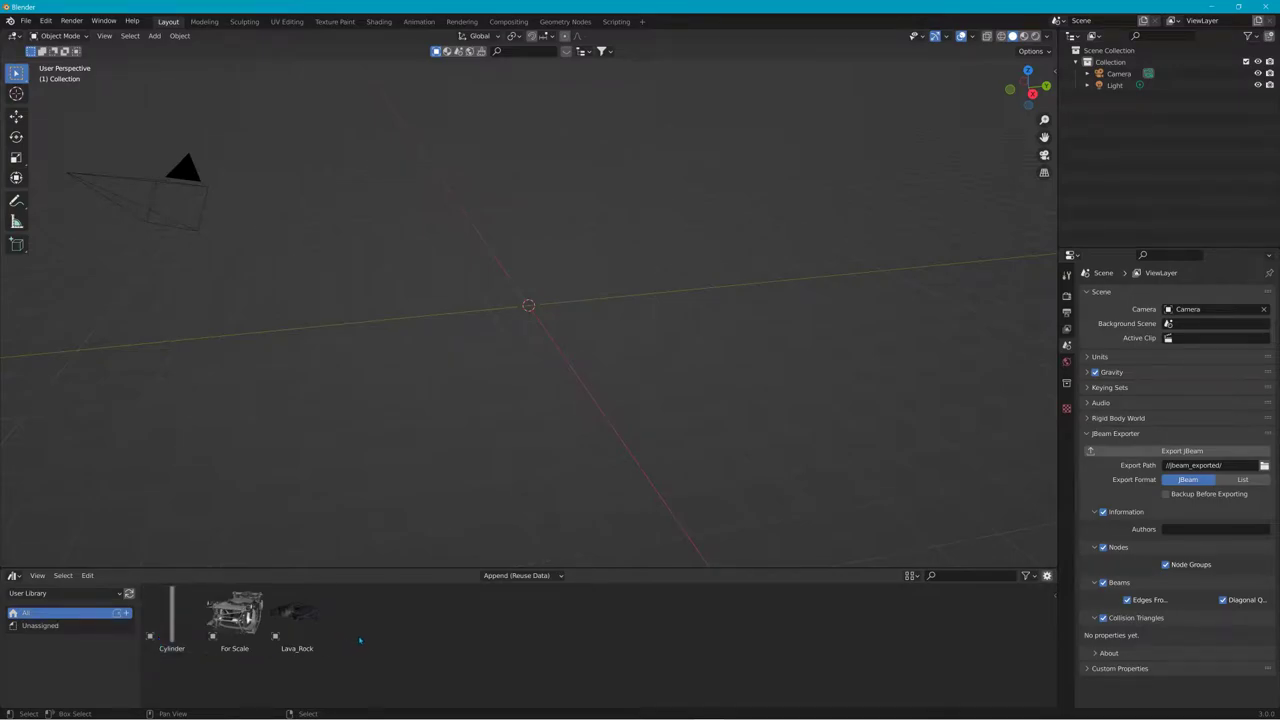
left_click(556, 576)
left_click(34, 27)
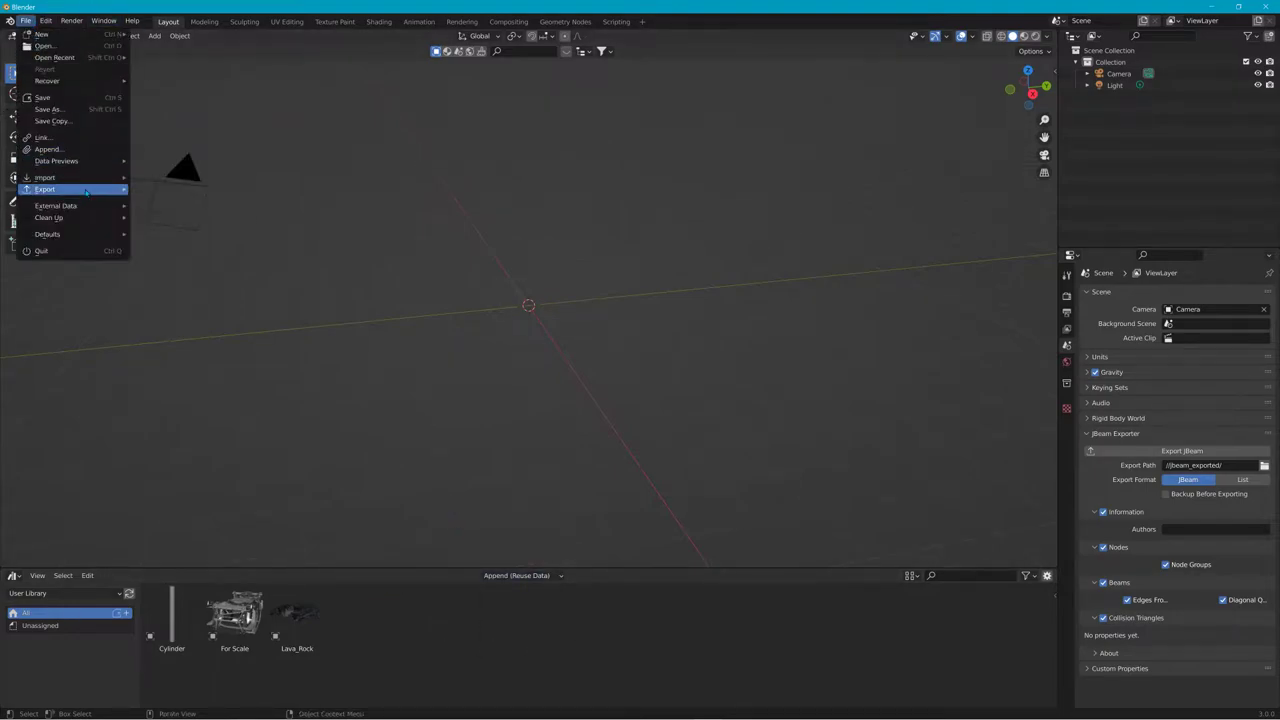
Place the For Scale vehicle asset from the library in the scene near the origin
mouse_move(60, 177)
left_click_drag(234, 615, 550, 368)
middle_click_drag(600, 204, 560, 330)
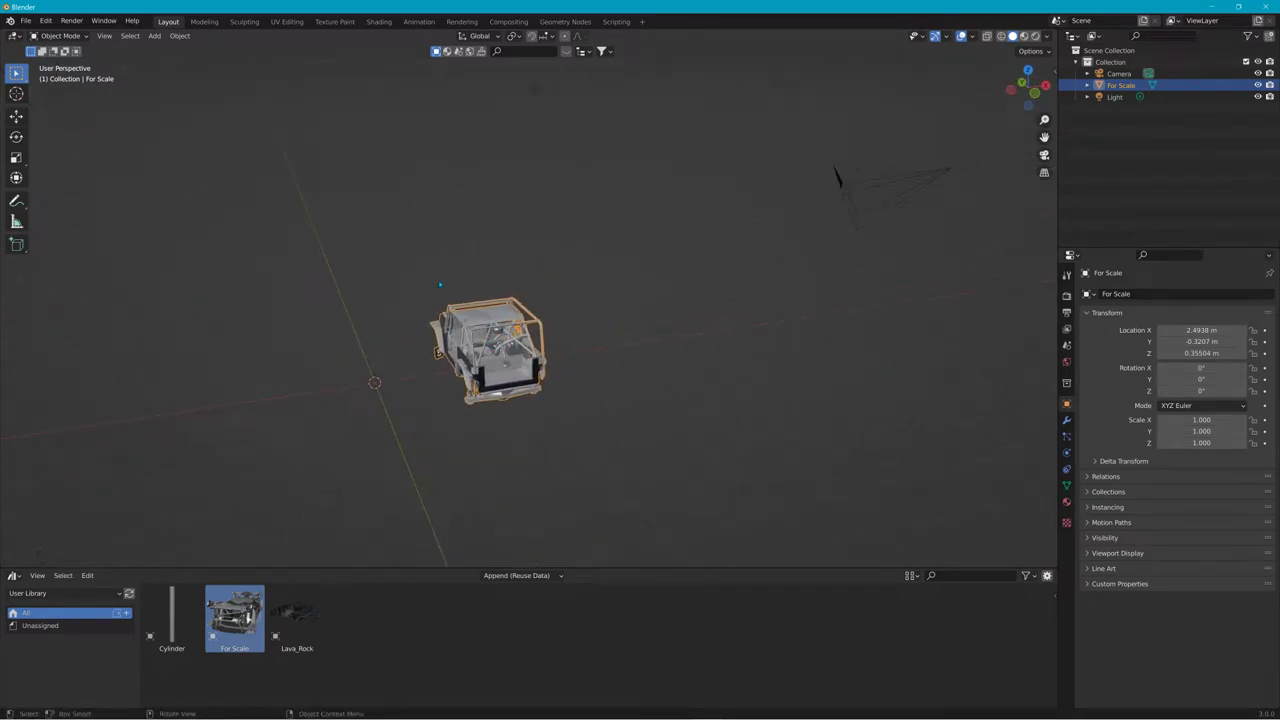
Add a plane mesh at the origin and scale it up uniformly by about 3.47
left_click(155, 36)
mouse_move(175, 49)
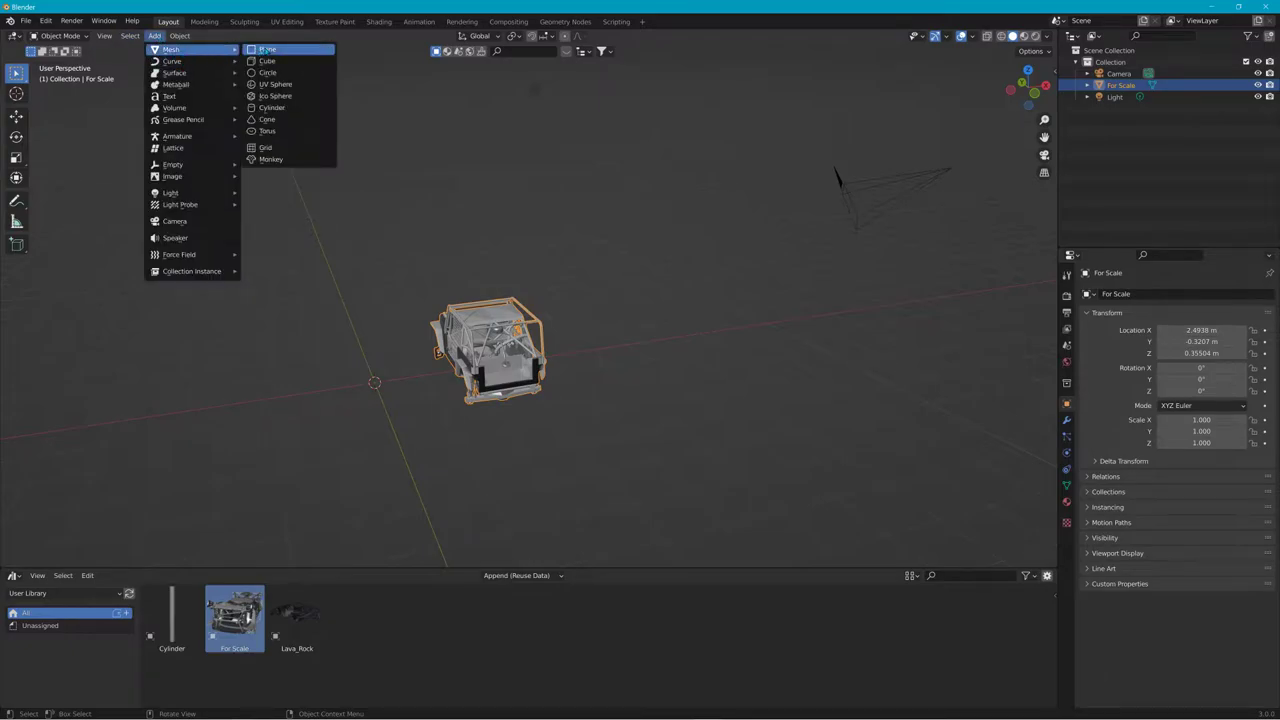
left_click(270, 49)
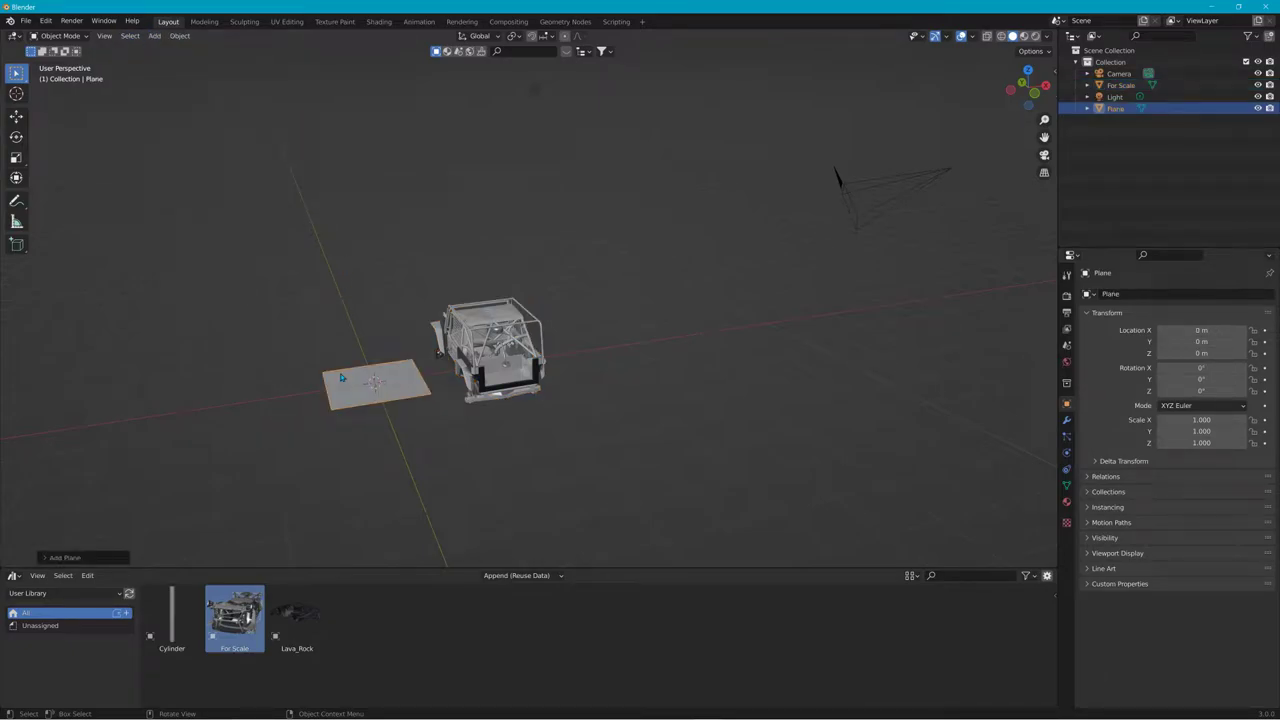
key("s")
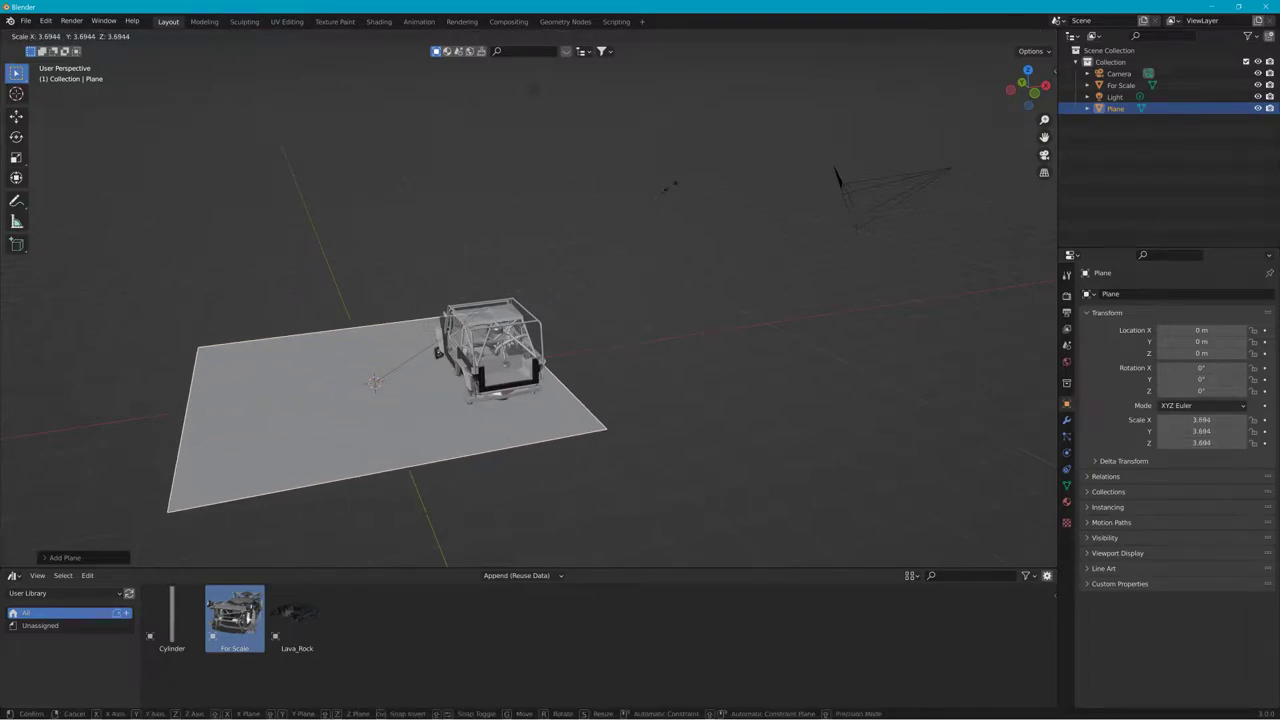
left_click(642, 201)
Rotate the plane 90° about the X axis and raise it about 3.34 m along Z so it stands on the ground
key("r")
key("x")
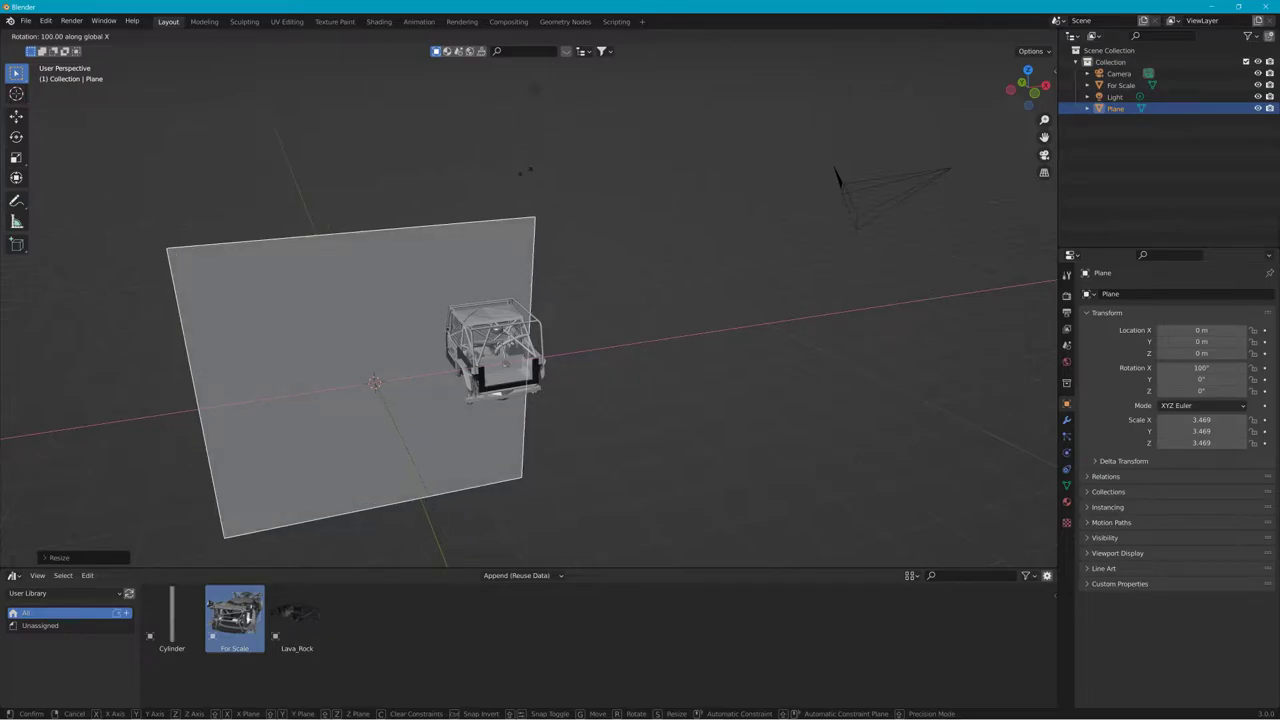
type("90")
key("Return")
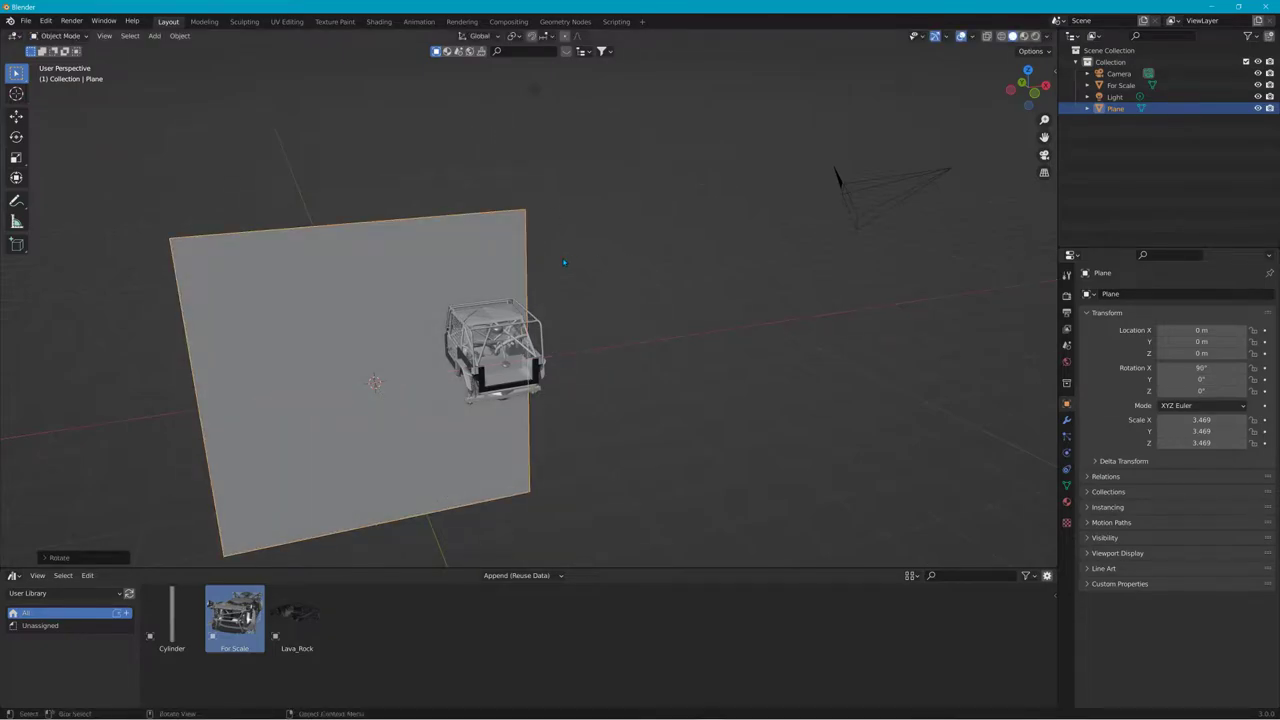
key("g")
key("z")
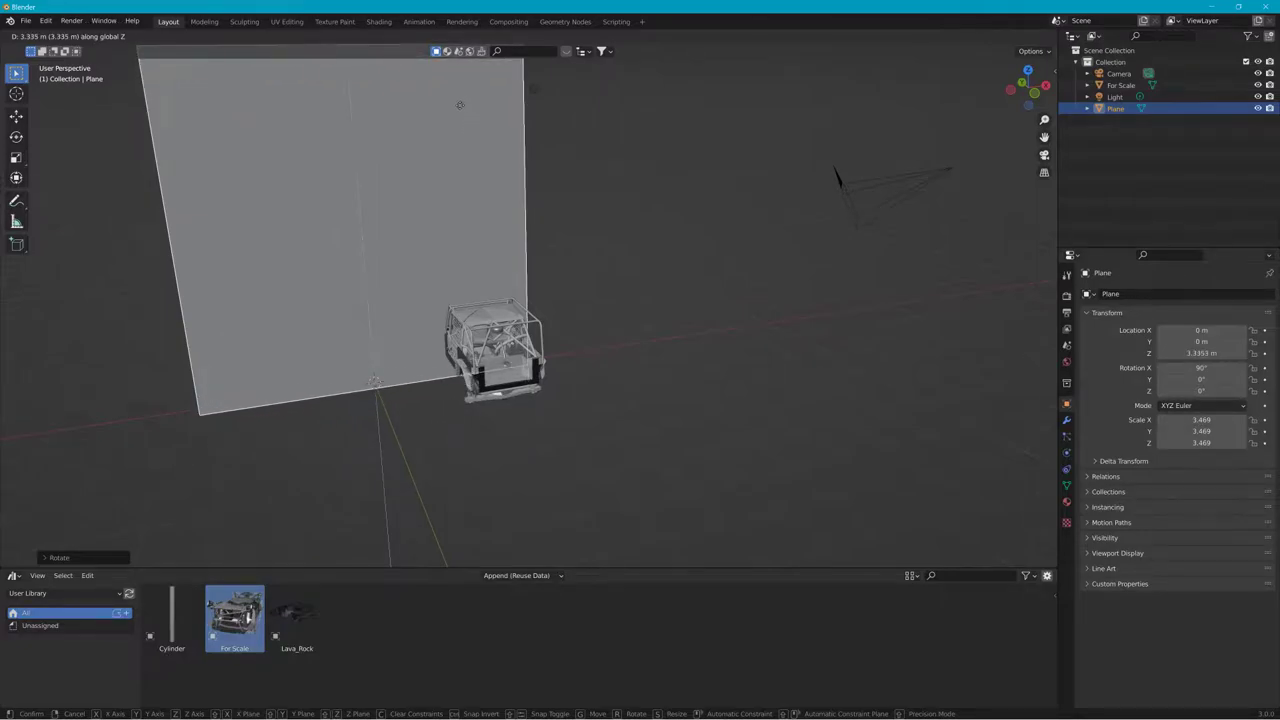
left_click(459, 105)
Create a material named housebrown on the plane and show the viewport in Material Preview shading
mouse_move(418, 152)
middle_mouse_down()
mouse_move(435, 131)
mouse_move(404, 150)
middle_mouse_up()
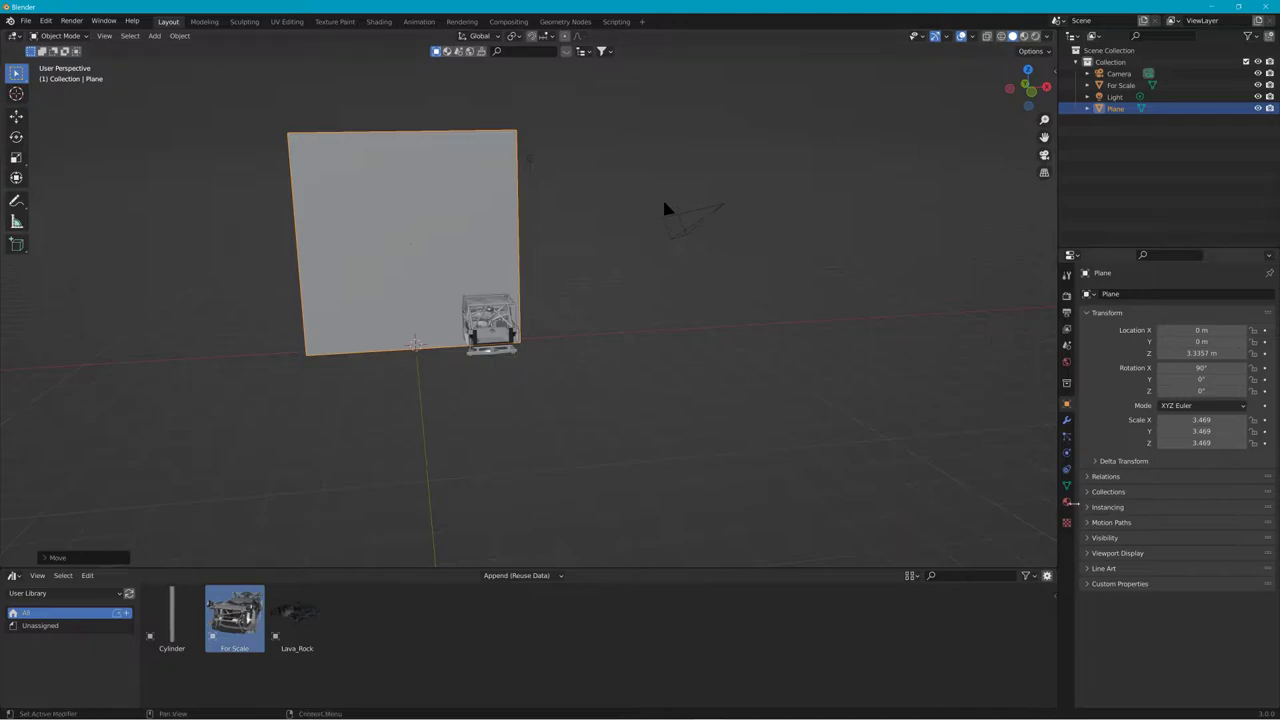
left_click(1066, 501)
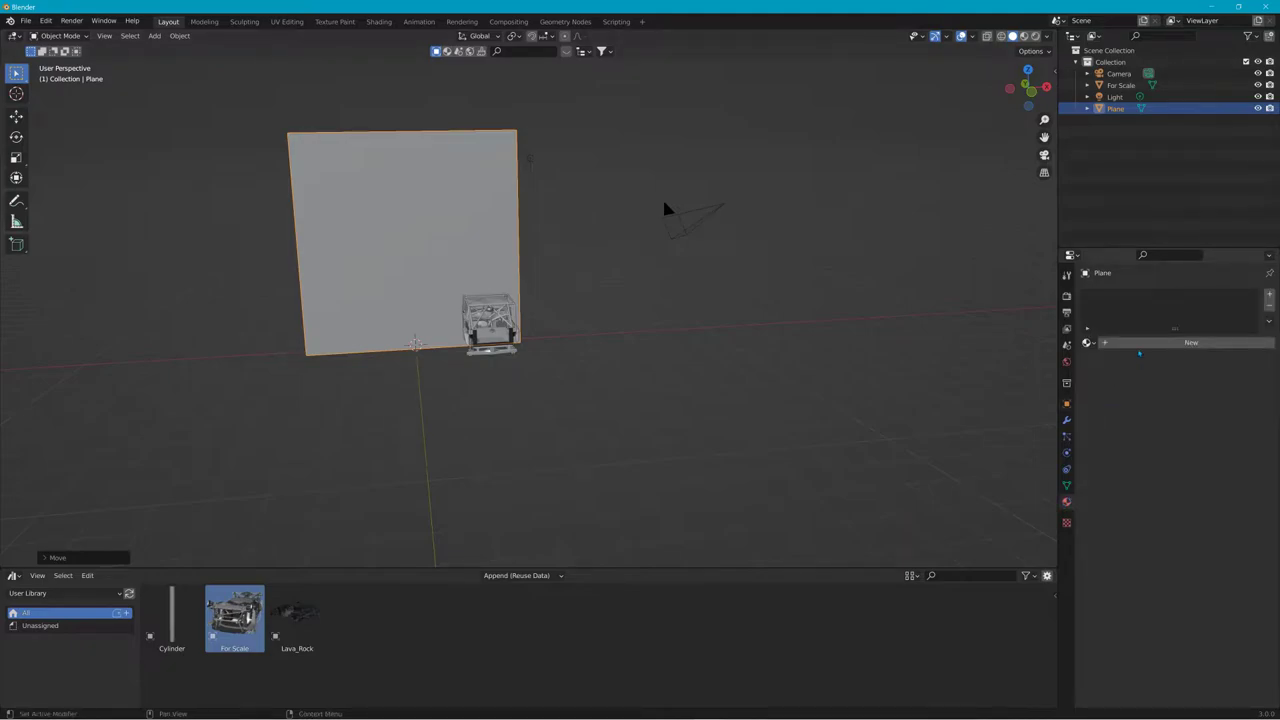
left_click(1138, 345)
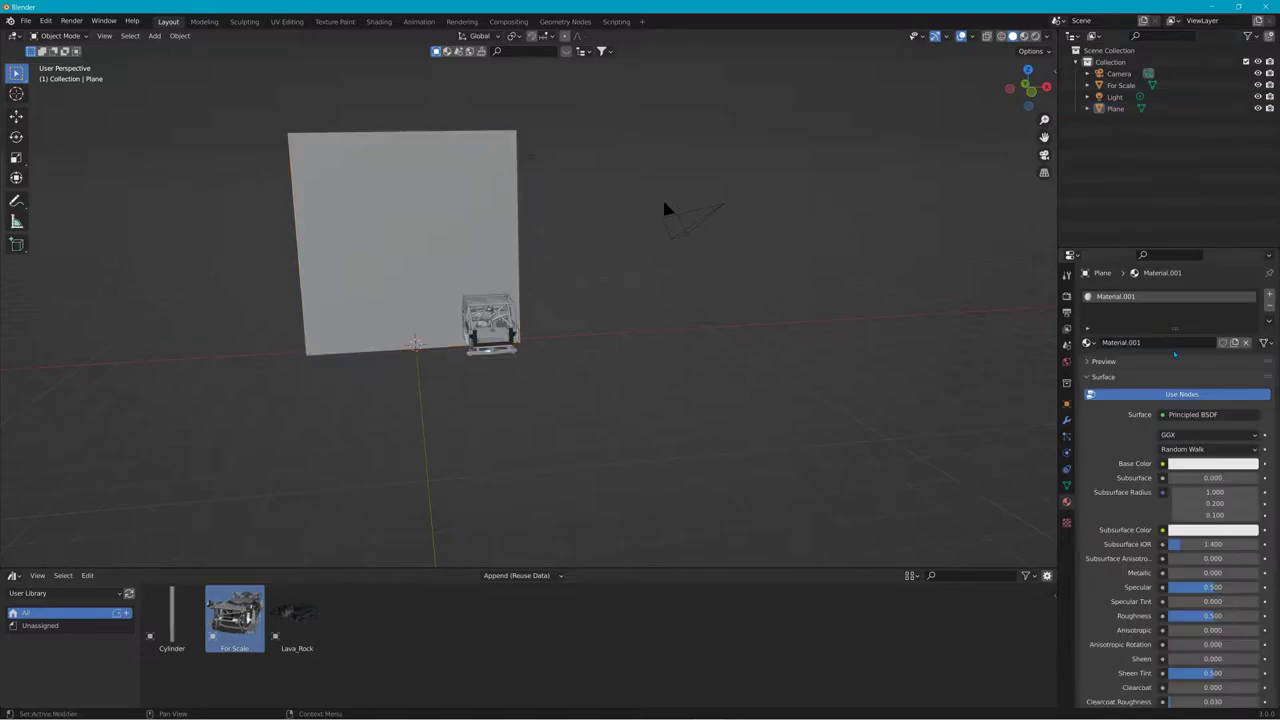
left_click(1130, 342)
type("housebrown")
left_click(1024, 36)
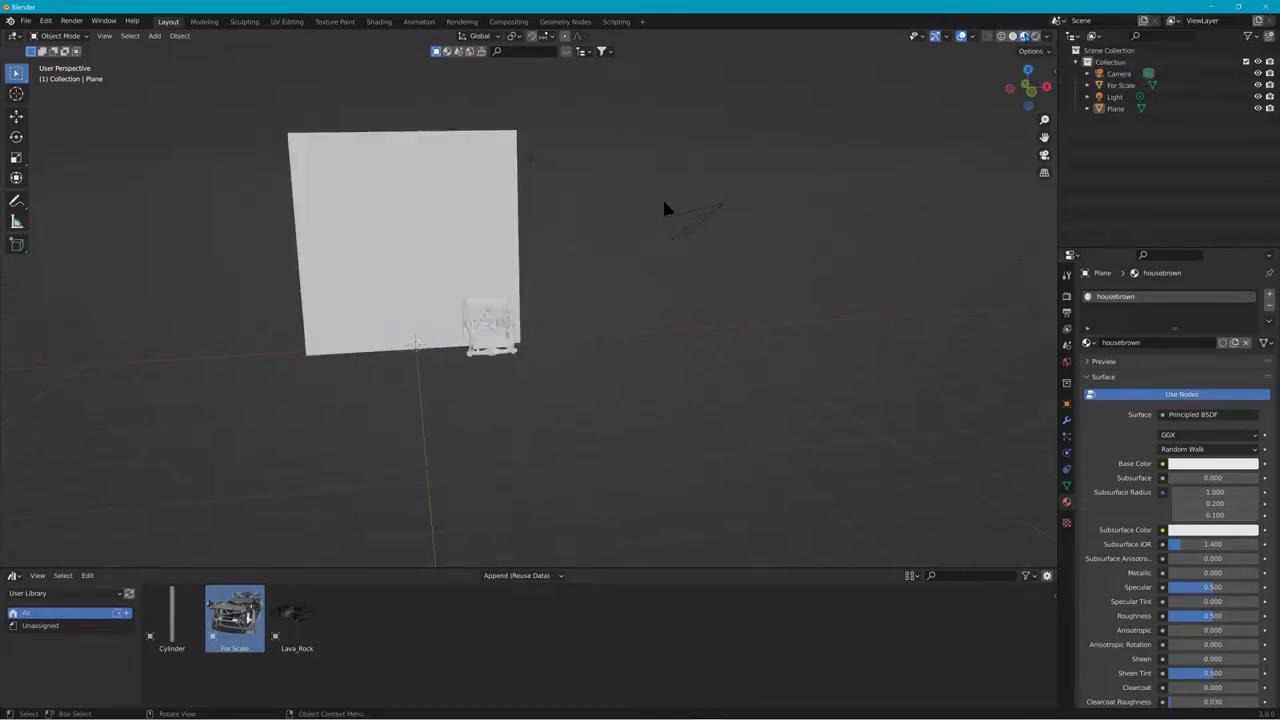
Apply all transforms to the standing plane
left_click(342, 177)
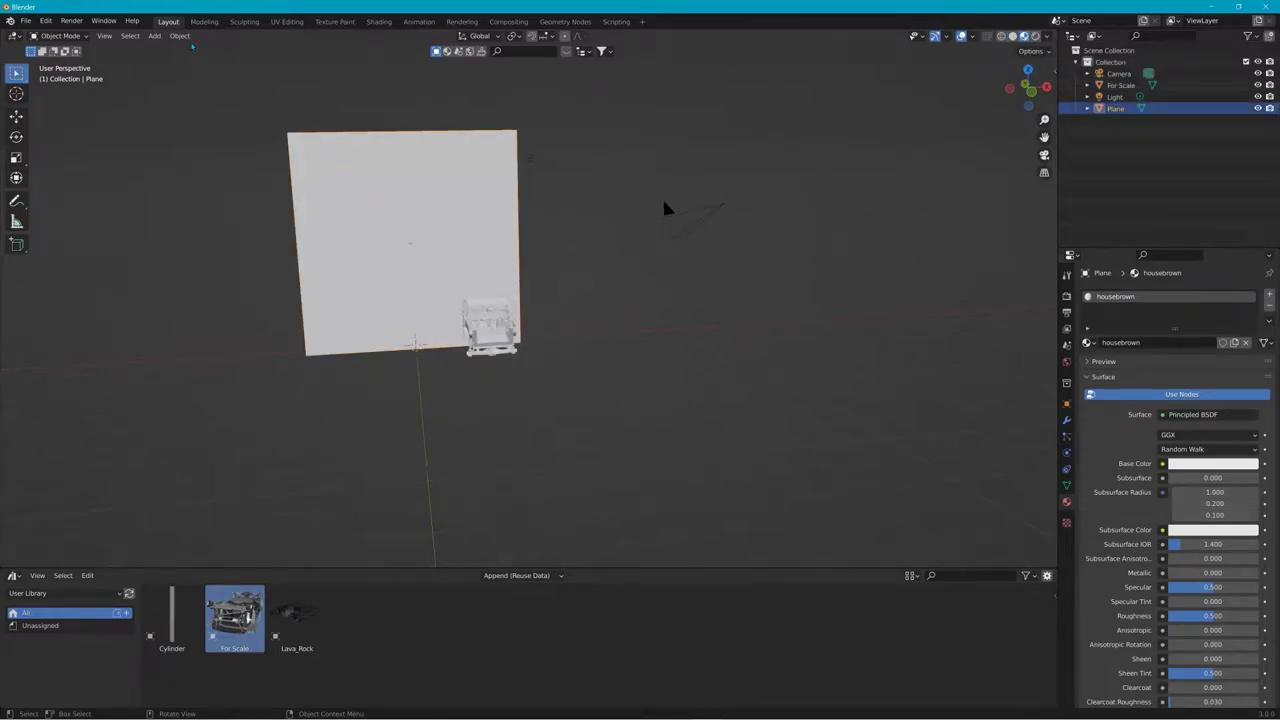
left_click(184, 38)
mouse_move(192, 96)
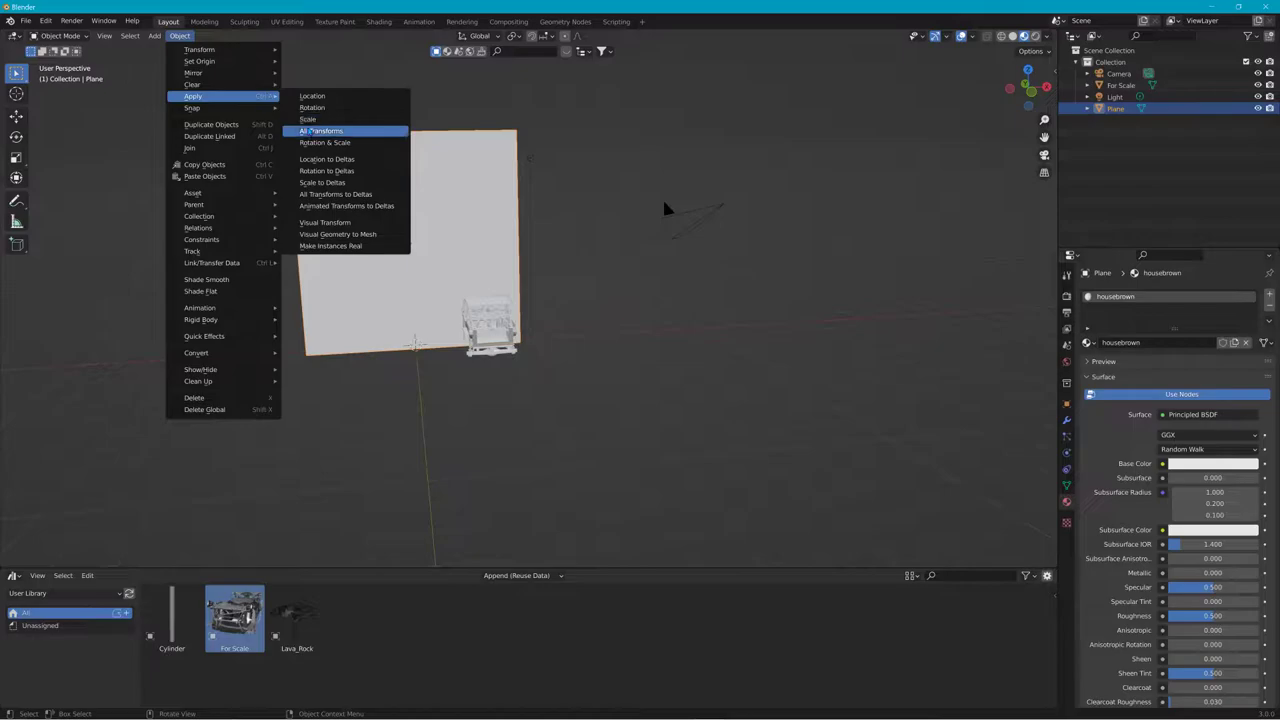
left_click(308, 131)
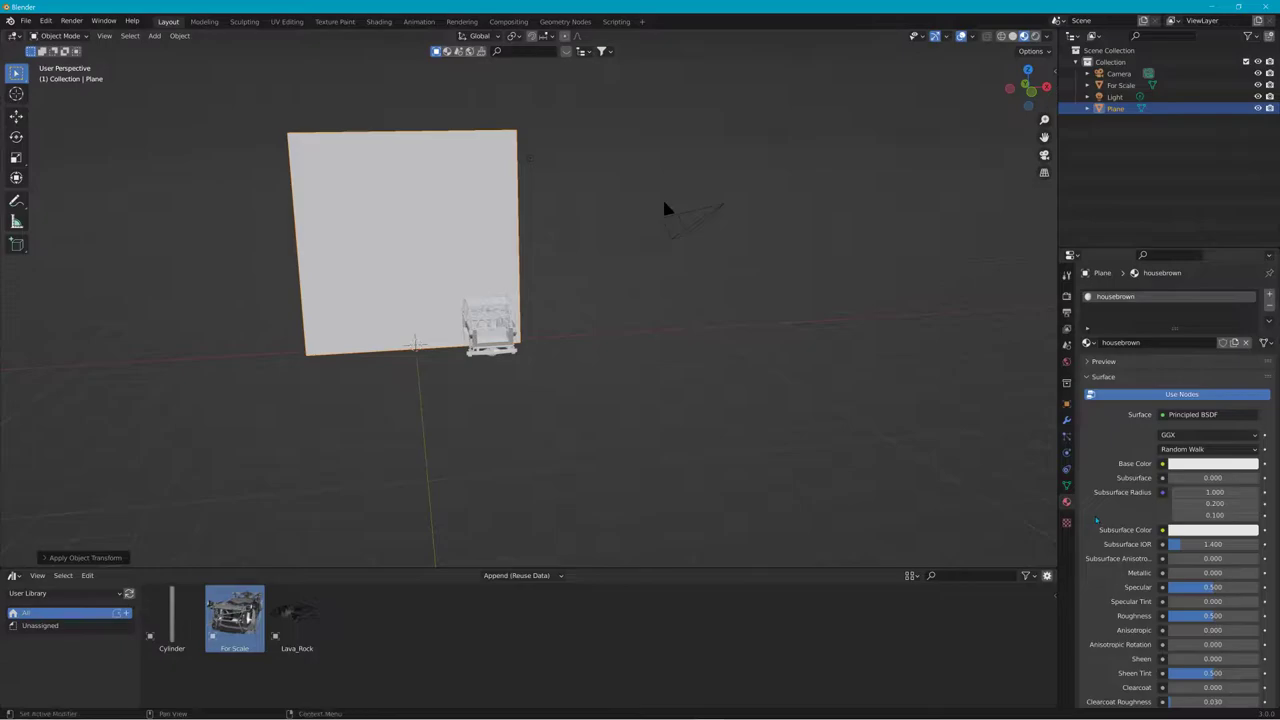
Link an Image Texture to the housebrown material's Base Color and browse for its image in the BeamNG.drive 0.24 levels folder PBR
left_click(1163, 463)
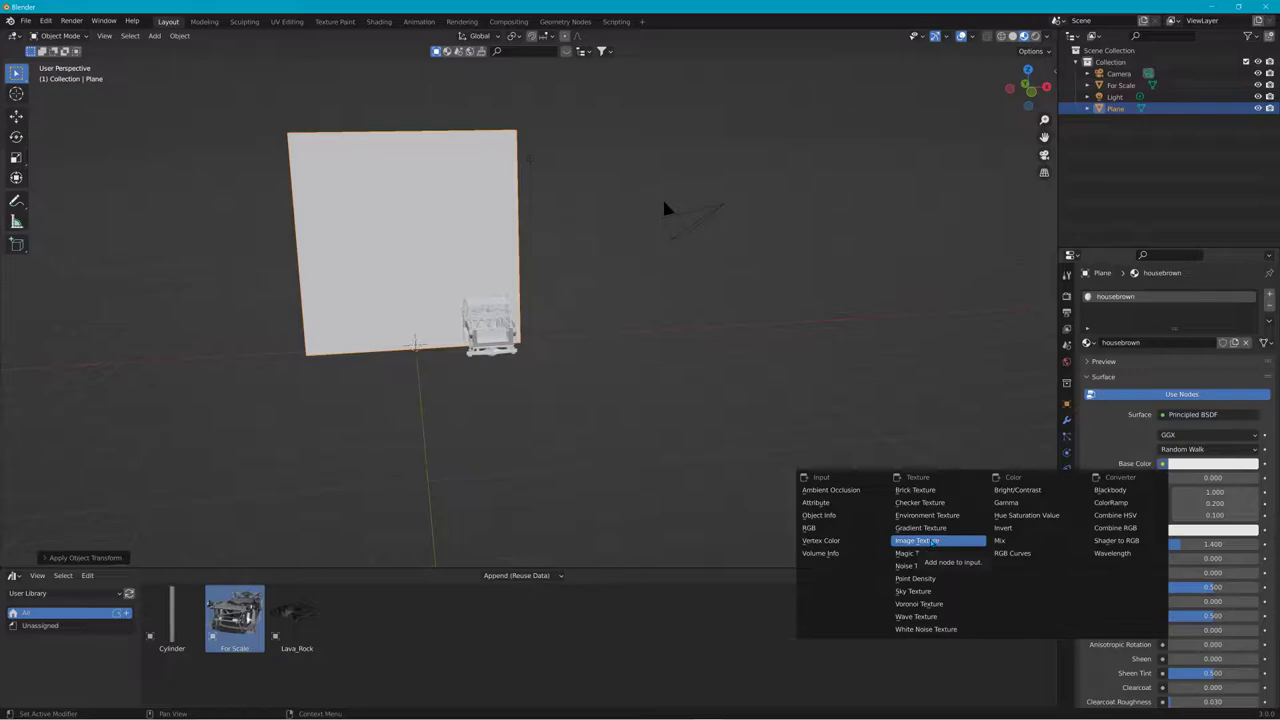
left_click(916, 541)
left_click(1232, 477)
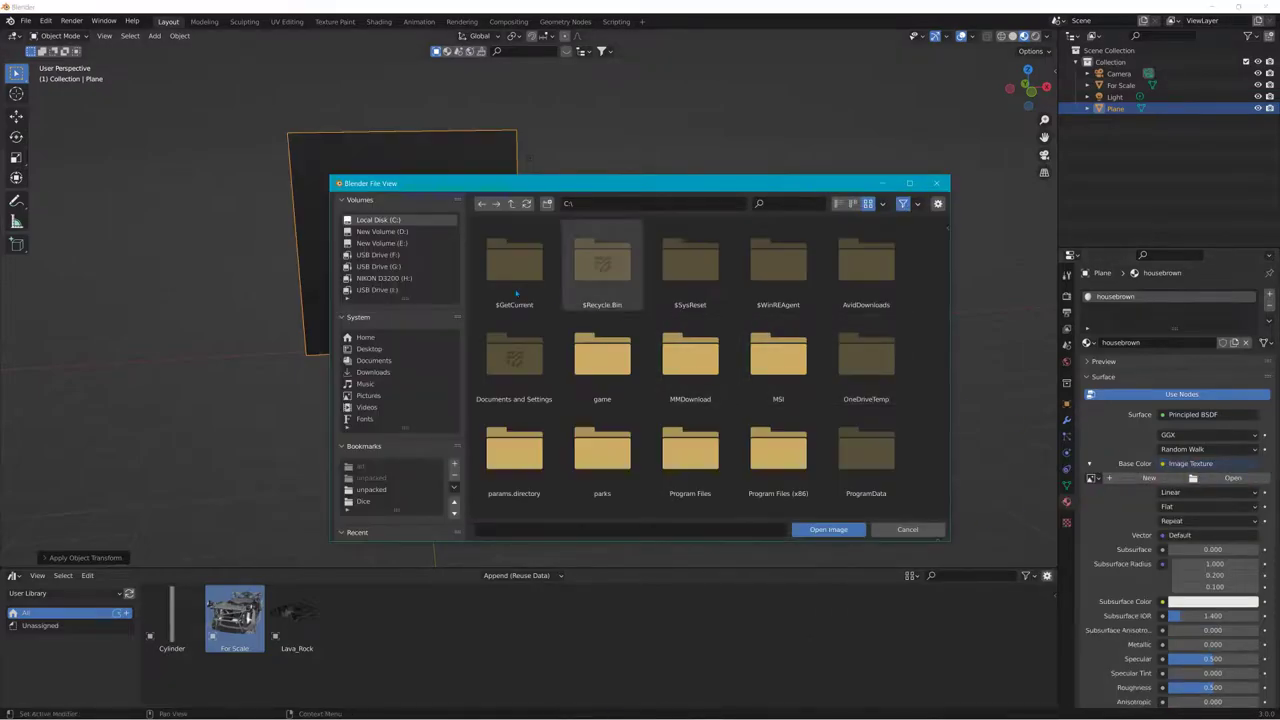
left_click(371, 490)
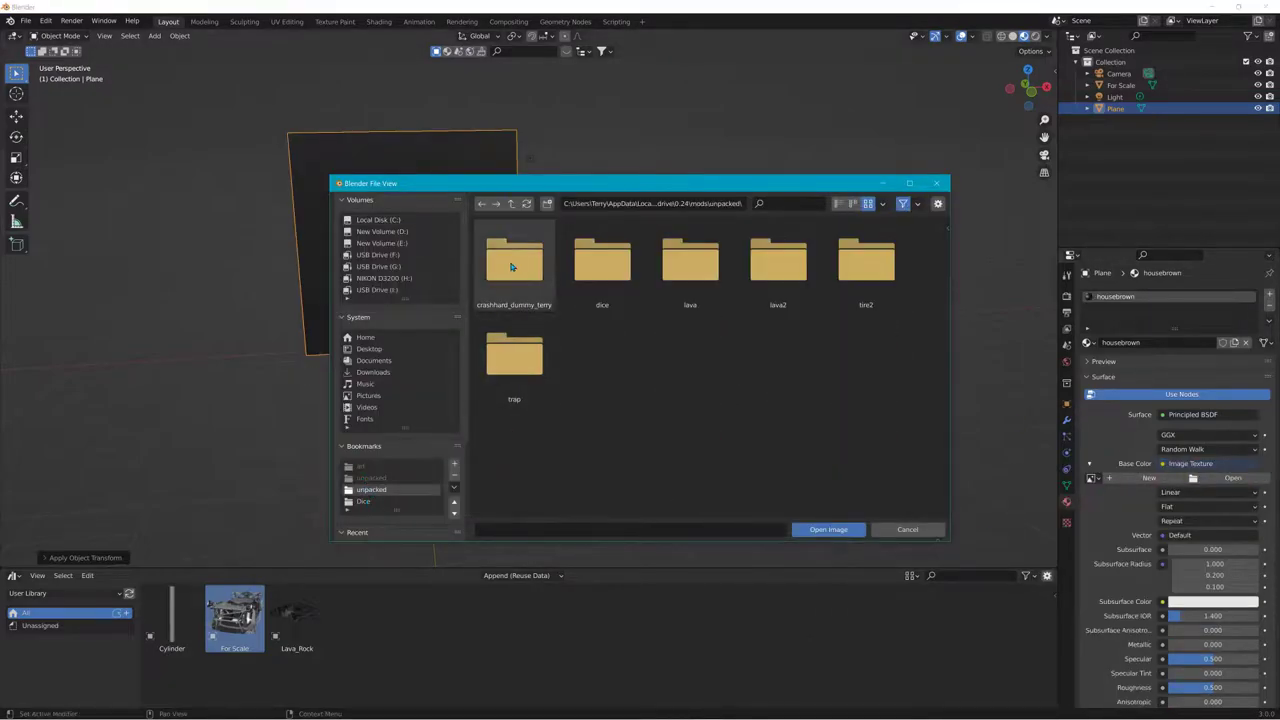
left_click(512, 204)
left_click(512, 204)
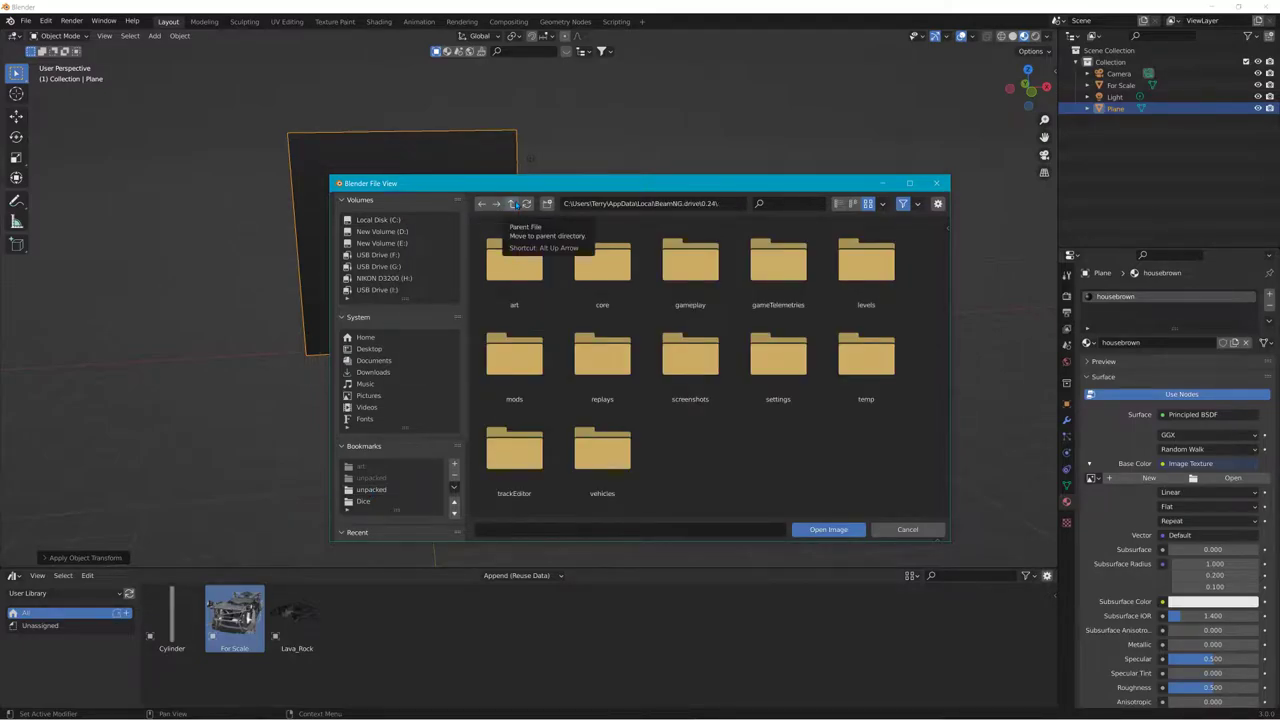
double_click(873, 270)
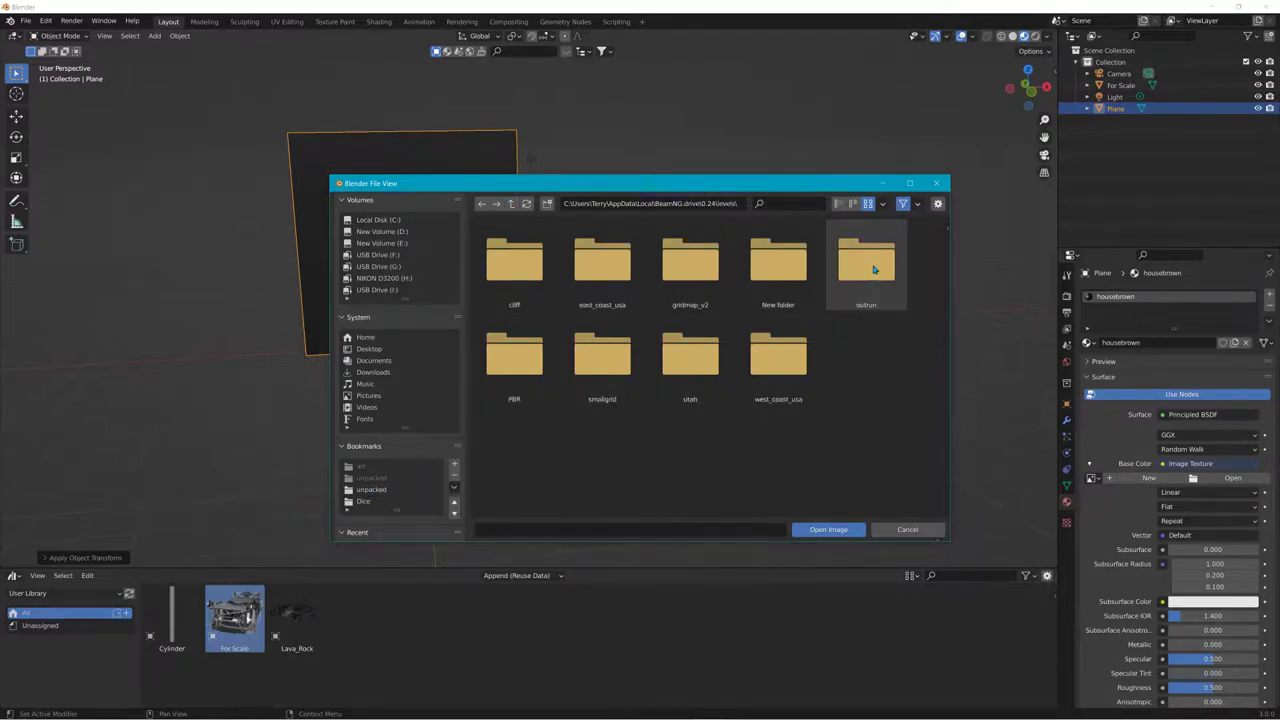
double_click(510, 381)
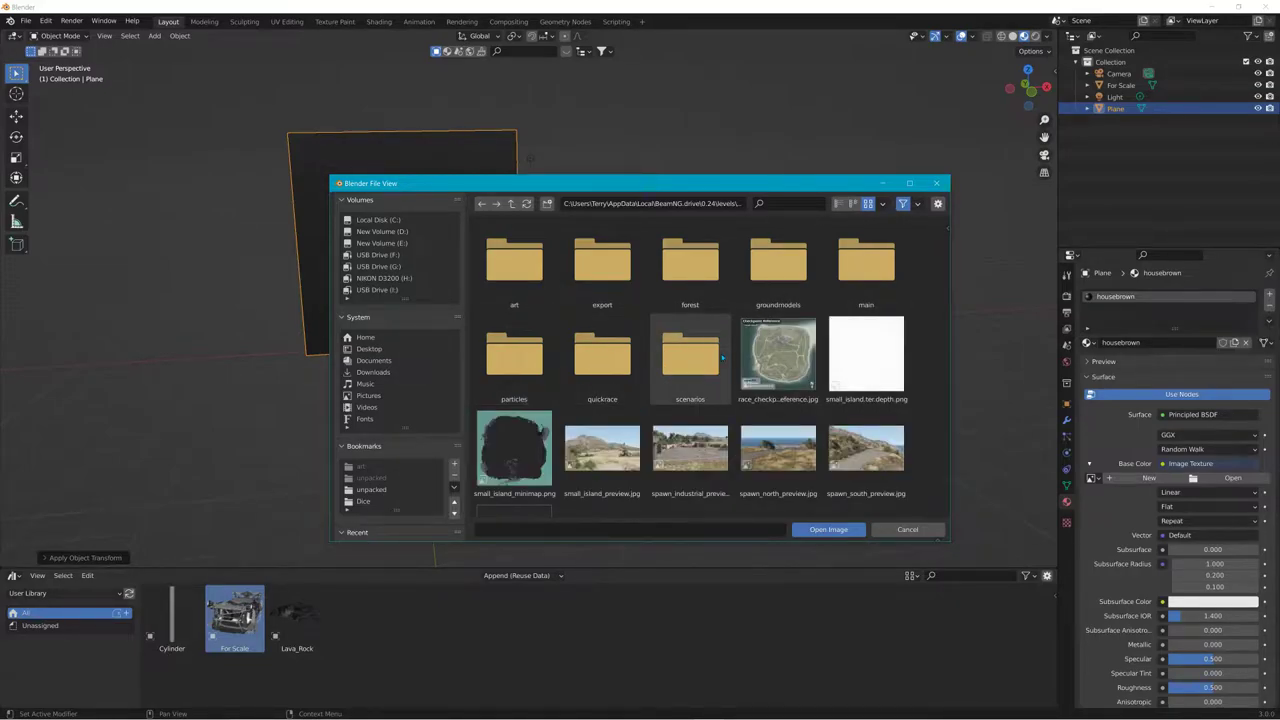
Load housebrown.dds from the PBR level's art/Arcade_Game folder as the Base Color image
scroll(722, 357, "down", 3)
scroll(722, 357, "up", 2)
scroll(722, 357, "up", 1)
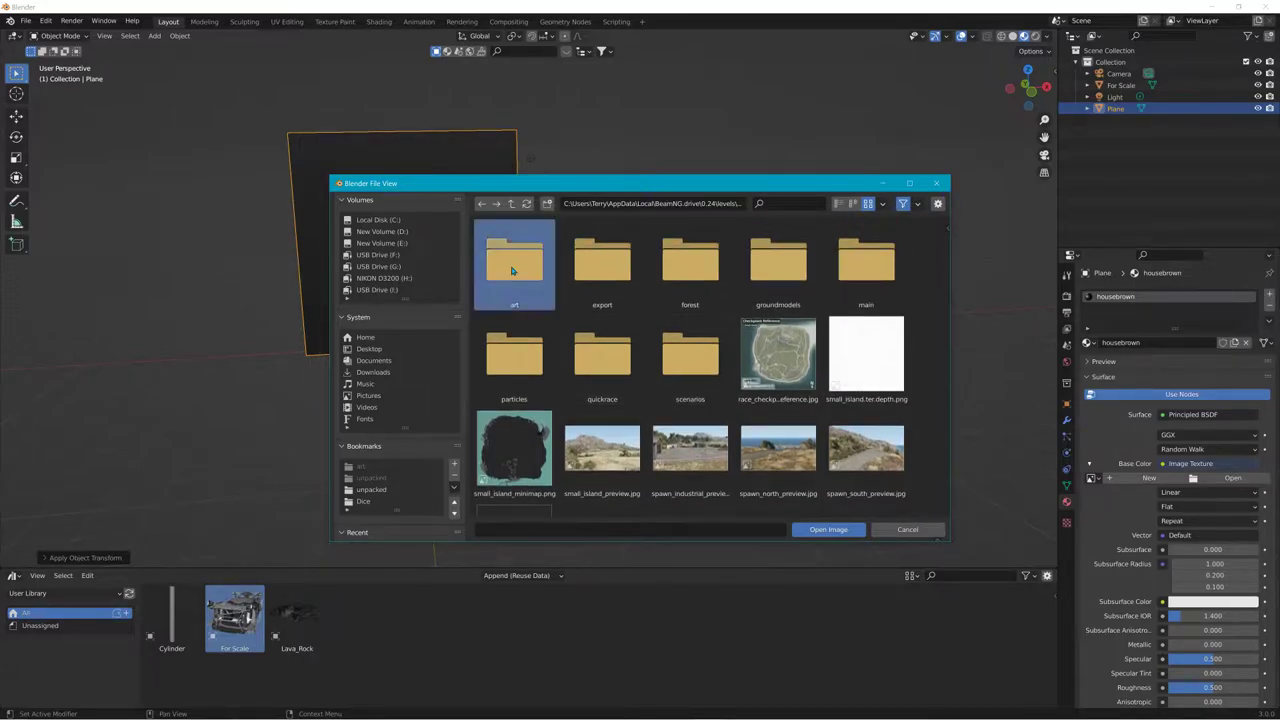
double_click(511, 268)
double_click(522, 279)
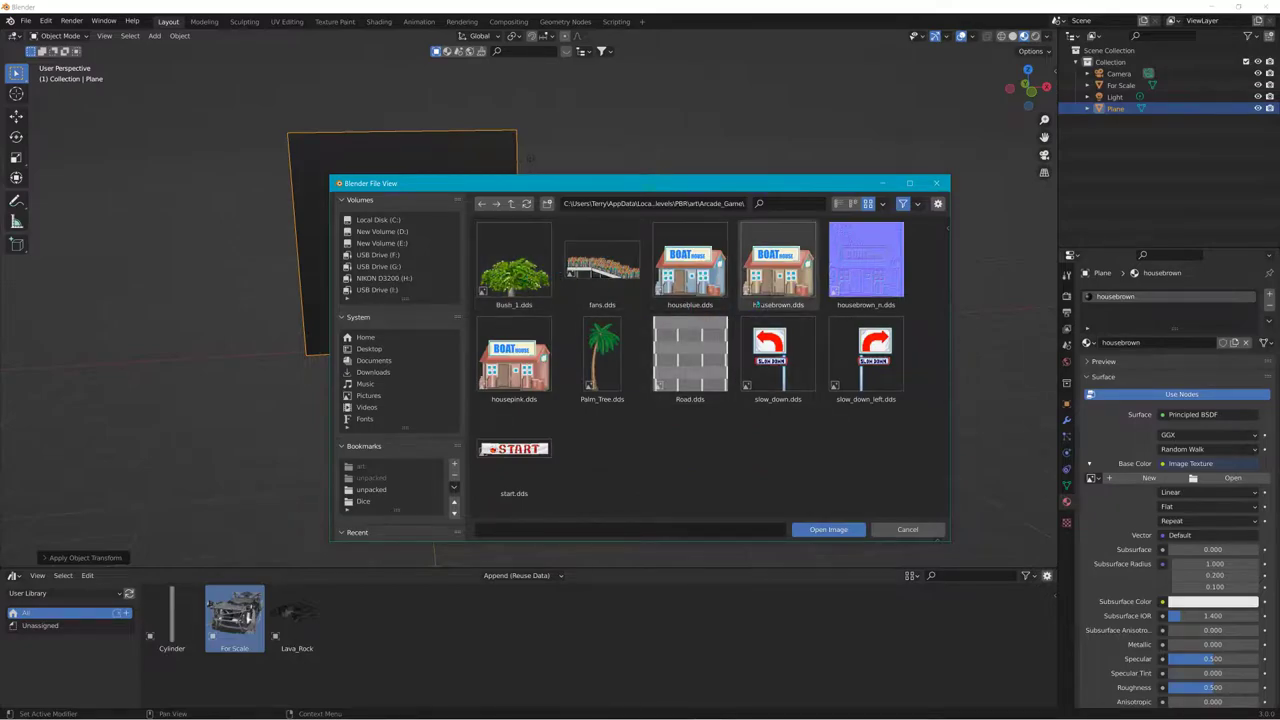
left_click(790, 262)
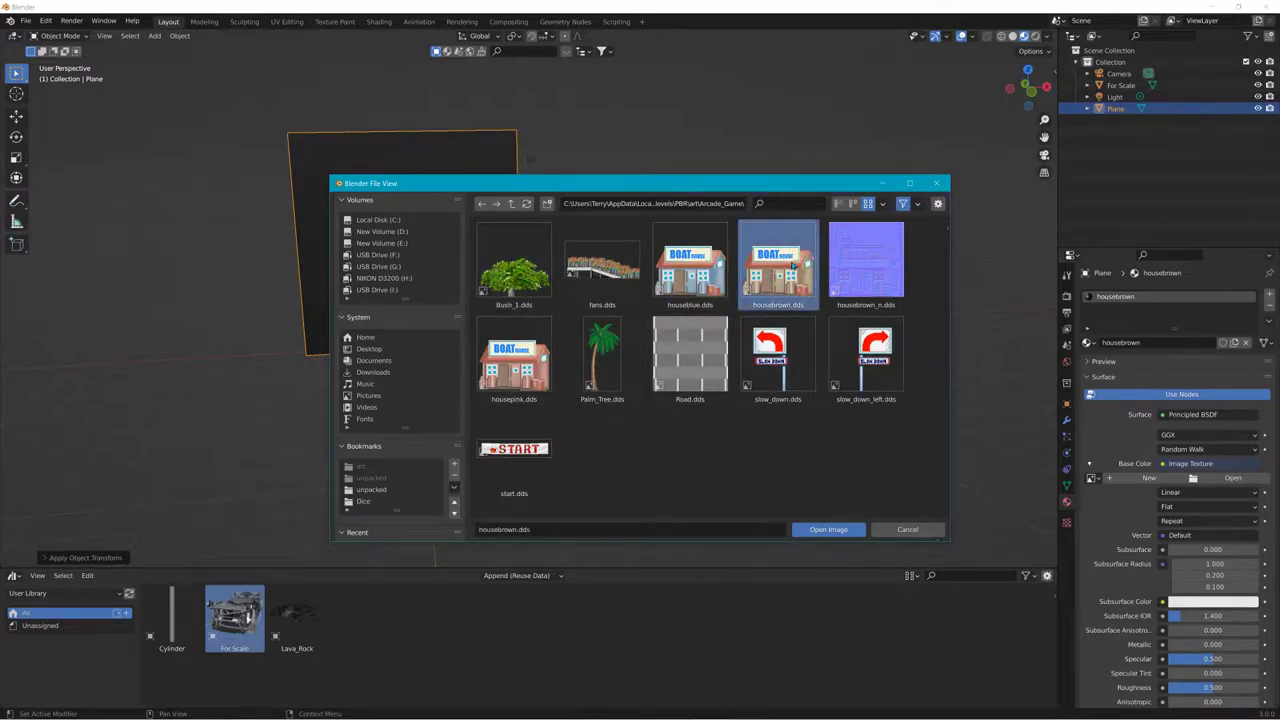
left_click(829, 529)
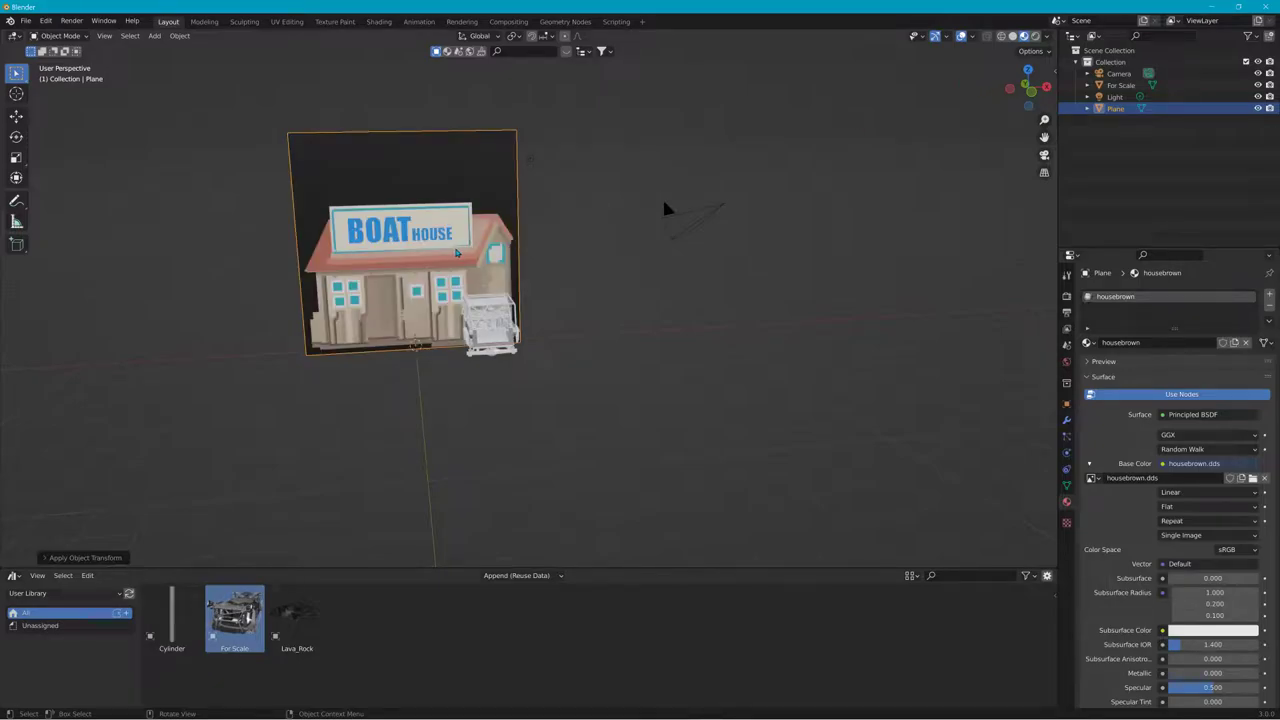
Rename the plane object to house and mark it as an asset
middle_click_drag(390, 381, 354, 363)
scroll(337, 338, "up", 2)
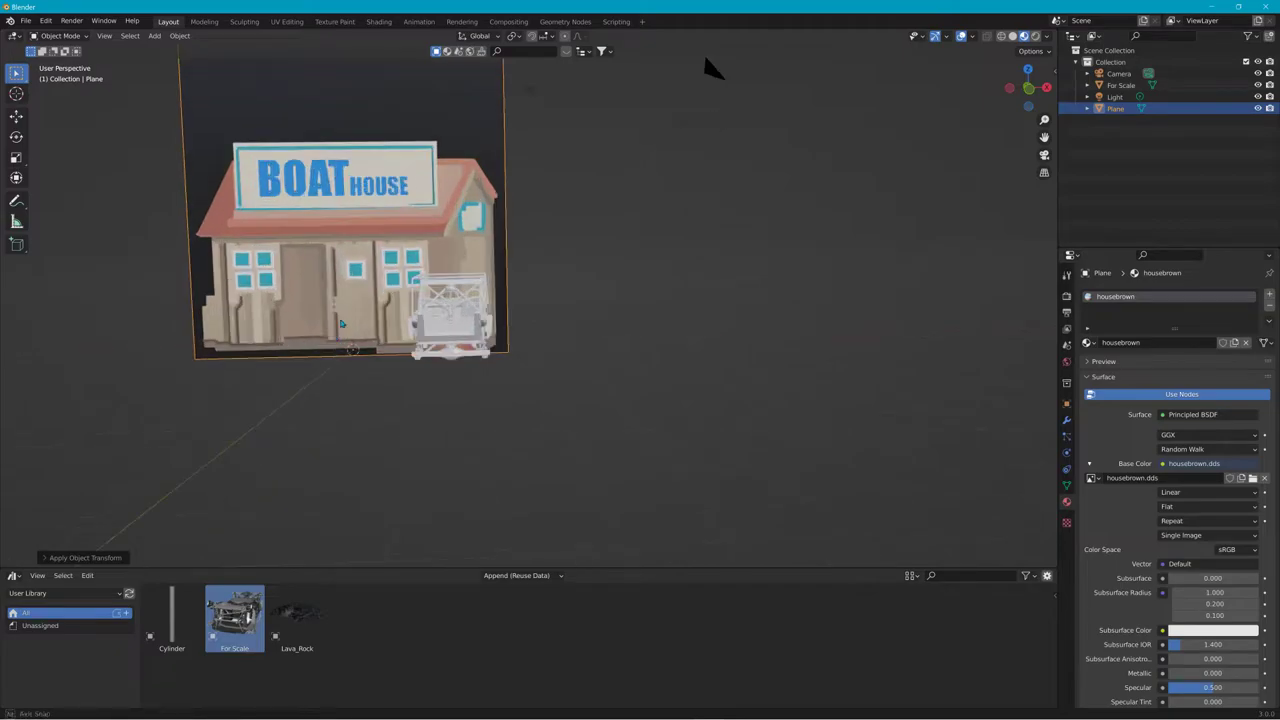
scroll(717, 77, "down", 4)
middle_click_drag(614, 200, 612, 248)
scroll(379, 305, "up", 1)
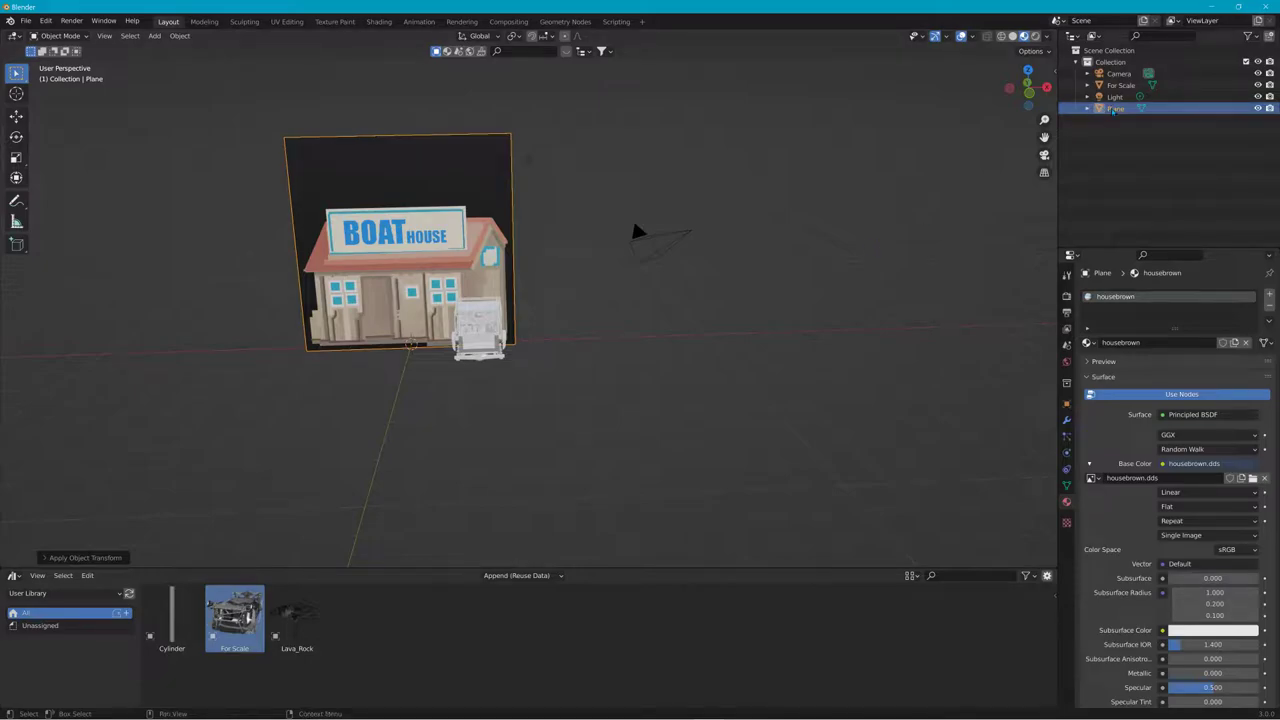
double_click(1114, 108)
type("B")
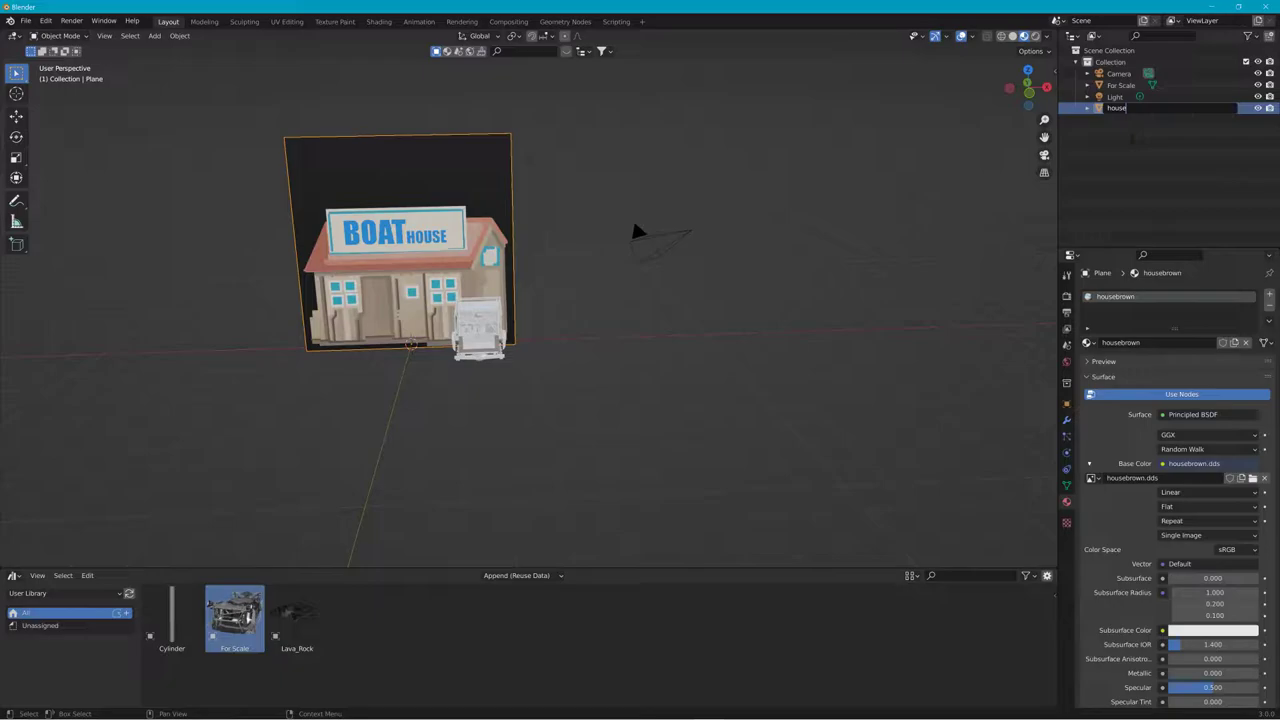
key("Return")
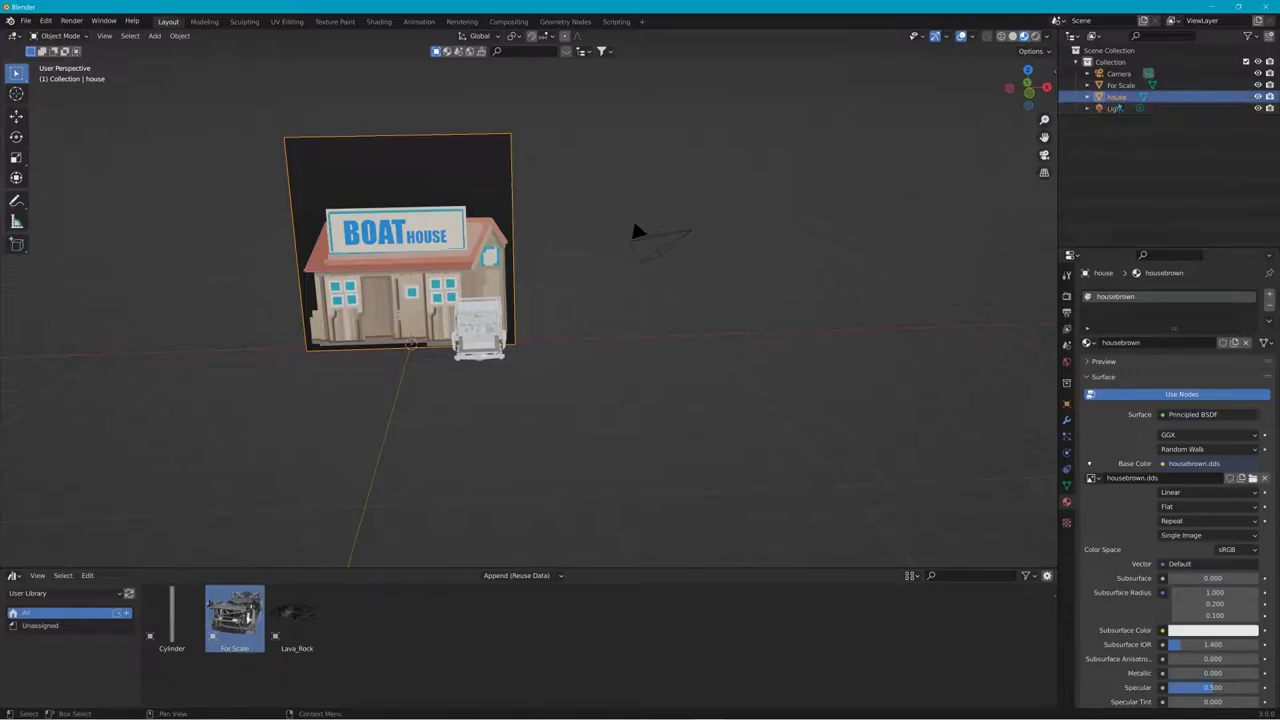
right_click(1119, 101)
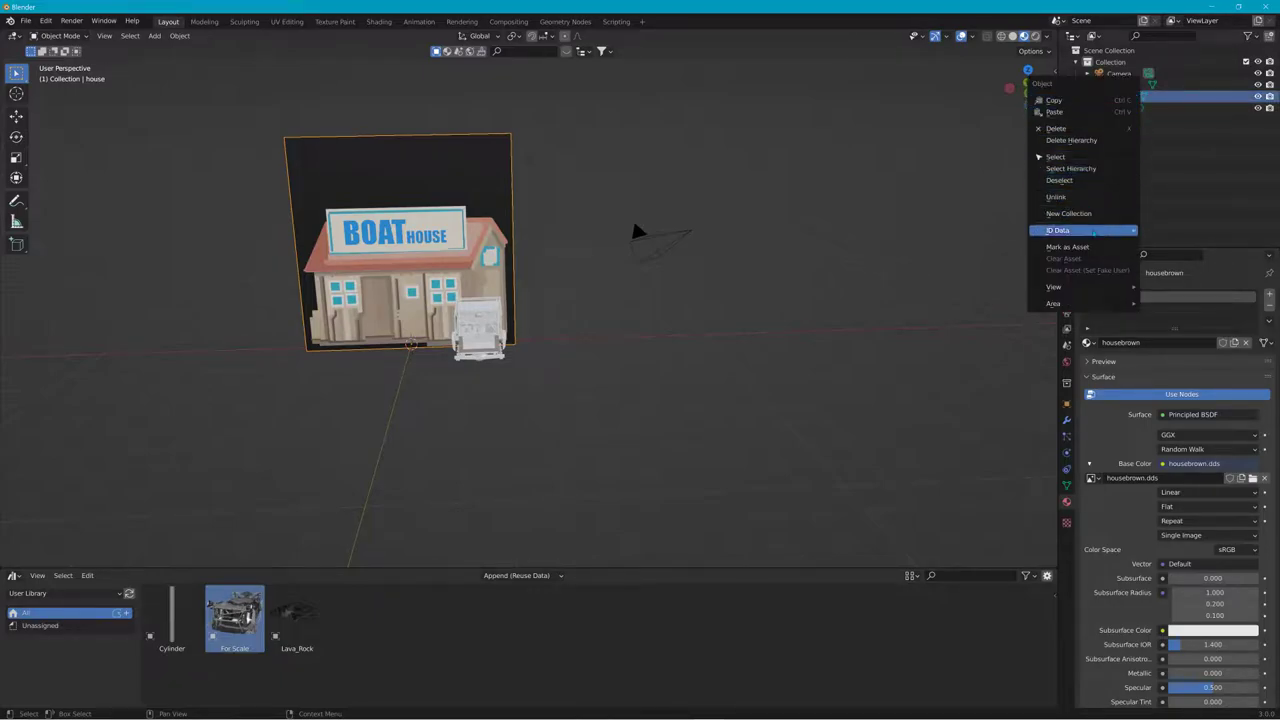
left_click(1090, 247)
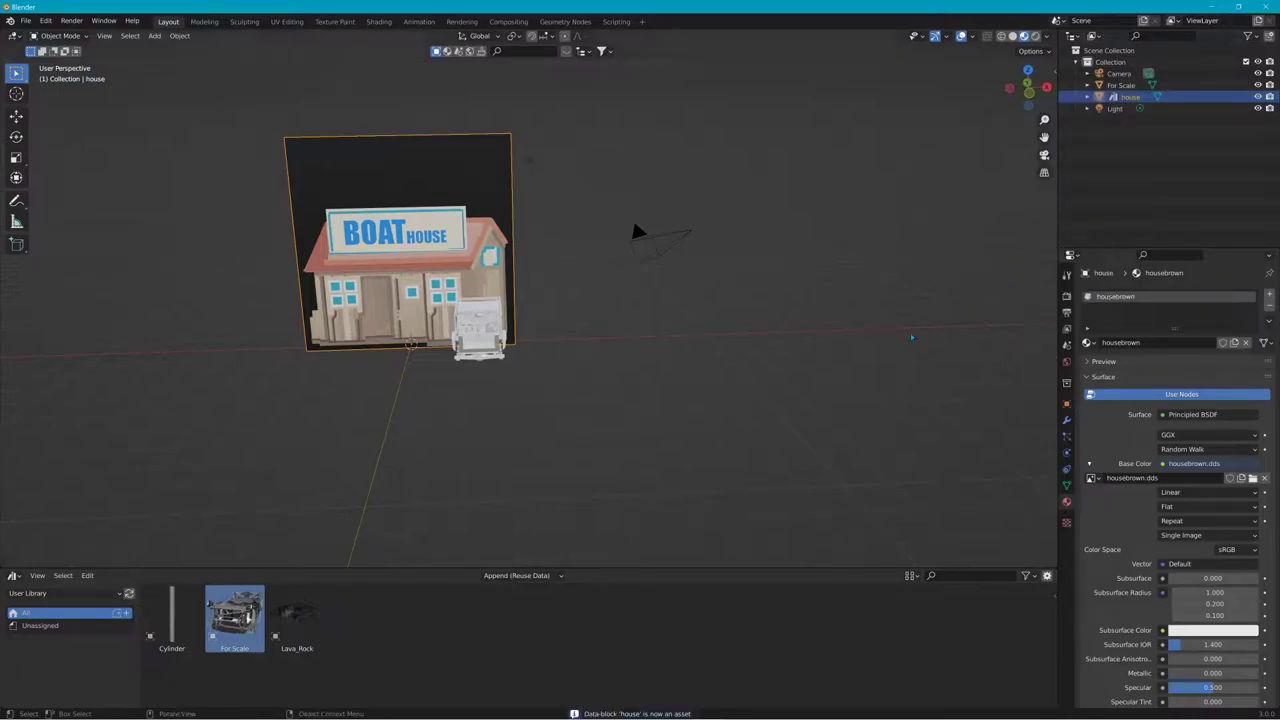
Save the scene under the file name house in the D:\Blender 1\Blender 1\assets folder
left_click(25, 20)
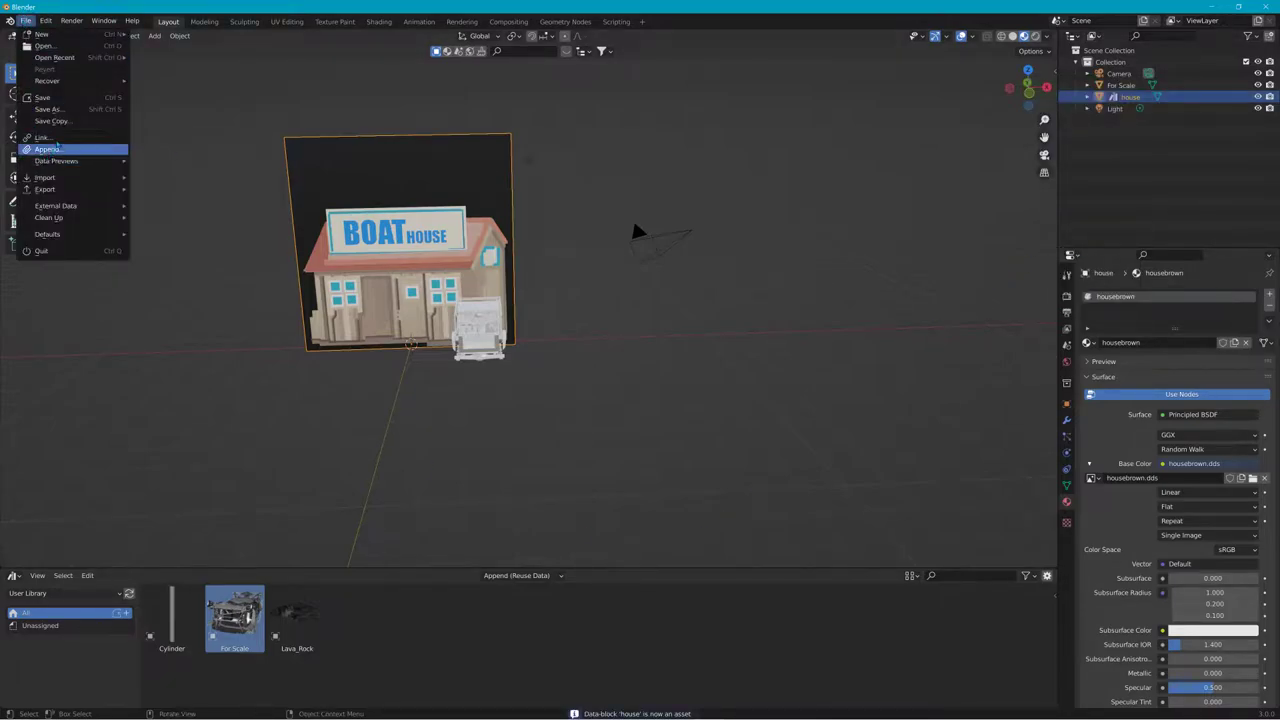
left_click(61, 110)
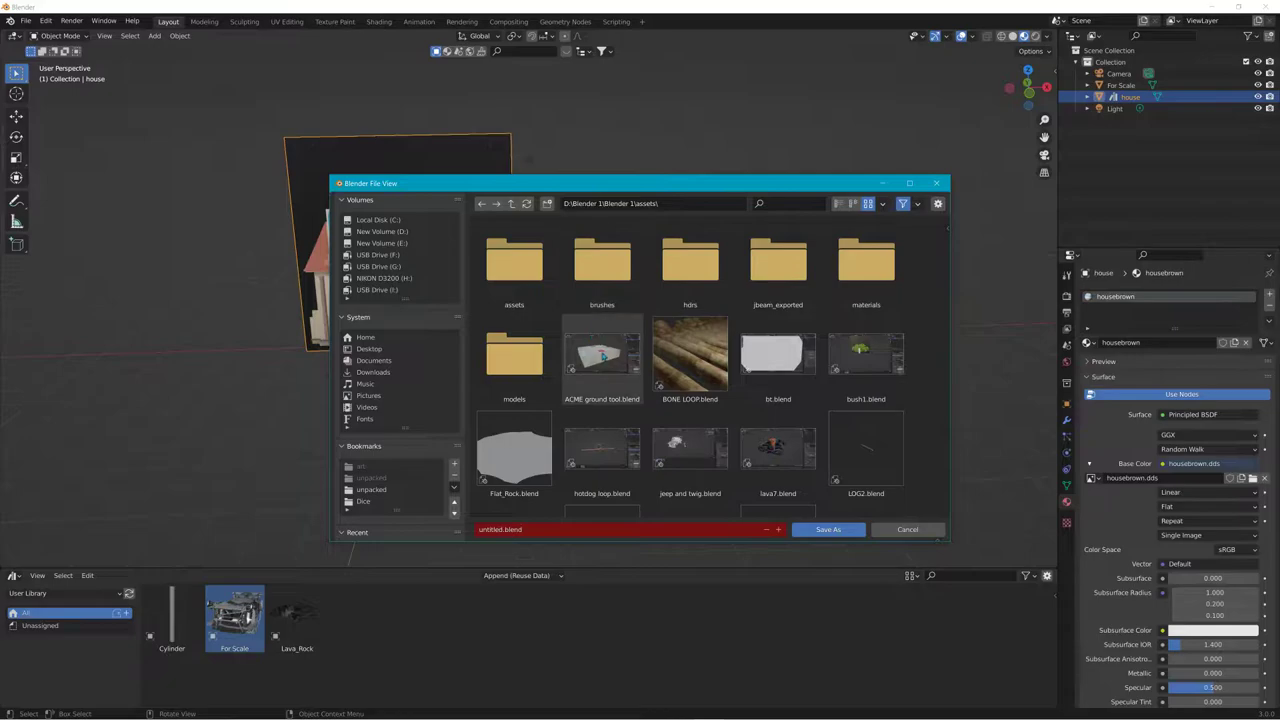
left_click(666, 531)
type("house")
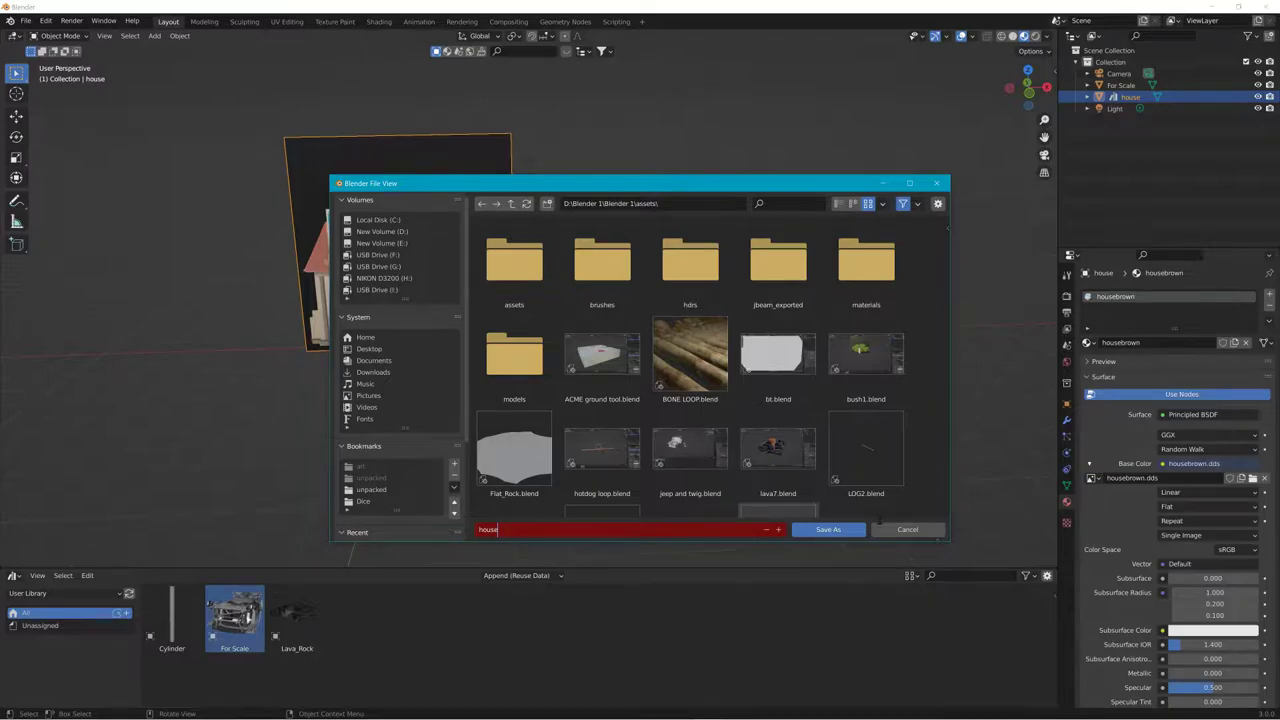
left_click(857, 531)
left_click(856, 530)
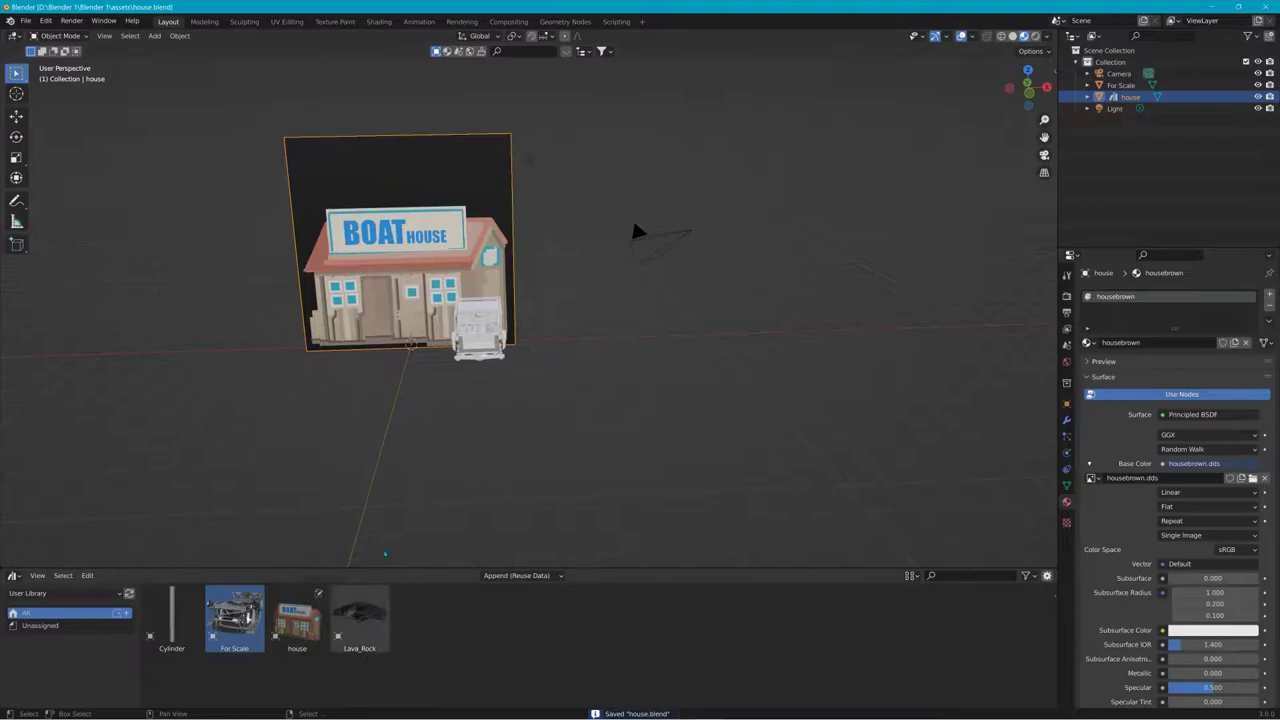
Start a COLLADA import and browse to the Desktop folder
middle_click_drag(633, 228, 890, 160)
scroll(890, 160, "up", 3)
middle_click_drag(452, 440, 769, 229)
left_click(495, 367)
left_click(26, 21)
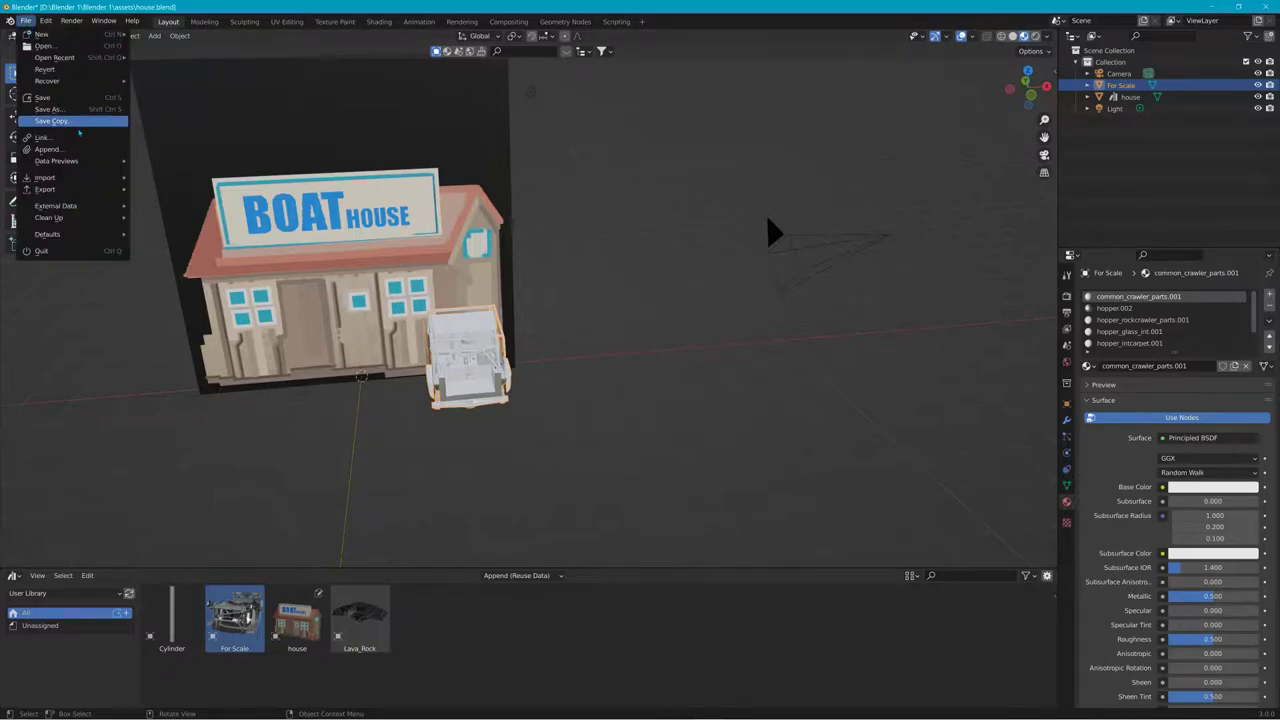
mouse_move(60, 177)
left_click(180, 177)
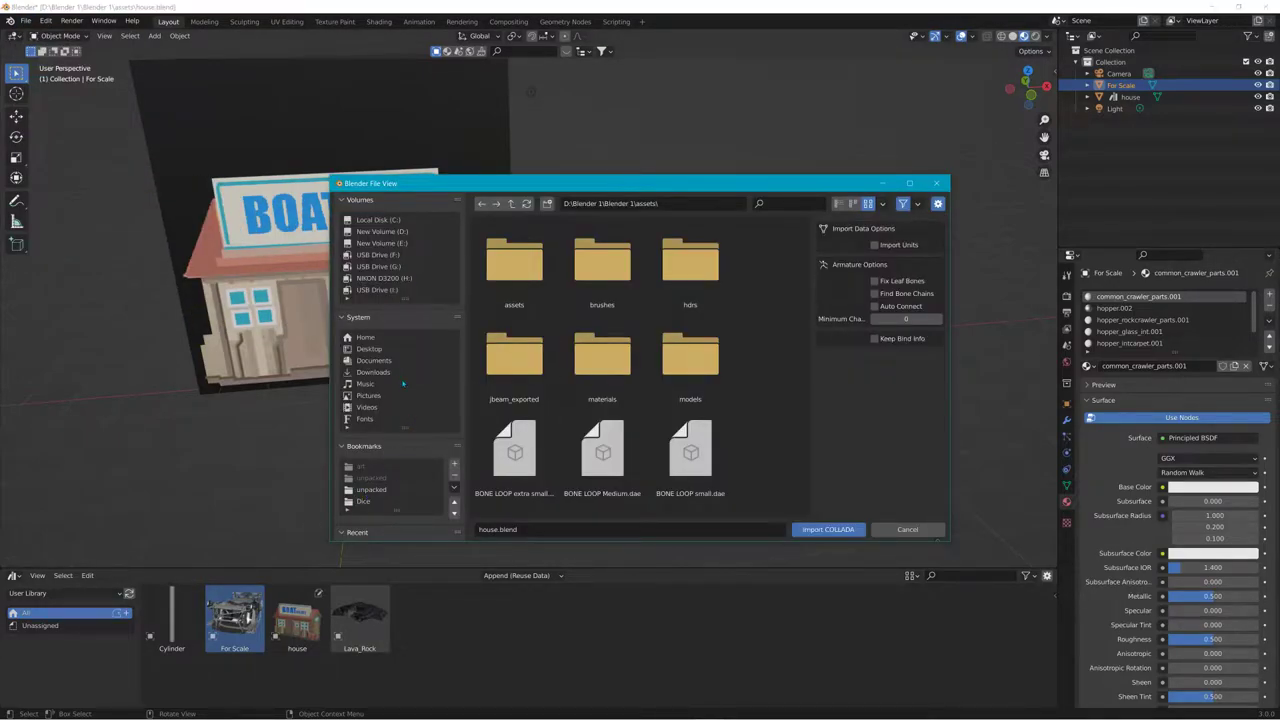
left_click(369, 349)
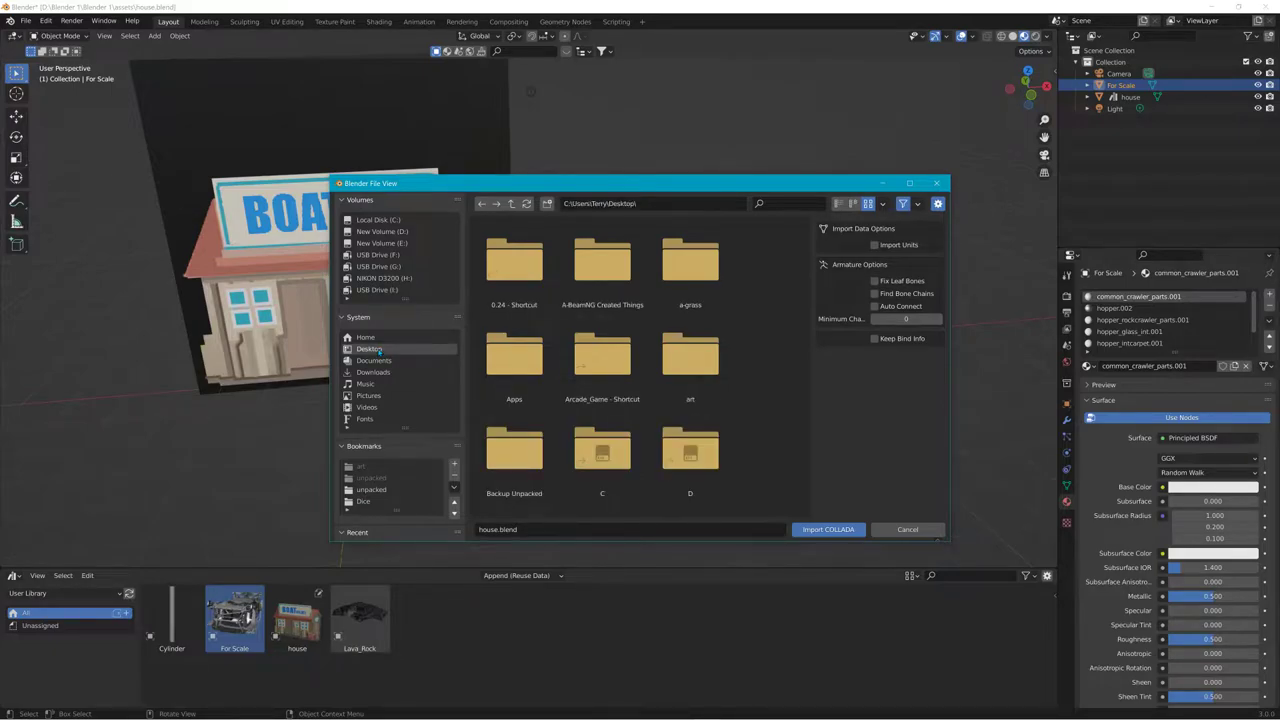
Switch to the web browser and examine the boat house and palm trees in the OutRun gameplay video as a size reference
key("alt+Tab")
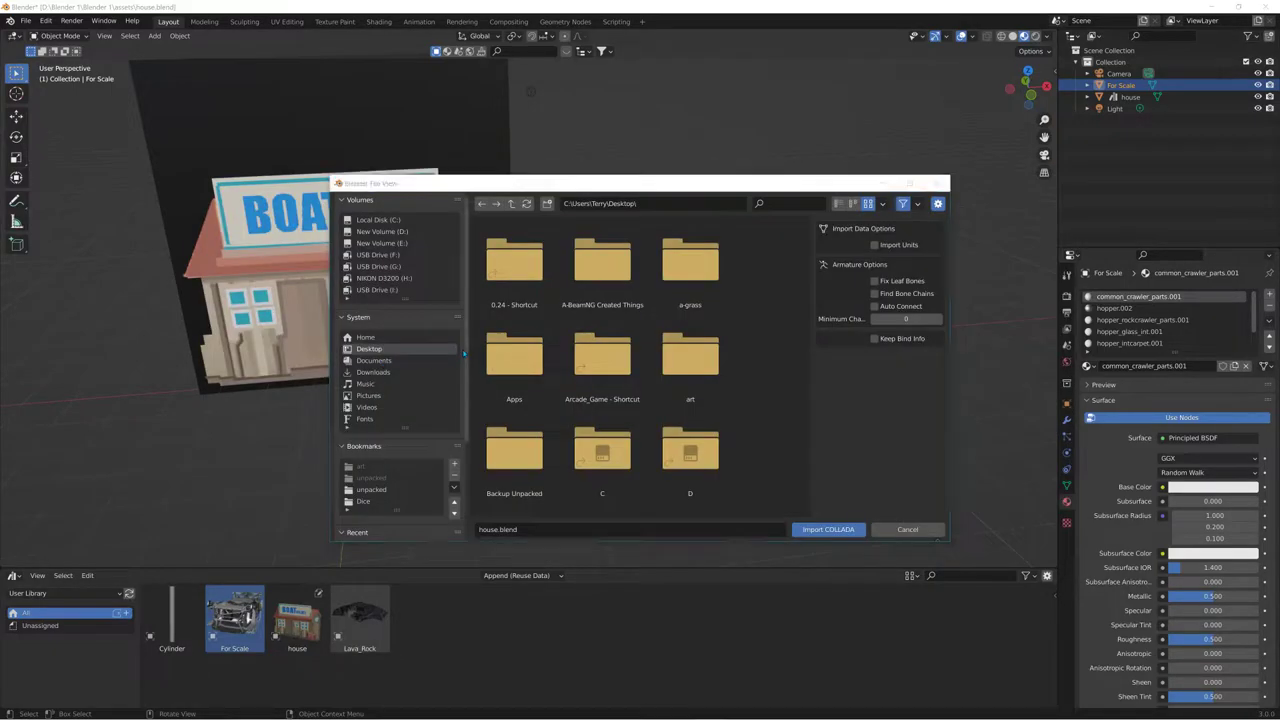
key("alt+Tab")
key("alt+Tab")
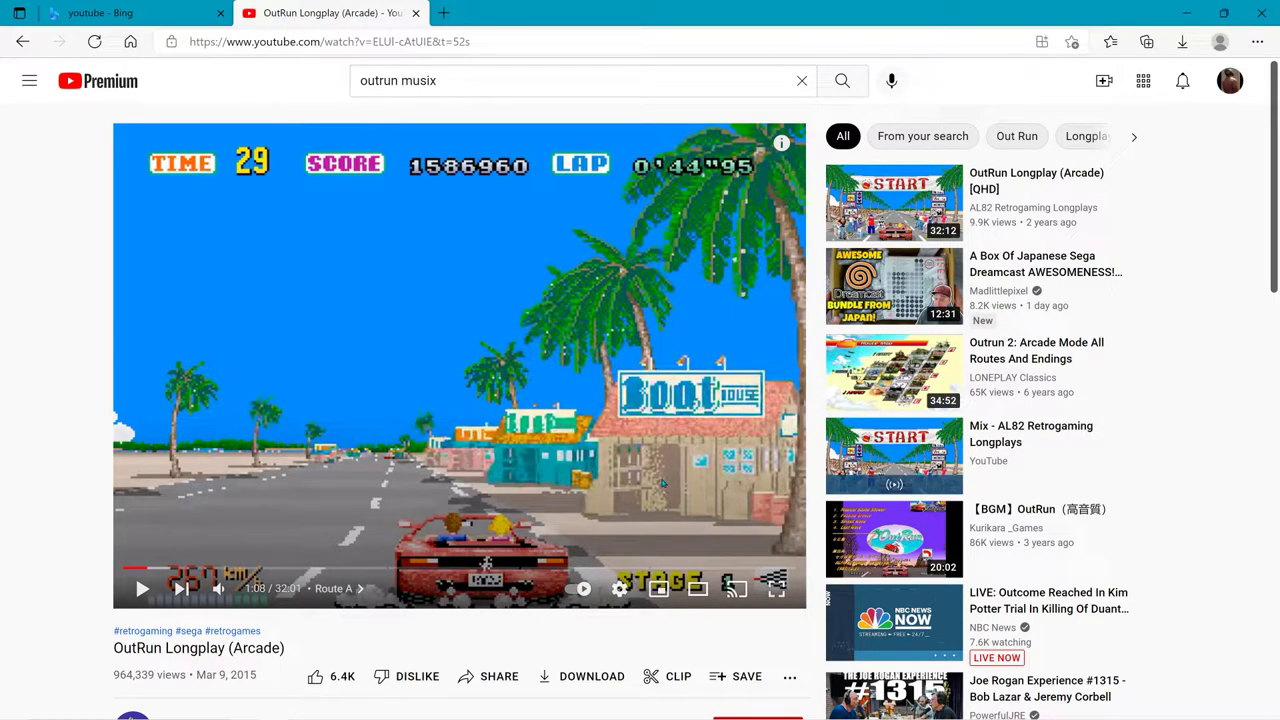
key("alt+Tab")
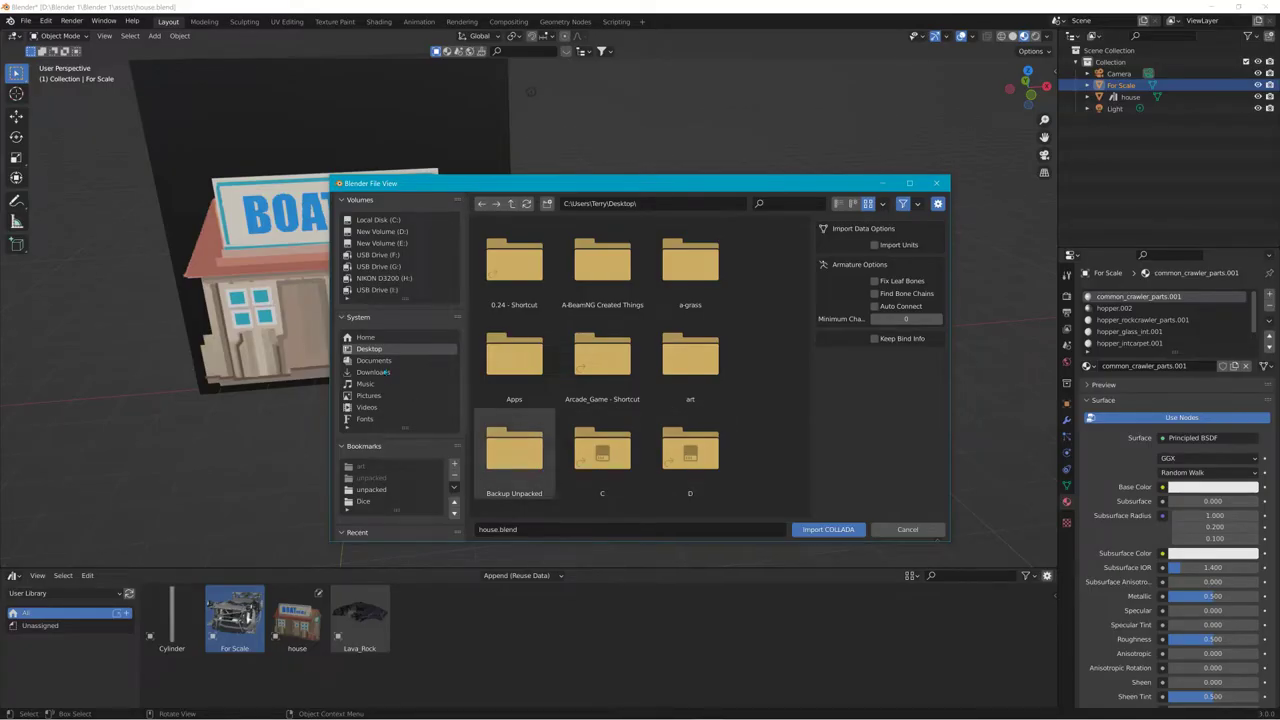
Import the COLLADA model Palm_Tree_r.dae from the recent Arcade_Game folder
scroll(371, 490, "down", 1)
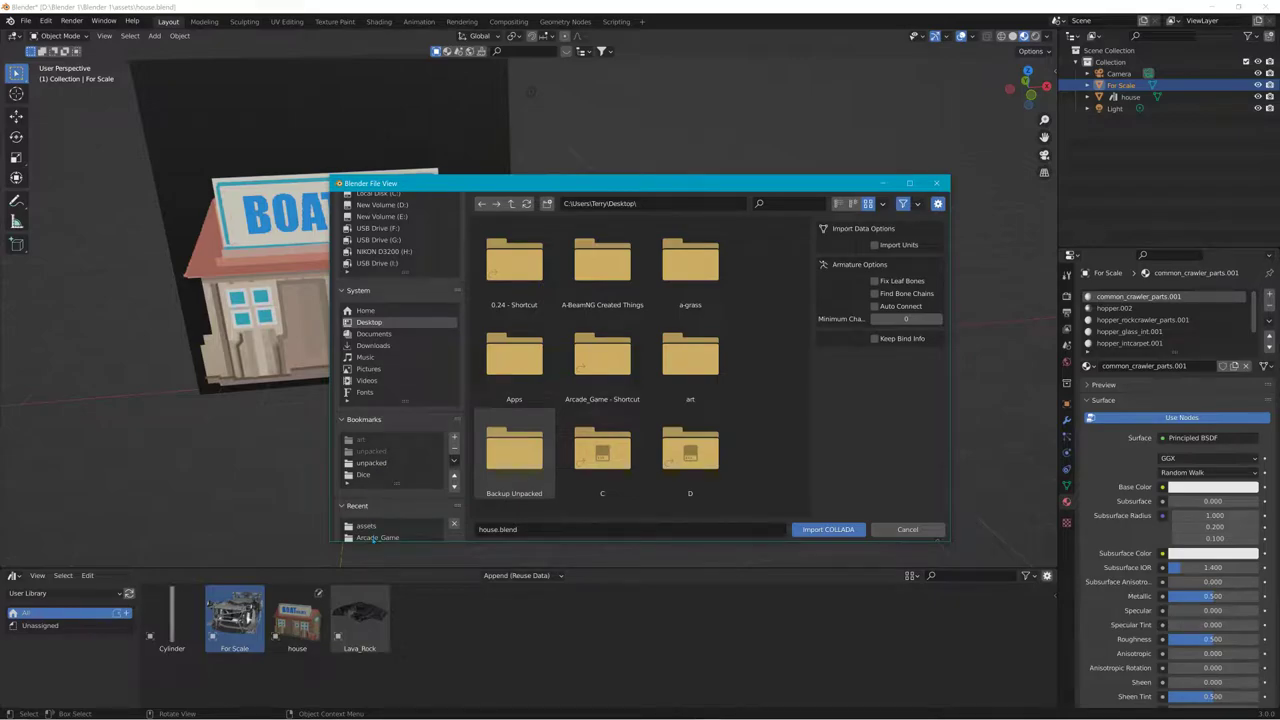
left_click(377, 537)
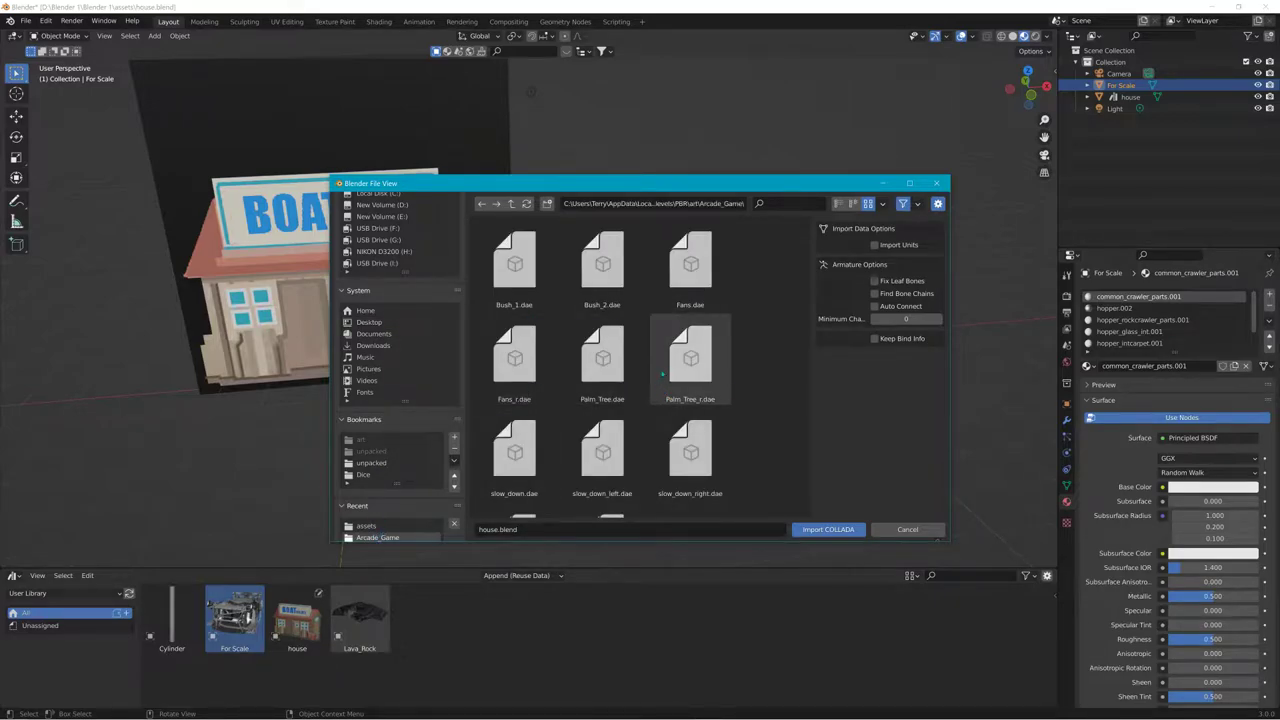
left_click(690, 360)
left_click(813, 529)
Scale the boat house plane down slightly and uniformly to suit the palm tree and the For Scale vehicle
scroll(766, 214, "down", 3)
middle_click_drag(578, 276, 655, 285)
scroll(397, 187, "up", 3)
middle_click_drag(499, 240, 452, 233)
scroll(480, 229, "down", 4)
mouse_move(605, 245)
middle_mouse_down()
mouse_move(666, 240)
mouse_move(529, 191)
mouse_move(692, 235)
mouse_move(624, 232)
middle_mouse_up()
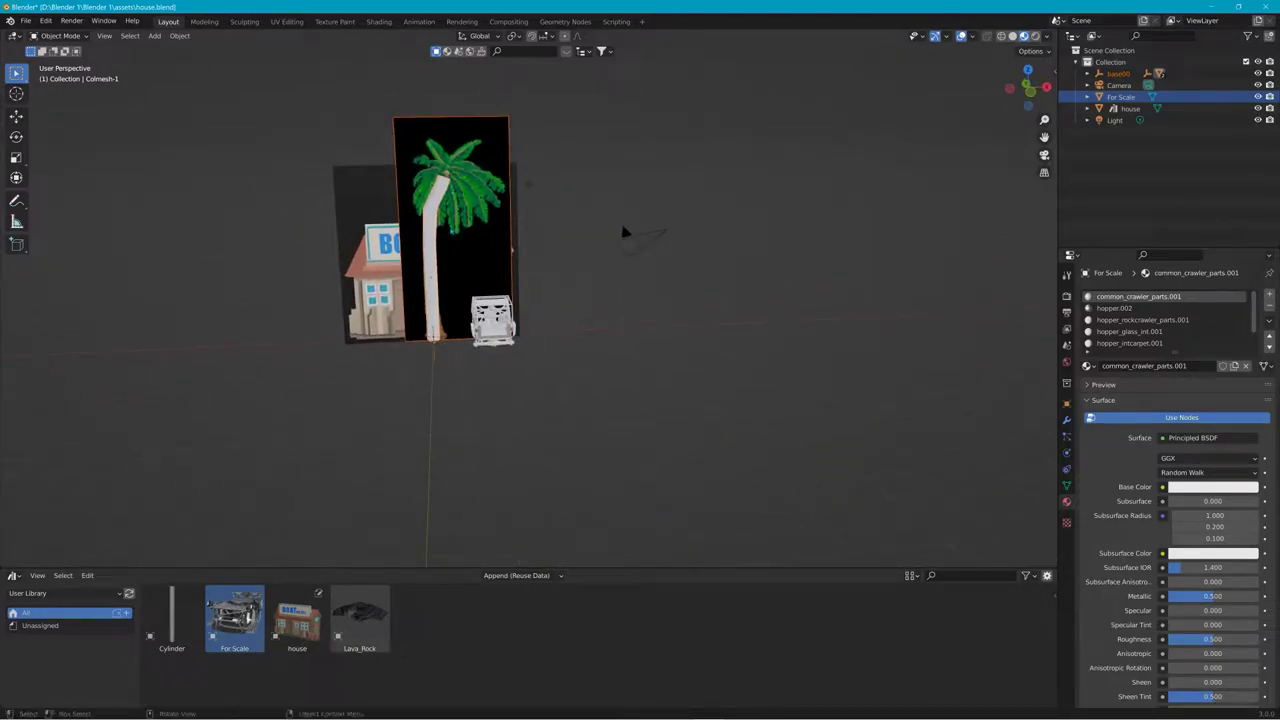
left_click(385, 229)
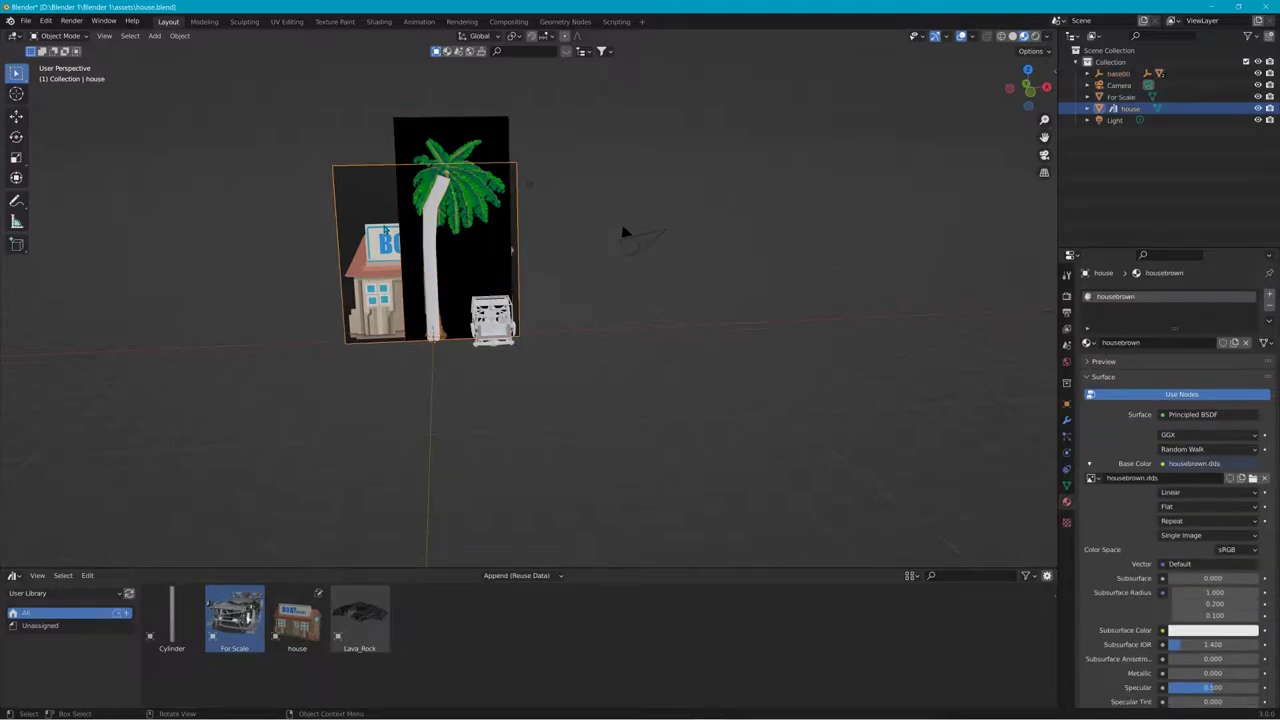
key("s")
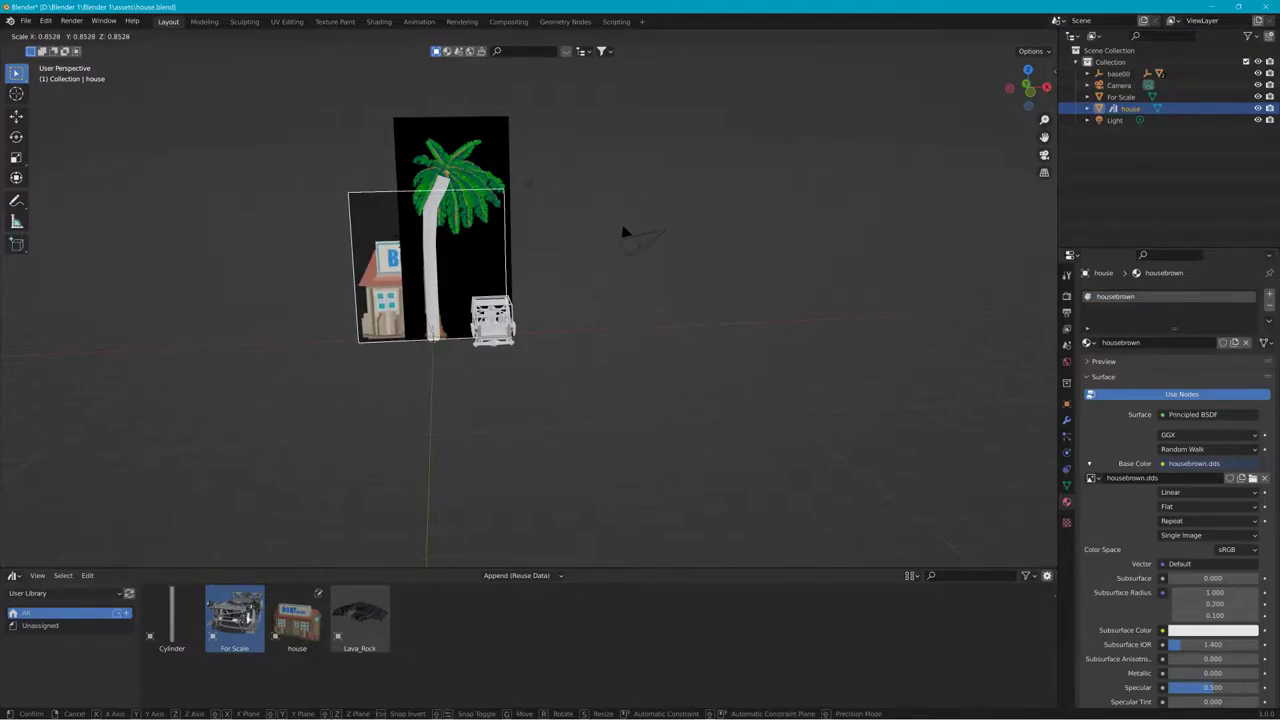
key("Return")
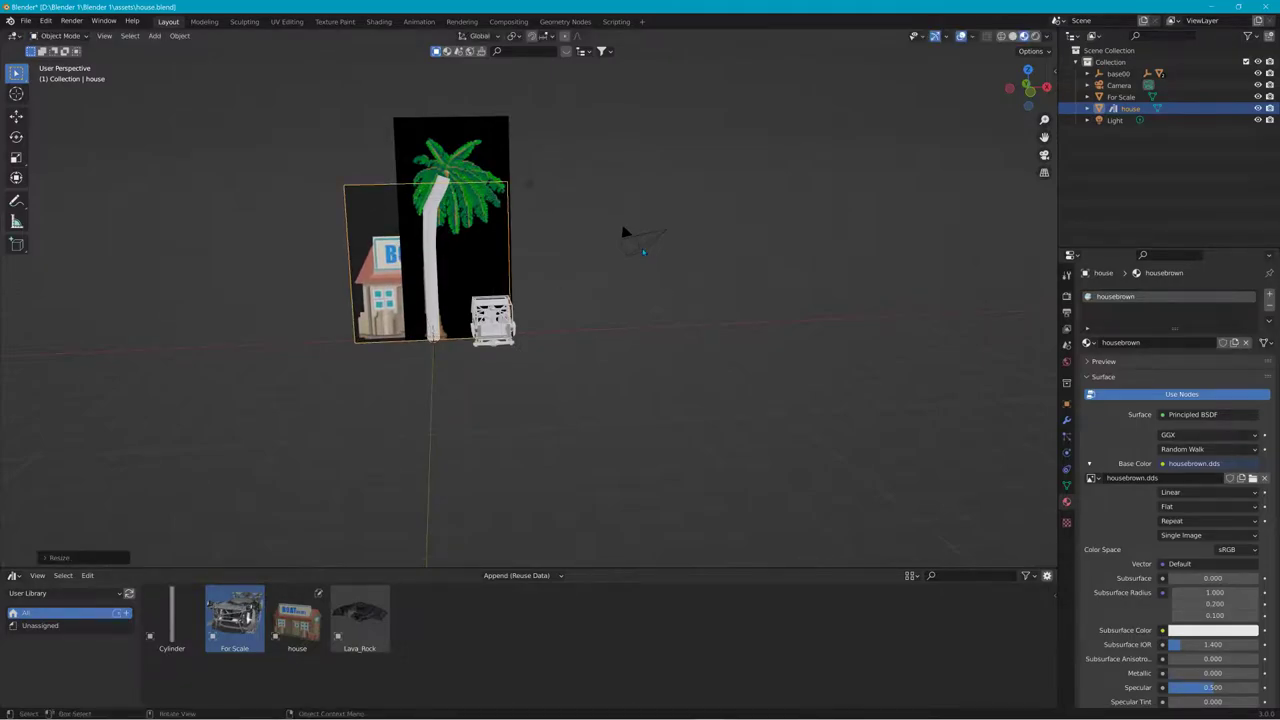
Delete the imported palm tree's leaves and trunk along with the For Scale vehicle
left_click(505, 163)
key("Delete")
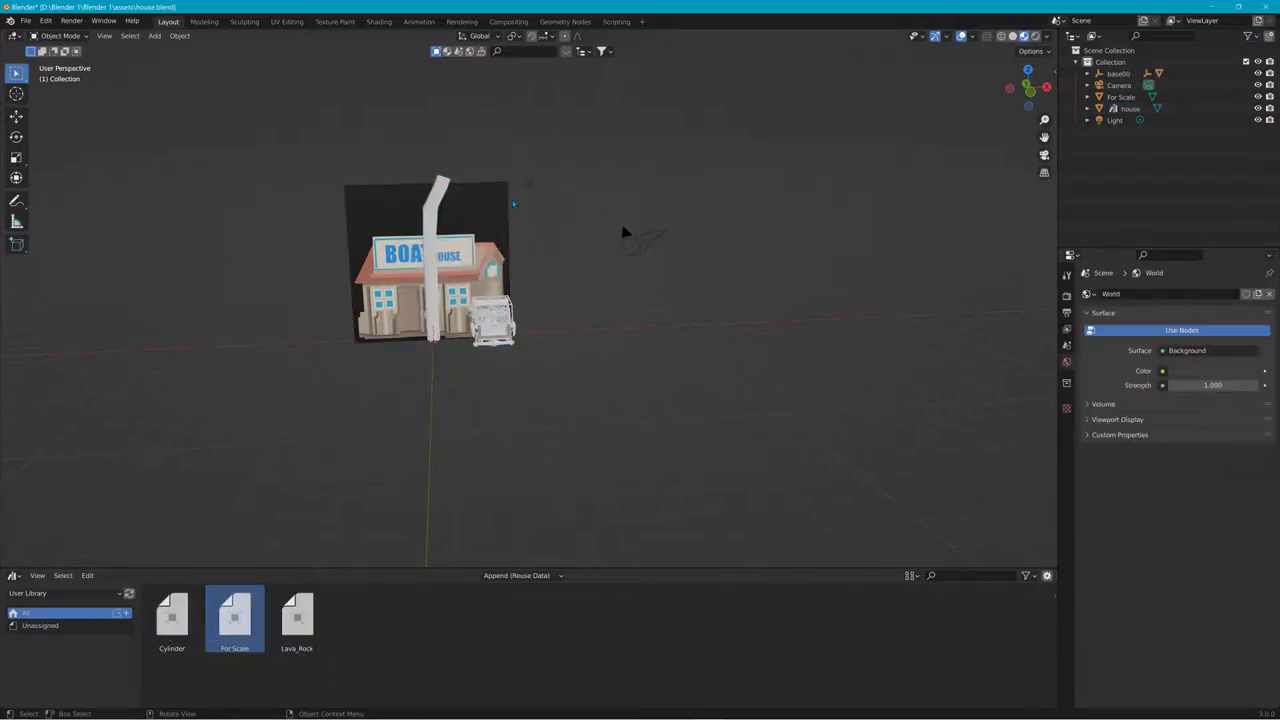
left_click(439, 190)
key("Delete")
scroll(491, 264, "up", 4)
middle_click_drag(744, 128, 1000, 188)
scroll(604, 326, "up", 1)
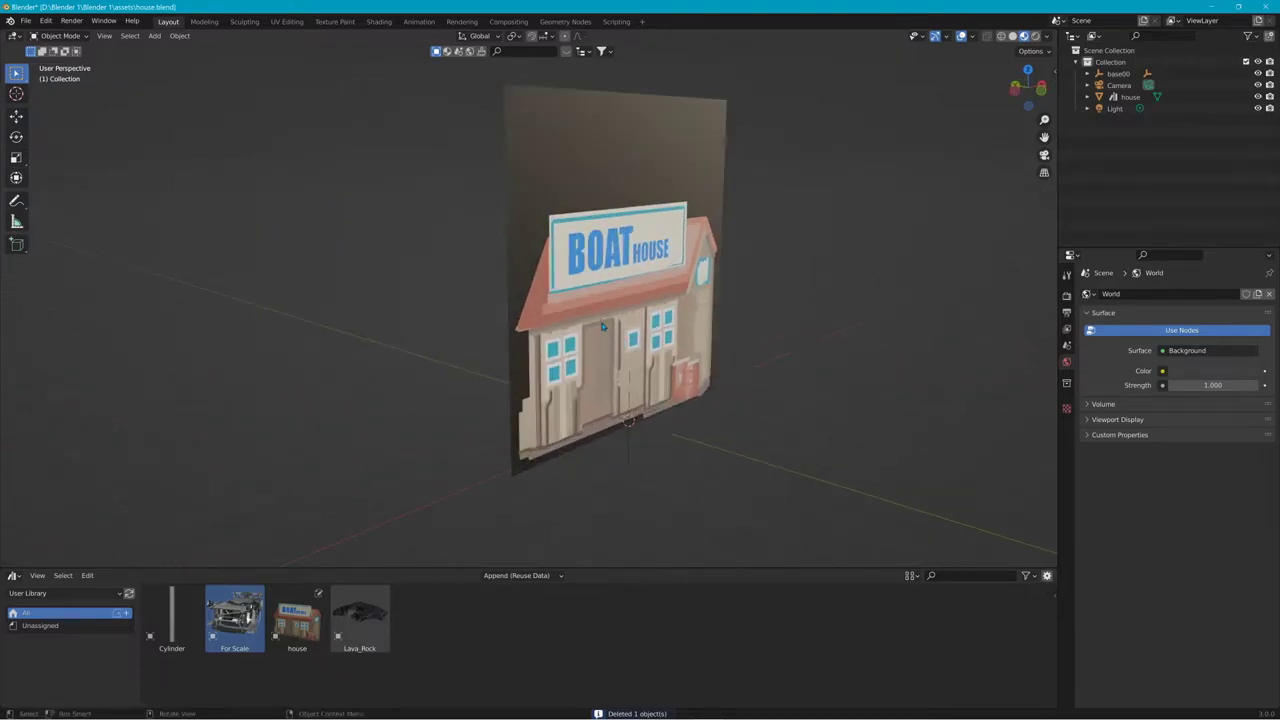
Duplicate the boat house plane and offset the copy about 0.09 m along the Y axis
left_click(604, 326)
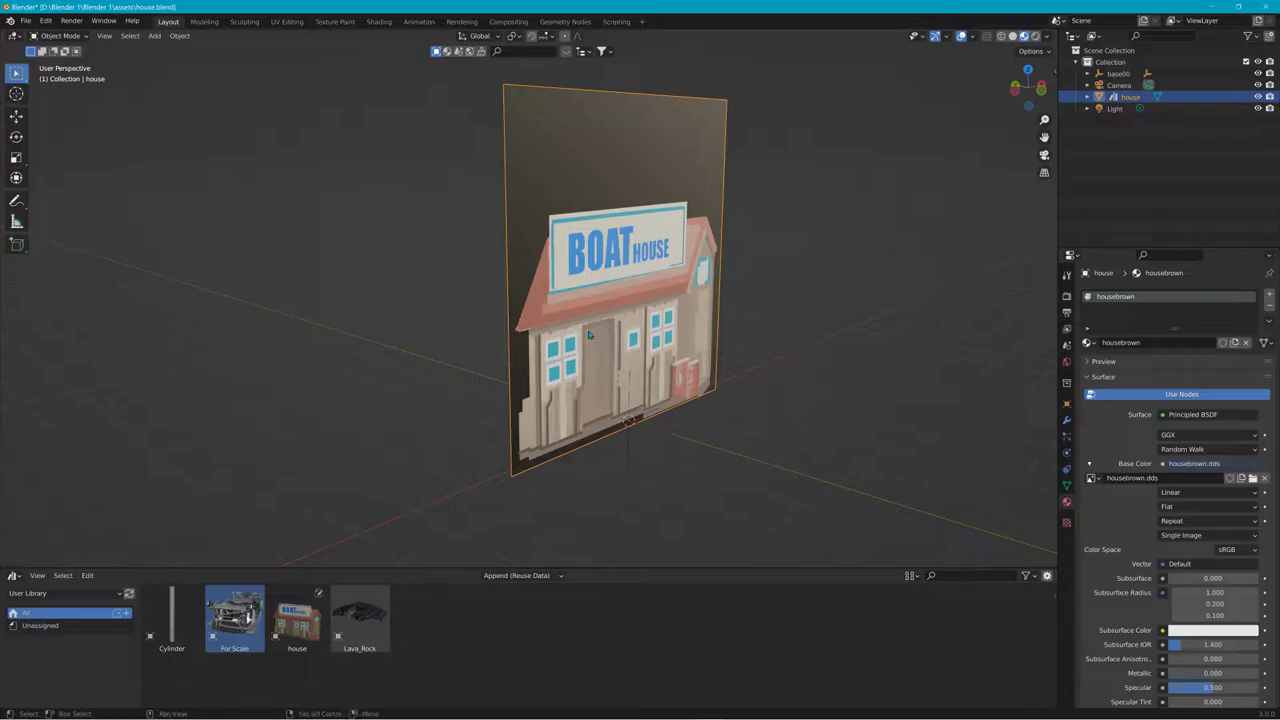
key("shift+d")
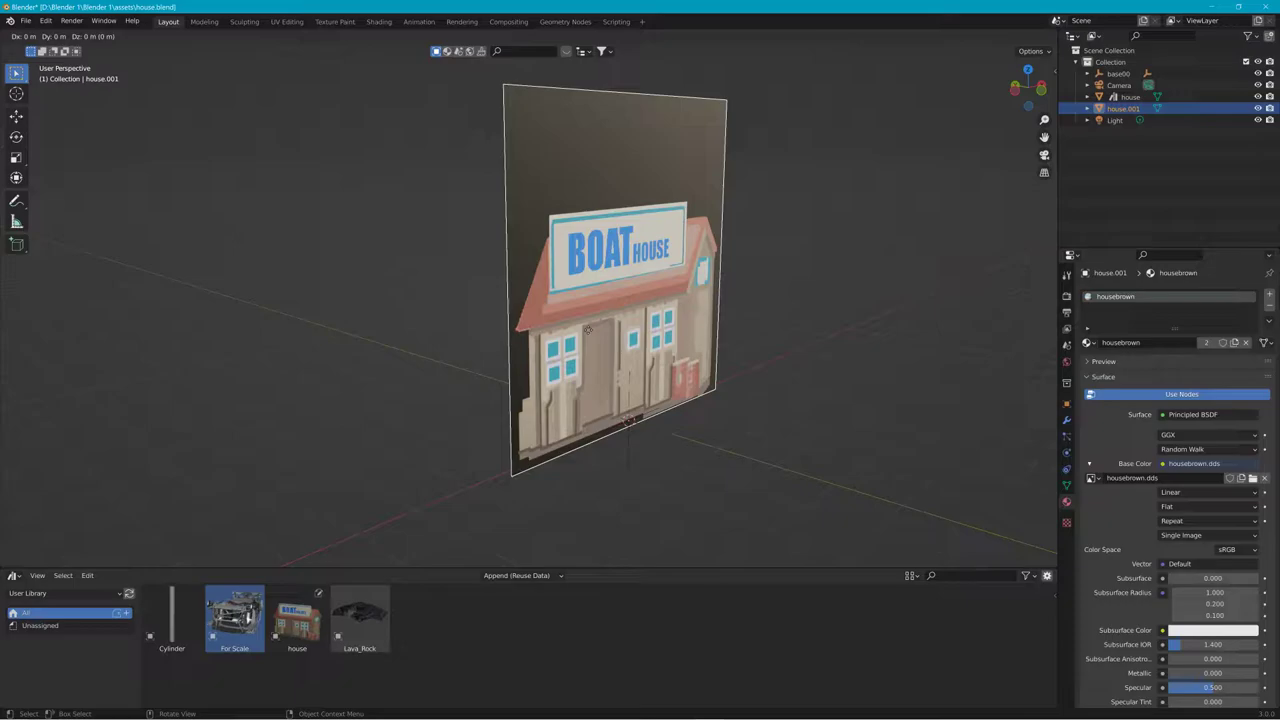
key("y")
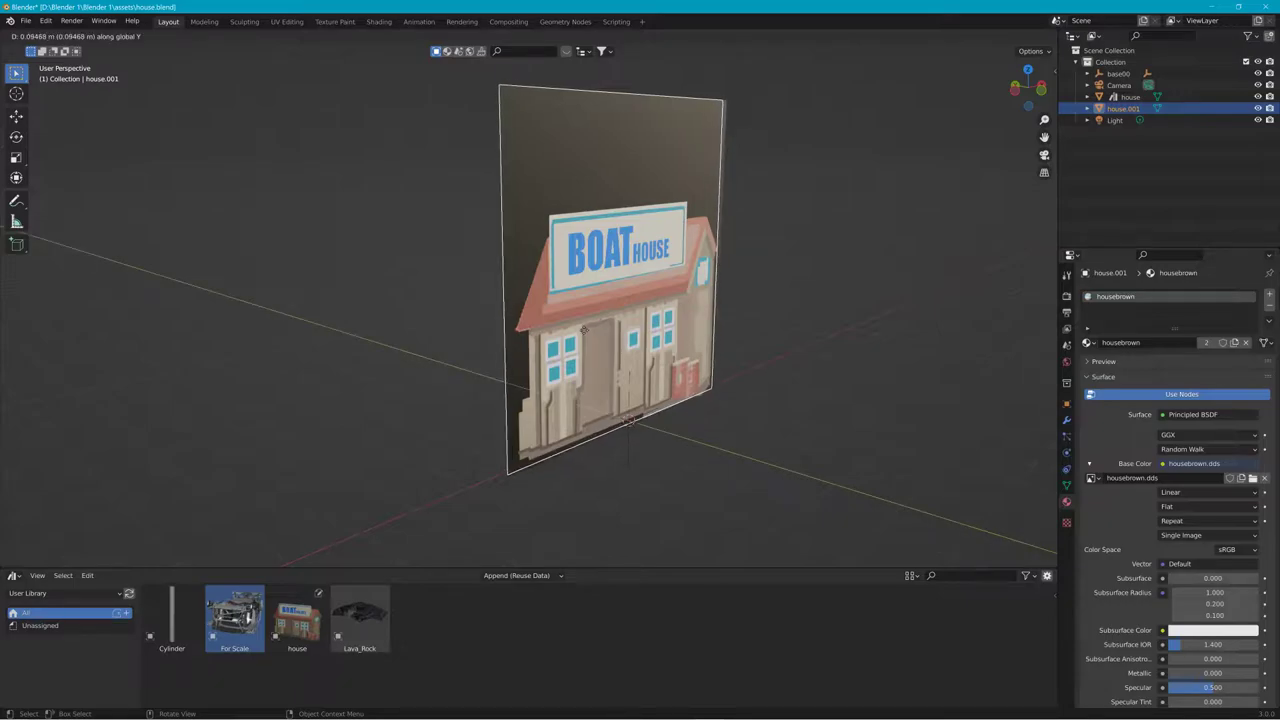
left_click(584, 330)
mouse_move(584, 330)
middle_mouse_down()
mouse_move(654, 346)
mouse_move(579, 333)
mouse_move(684, 333)
mouse_move(580, 318)
middle_mouse_up()
scroll(578, 318, "up", 2)
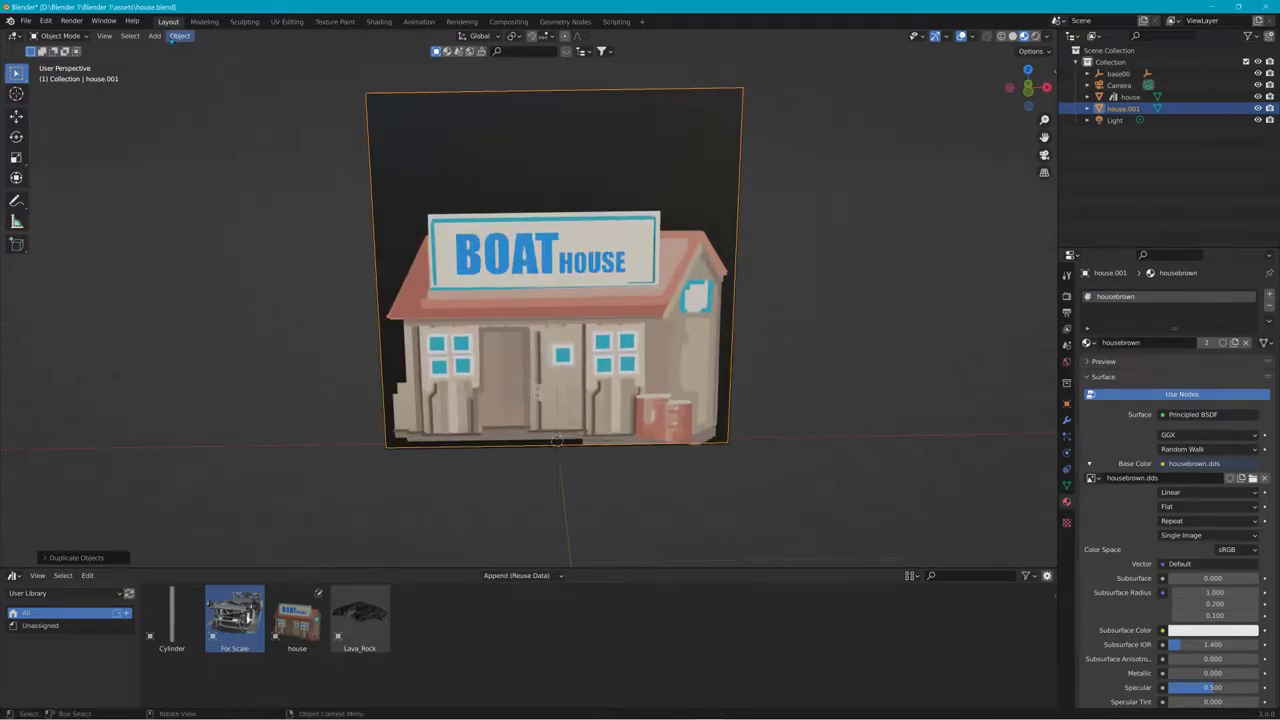
Add a cube and shrink it along the Y axis into a thin slab in front of the house planes
left_click(155, 36)
mouse_move(170, 50)
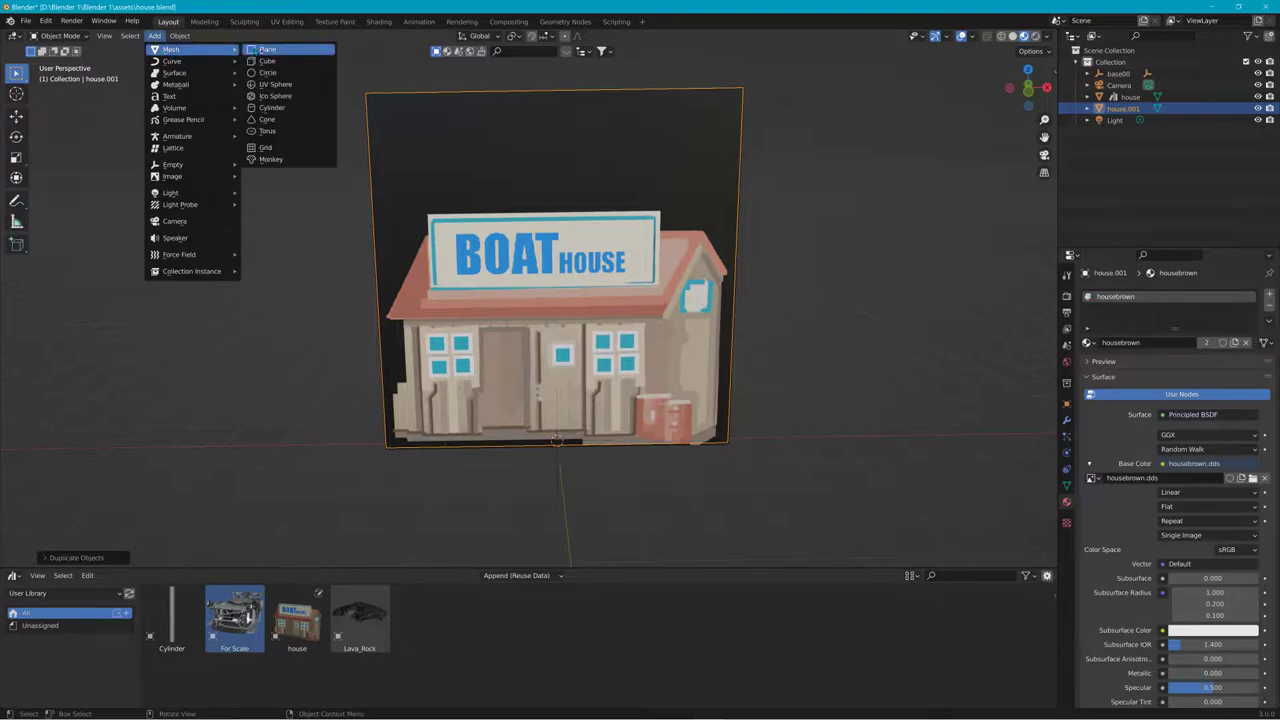
left_click(268, 61)
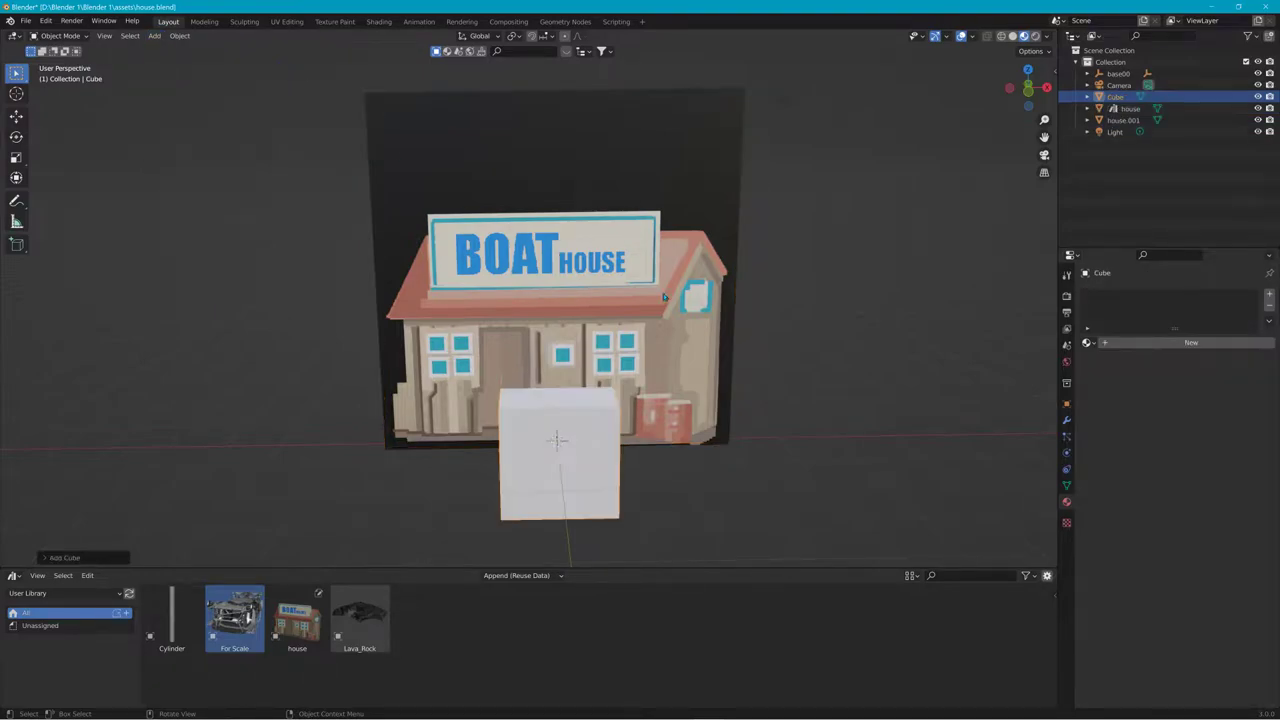
key("s")
key("y")
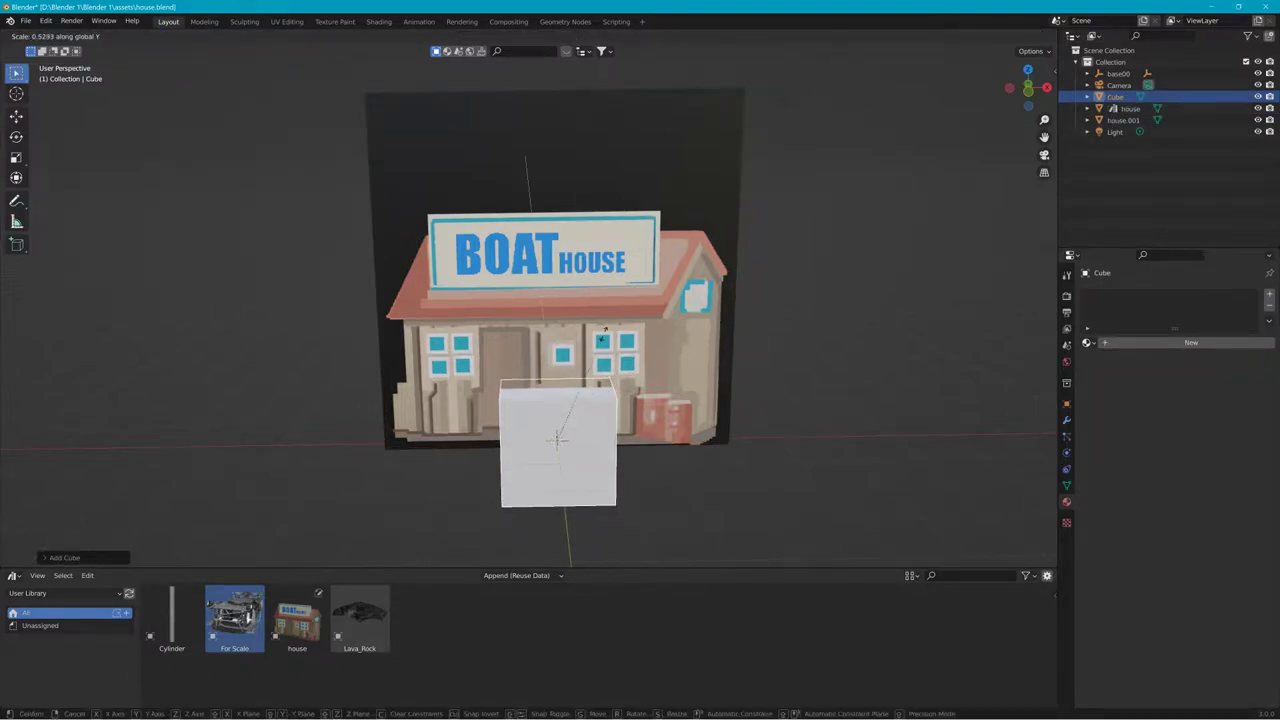
right_click(576, 404)
middle_click_drag(590, 330, 859, 304)
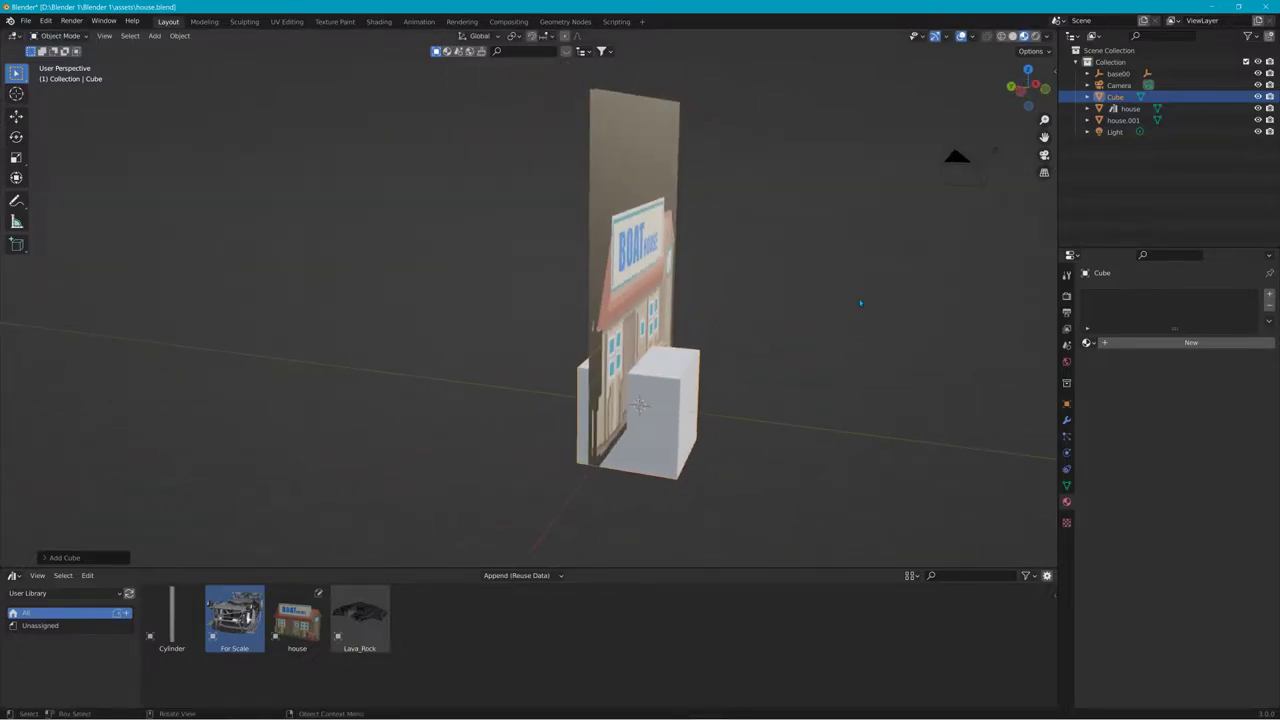
key("s")
key("y")
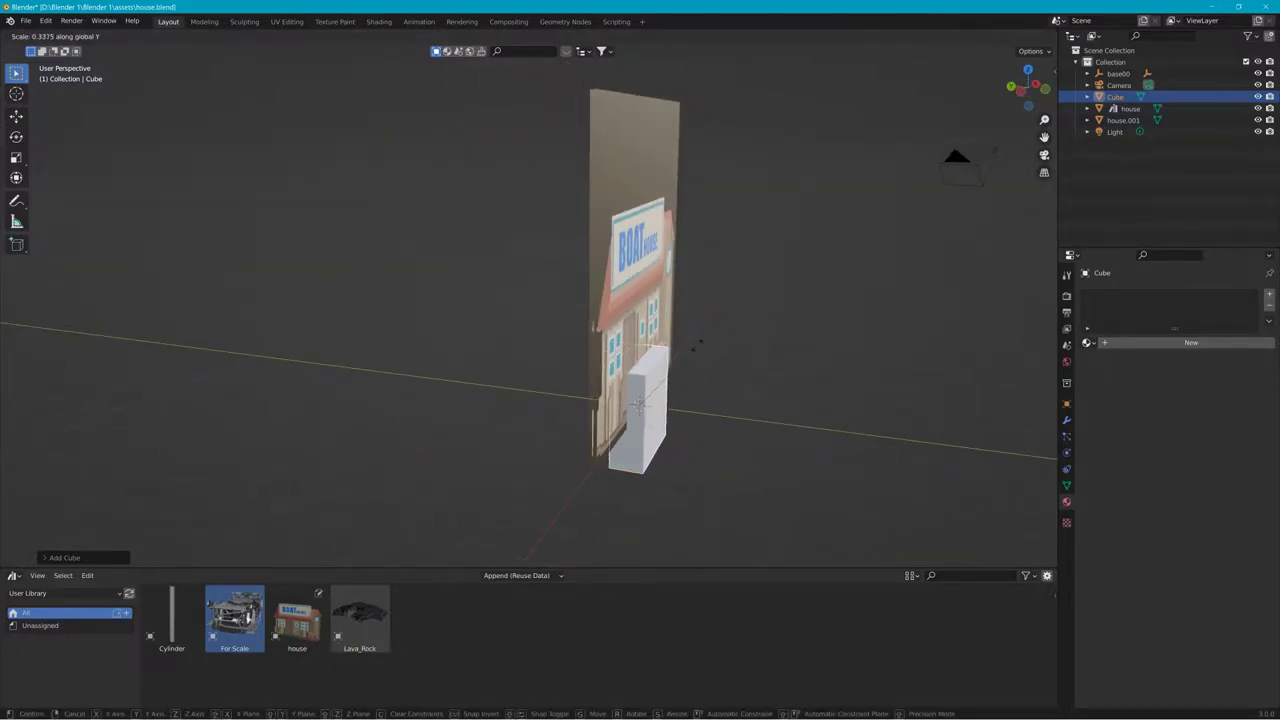
left_click(638, 390)
middle_click_drag(638, 390, 545, 387)
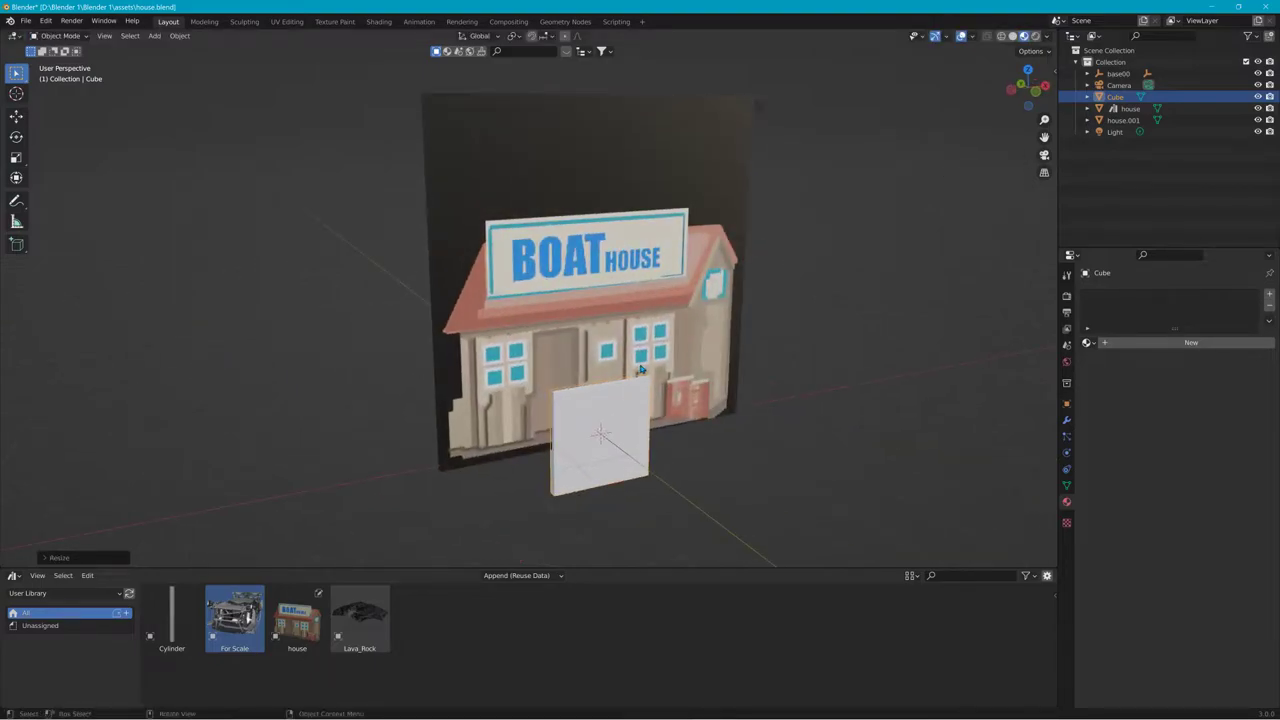
Scale the slab up uniformly to roughly house size and raise it along Z until its base meets the ground
key("s")
left_click(743, 289)
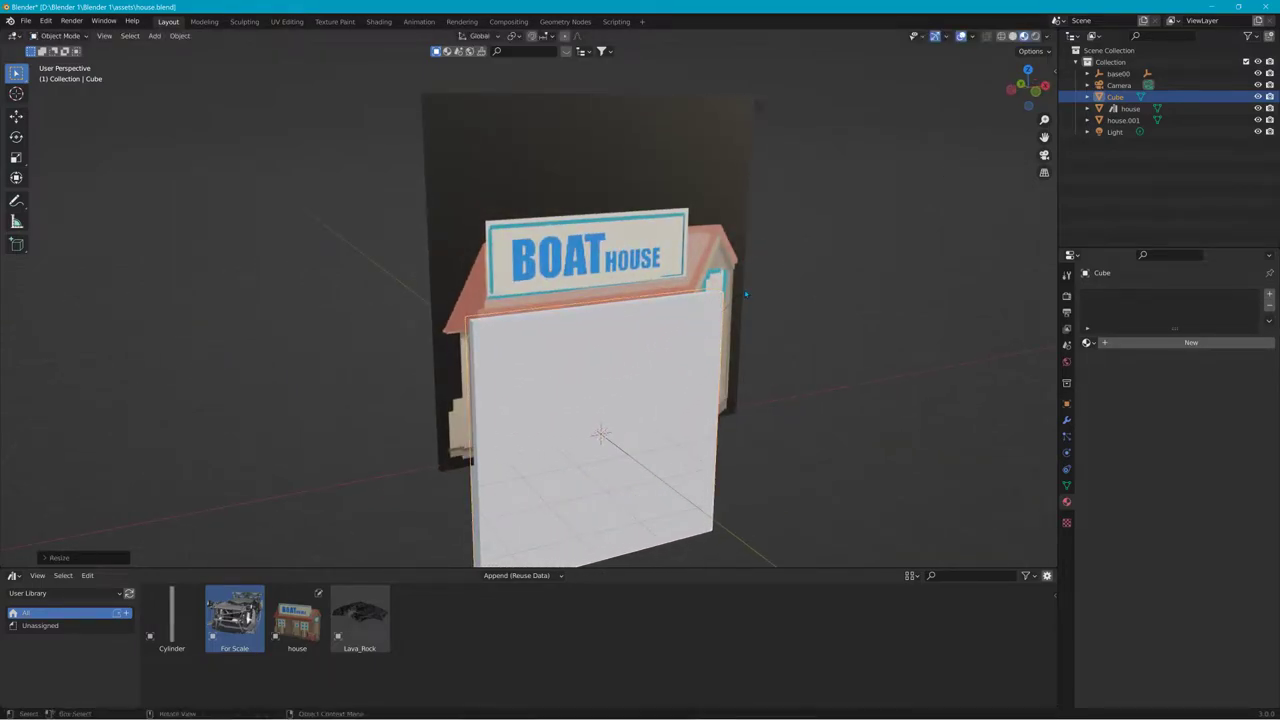
key("g")
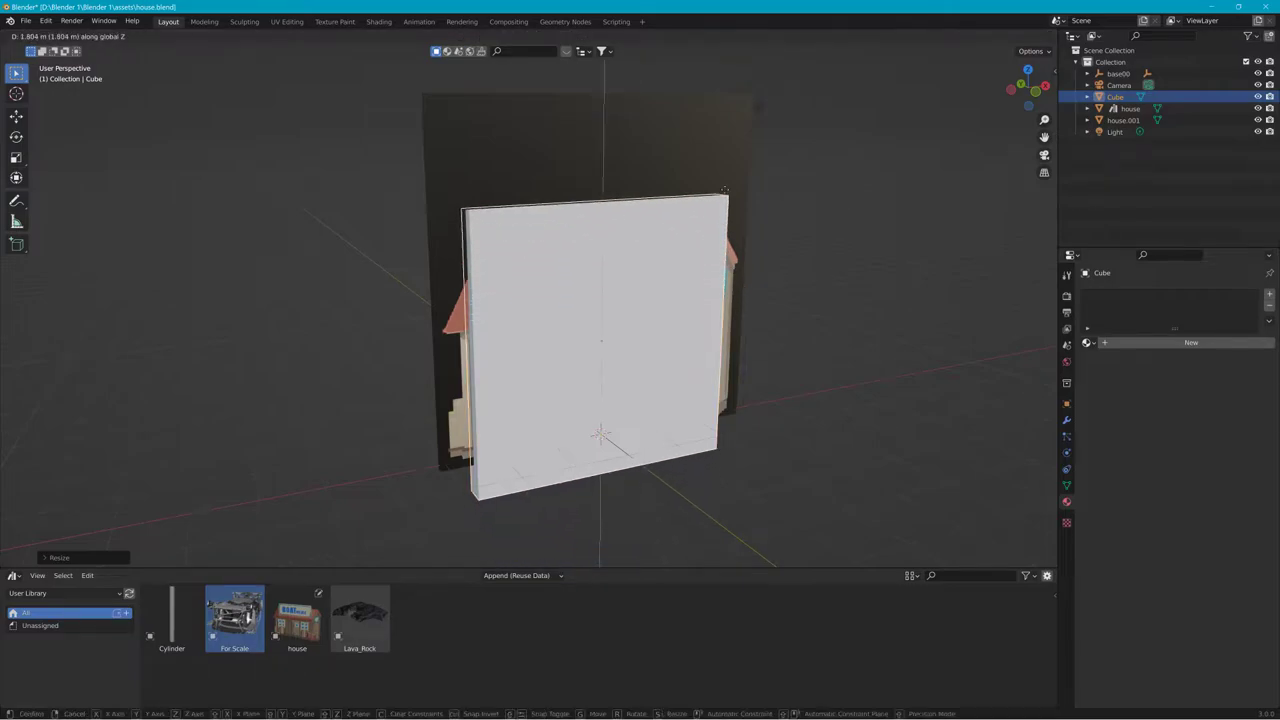
left_click(649, 194)
middle_click_drag(649, 194, 604, 194)
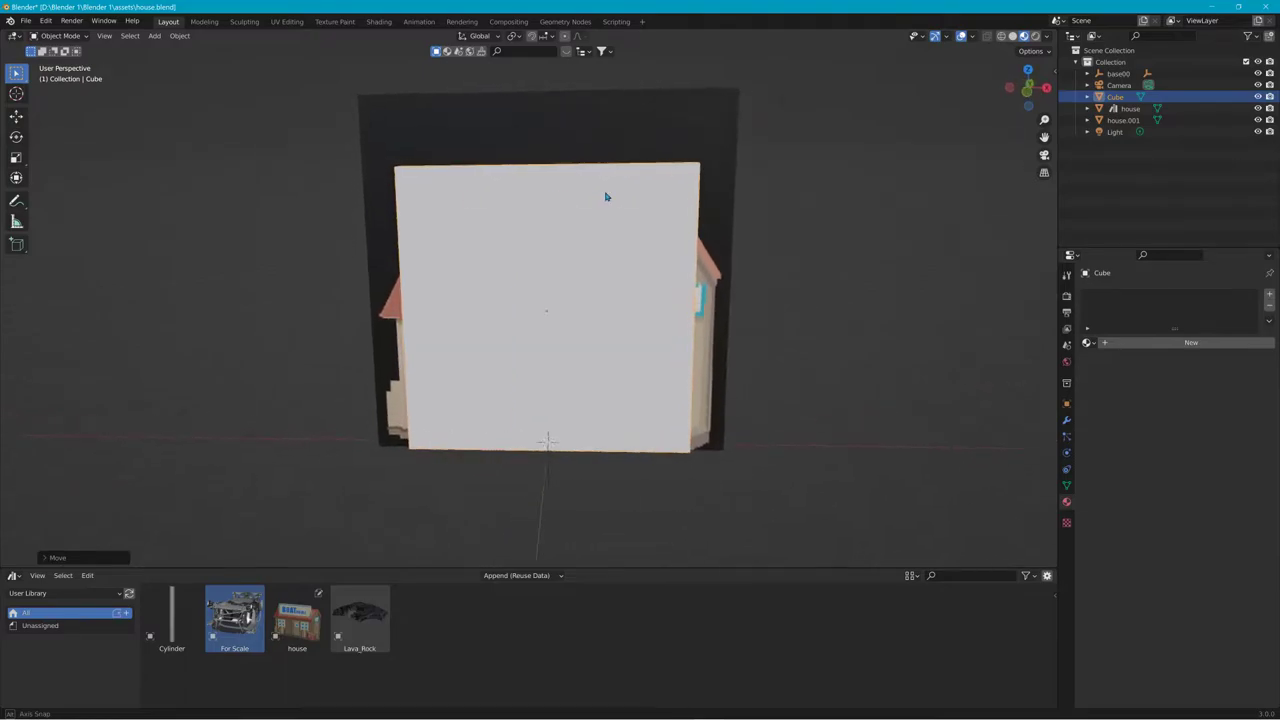
left_click(521, 195)
left_click(406, 174)
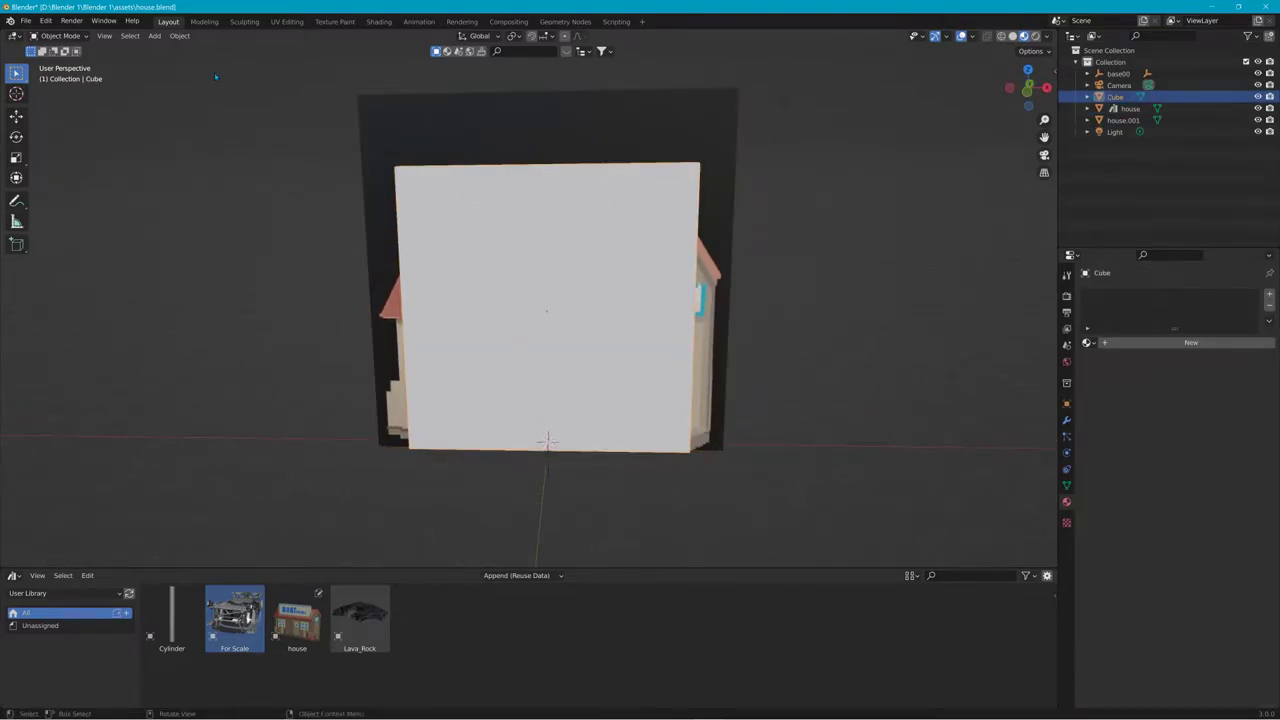
Try to fit the slab to the house by lowering its two upper corners to the roof line in Edit Mode
left_click(60, 35)
left_click(75, 63)
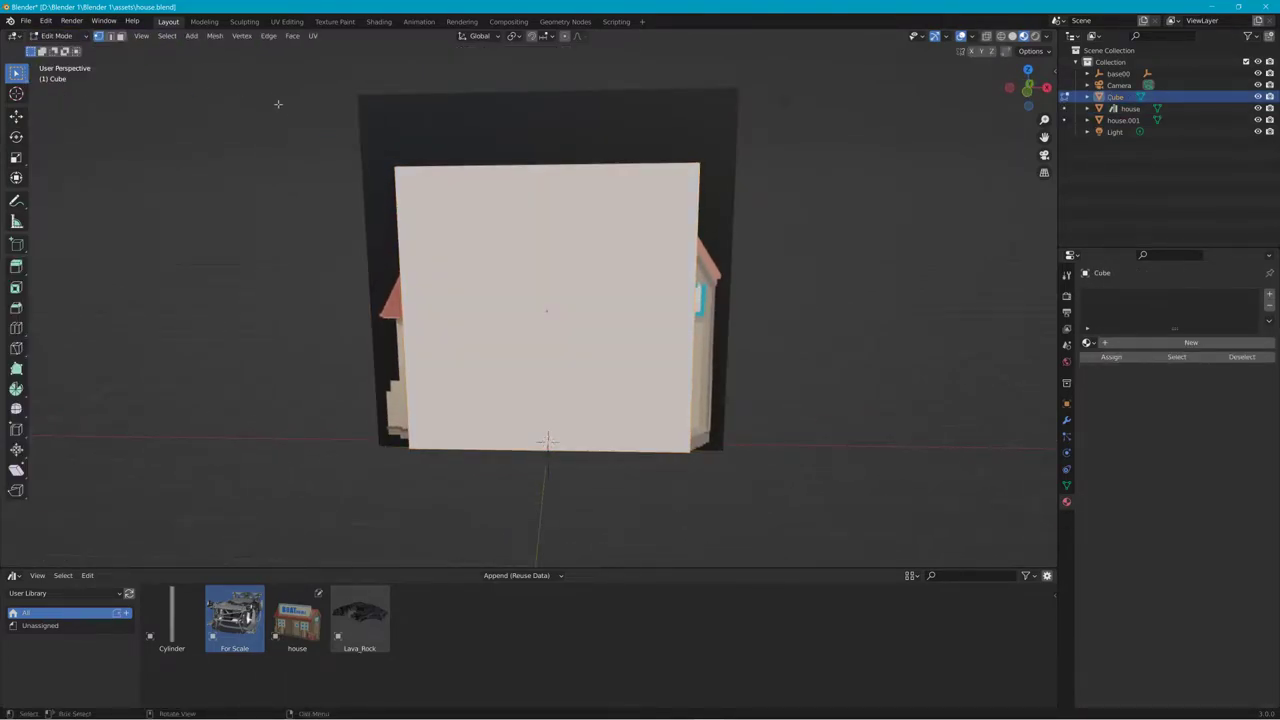
key("a")
key("g")
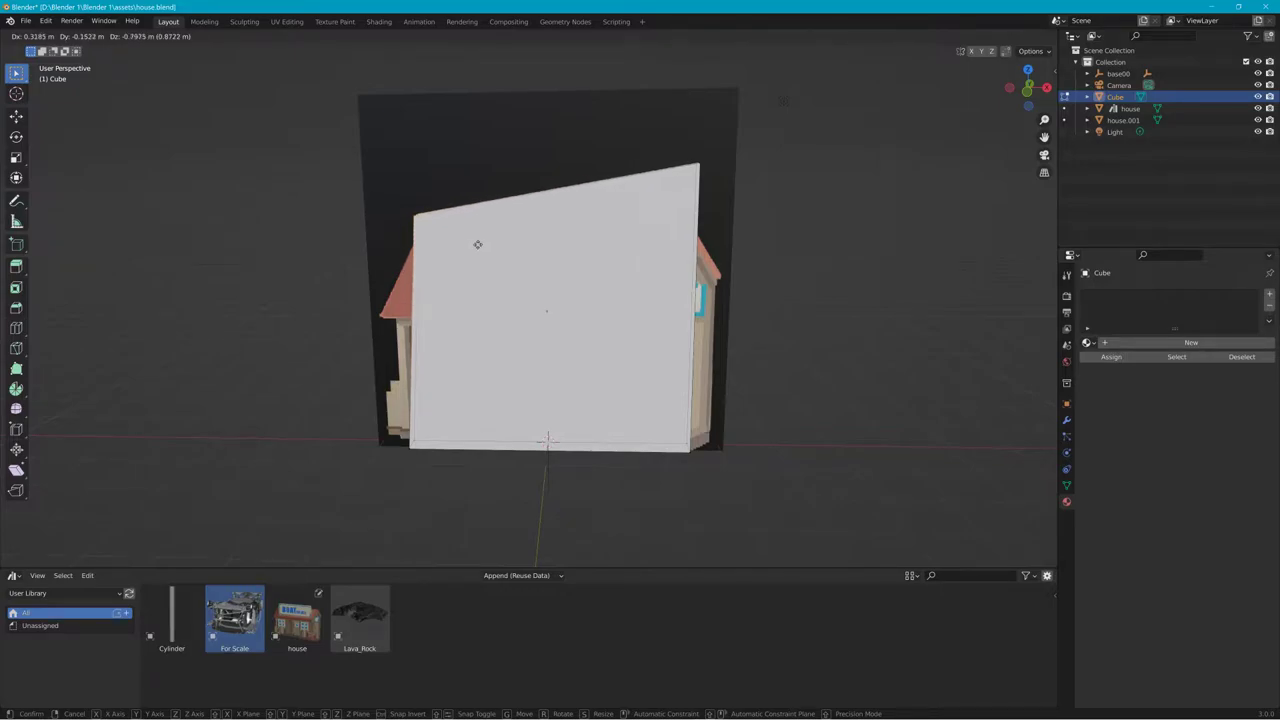
left_click(478, 244)
left_click_drag(672, 146, 711, 180)
key("g")
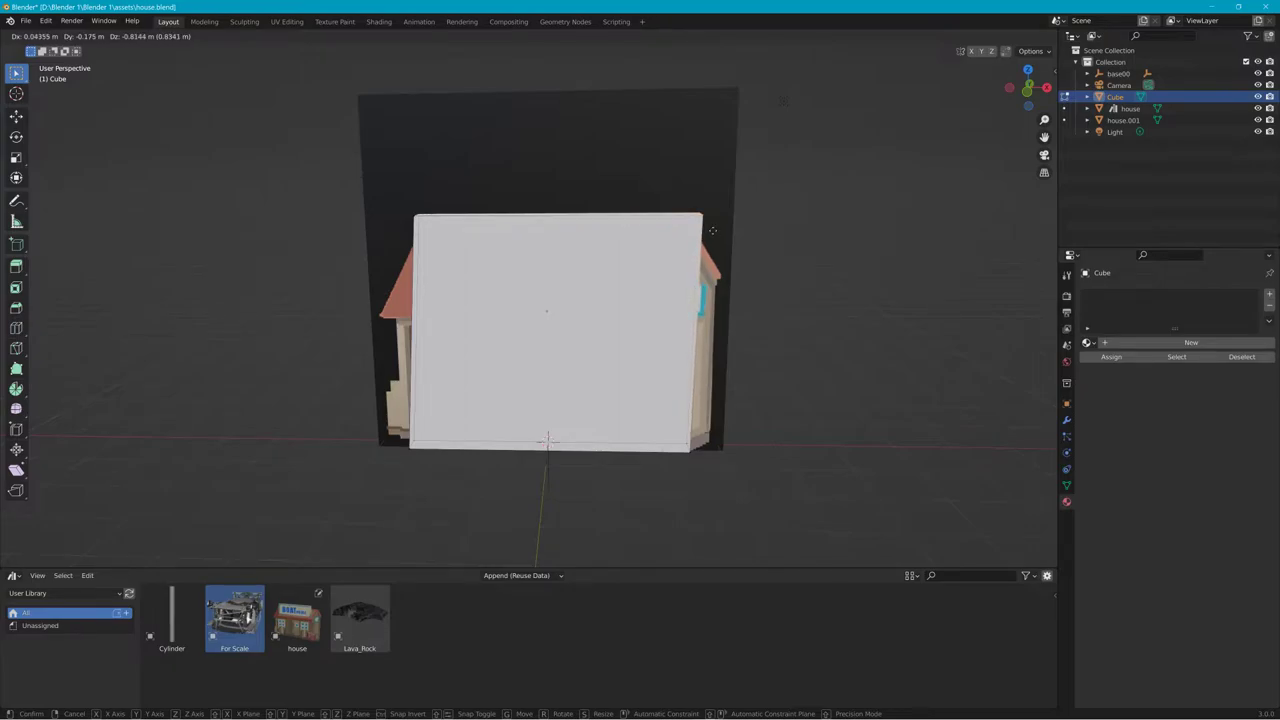
left_click(712, 230)
Try to move the slab's two lower corners outward to the base of the house walls
key("g")
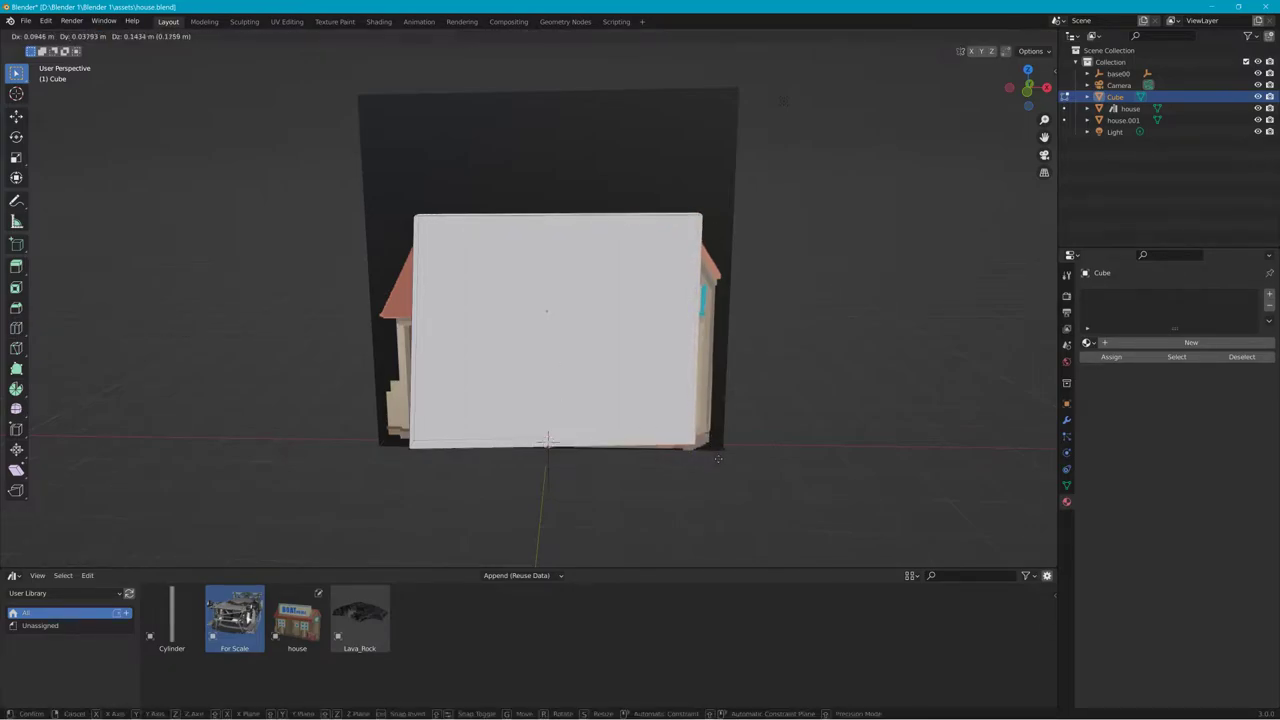
left_click(731, 461)
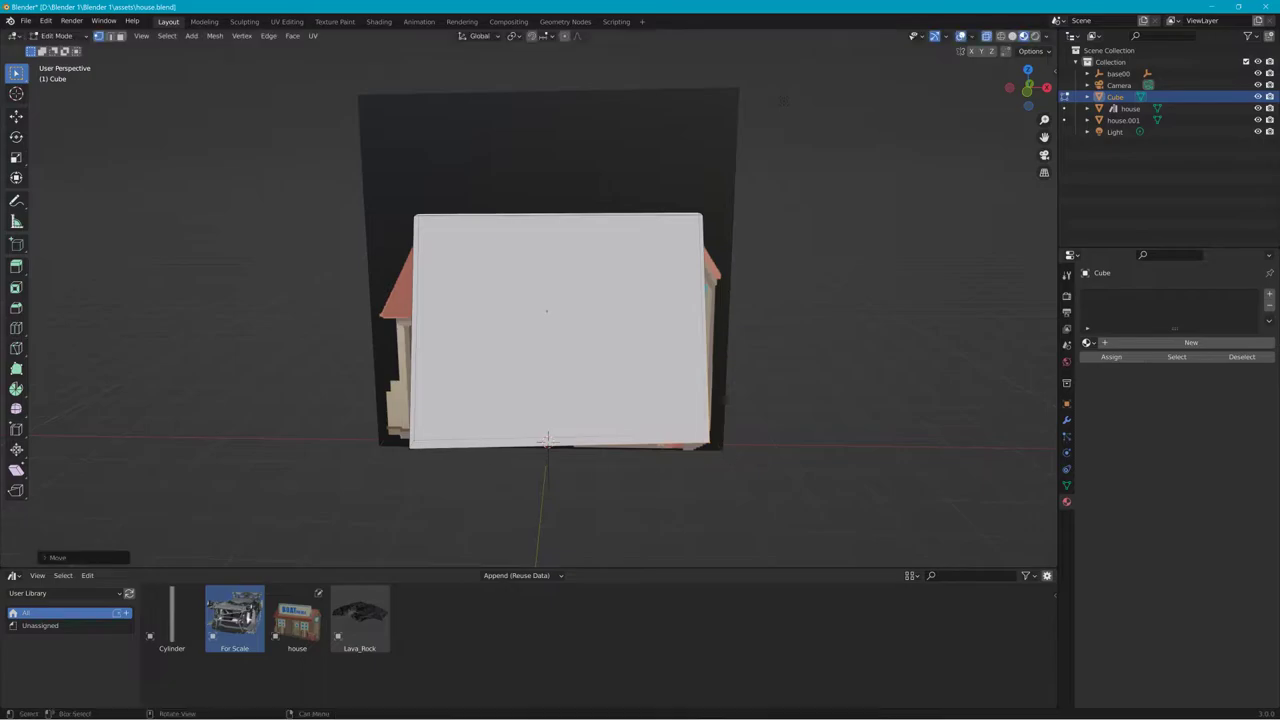
left_click(440, 466, "shift")
key("g")
left_click(422, 457)
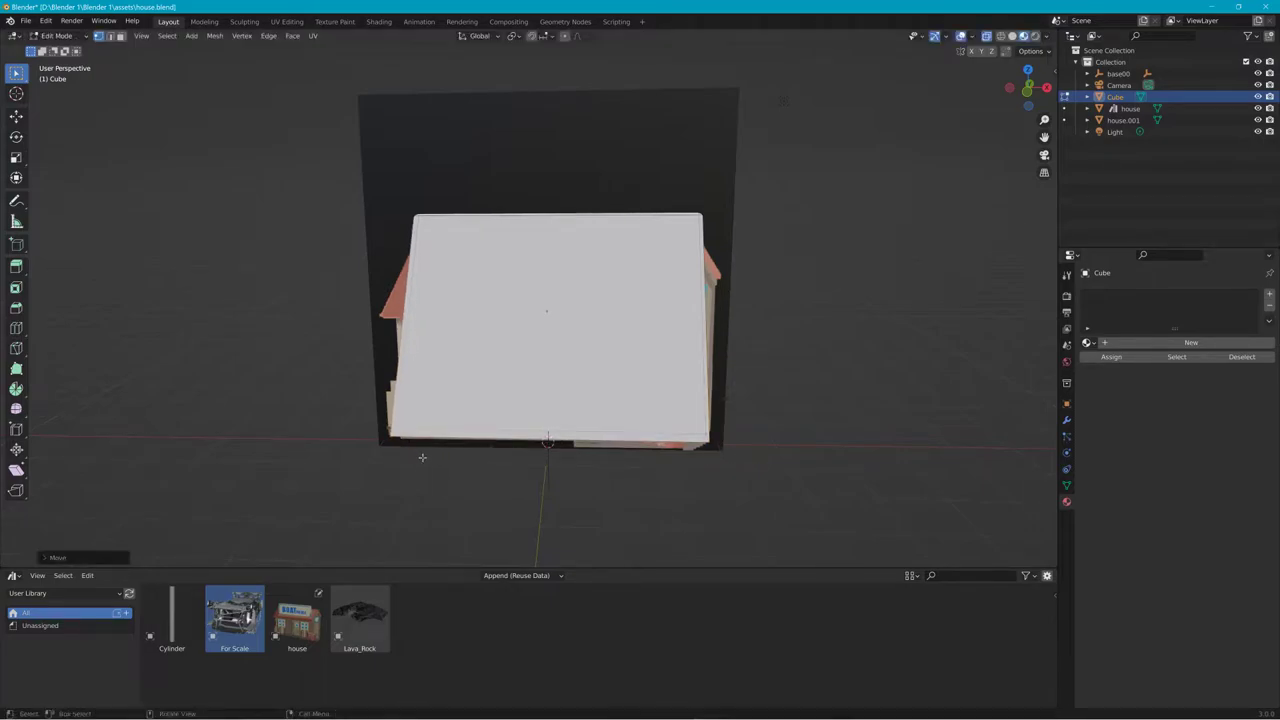
mouse_move(396, 209)
middle_mouse_down()
mouse_move(470, 210)
mouse_move(371, 114)
mouse_move(506, 209)
mouse_move(399, 209)
middle_mouse_up()
Undo all the corner moves on the slab, back to Object Mode
key("ctrl+z")
key("ctrl+z")
key("ctrl+z")
key("ctrl+z")
key("ctrl+z")
key("ctrl+z")
key("ctrl+z")
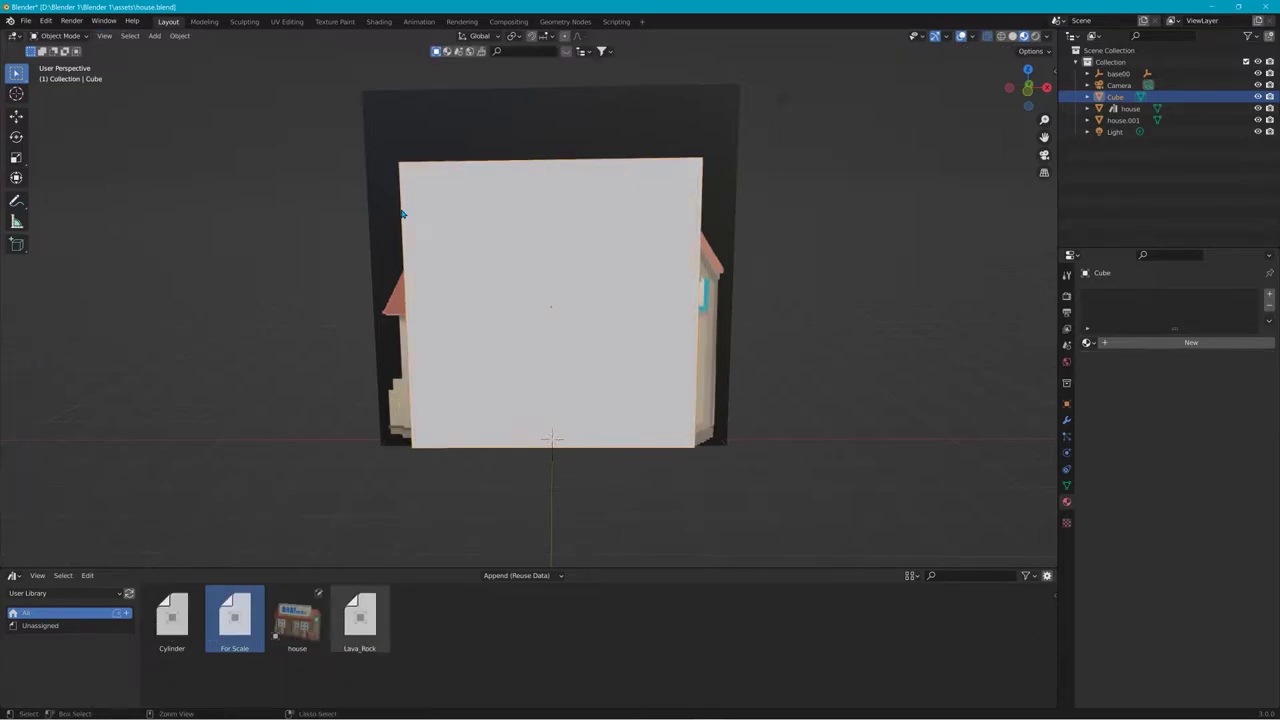
Cut a horizontal edge around all four sides of the slab at eave height with the Knife tool in Edit Mode
left_click(457, 223)
mouse_move(446, 226)
middle_mouse_down()
mouse_move(590, 226)
mouse_move(446, 227)
middle_mouse_up()
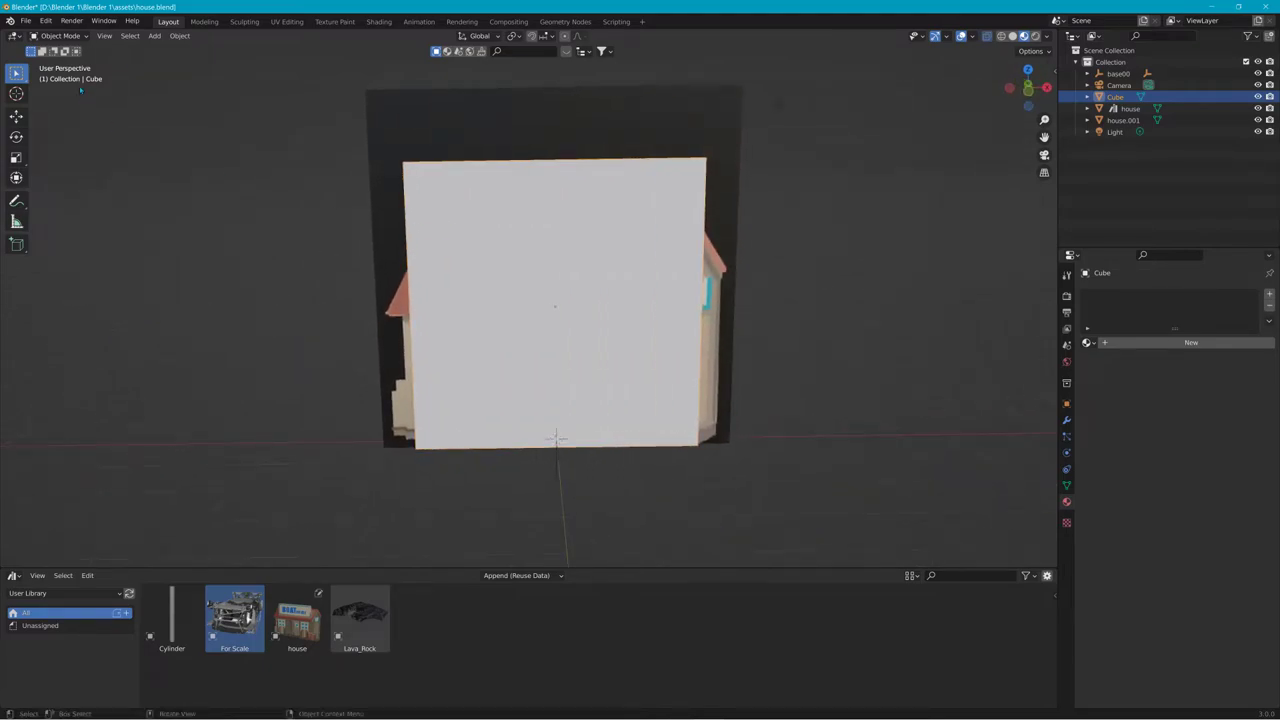
left_click(60, 35)
left_click(64, 61)
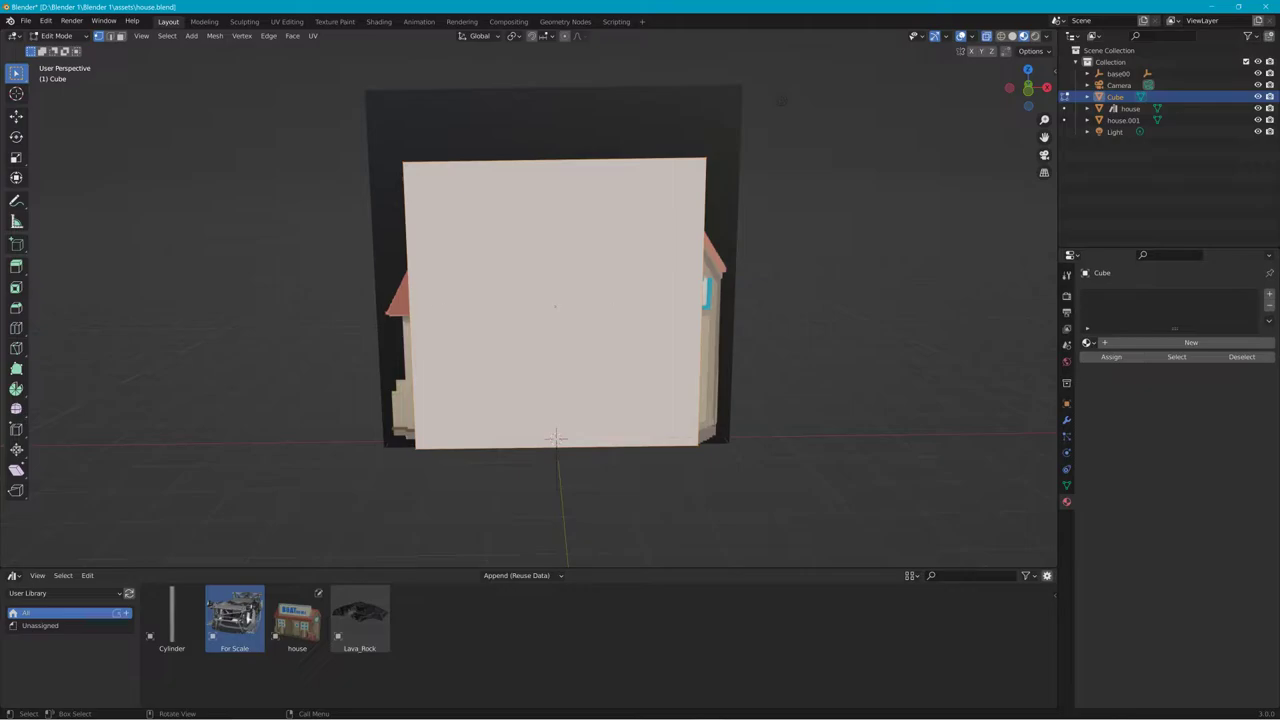
left_click(17, 348)
left_click(409, 316)
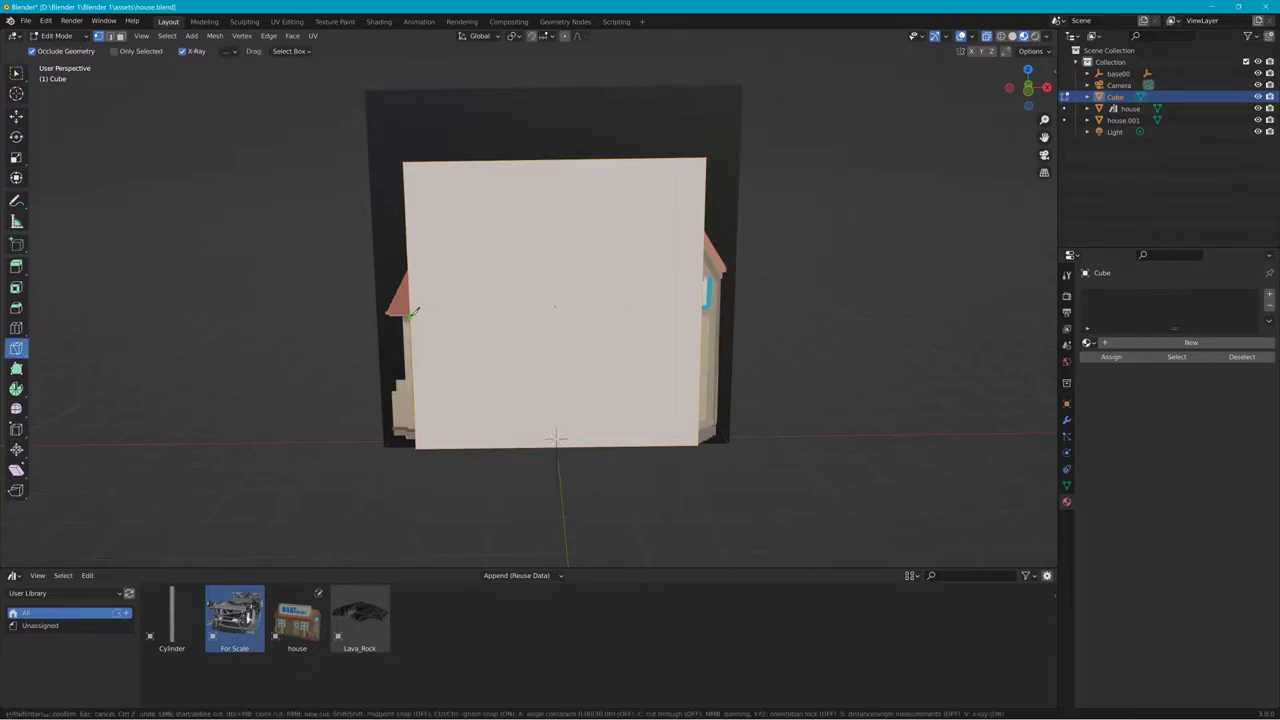
left_click(702, 311)
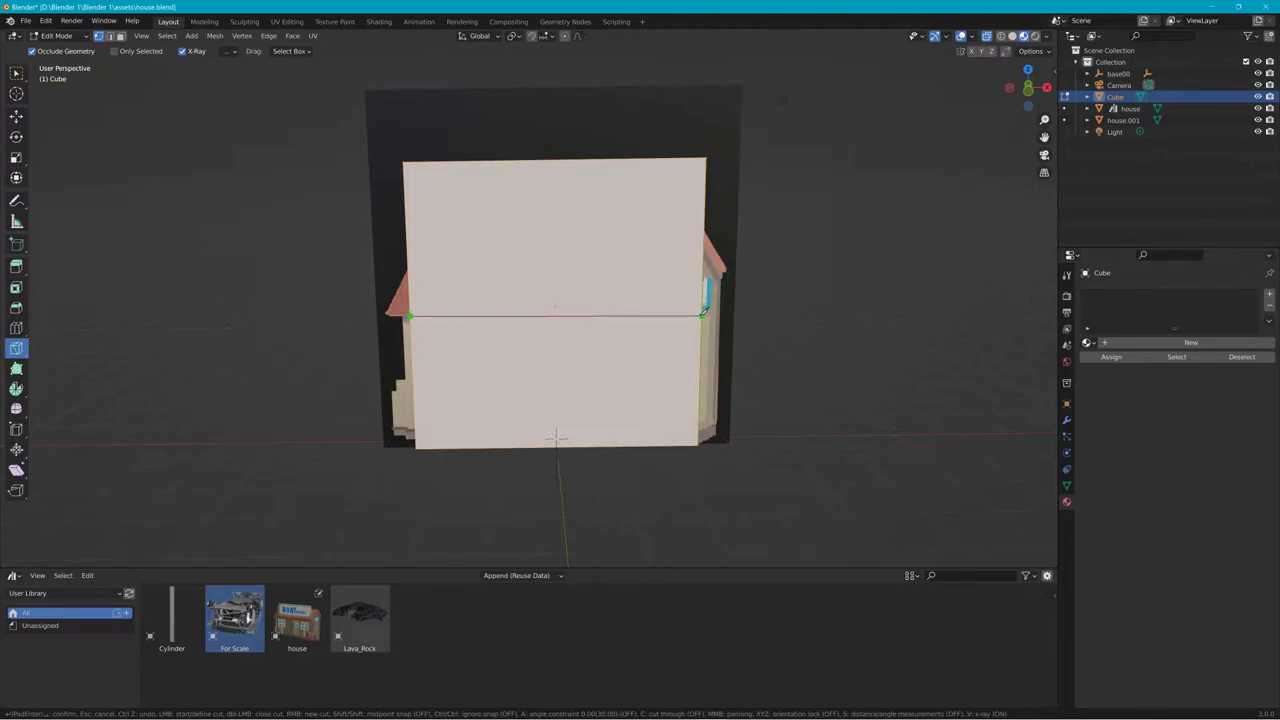
middle_click_drag(702, 330, 550, 322)
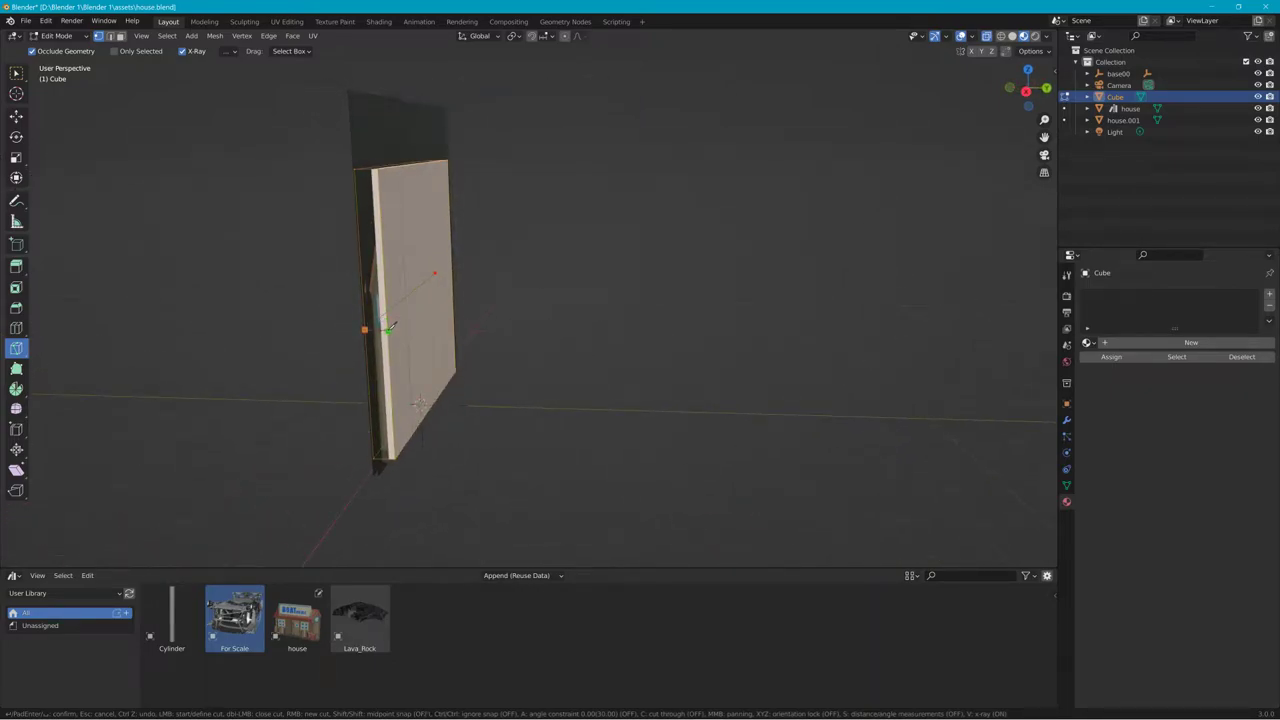
middle_click_drag(392, 326, 592, 284)
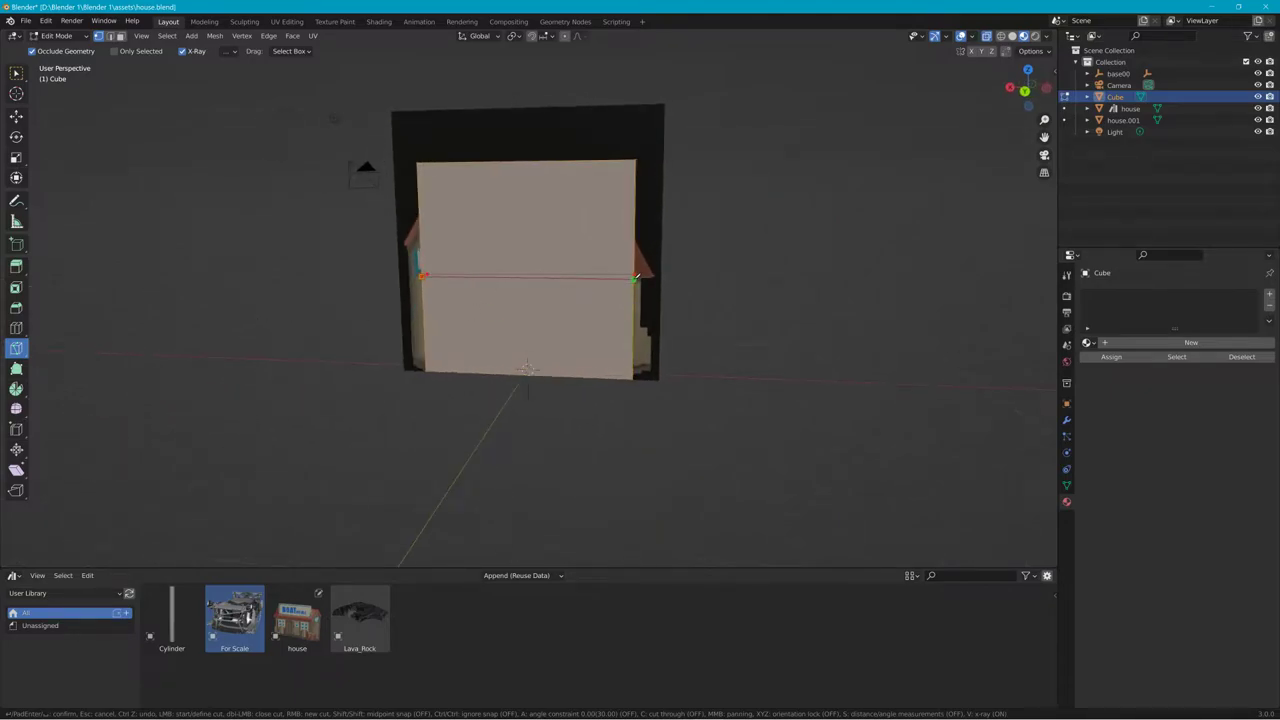
middle_click_drag(636, 275, 490, 284)
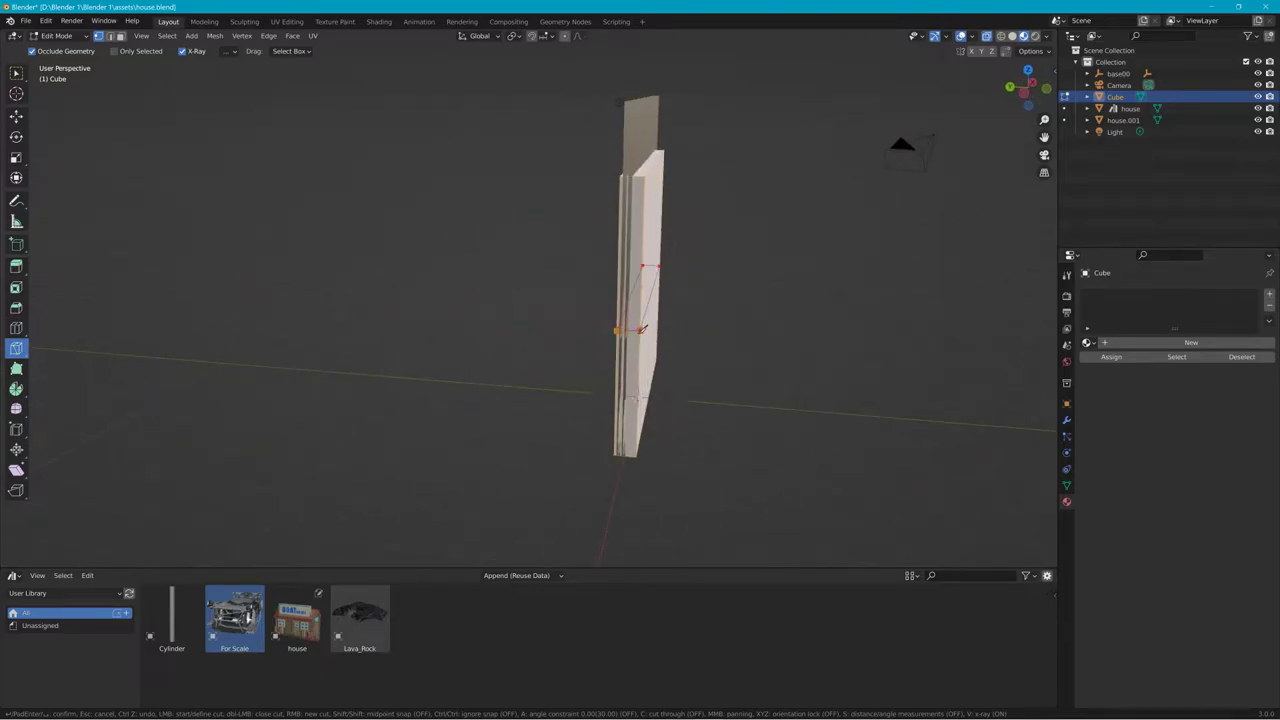
middle_click_drag(641, 329, 576, 315)
key("Return")
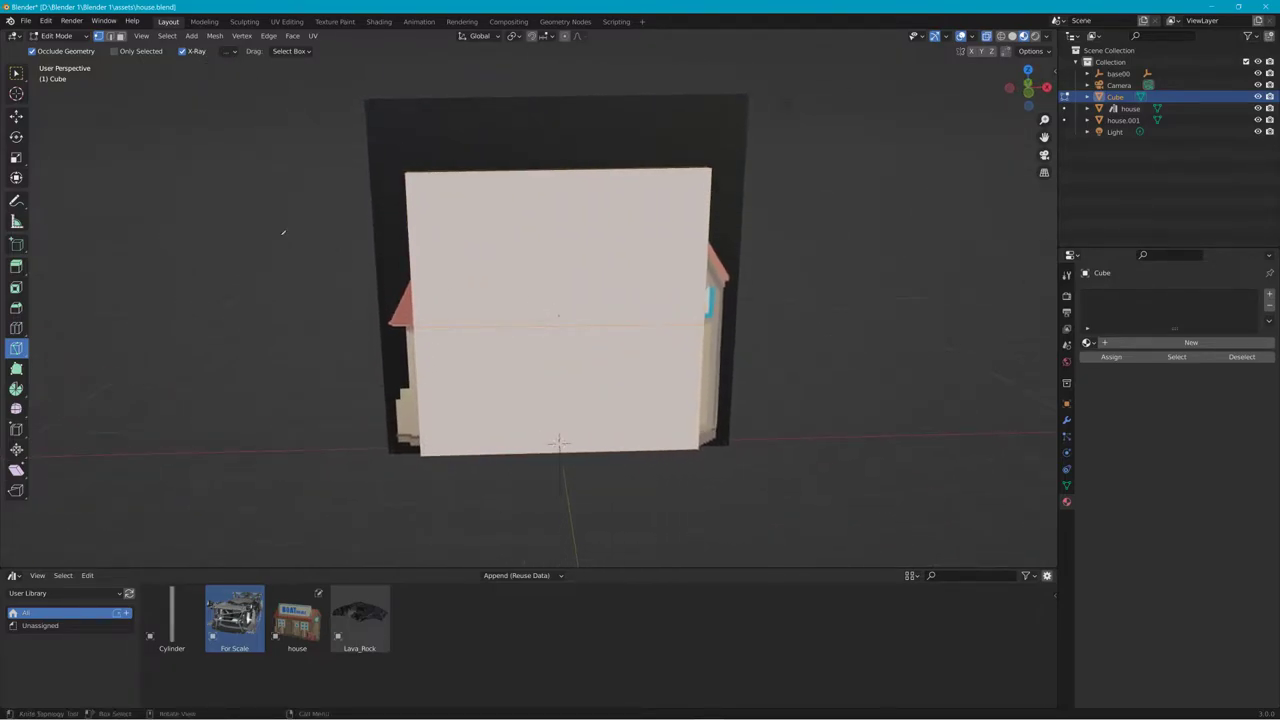
In front view, move the vertices at both ends of the horizontal cut outward toward the roof's eaves
key("w")
left_click_drag(398, 160, 443, 195)
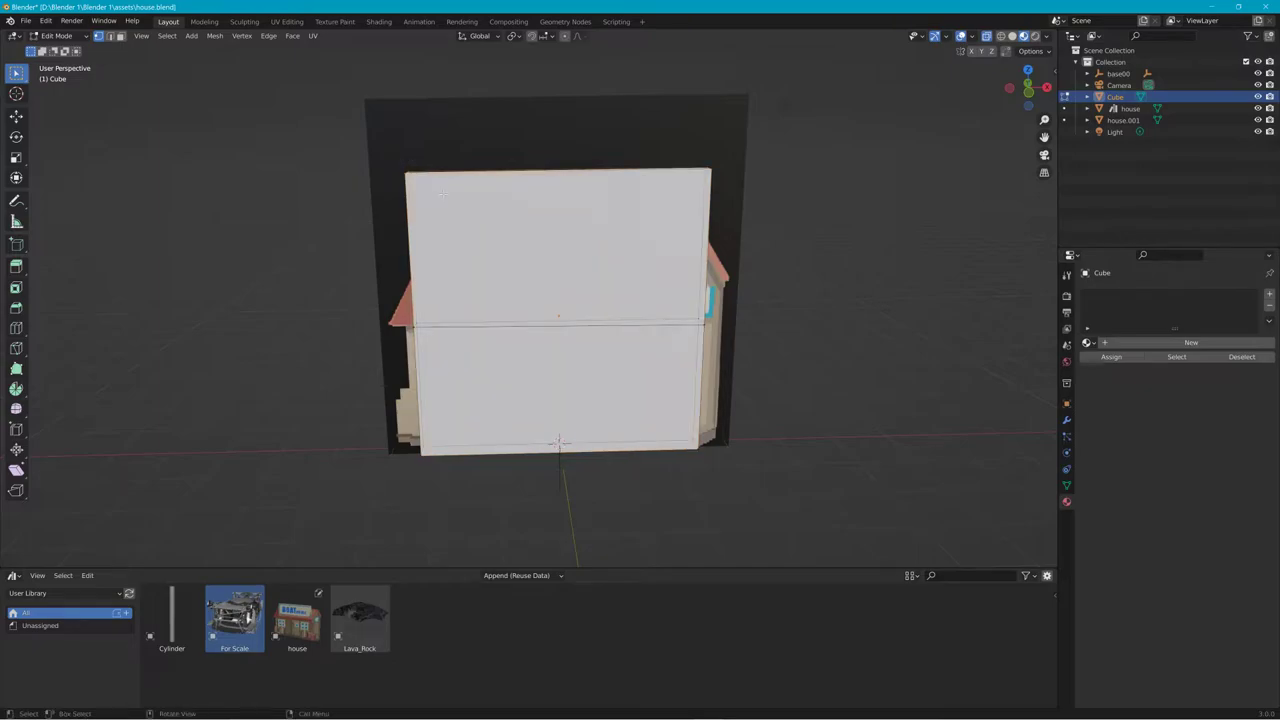
left_click(1028, 92)
left_click_drag(410, 253, 440, 305)
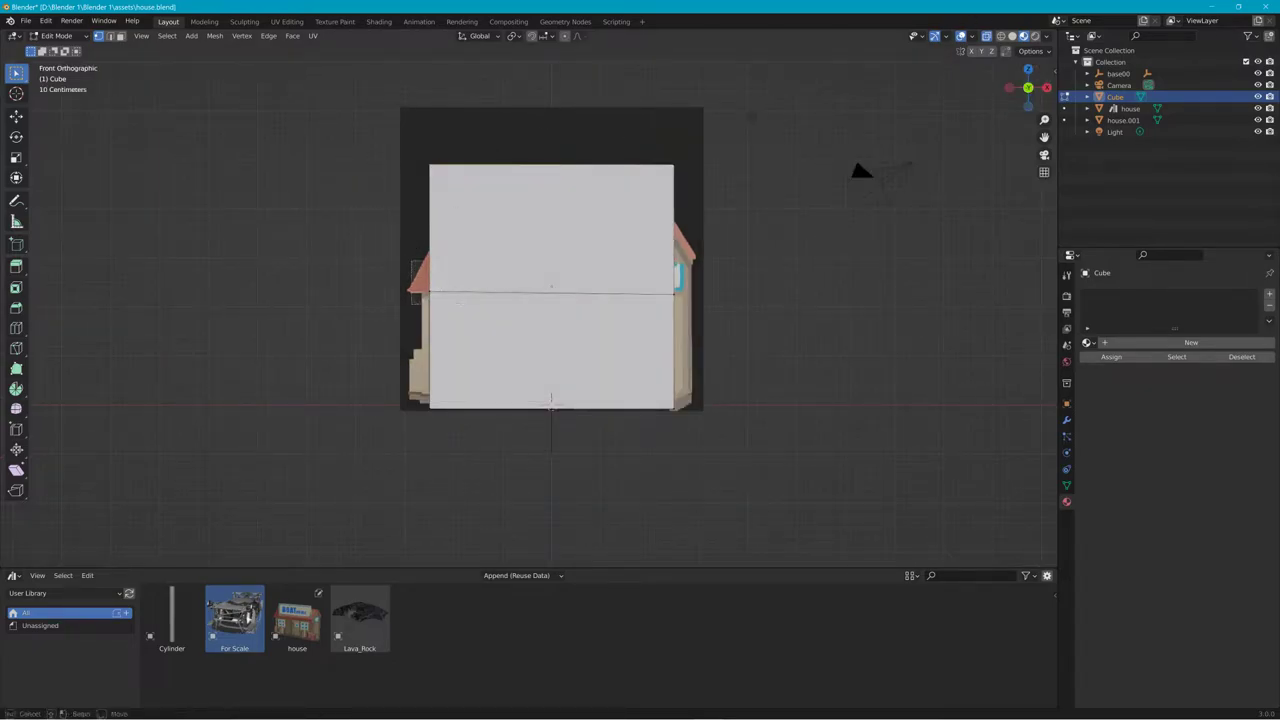
key("g")
left_click(444, 303)
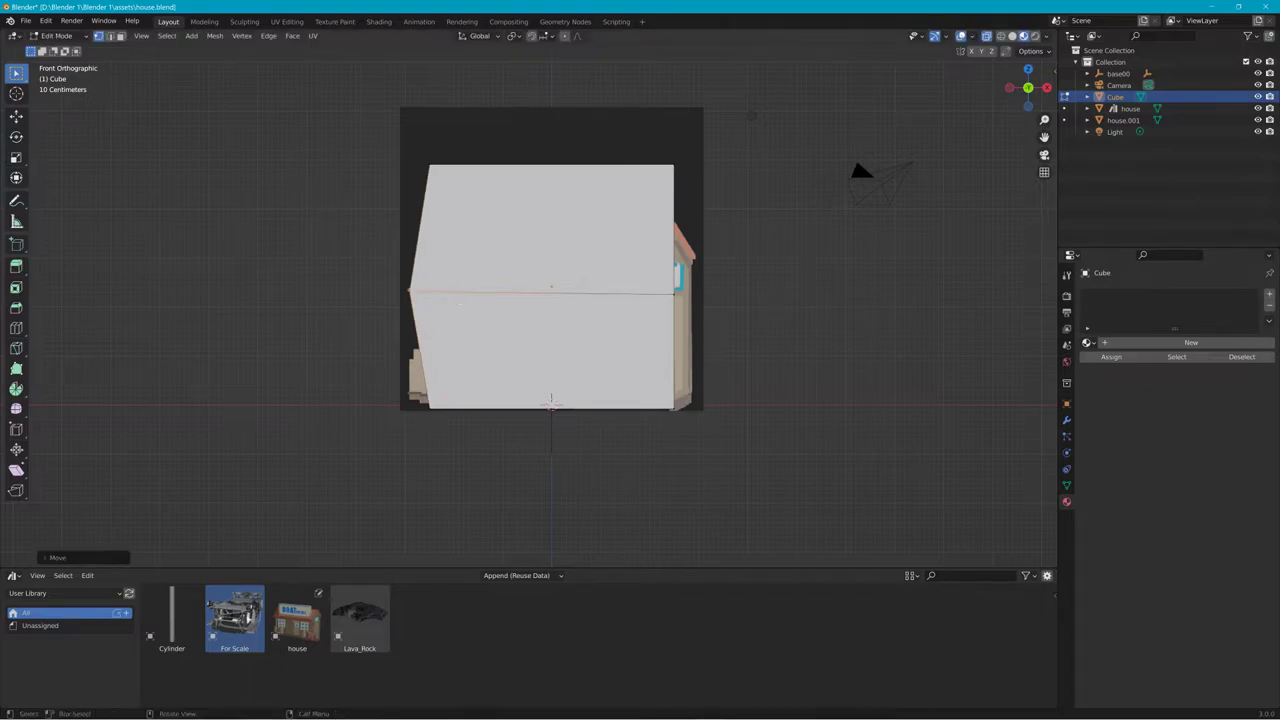
left_click_drag(654, 284, 690, 306)
key("g")
left_click(705, 304)
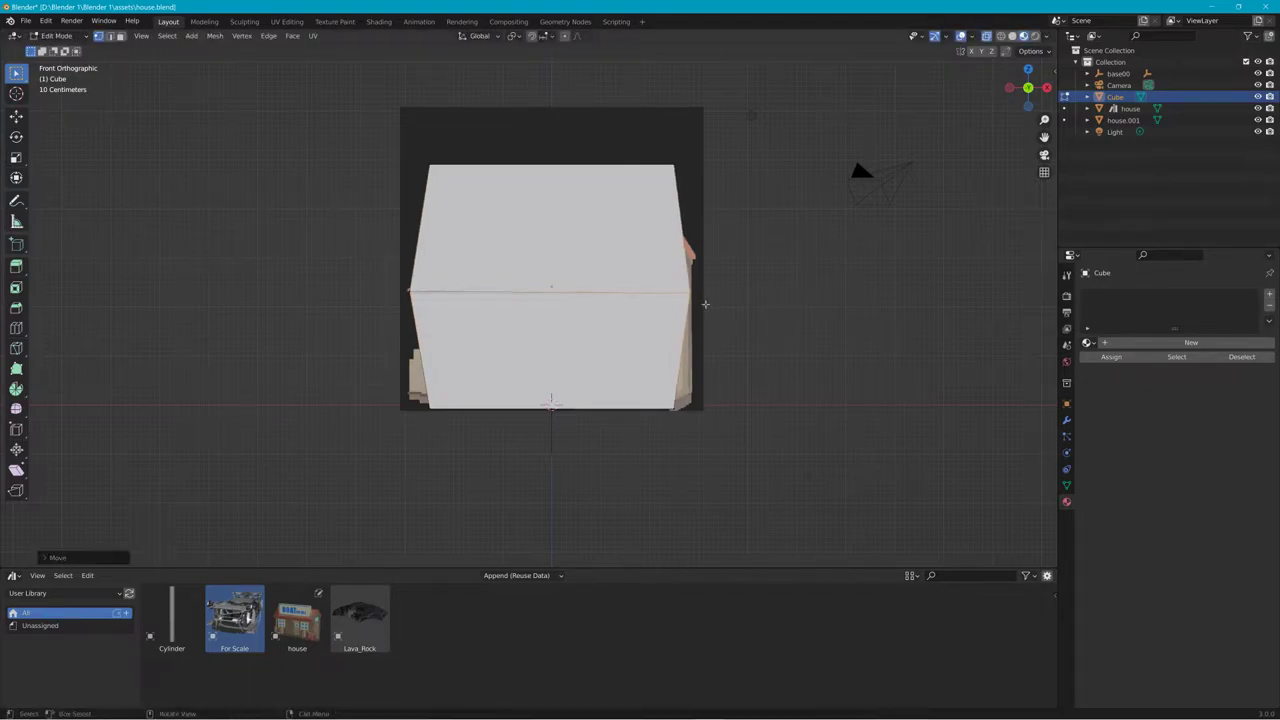
Lower the slab's two upper corners about 1.1 m to the house's roofline, nudging both slightly to the right
left_click(671, 156)
key("g")
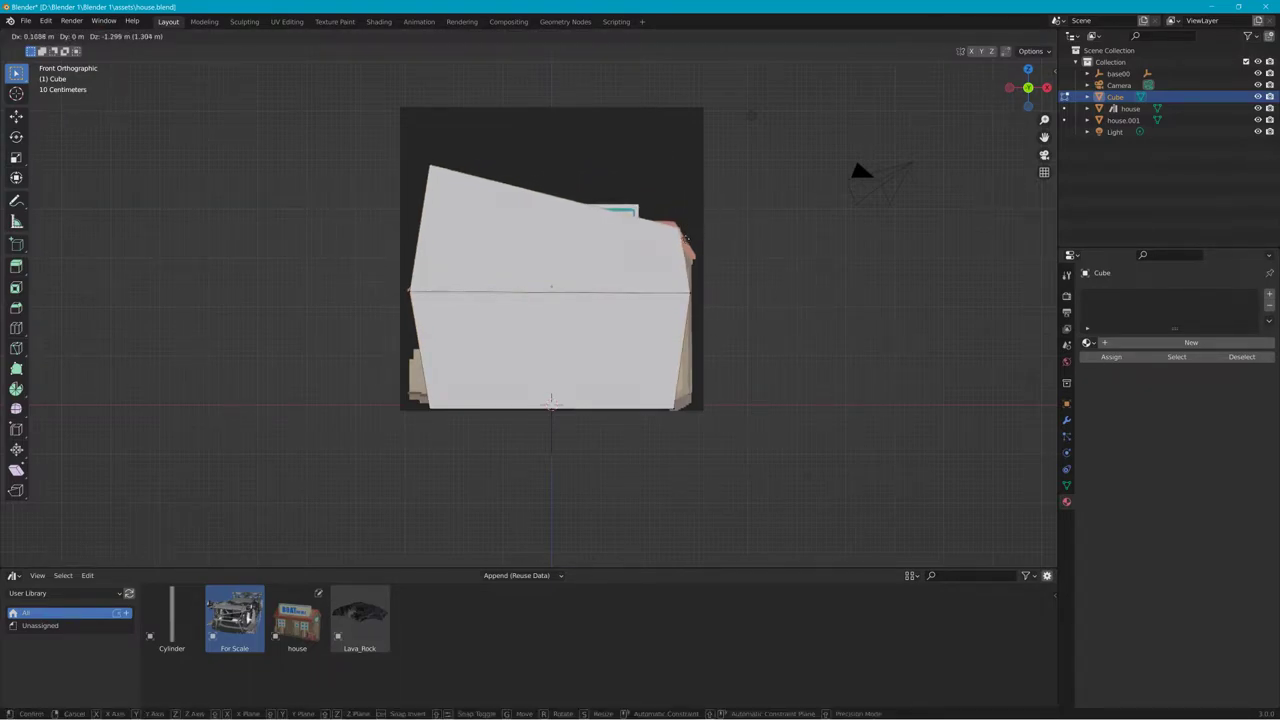
left_click(684, 231)
left_click(430, 168)
key("g")
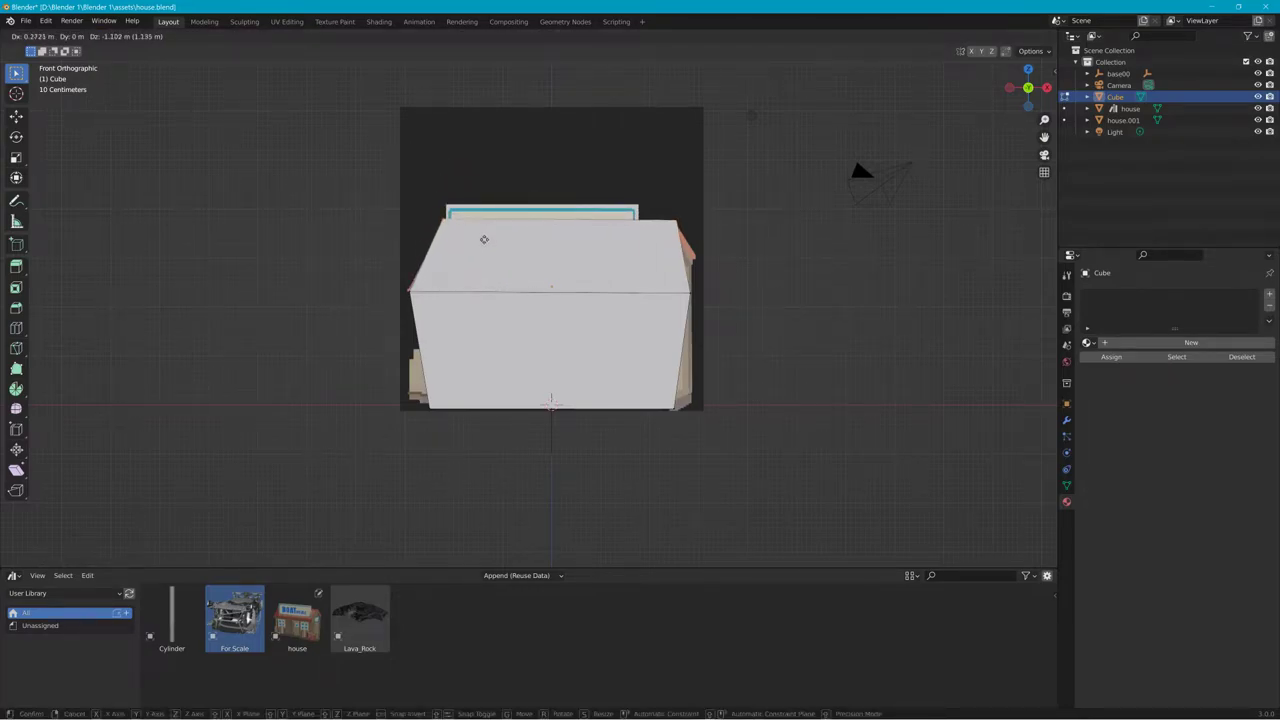
left_click(484, 241)
Move the slab's two lower corners outward about 0.3 m each to line up with the base of the house walls
middle_click_drag(504, 246, 545, 236)
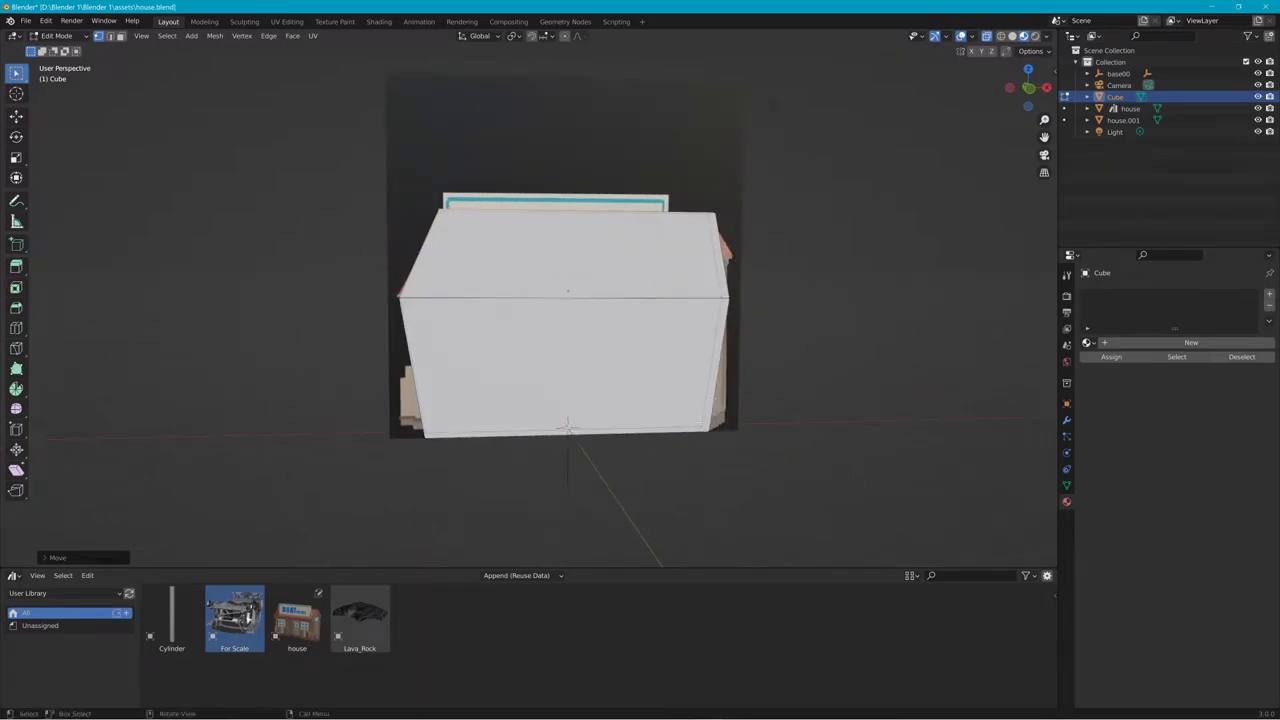
middle_click_drag(716, 437, 697, 437)
left_click(697, 436)
key("g")
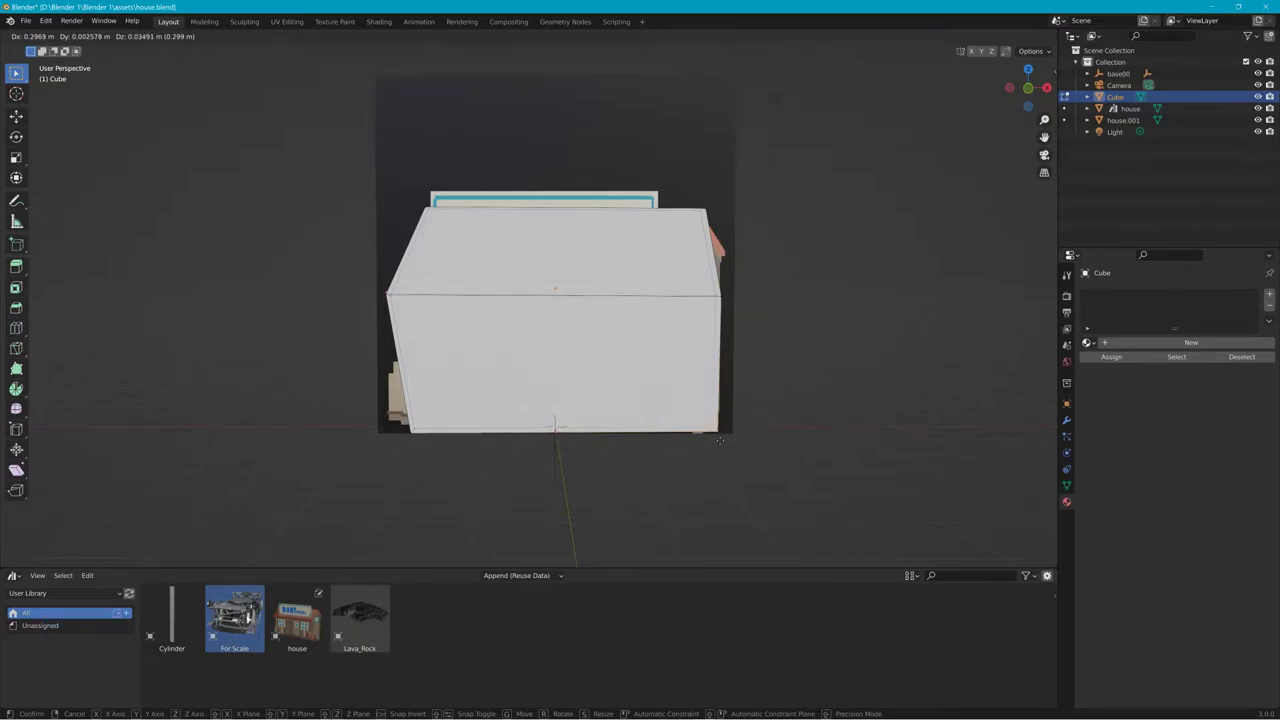
left_click(716, 438)
left_click(447, 439)
key("g")
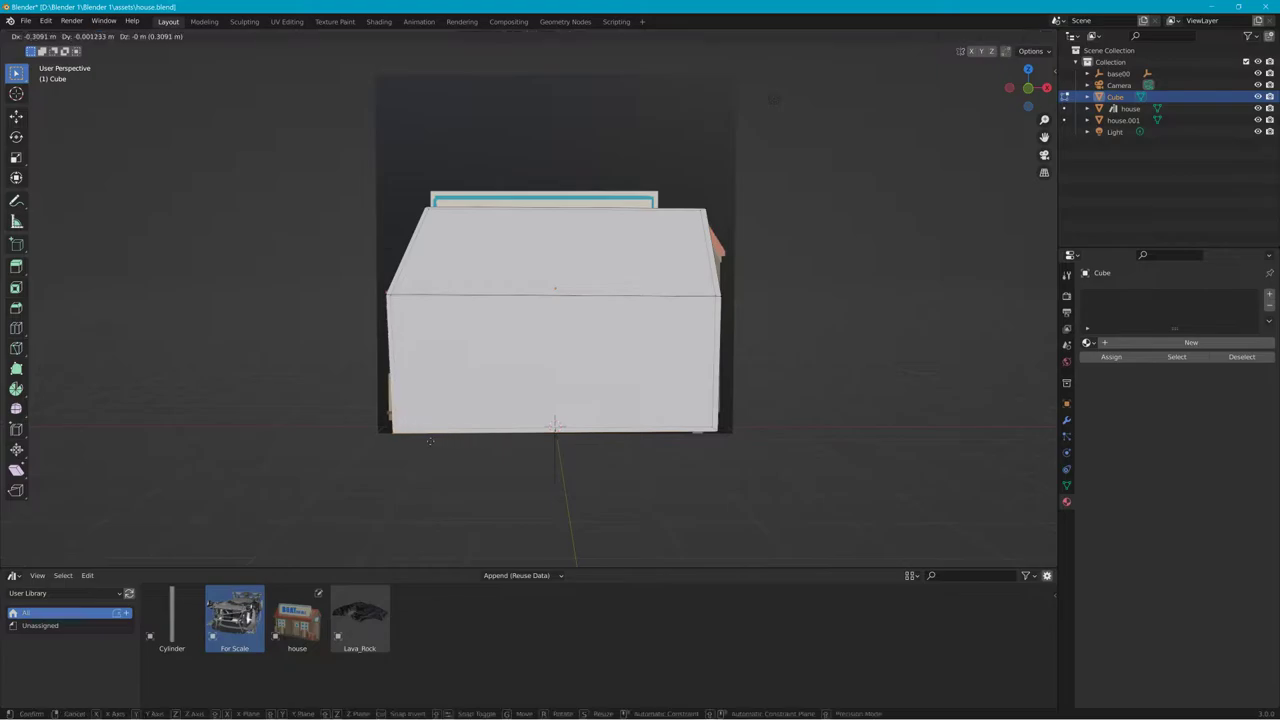
left_click(427, 441)
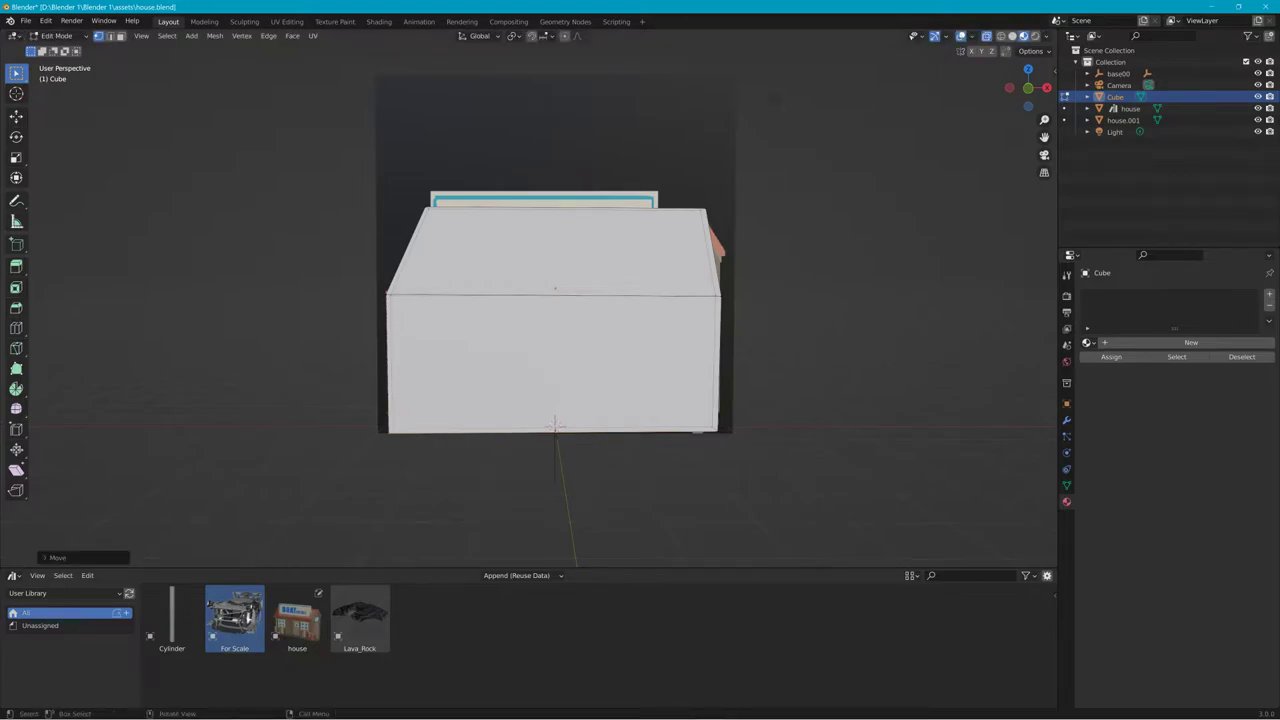
Return to Object Mode and rename the Cube slab to Colmesh-1
mouse_move(487, 220)
middle_mouse_down()
mouse_move(630, 222)
mouse_move(399, 226)
mouse_move(505, 236)
middle_mouse_up()
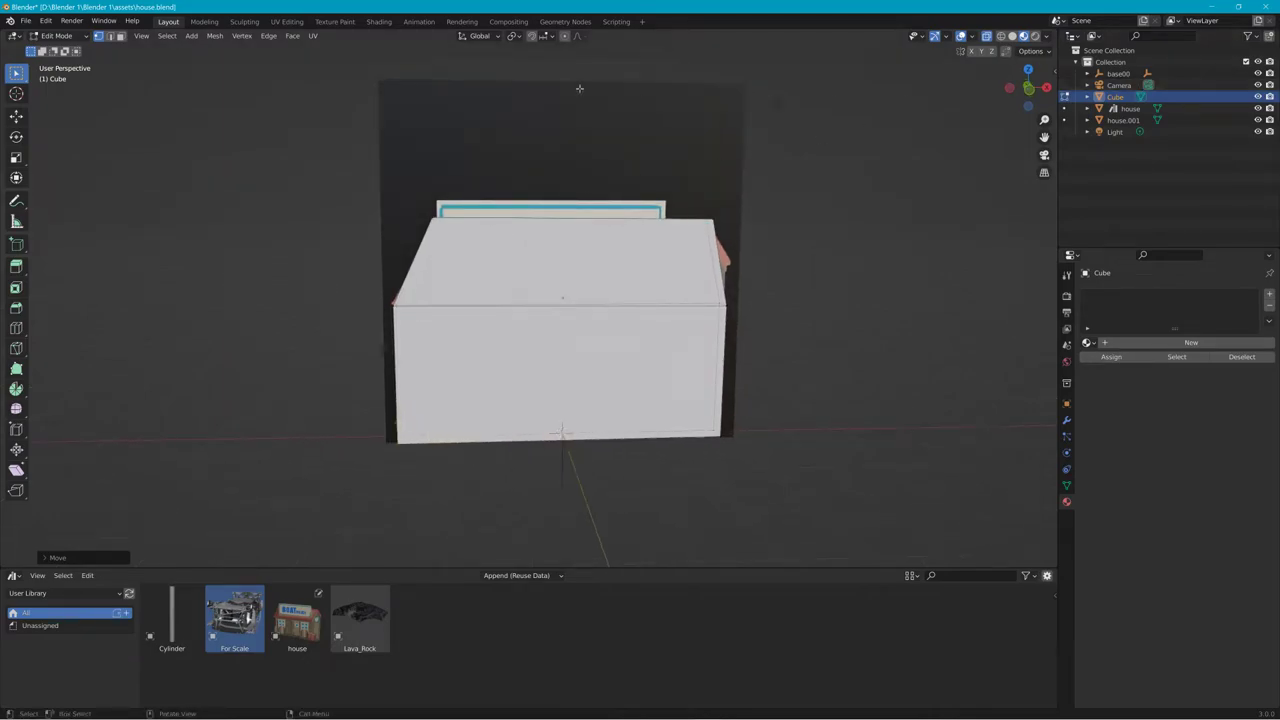
left_click(60, 36)
left_click(60, 36)
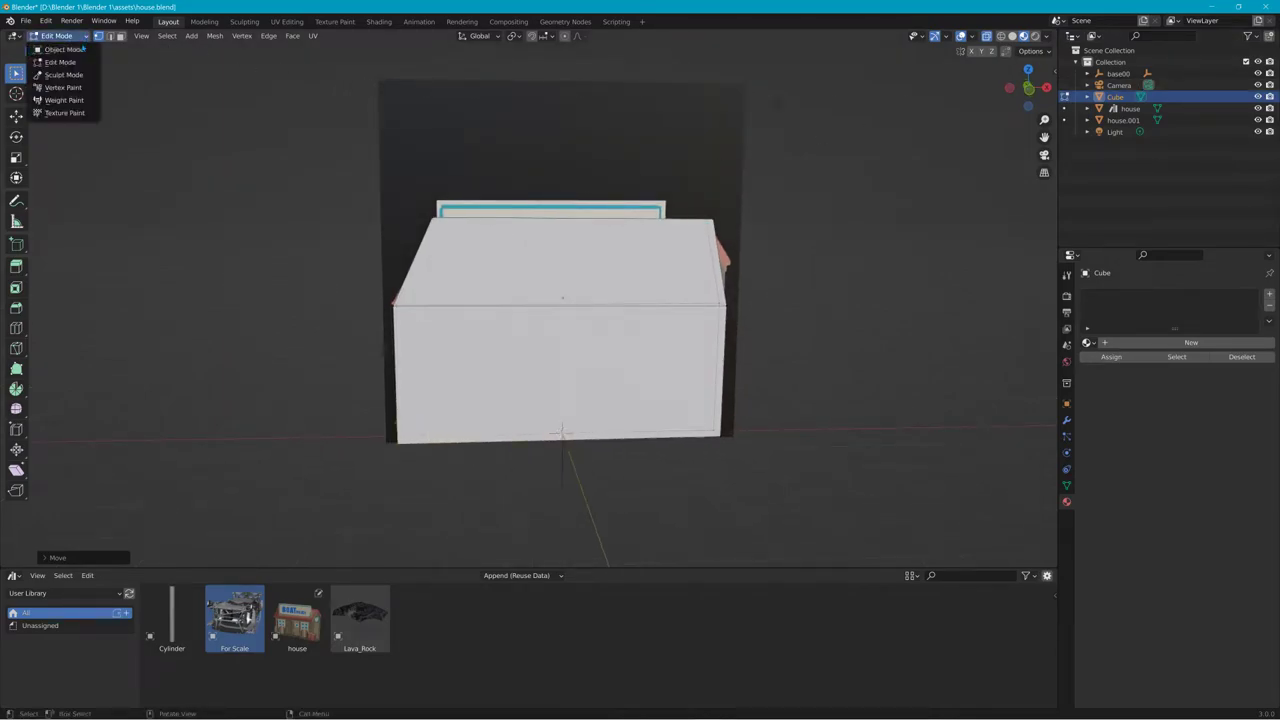
left_click(55, 46)
double_click(1115, 96)
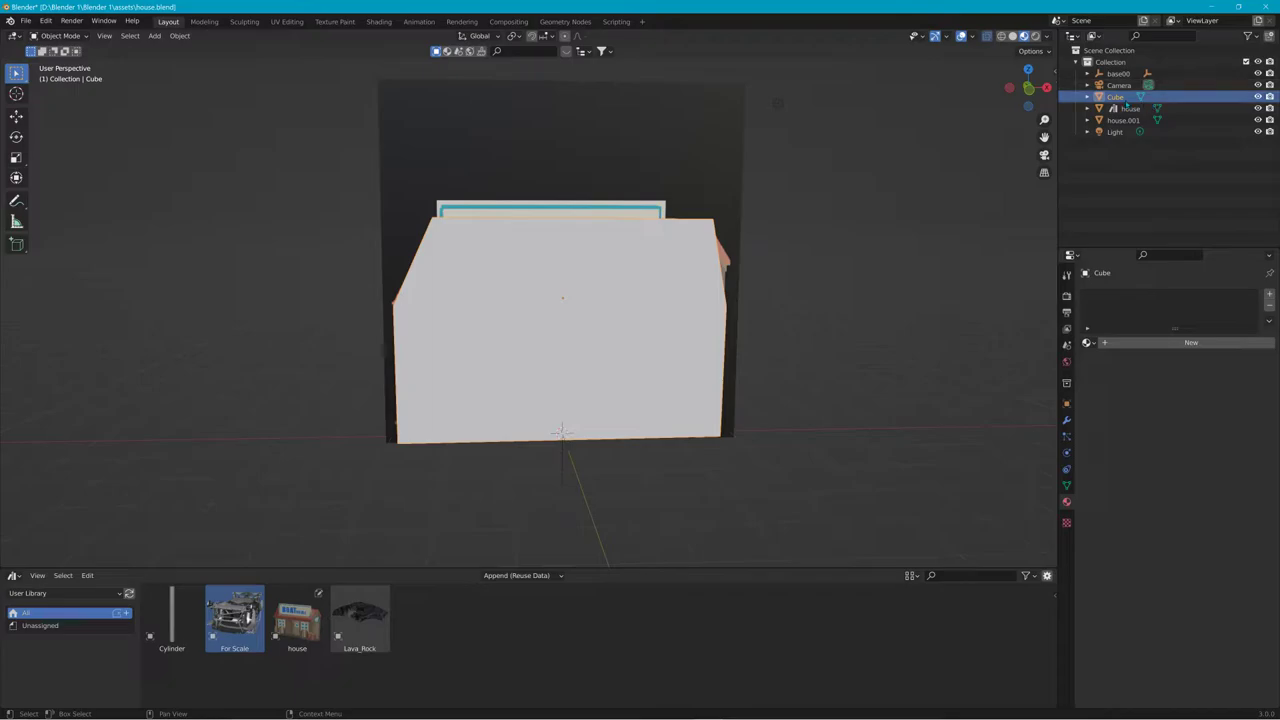
type("Co")
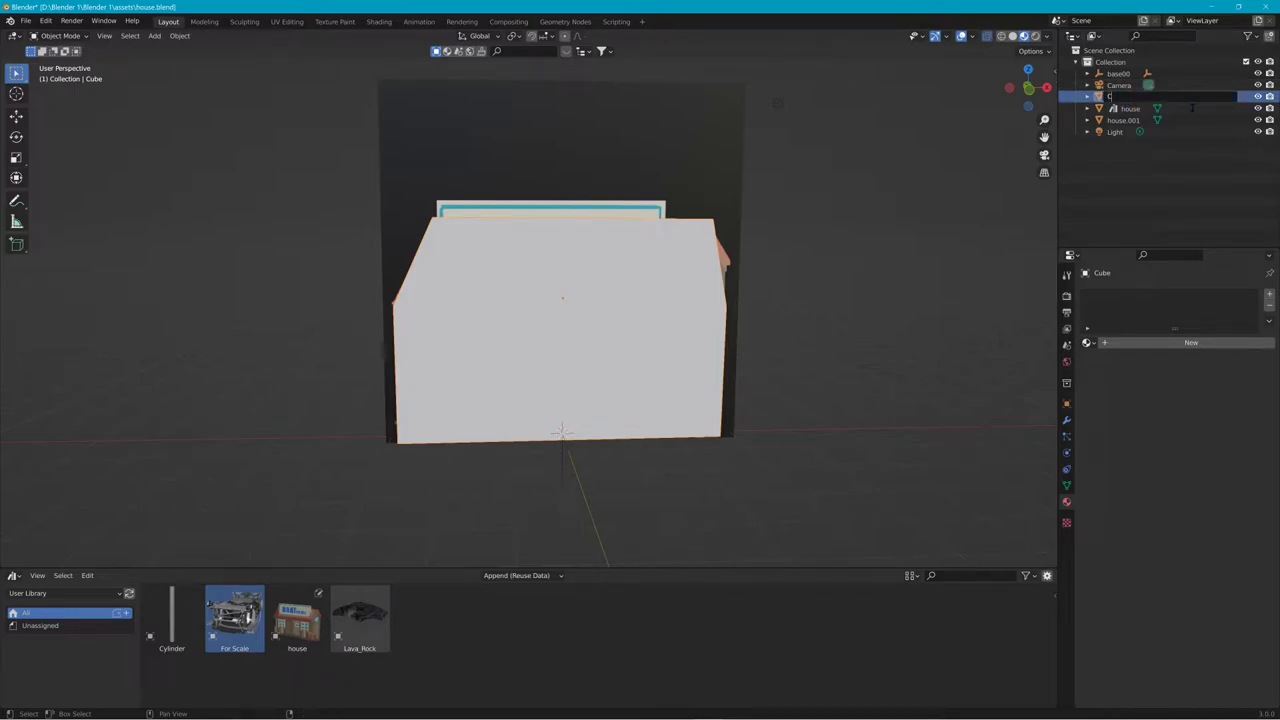
type("lmesh01")
key("BackSpace")
key("BackSpace")
type("-1")
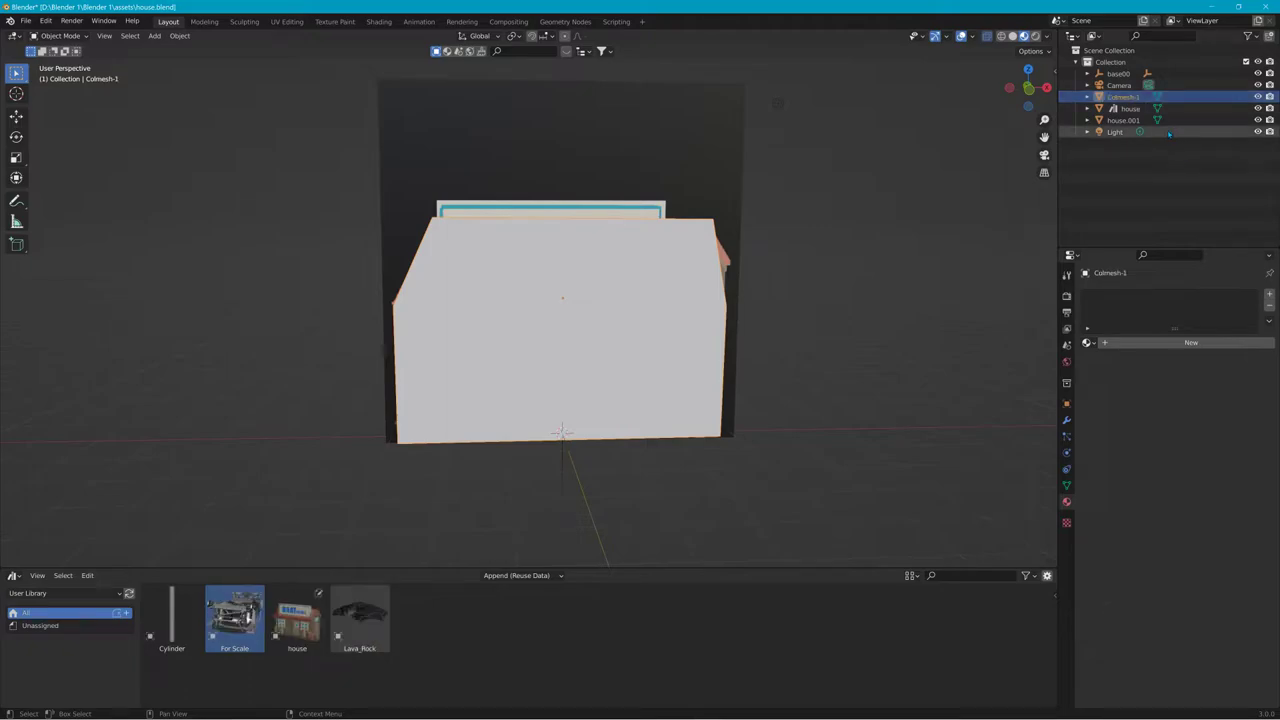
Delete the base00 and start01 empties, the Camera and the Light, leaving only Colmesh-1 and the two house planes
left_click(1118, 74)
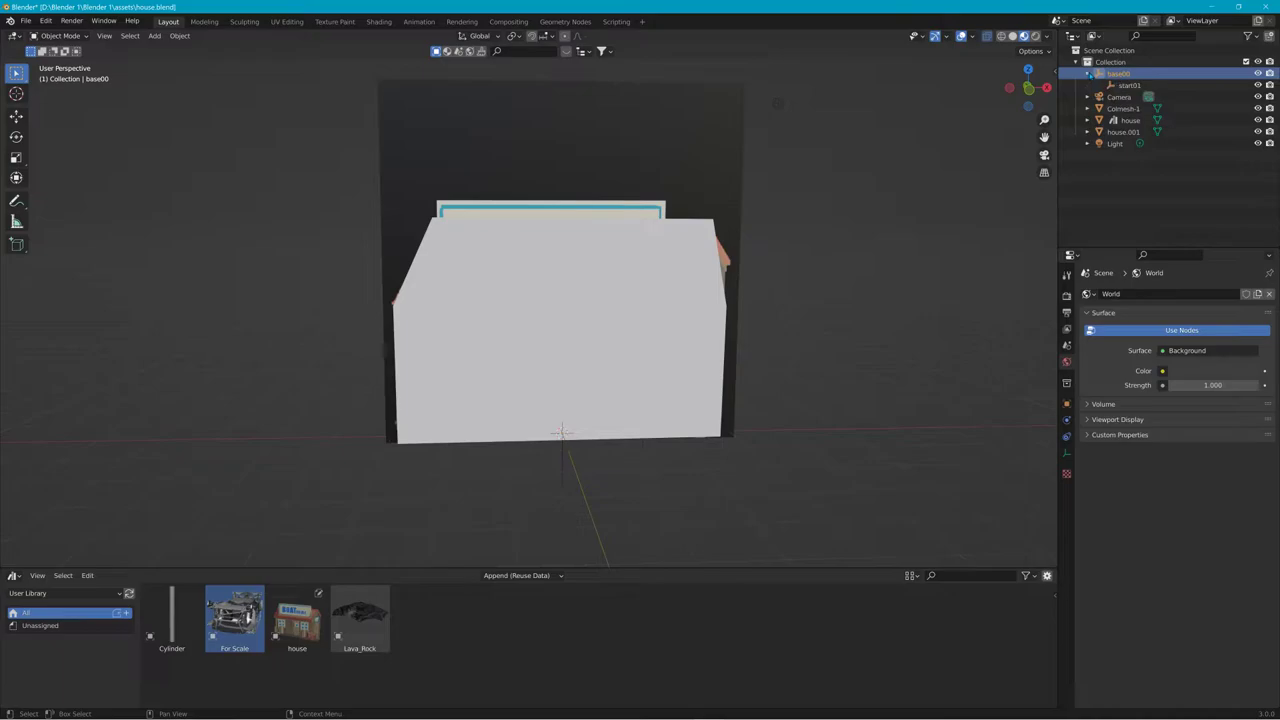
left_click(1088, 74)
left_click(1110, 87)
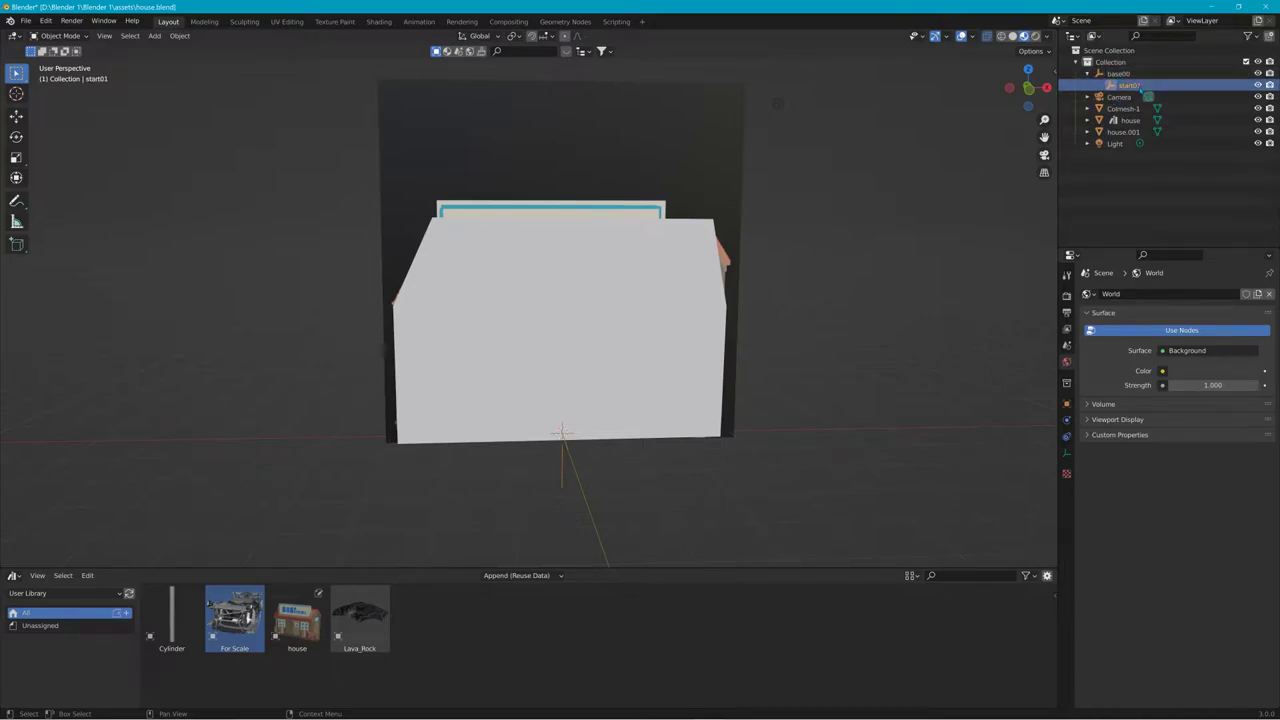
left_click(1125, 74)
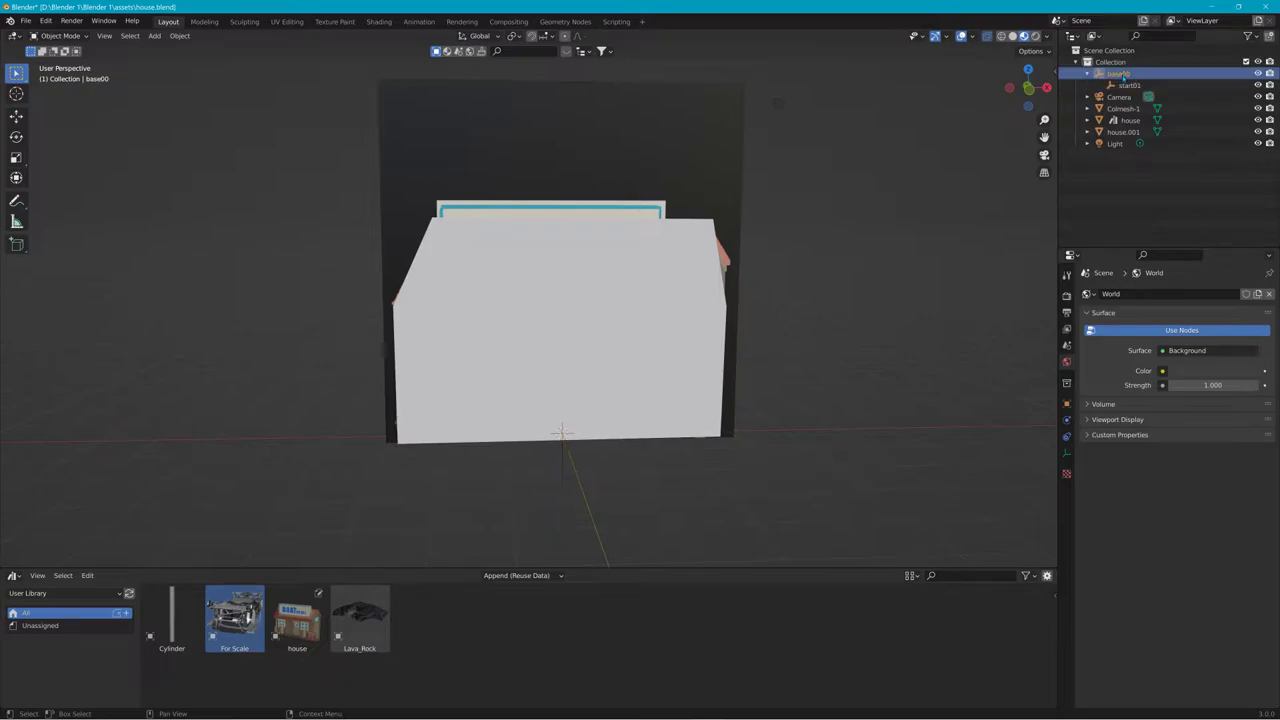
key("Delete")
left_click(1172, 75)
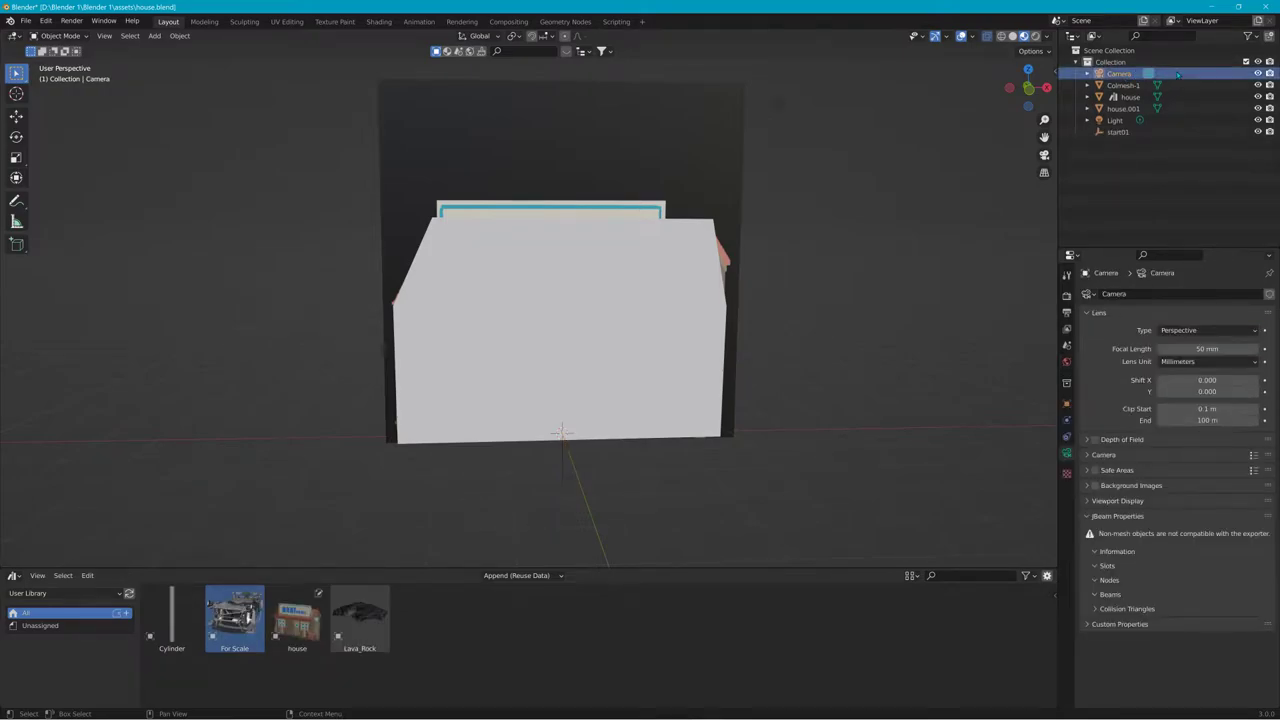
key("Delete")
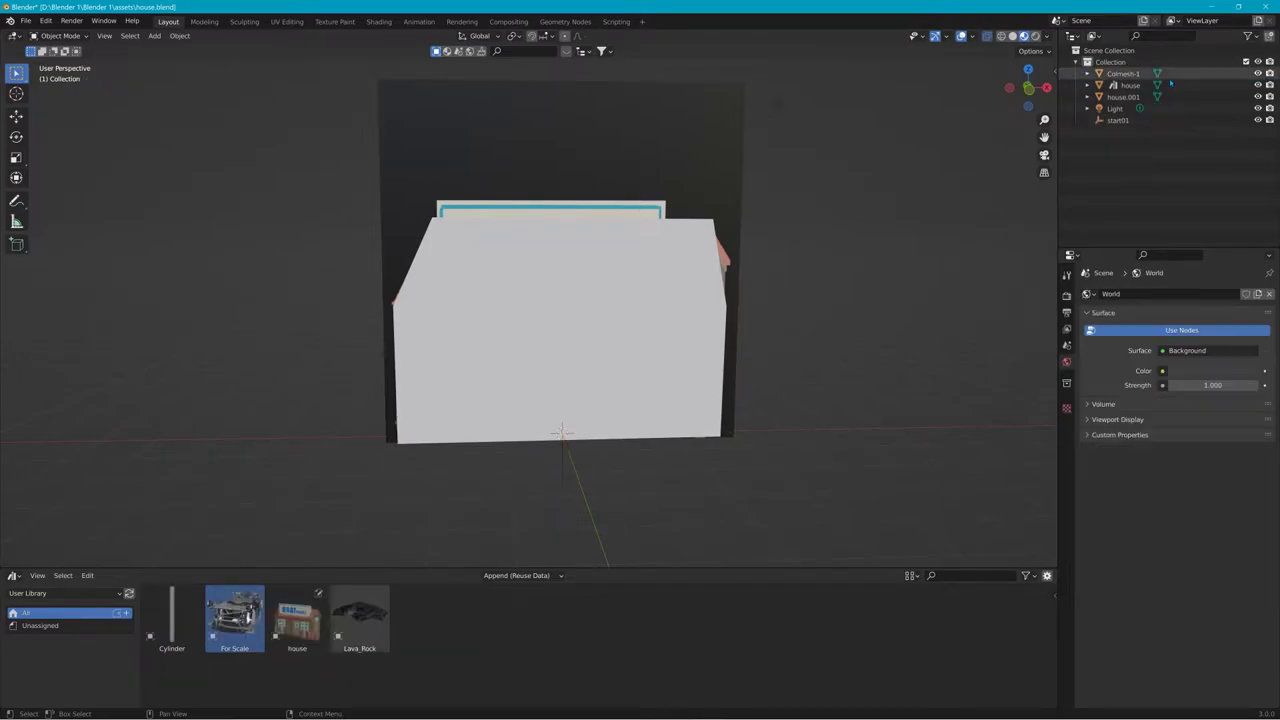
left_click(1123, 121)
key("Delete")
left_click(1117, 109)
key("Delete")
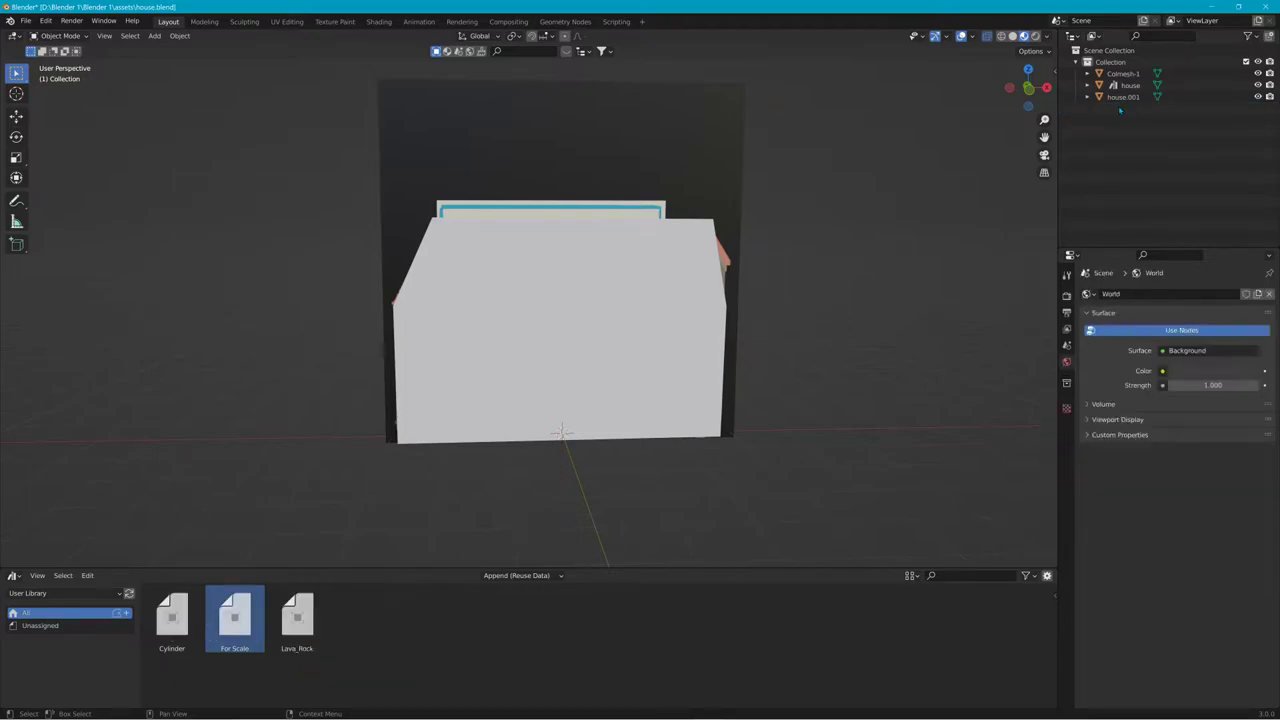
Join the house plane and the house.001 plane into one object, with house.001 as the active object
left_click(1124, 97)
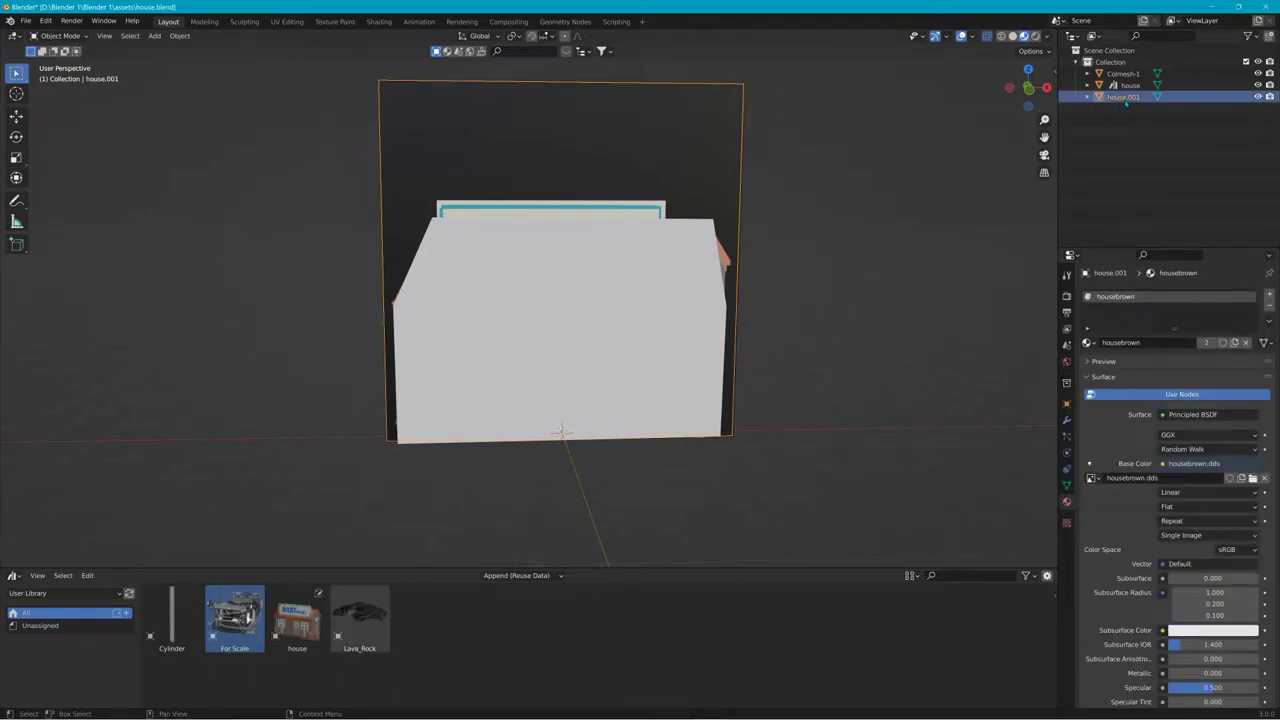
left_click(1133, 88, "shift")
middle_click_drag(642, 214, 500, 160)
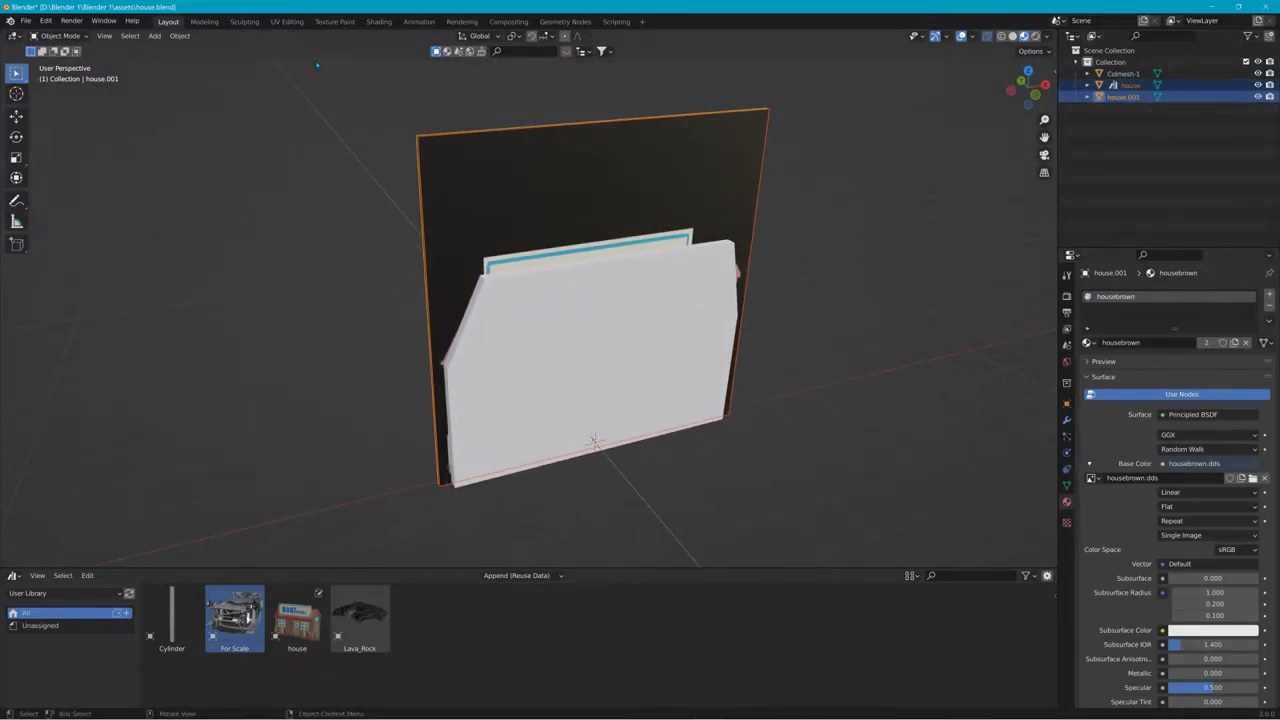
left_click(179, 35)
left_click(185, 147)
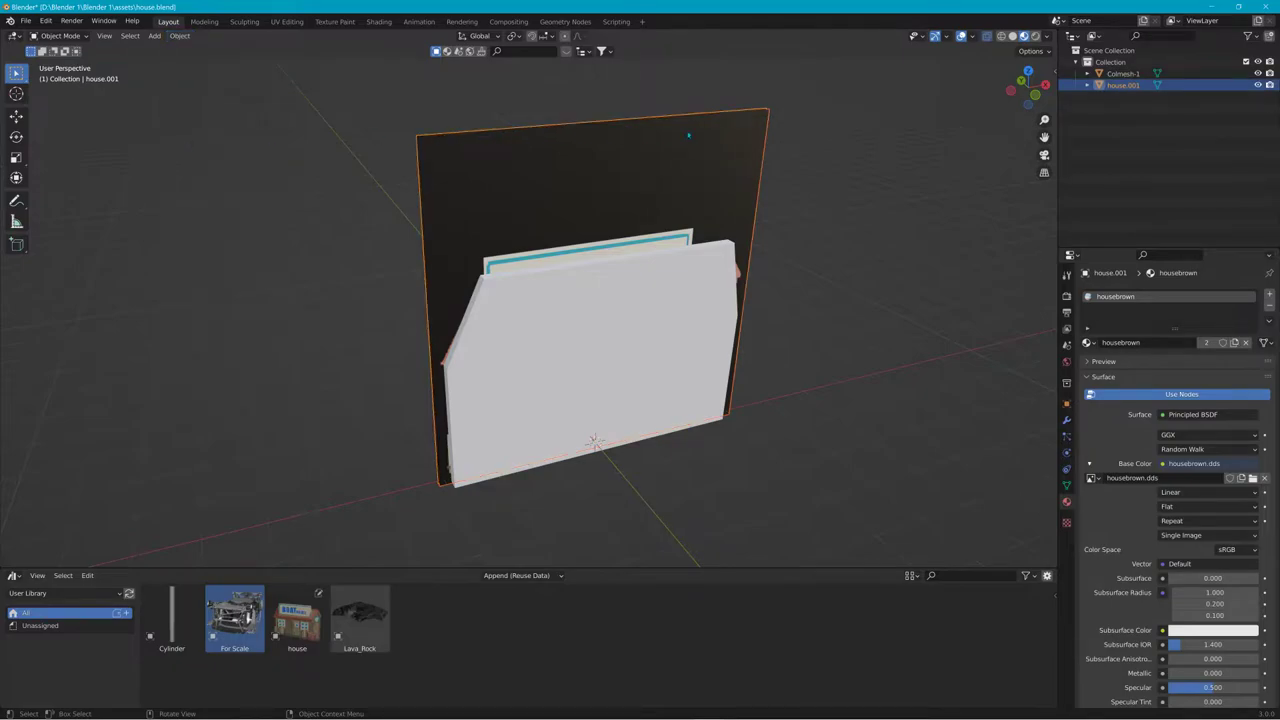
Rename the joined plane object to house and expand its hierarchy down to the housebrown material
double_click(1122, 85)
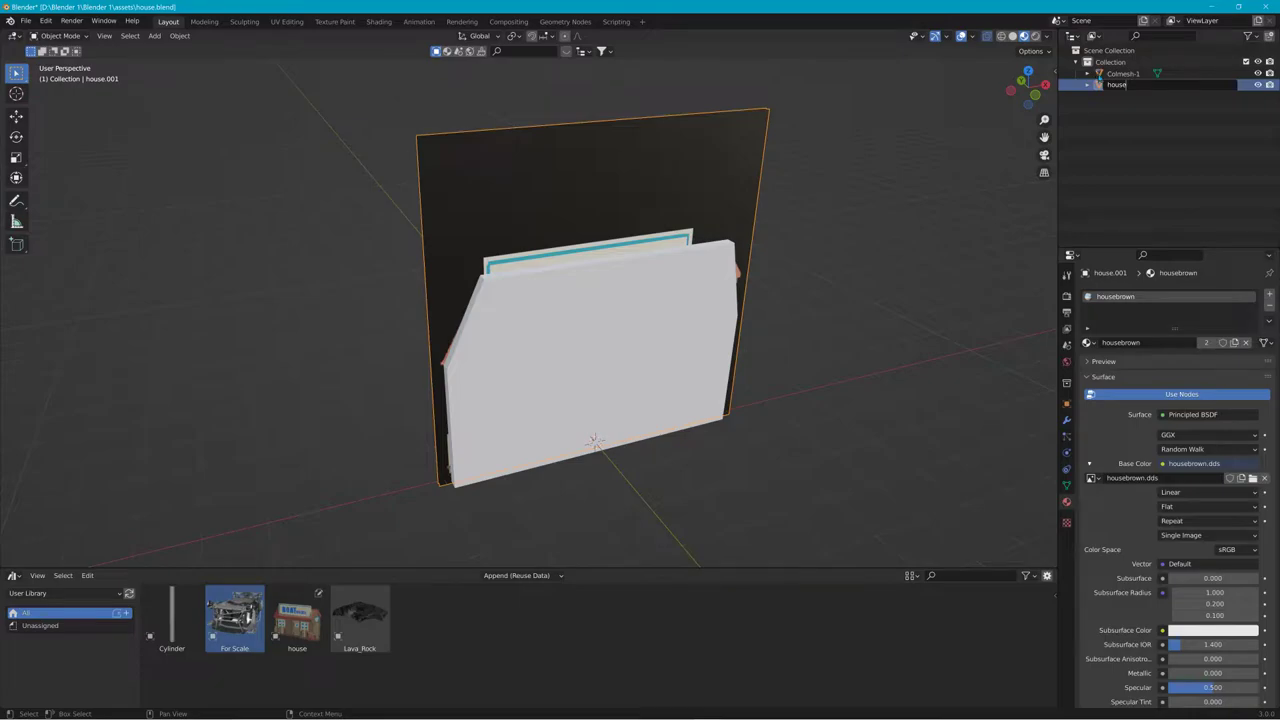
type("house")
key("Return")
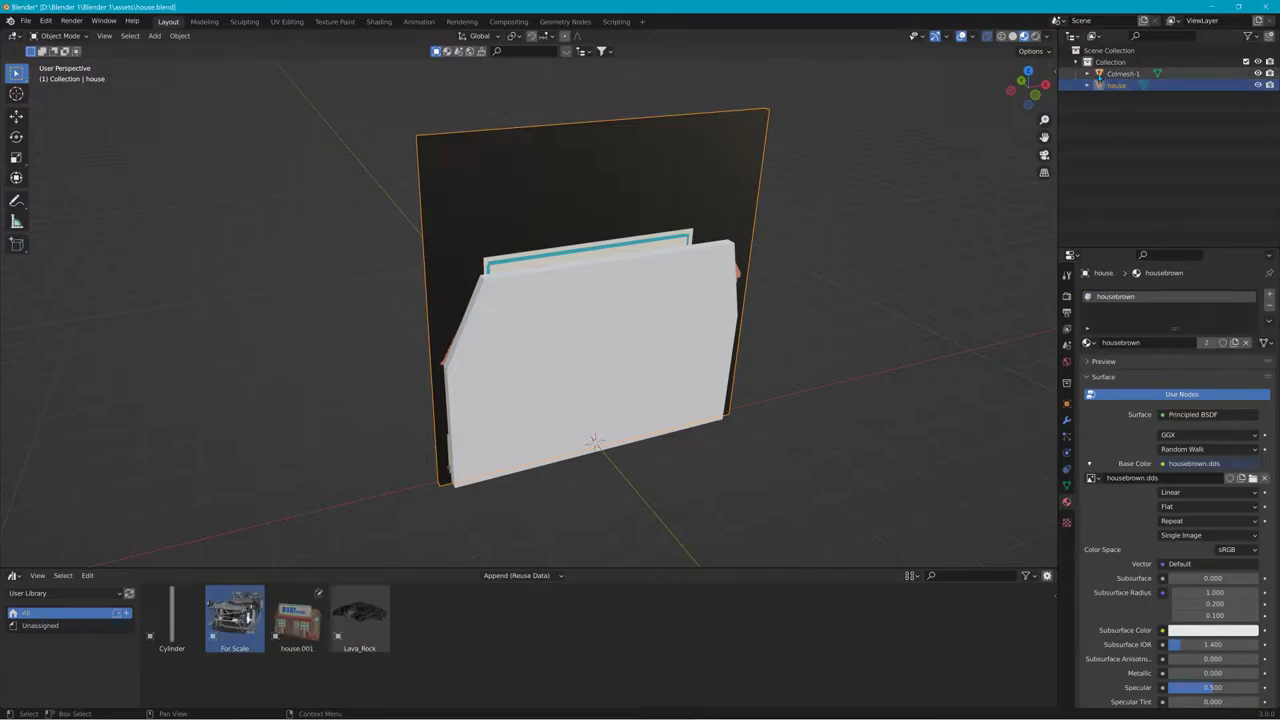
left_click(1088, 85)
left_click(1098, 97)
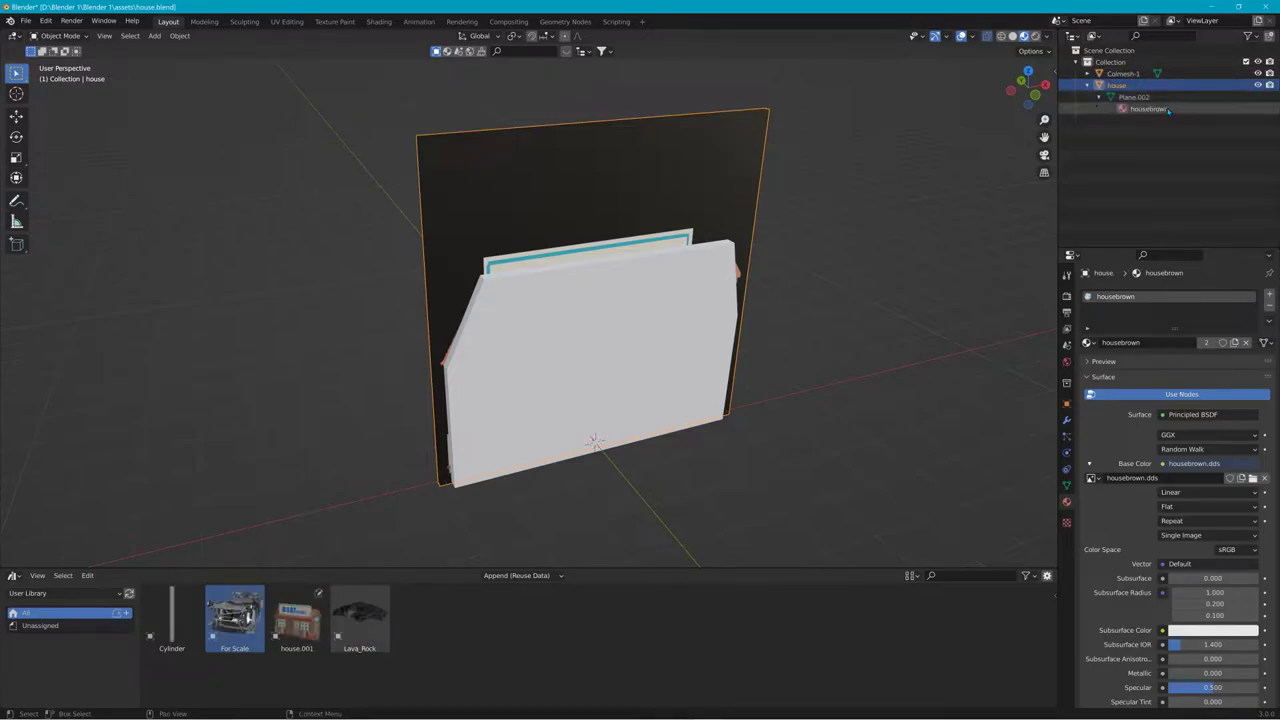
Add two Plain Axes empties to the scene
left_click(1124, 73)
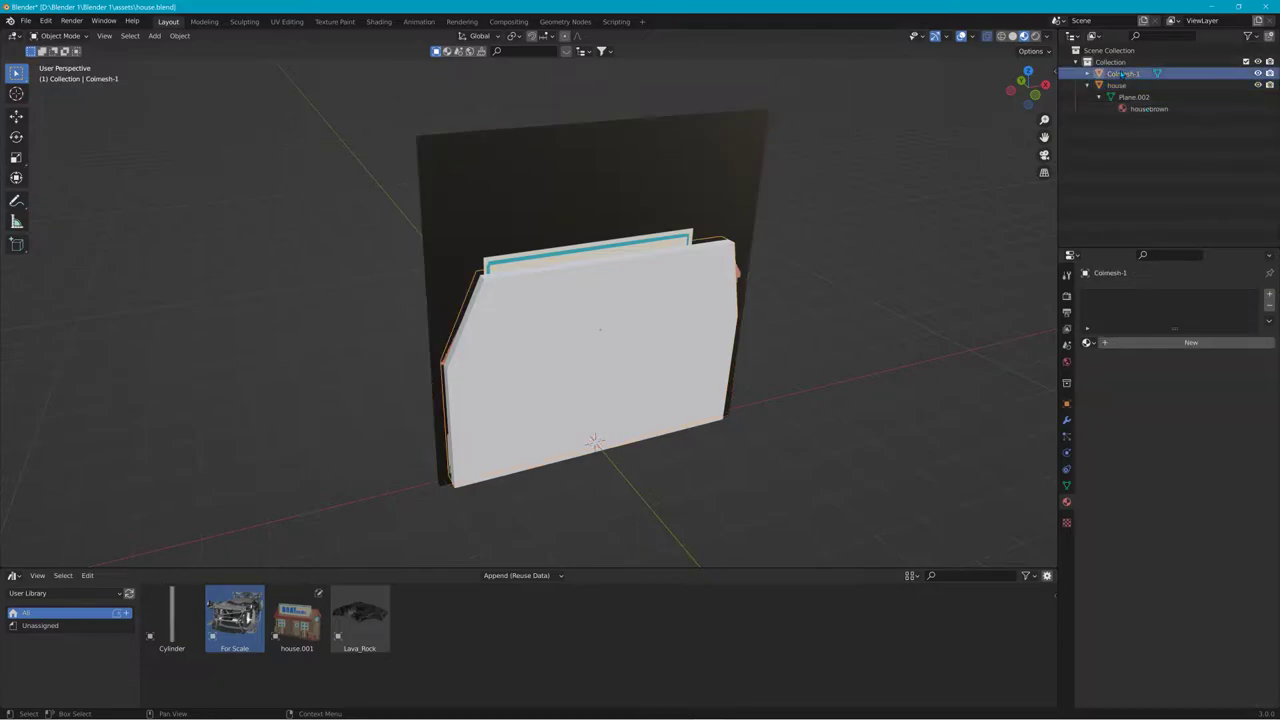
left_click(155, 36)
mouse_move(190, 164)
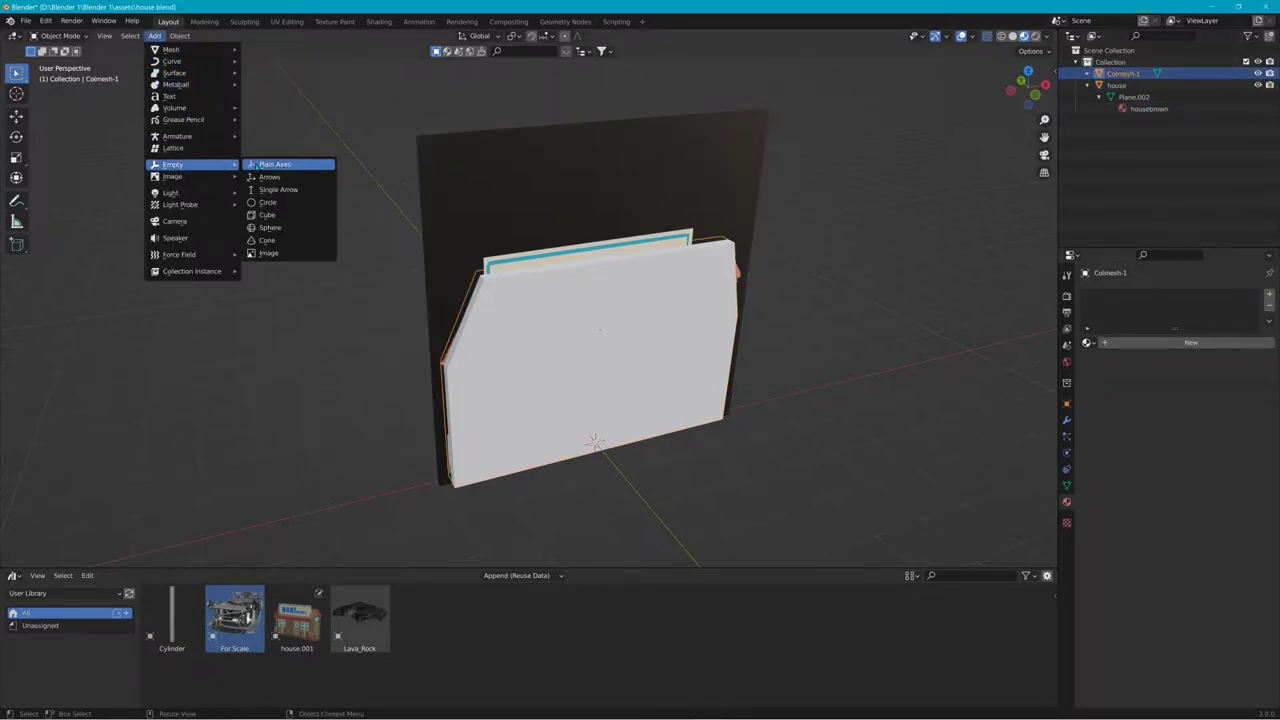
left_click(262, 165)
left_click(155, 36)
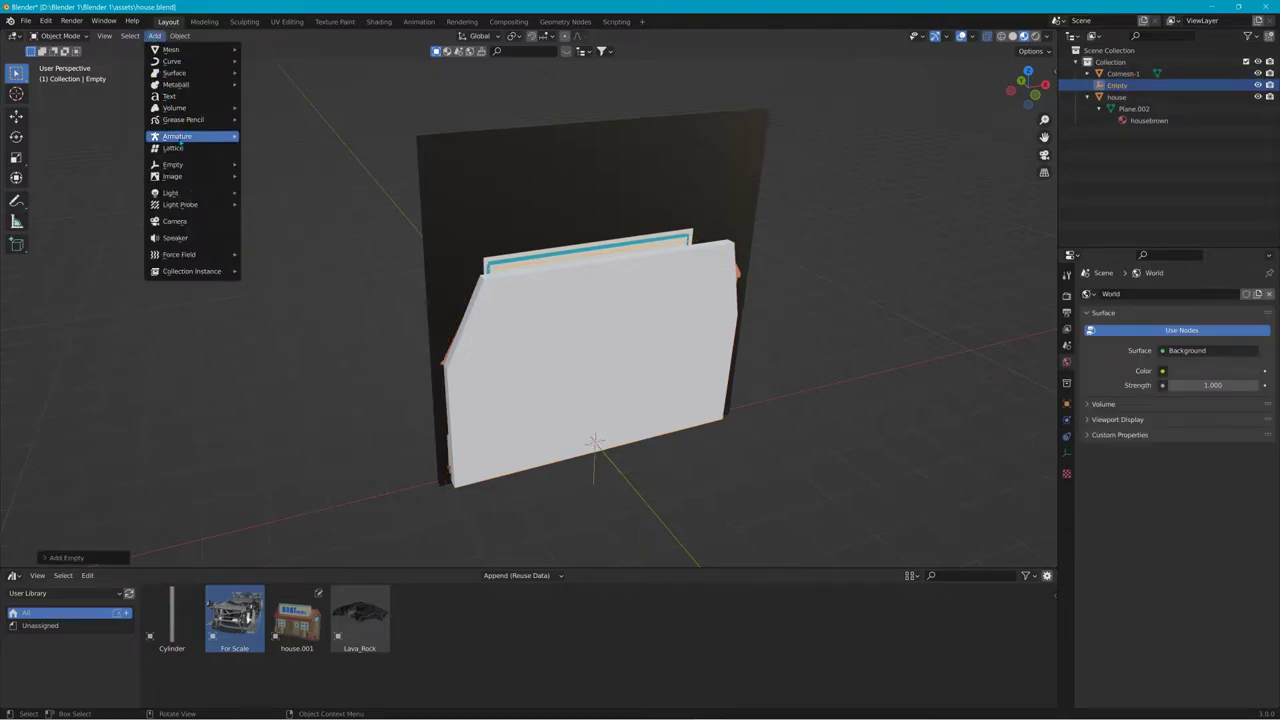
mouse_move(190, 164)
left_click(262, 165)
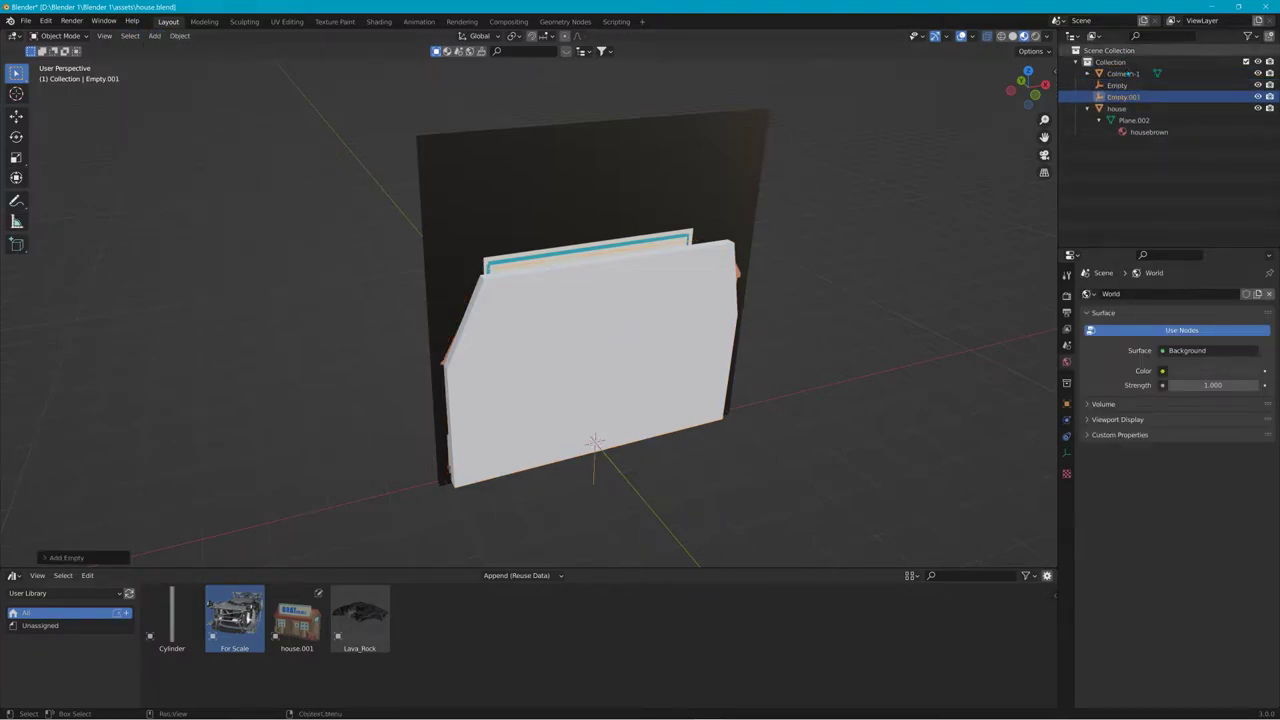
Rename the first empty to base00 and the second empty to start01
left_click(1118, 85)
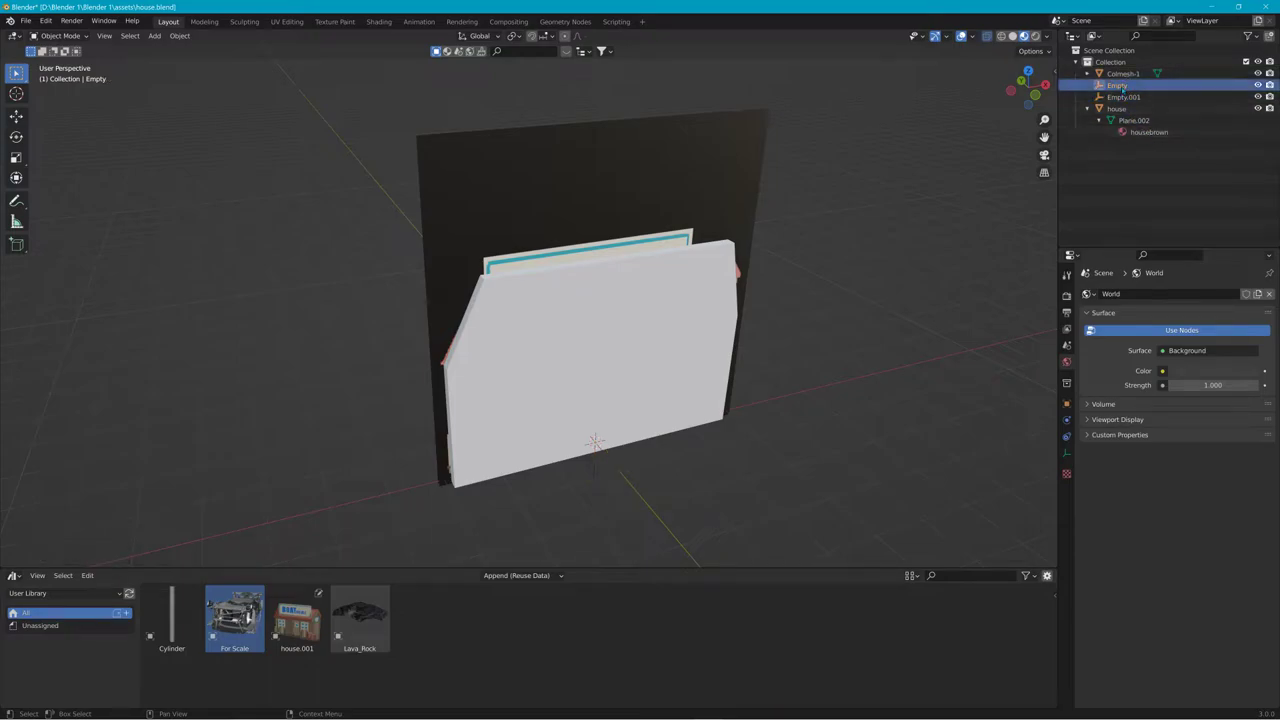
double_click(1120, 86)
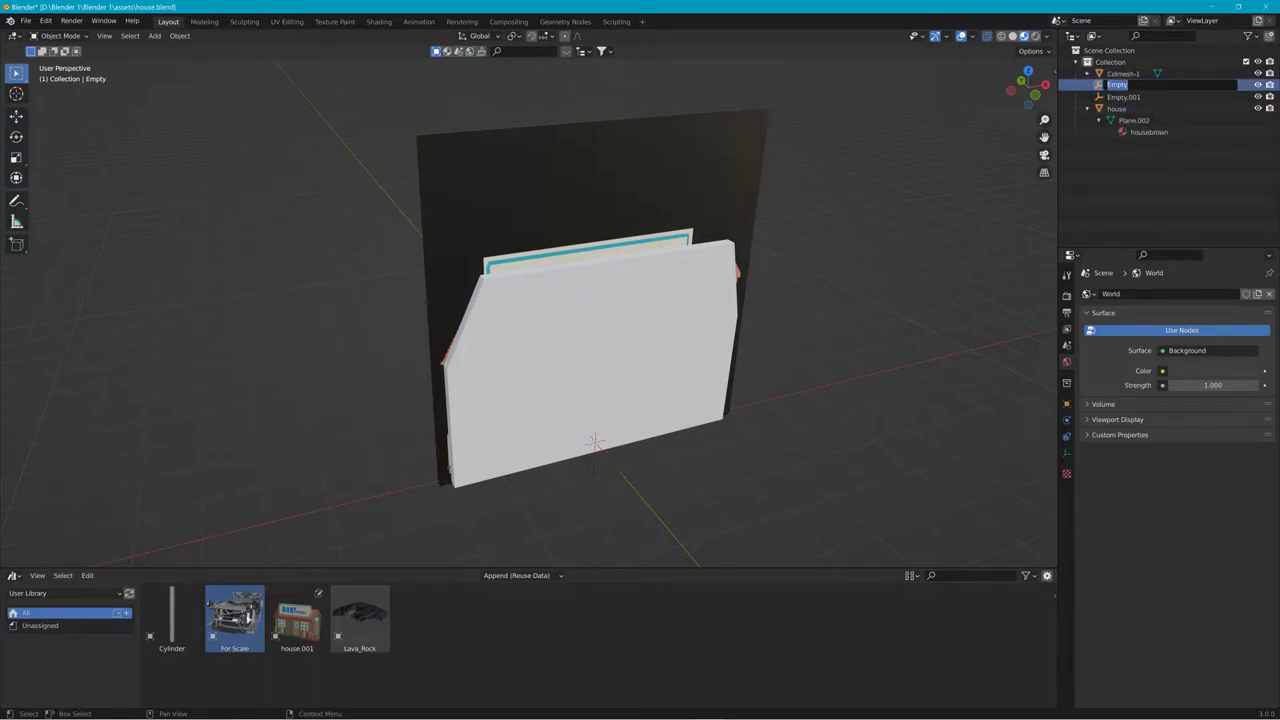
type("B")
left_click(1124, 97)
double_click(1124, 97)
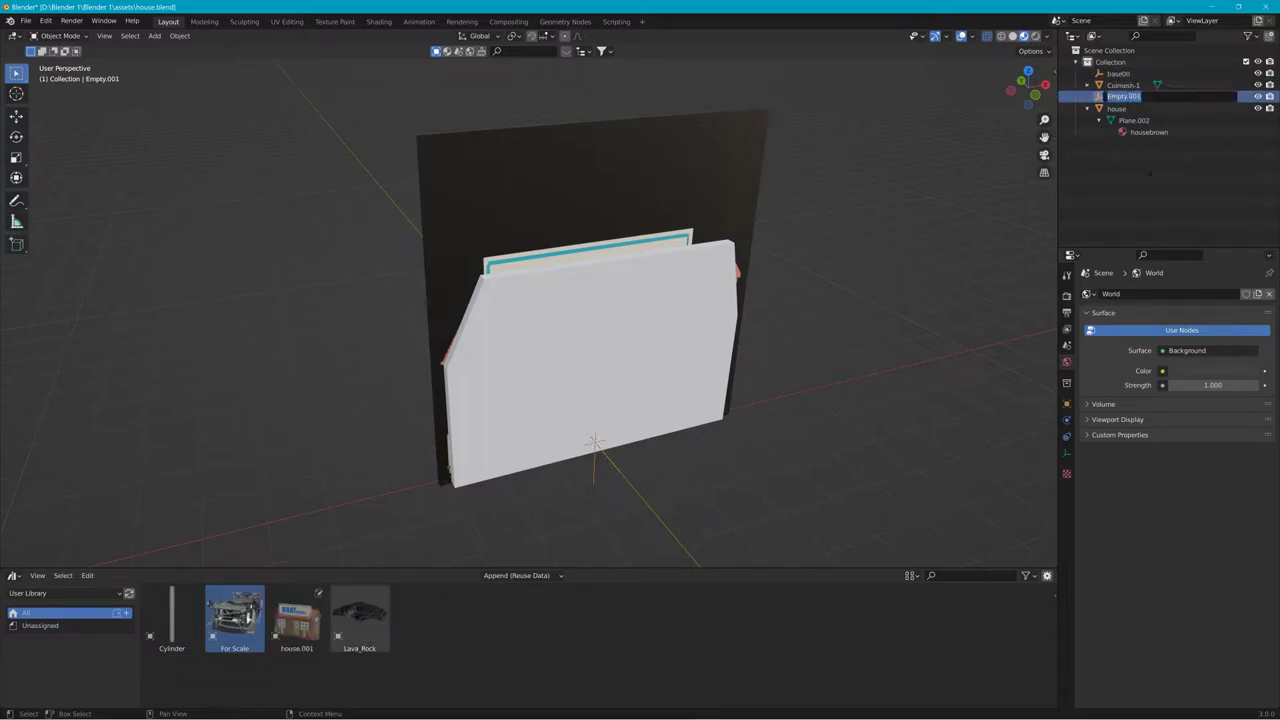
type("a")
type("tart01")
key("Return")
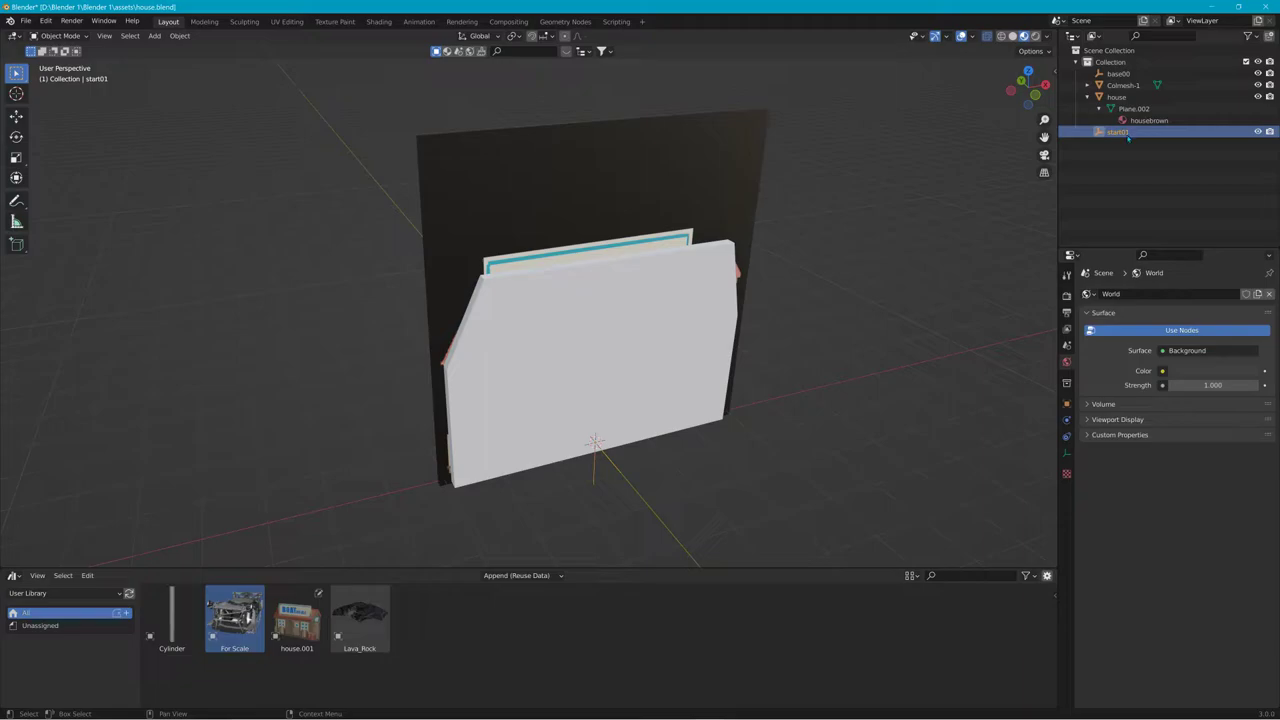
Parent start01 to base00, and parent Colmesh-1 and house together to start01
left_click_drag(1126, 138, 1118, 73)
left_click(1099, 74)
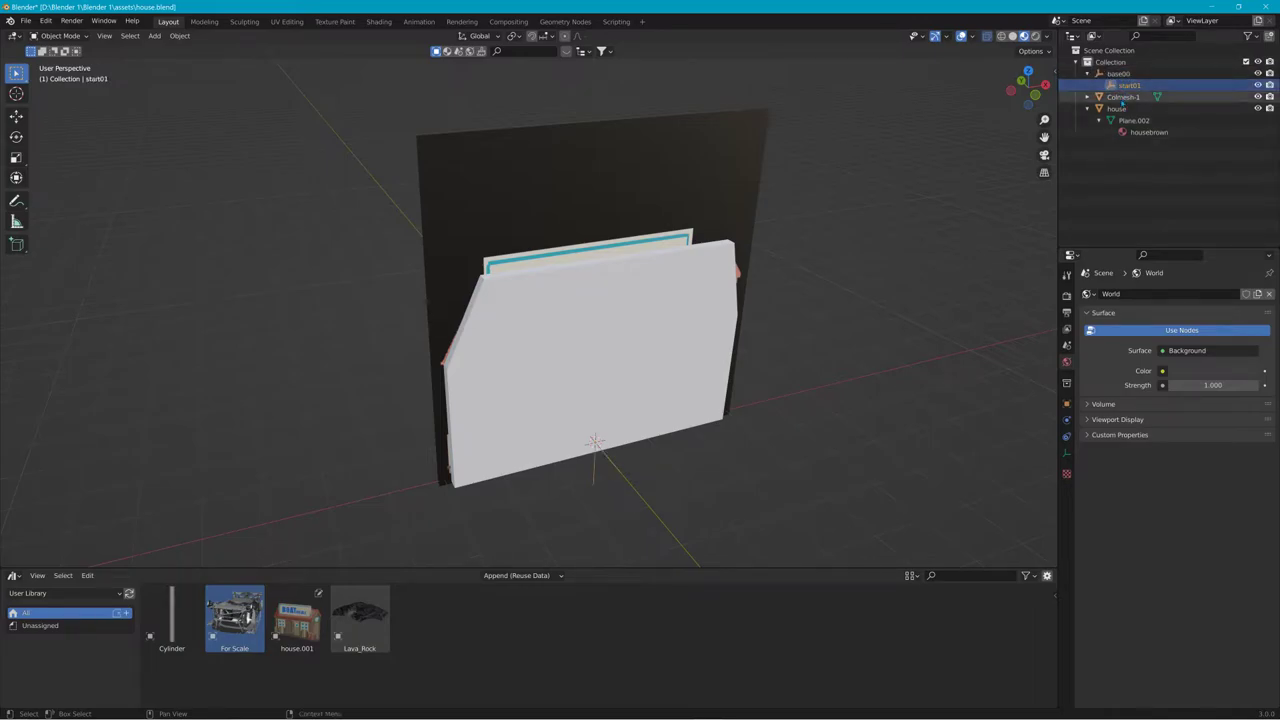
left_click(1124, 97)
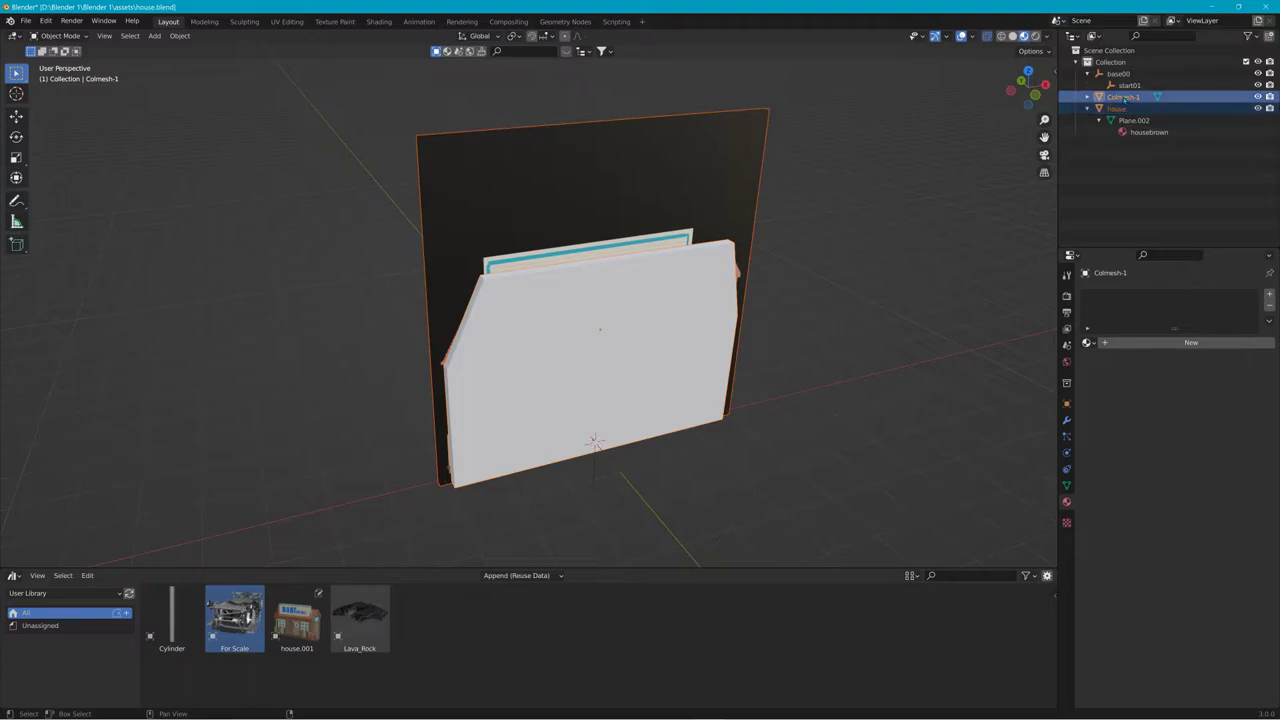
left_click_drag(1125, 99, 1110, 87)
Start a Collada export and choose the recently used Arcade_Game folder as the destination
middle_click_drag(770, 245, 627, 293)
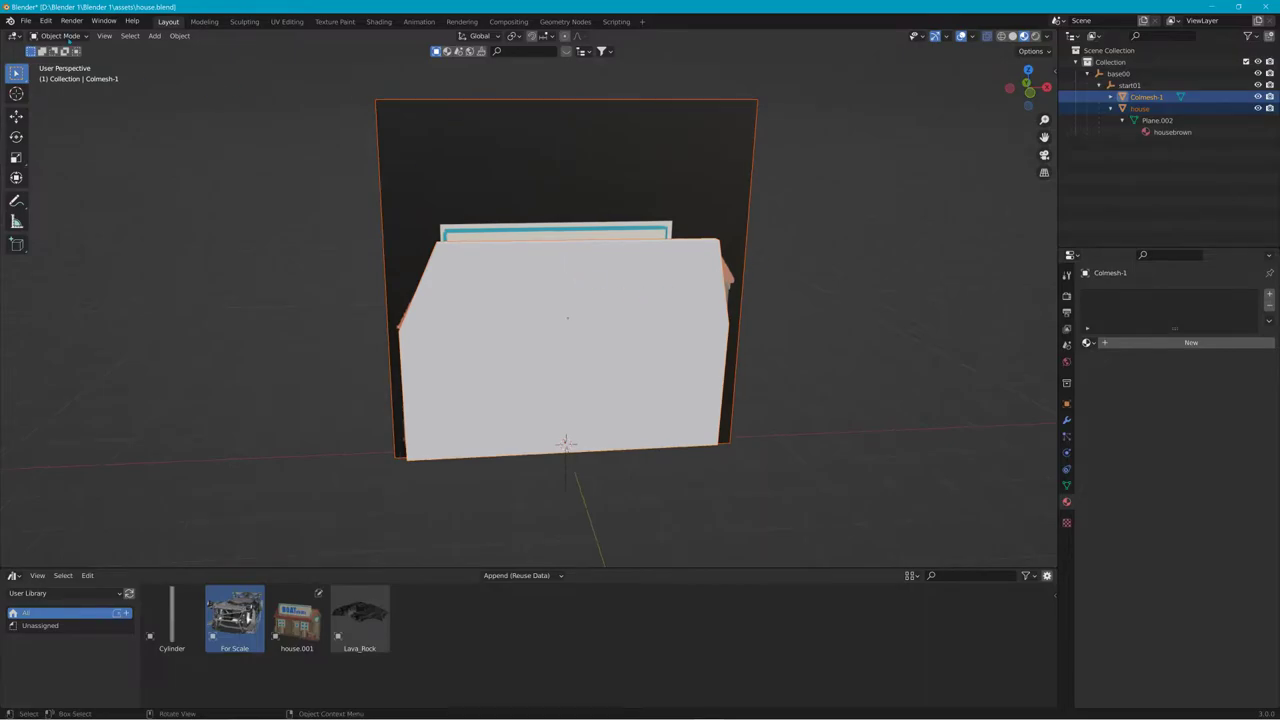
left_click(25, 20)
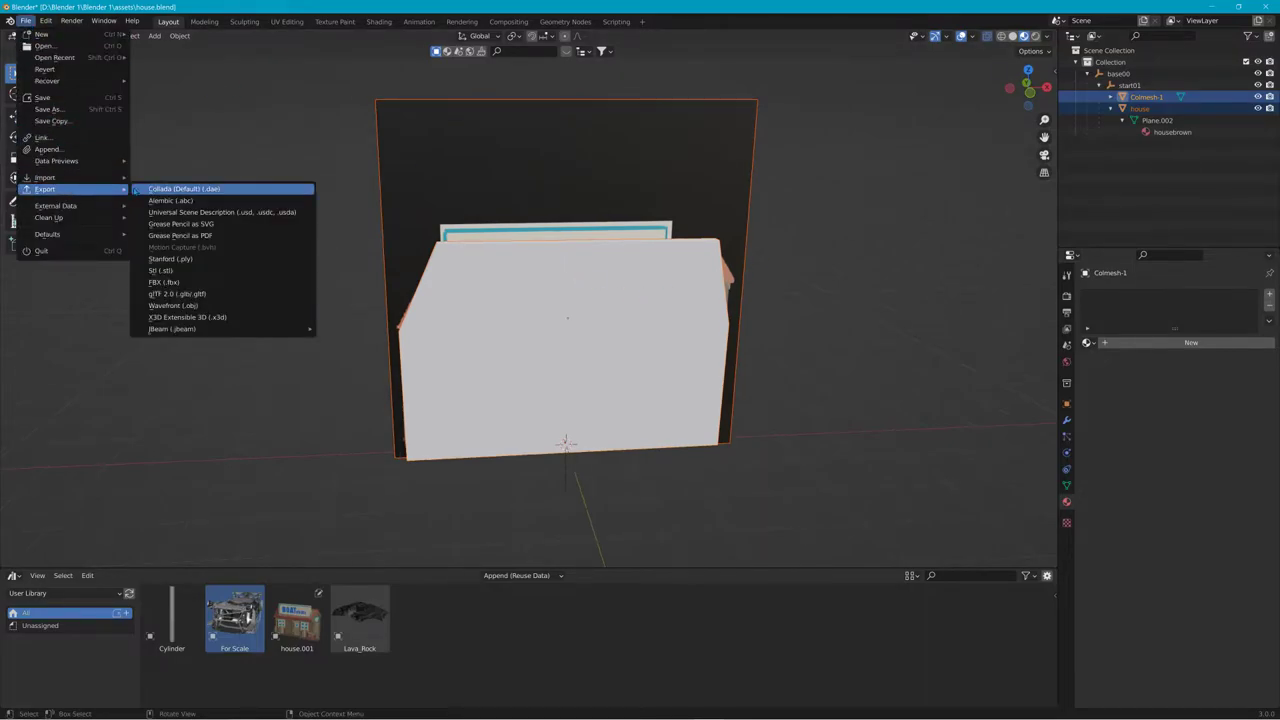
left_click(166, 189)
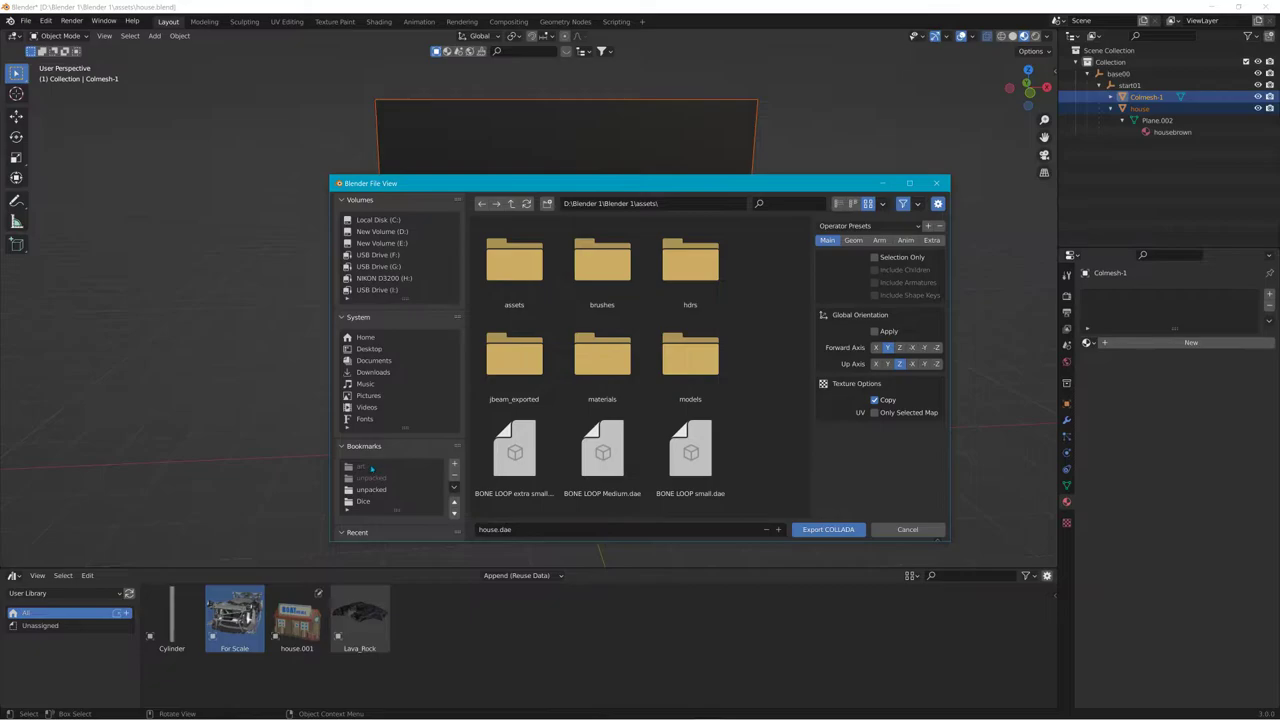
scroll(371, 489, "down", 2)
left_click(377, 512)
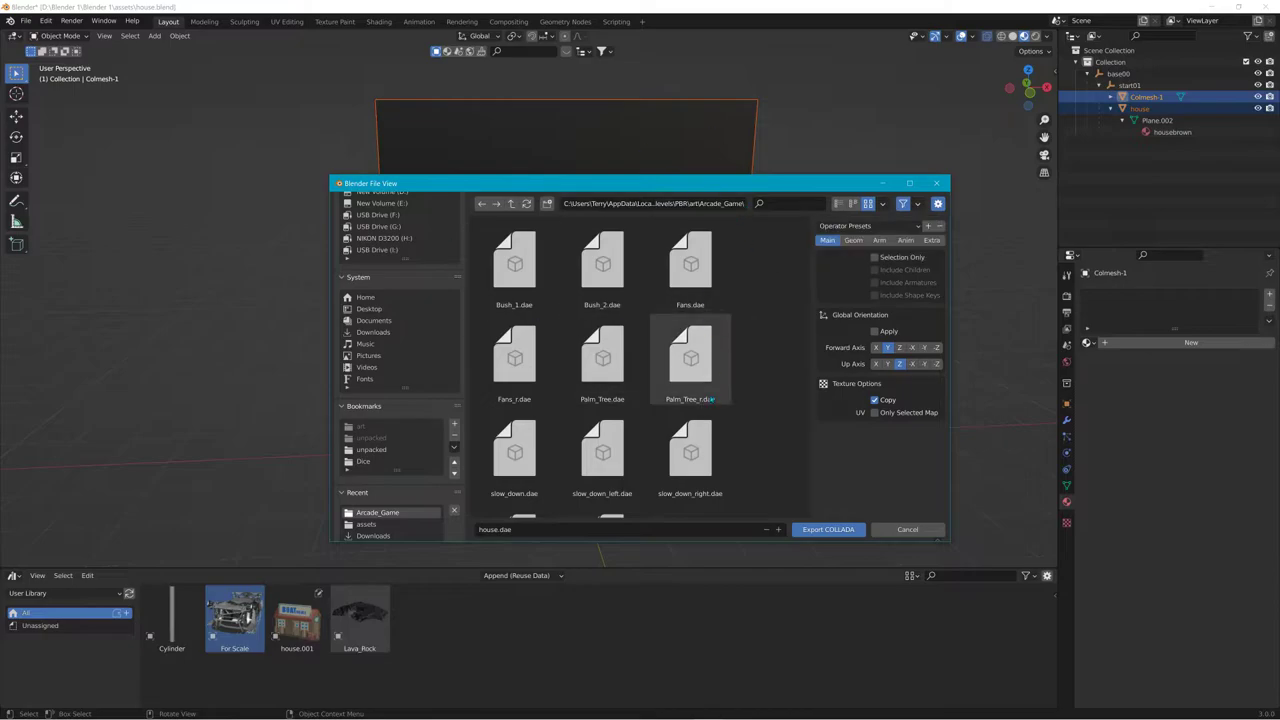
Name the export House_Brown.dae, turn off texture copying and export the Collada file
left_click(516, 533)
left_click(496, 530)
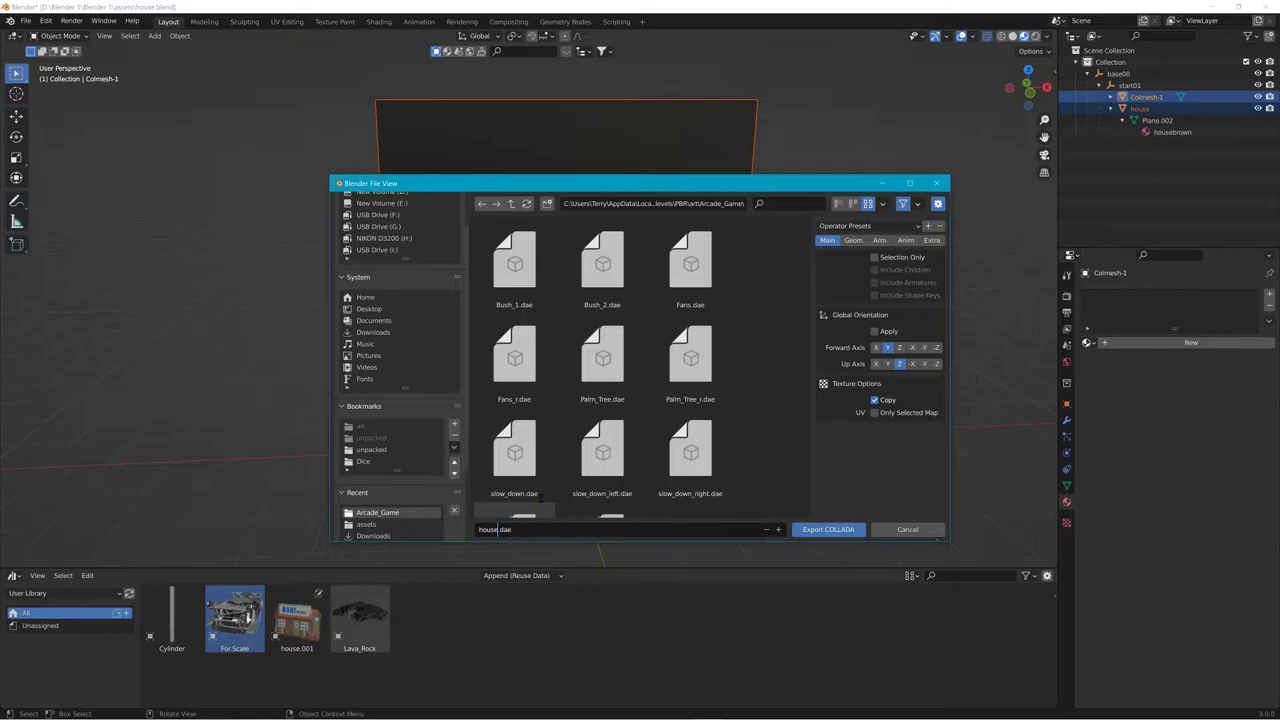
type("br")
key("BackSpace")
key("BackSpace")
key("BackSpace")
key("BackSpace")
key("BackSpace")
key("BackSpace")
key("BackSpace")
type("House_Brown")
left_click(874, 399)
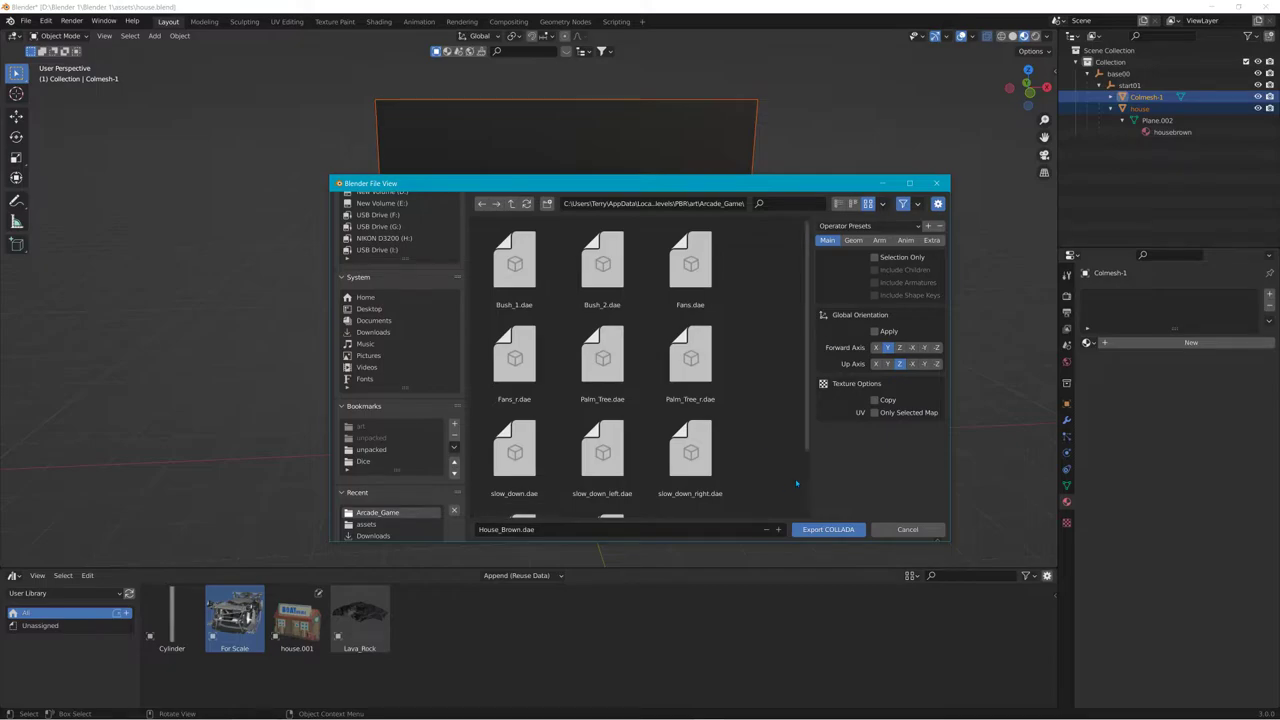
left_click(826, 530)
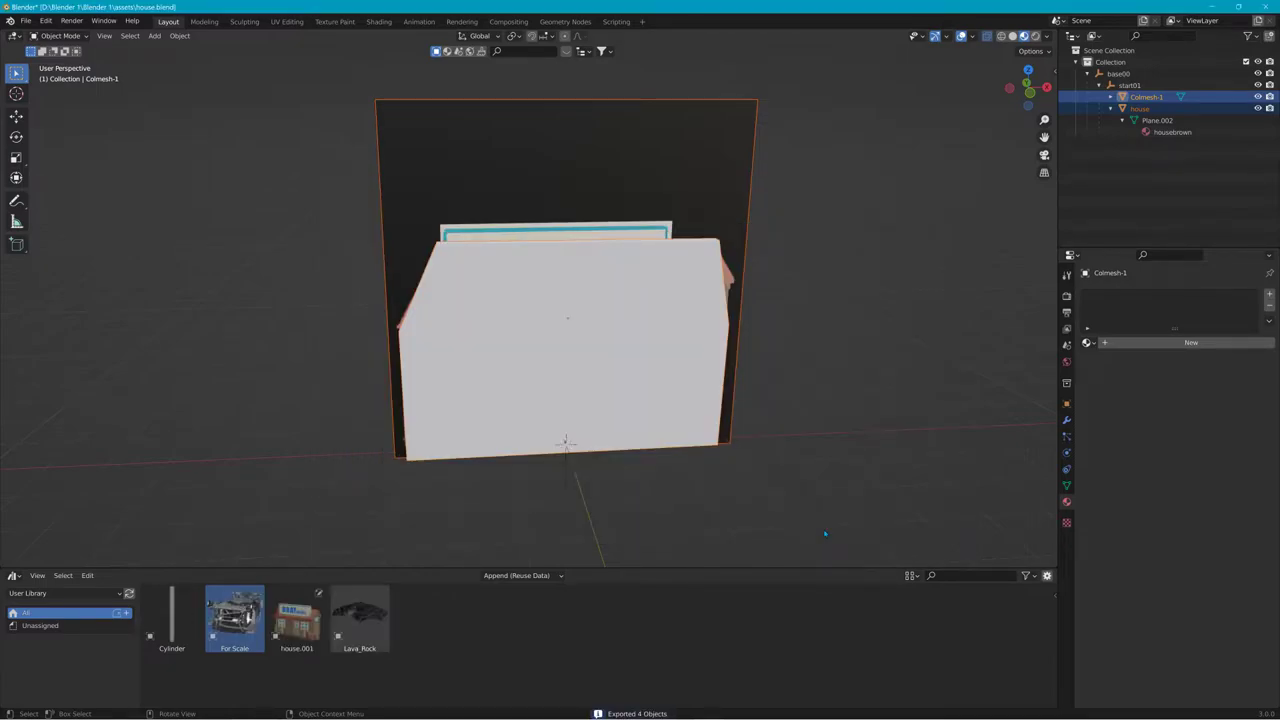
Switch to File Explorer, go to levels/PBR/art/Arcade_Game and open main.materials.json in Notepad++
left_click(1212, 7)
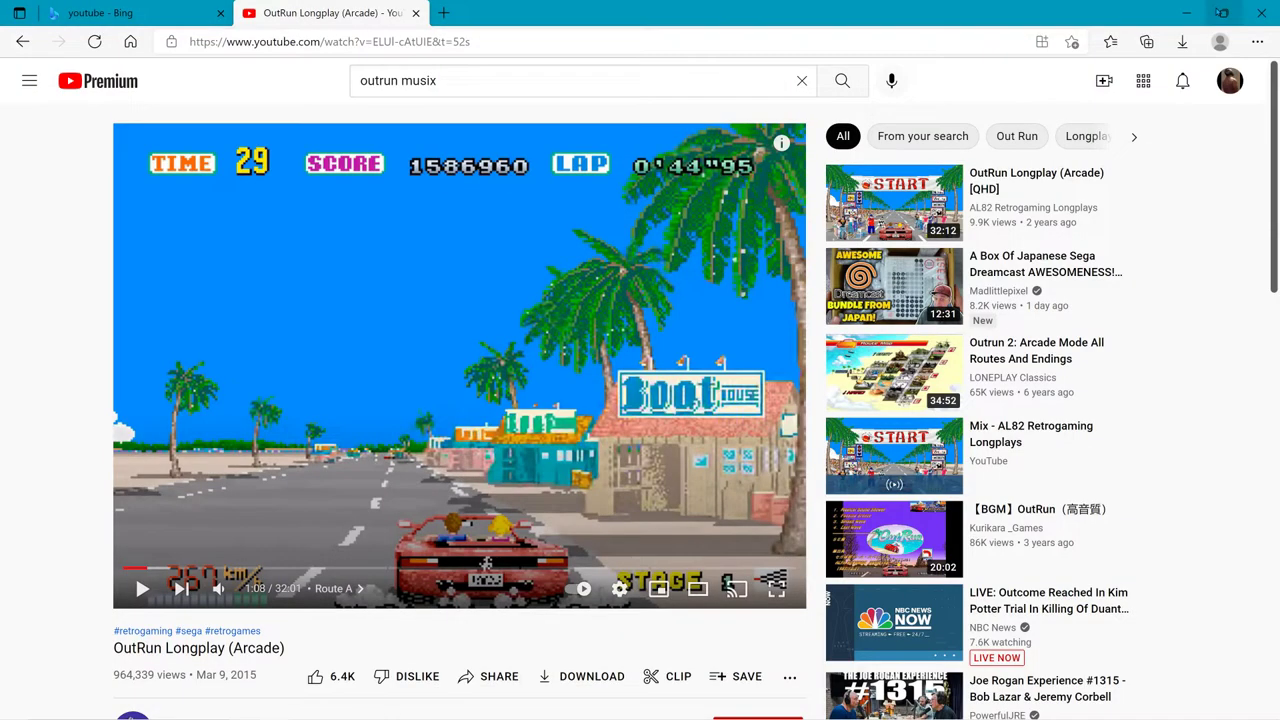
left_click(1196, 10)
double_click(788, 18)
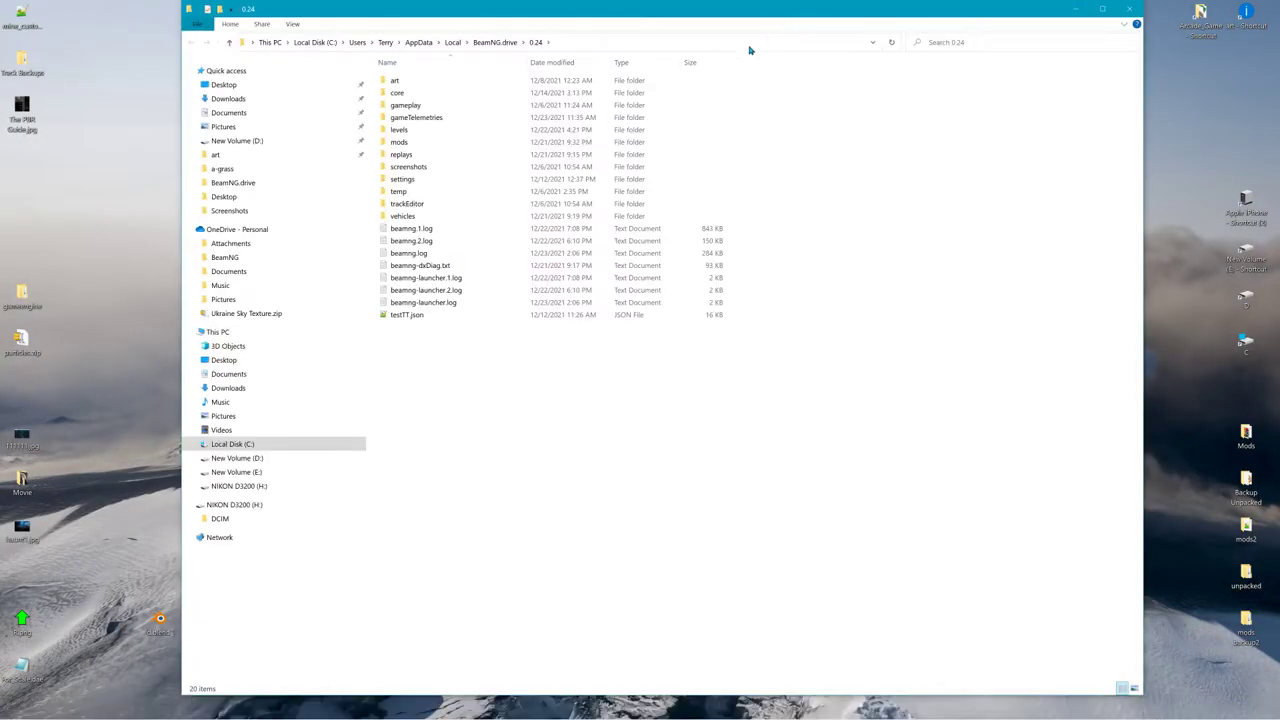
double_click(405, 130)
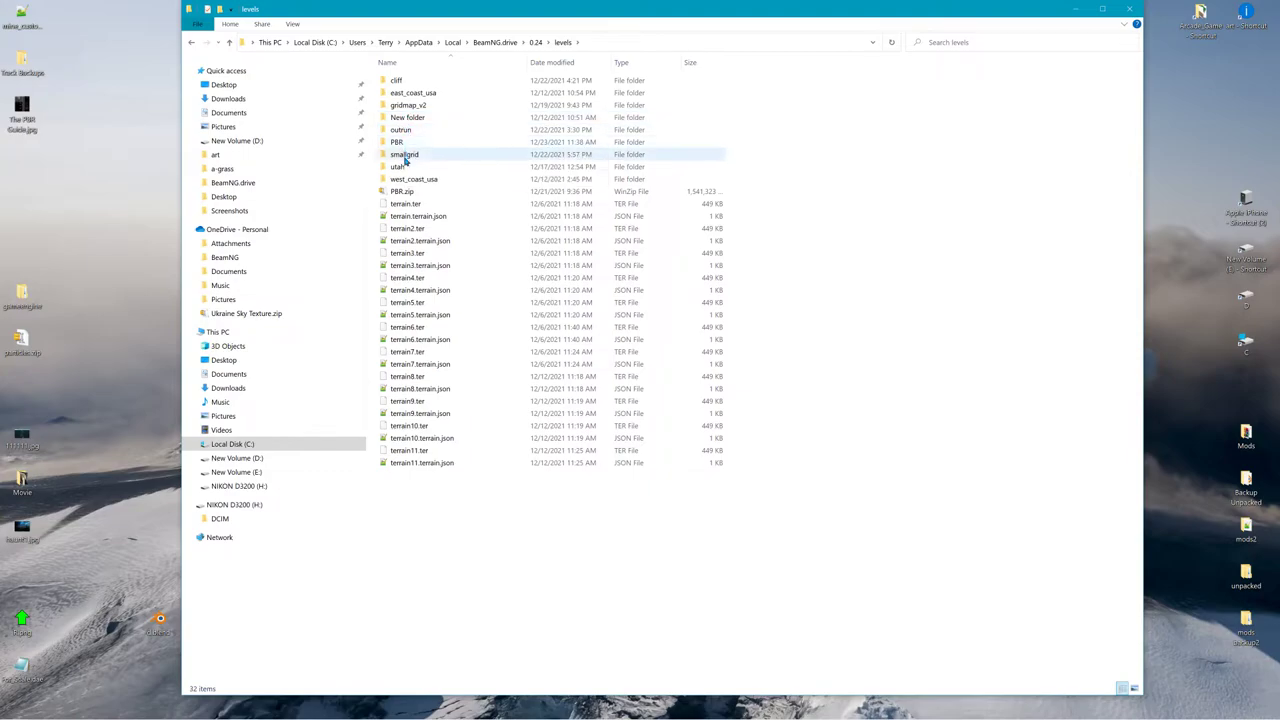
double_click(405, 142)
double_click(396, 81)
double_click(406, 82)
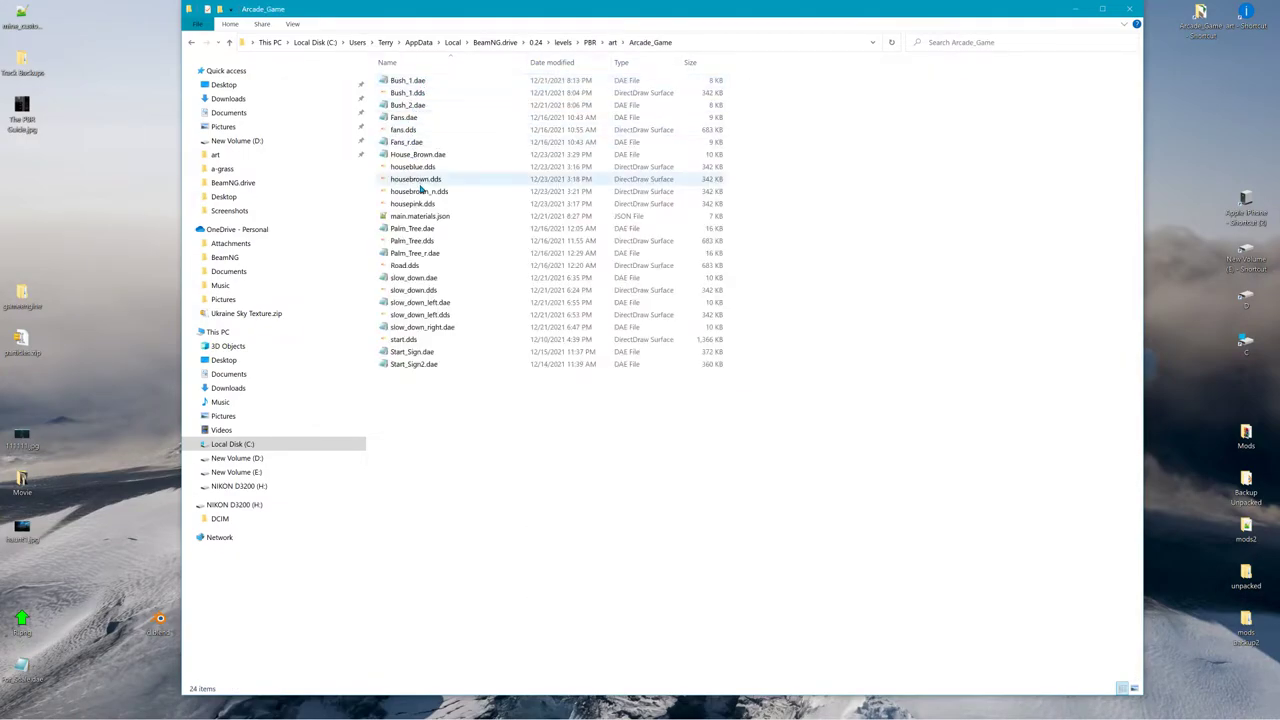
double_click(422, 216)
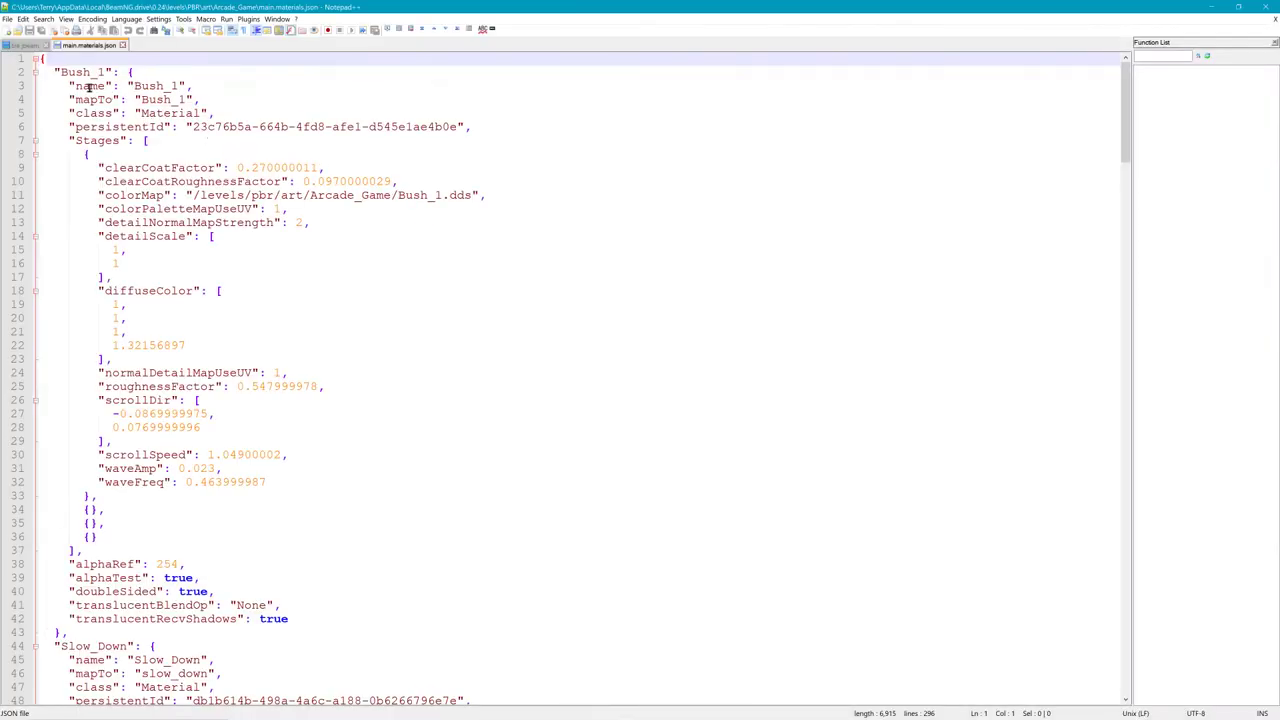
Duplicate the Bush_1 material block to the end of the file after slow_down_left, closing the preceding entry with a brace and comma
left_click_drag(49, 71, 432, 90)
left_click_drag(535, 336, 588, 620)
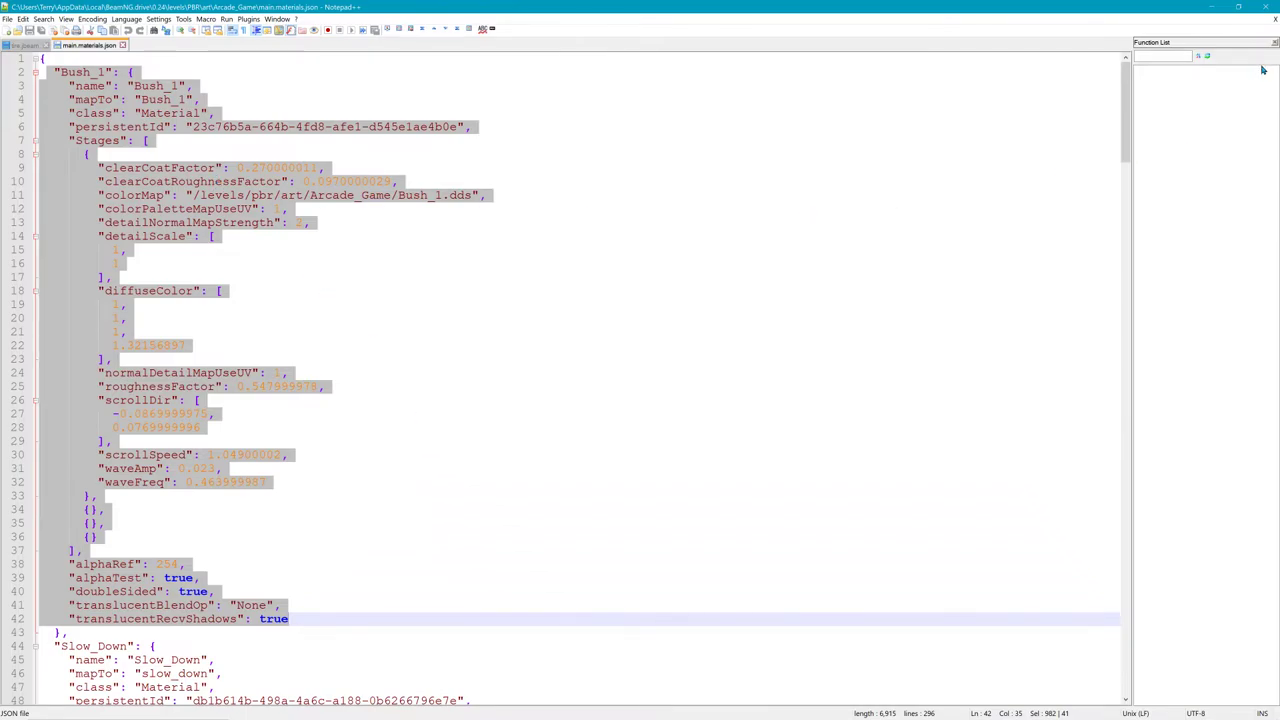
left_click_drag(1129, 112, 1139, 657)
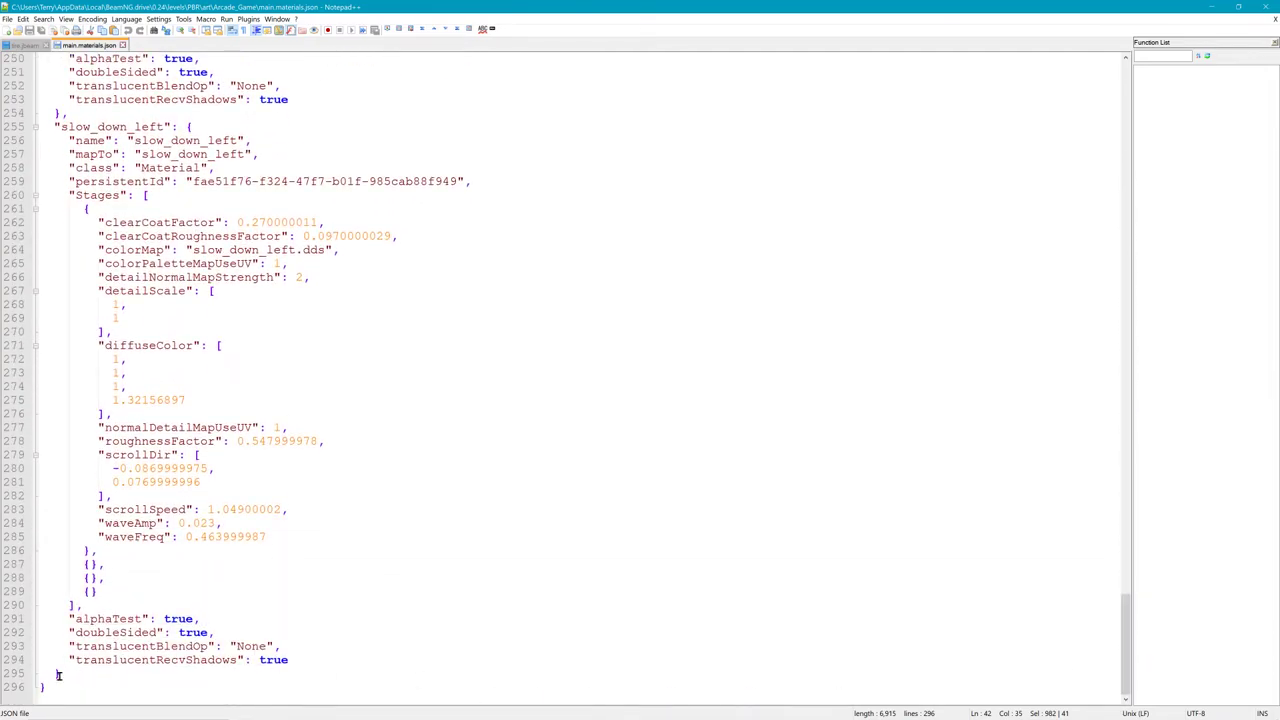
left_click(313, 658)
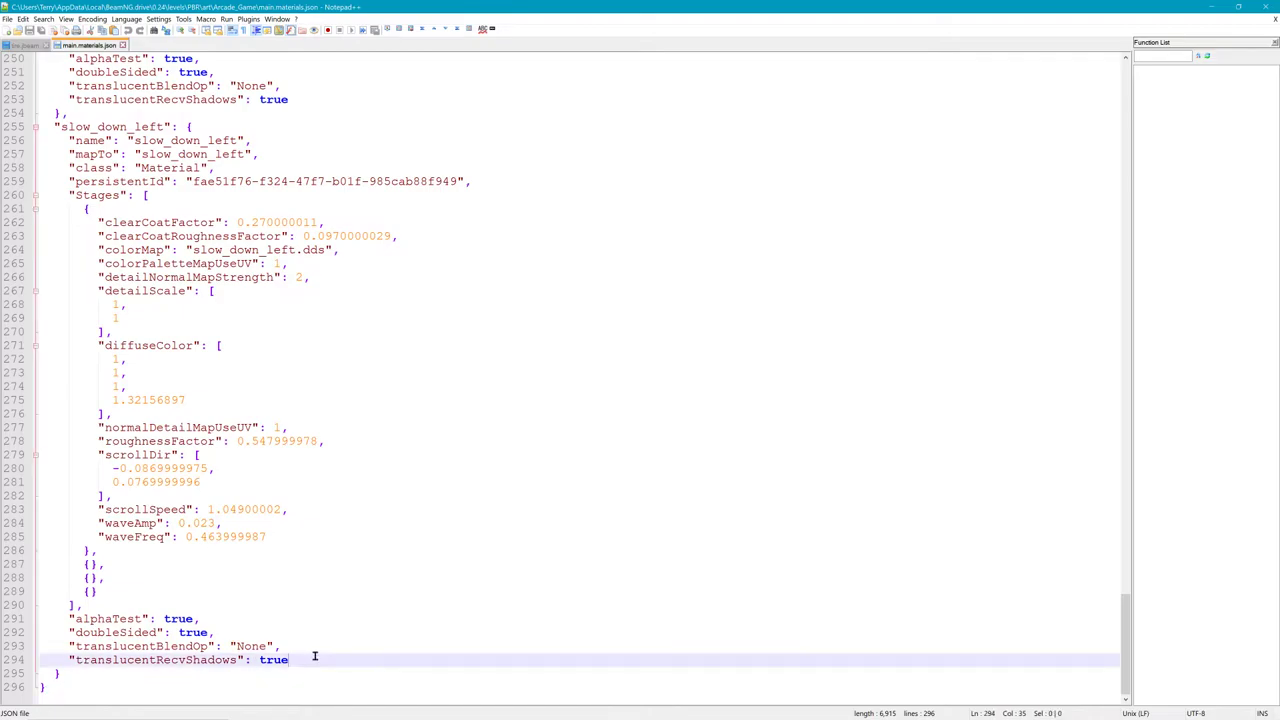
key("Return")
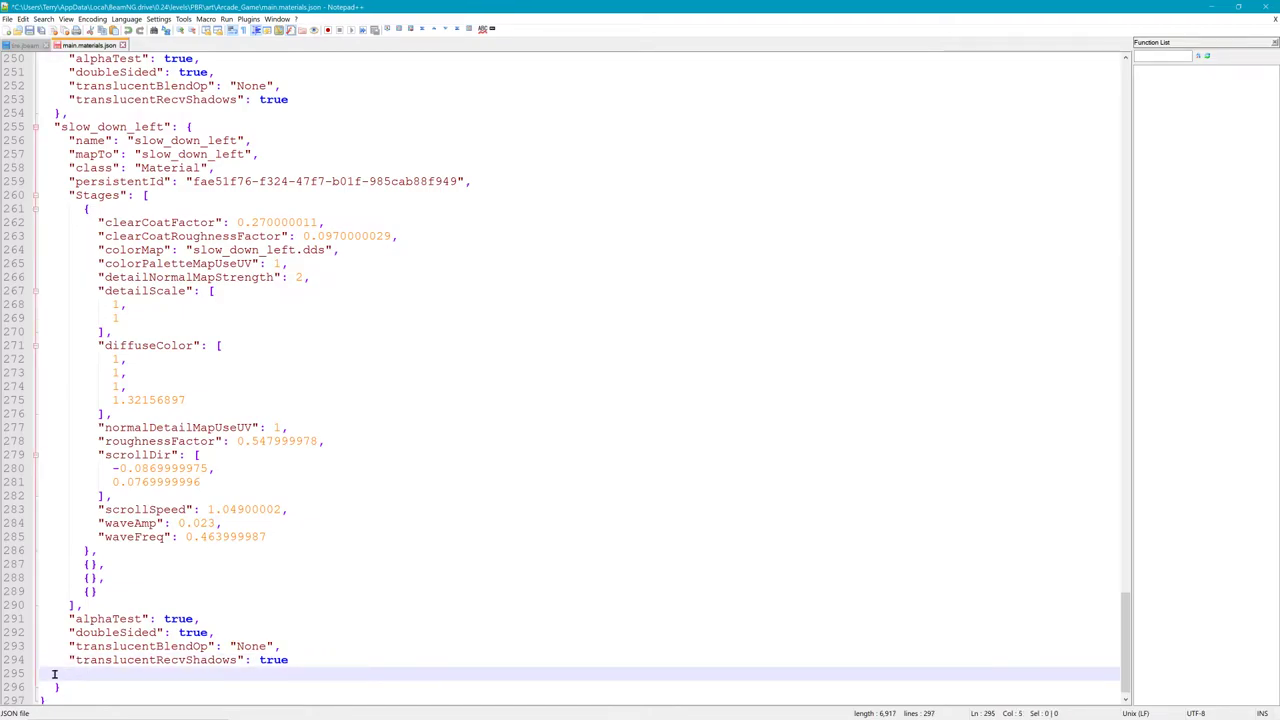
type("},")
key("Home")
key("Return")
scroll(79, 675, "down", 1)
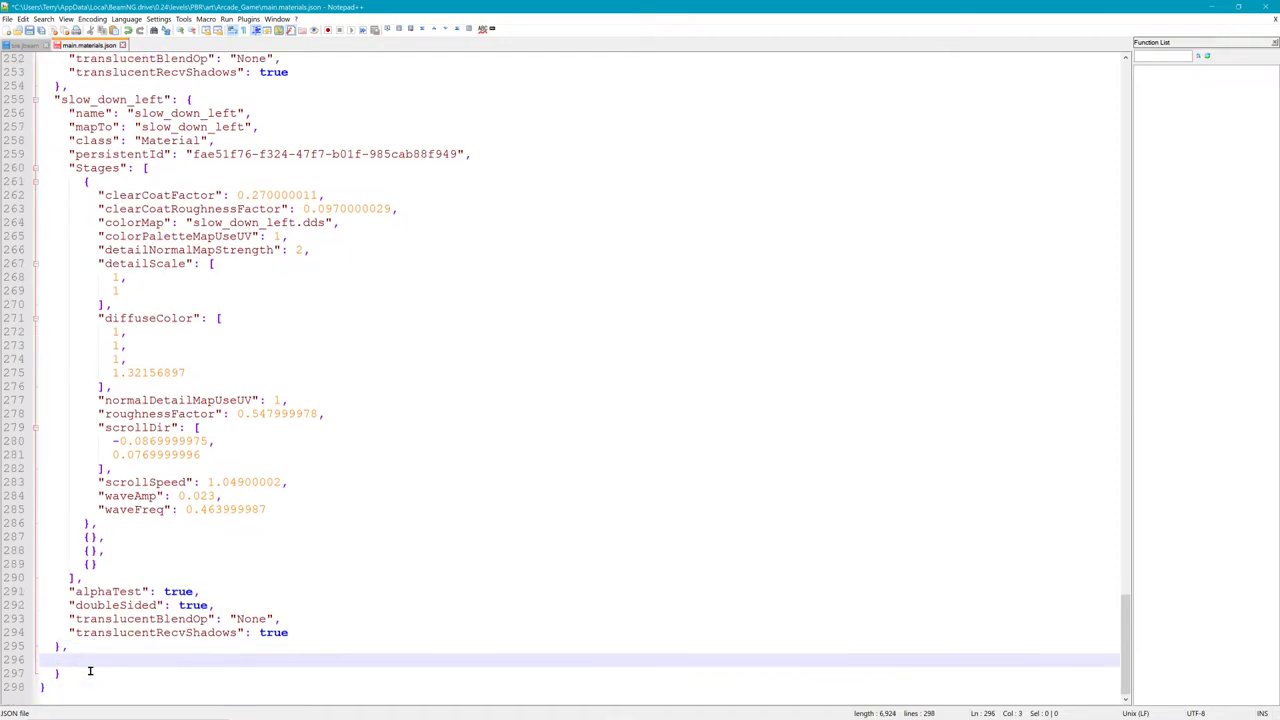
left_click(49, 660)
key("ctrl+v")
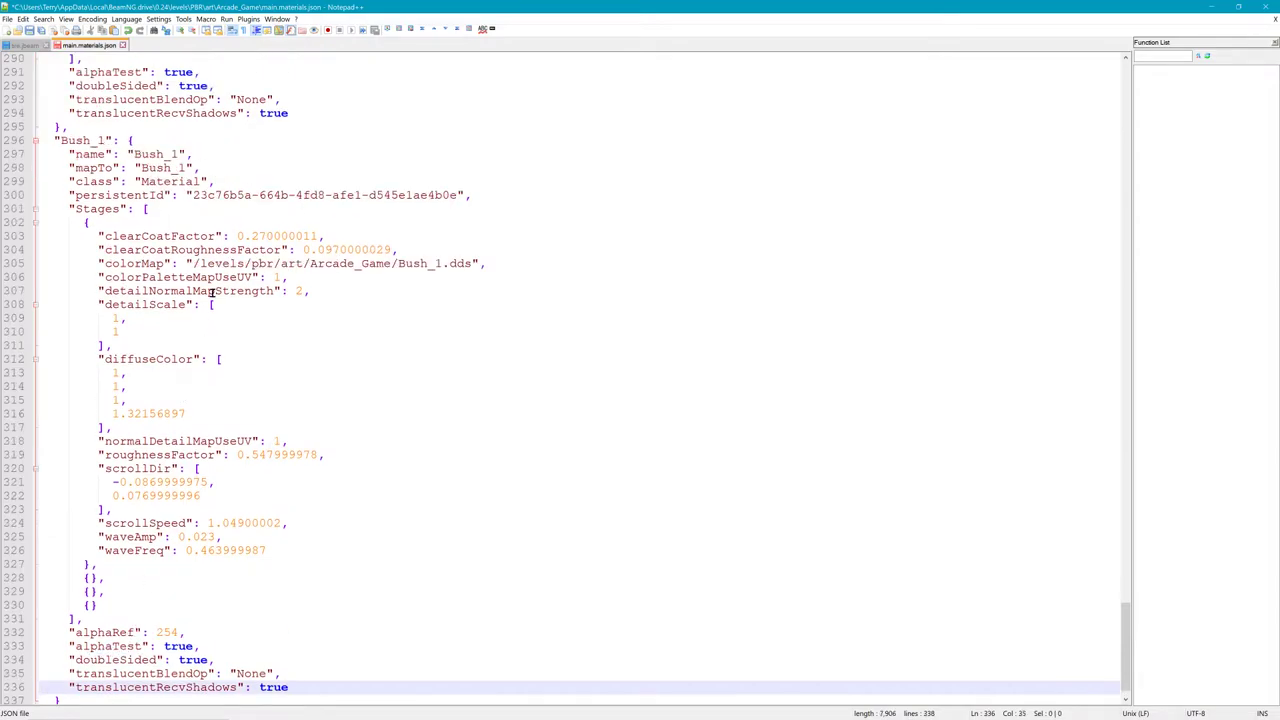
Rename the duplicated block's key to housebrown and copy that name
left_click_drag(61, 141, 105, 141)
type("house")
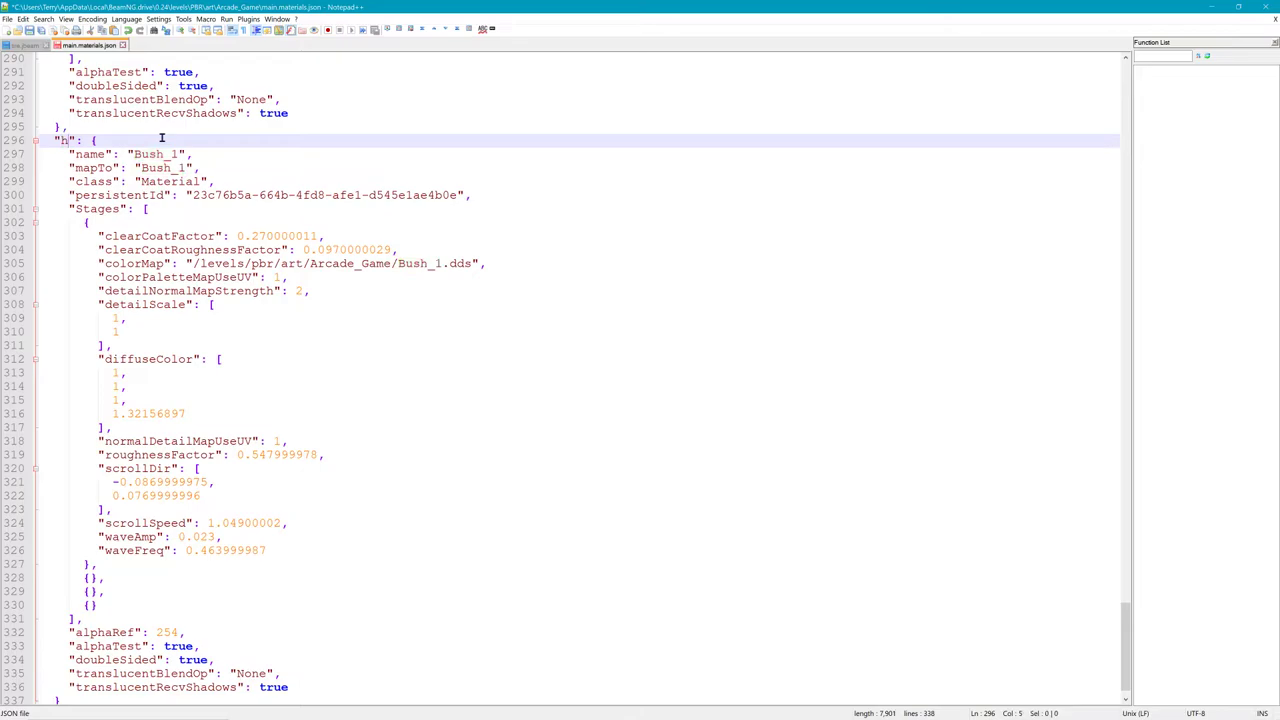
type("brown")
left_click_drag(58, 144, 138, 141)
key("ctrl+c")
Switch to Blender to check the house object's material name against the JSON key, and return to Notepad++
key("alt+Tab")
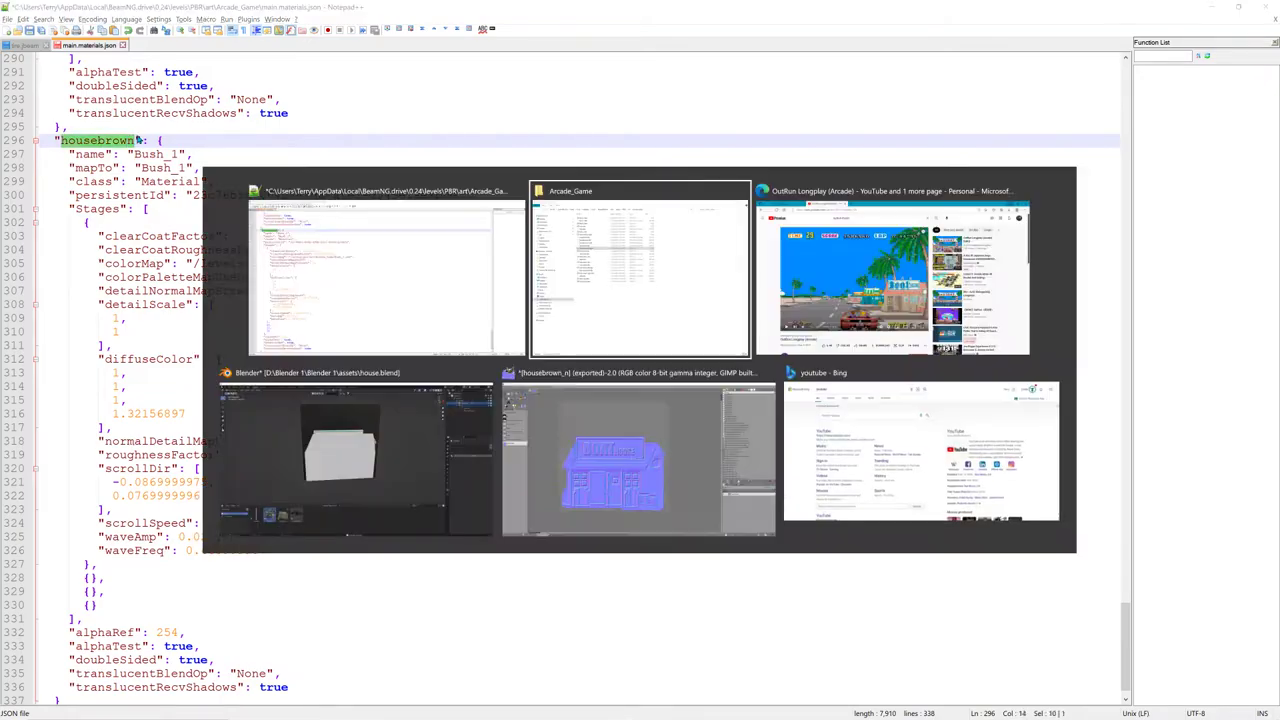
key("alt+Tab")
key("alt+Tab")
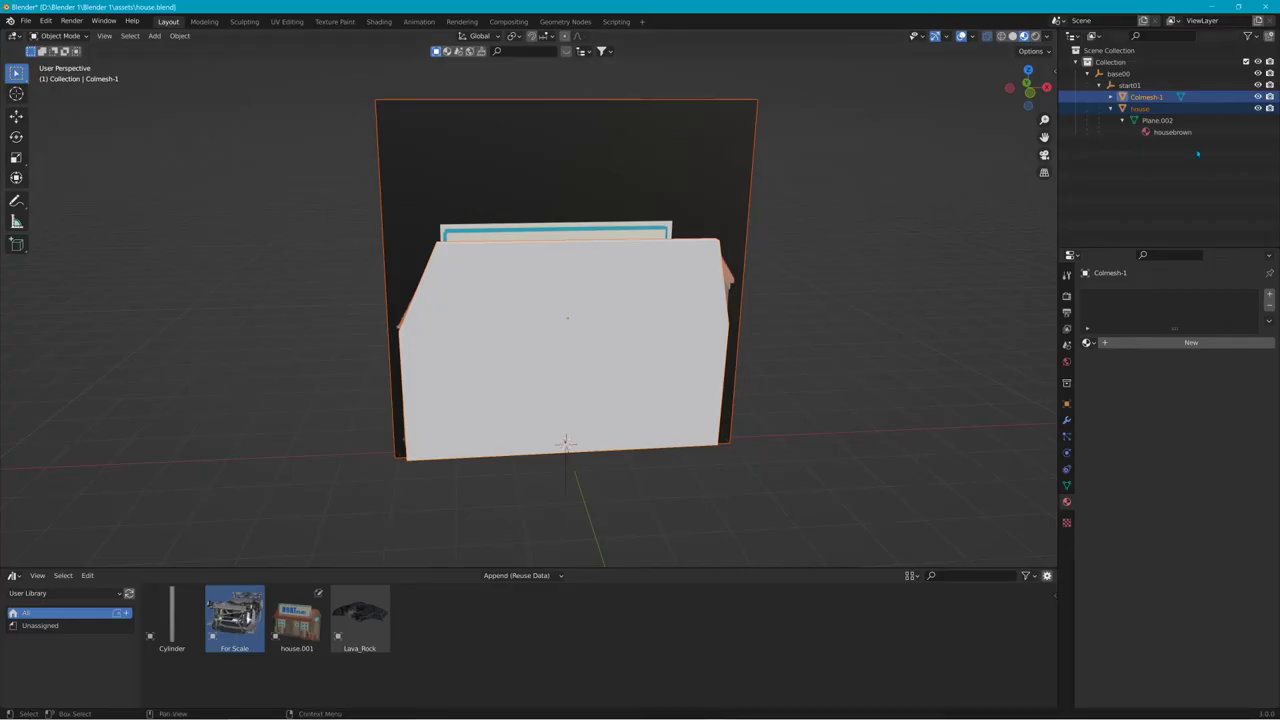
key("alt+Tab")
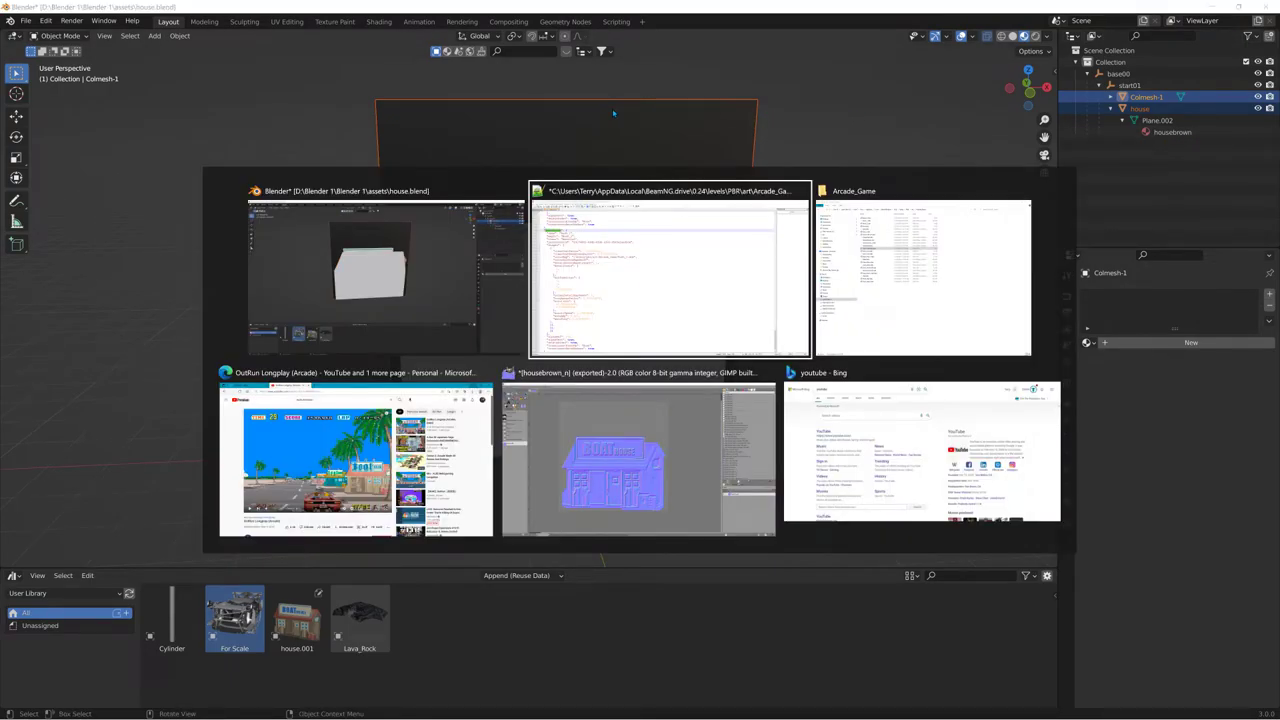
key("alt+Tab")
key("alt+Tab")
key("alt+Tab")
key("alt+Tab")
key("alt+Tab")
key("alt+Tab")
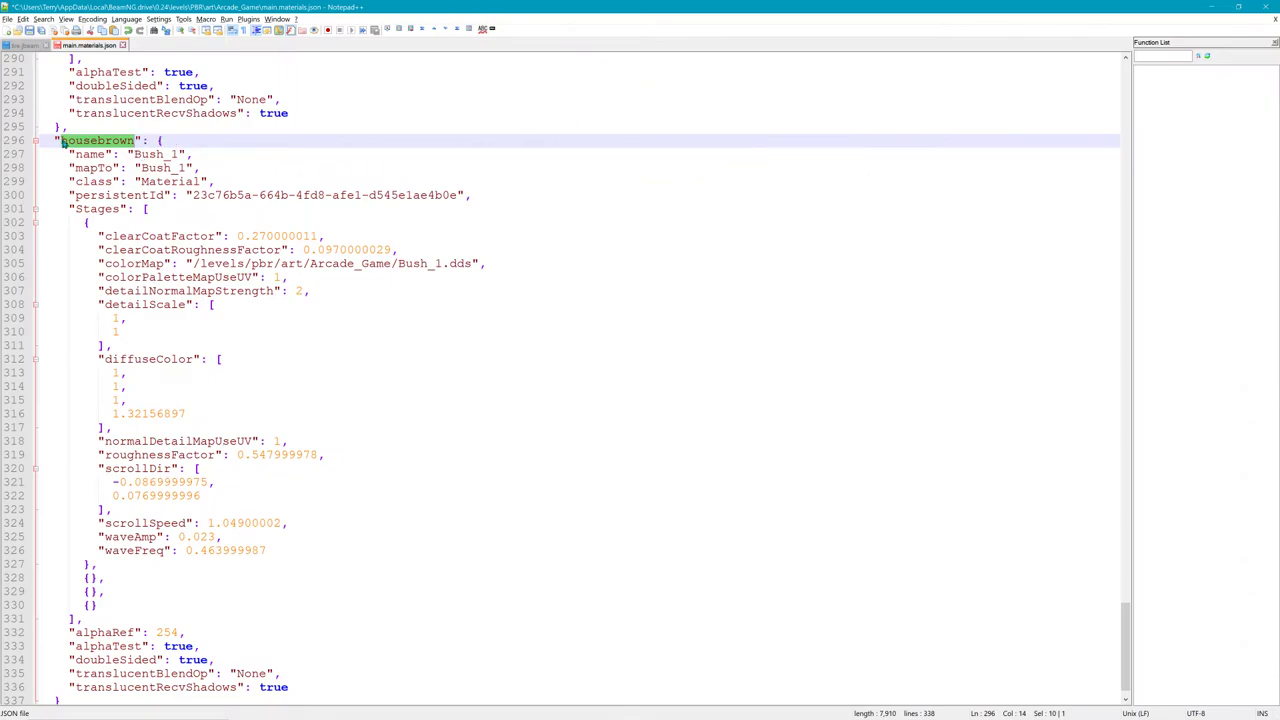
Replace the name and mapTo values of the new material block with housebrown
double_click(150, 154)
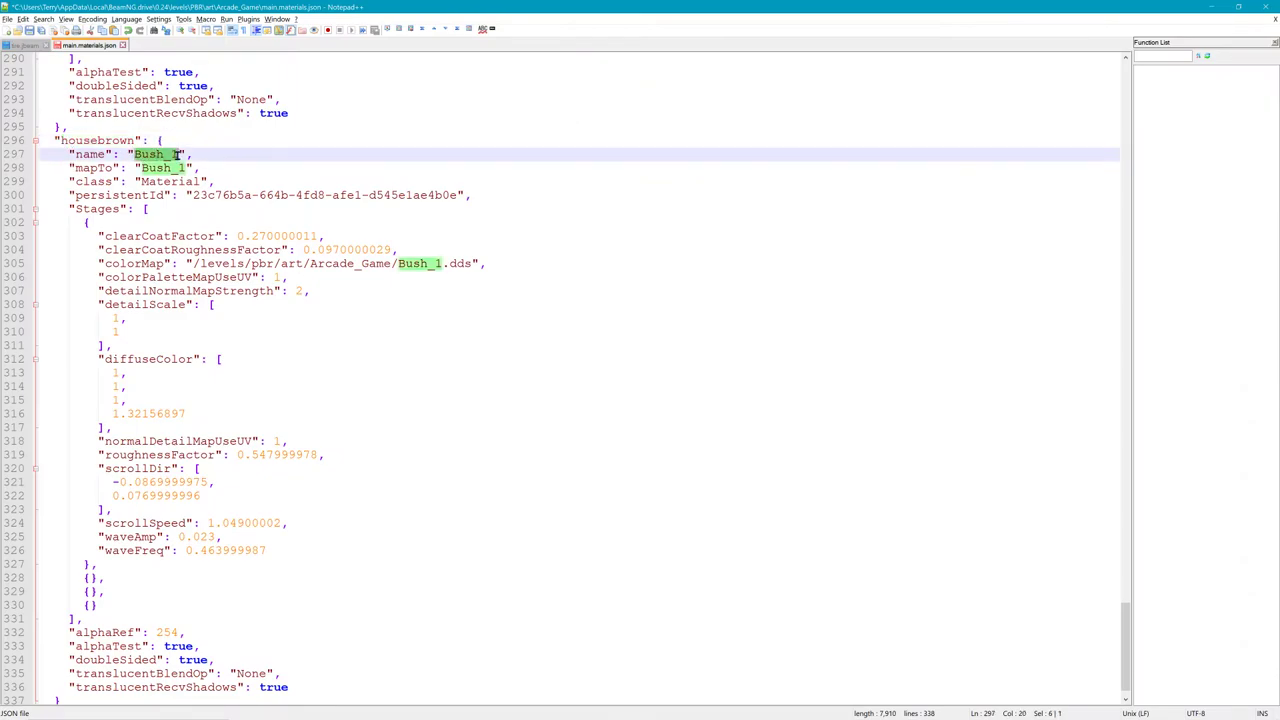
key("ctrl+v")
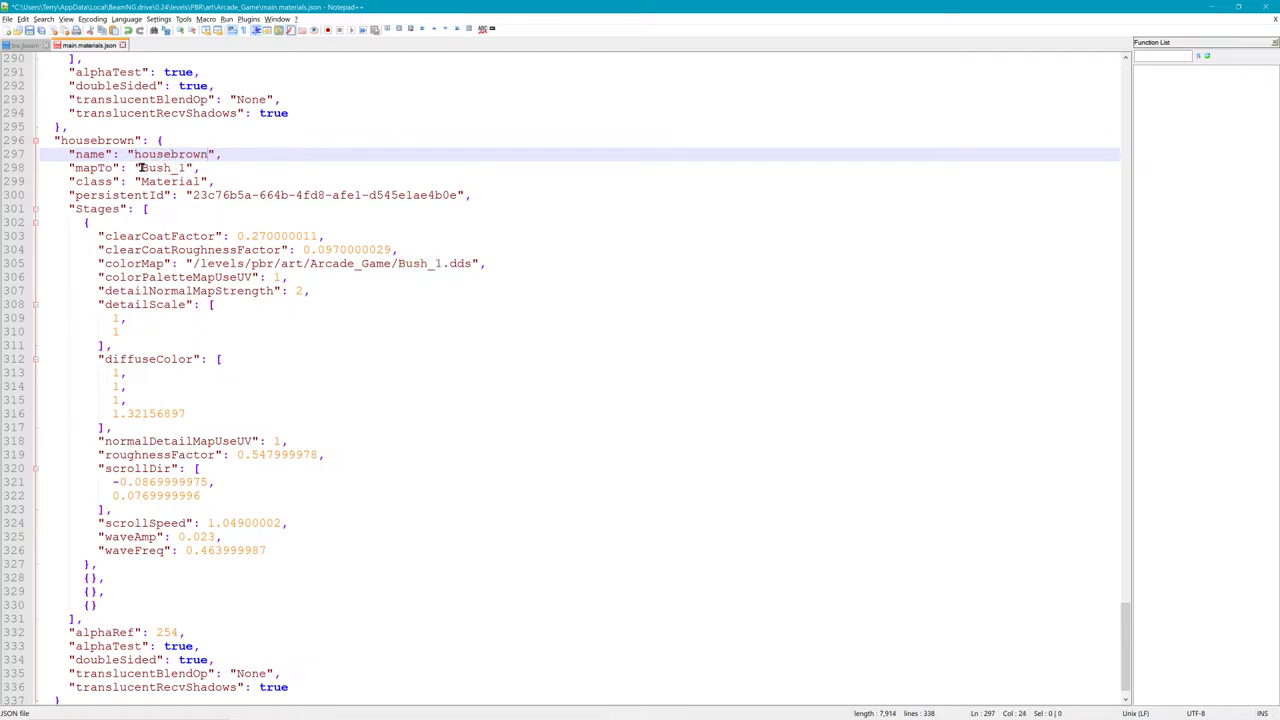
double_click(145, 167)
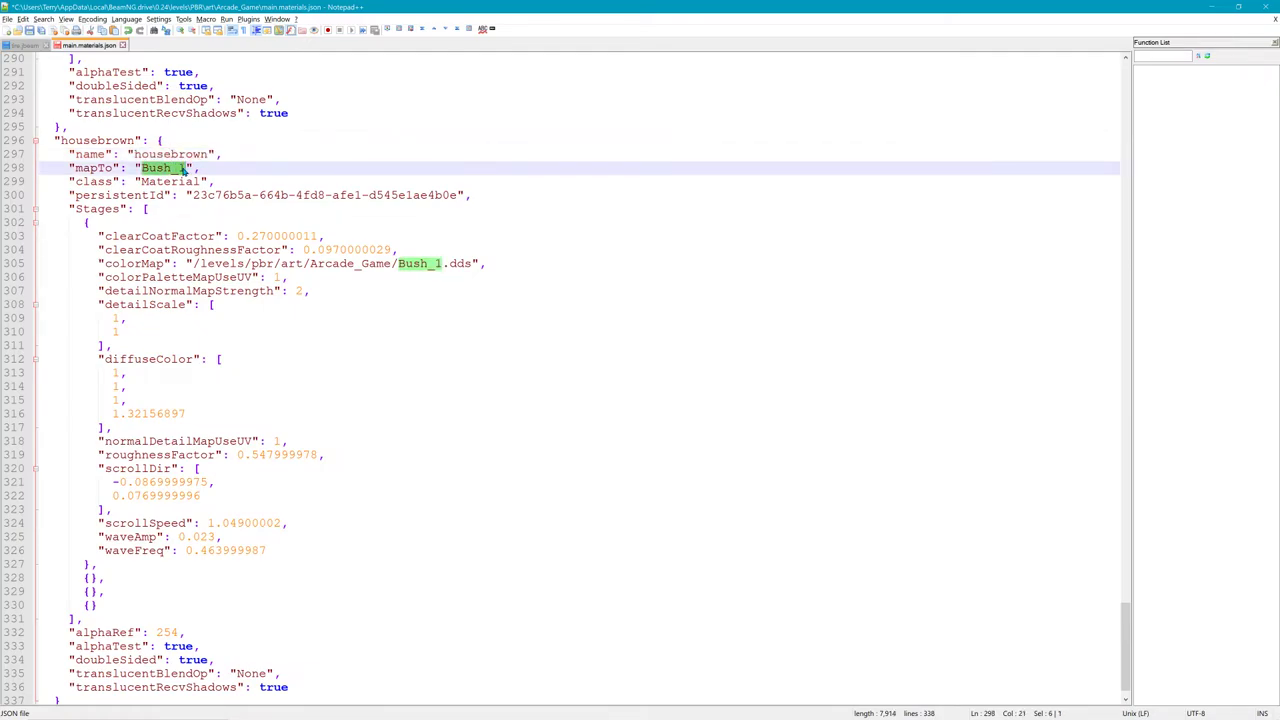
key("ctrl+v")
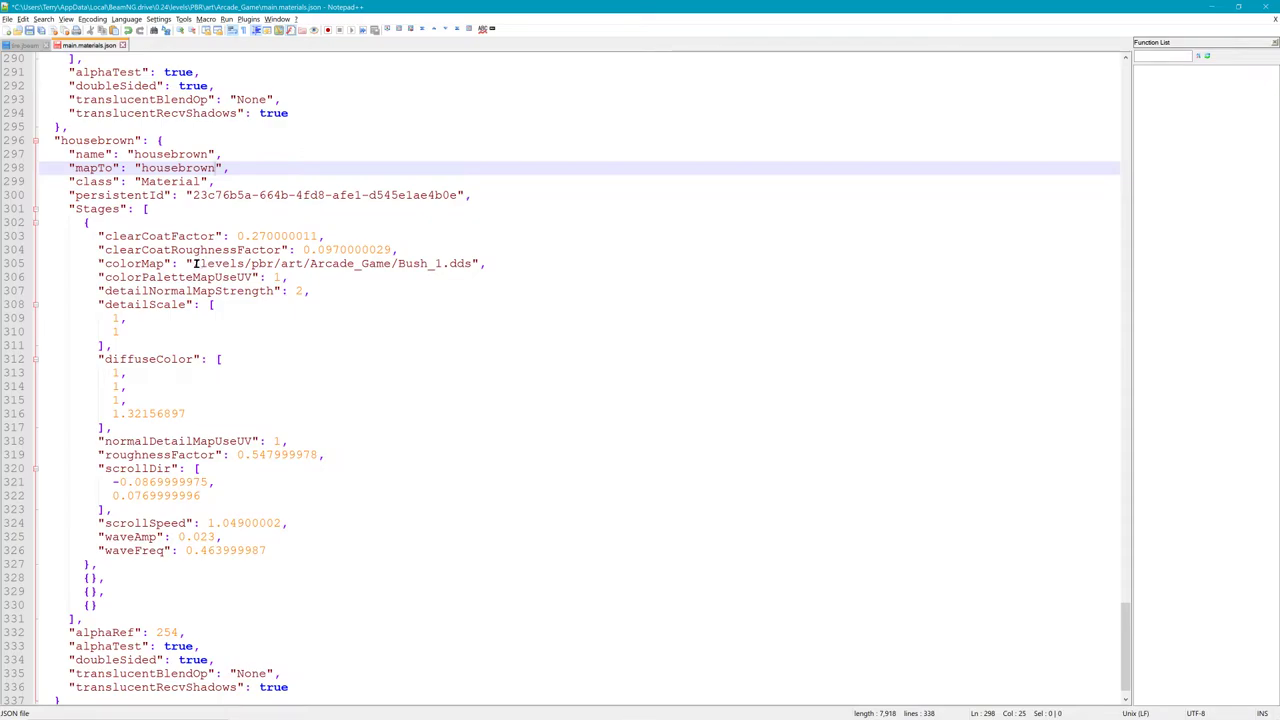
Set the colorMap value of the housebrown material to housebrown.dds, without a folder path
left_click_drag(195, 263, 469, 263)
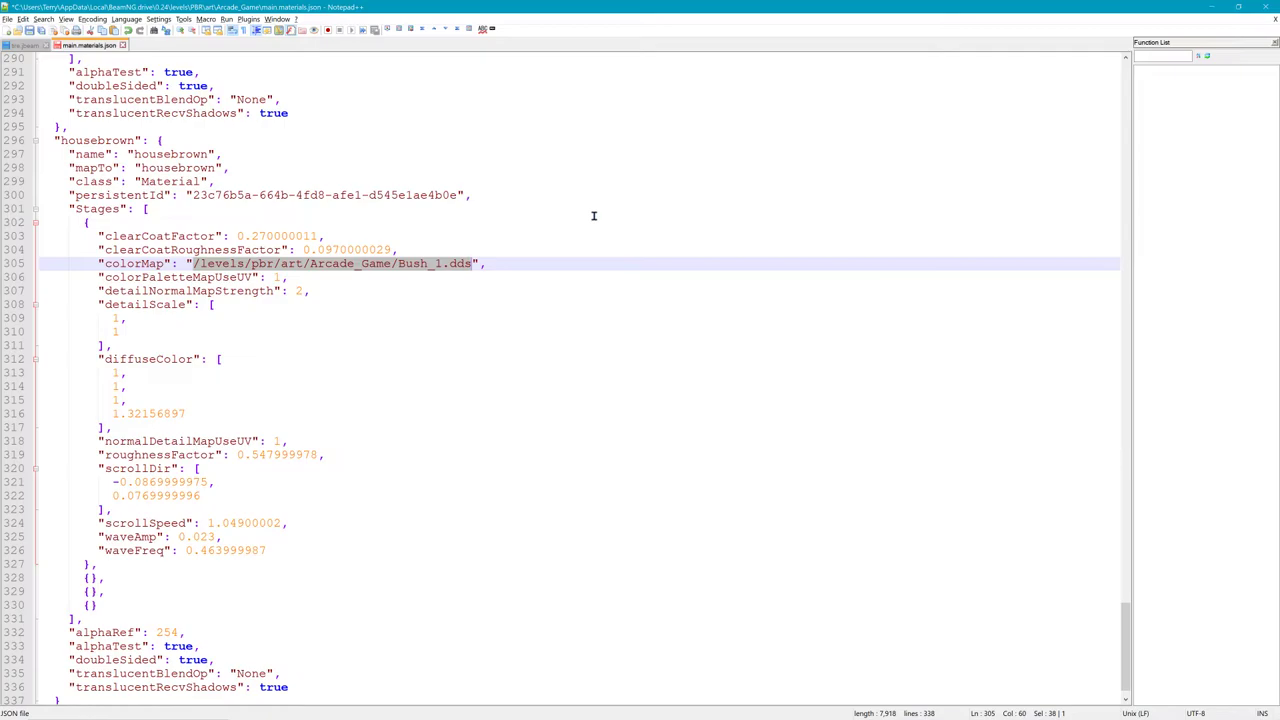
type("hou")
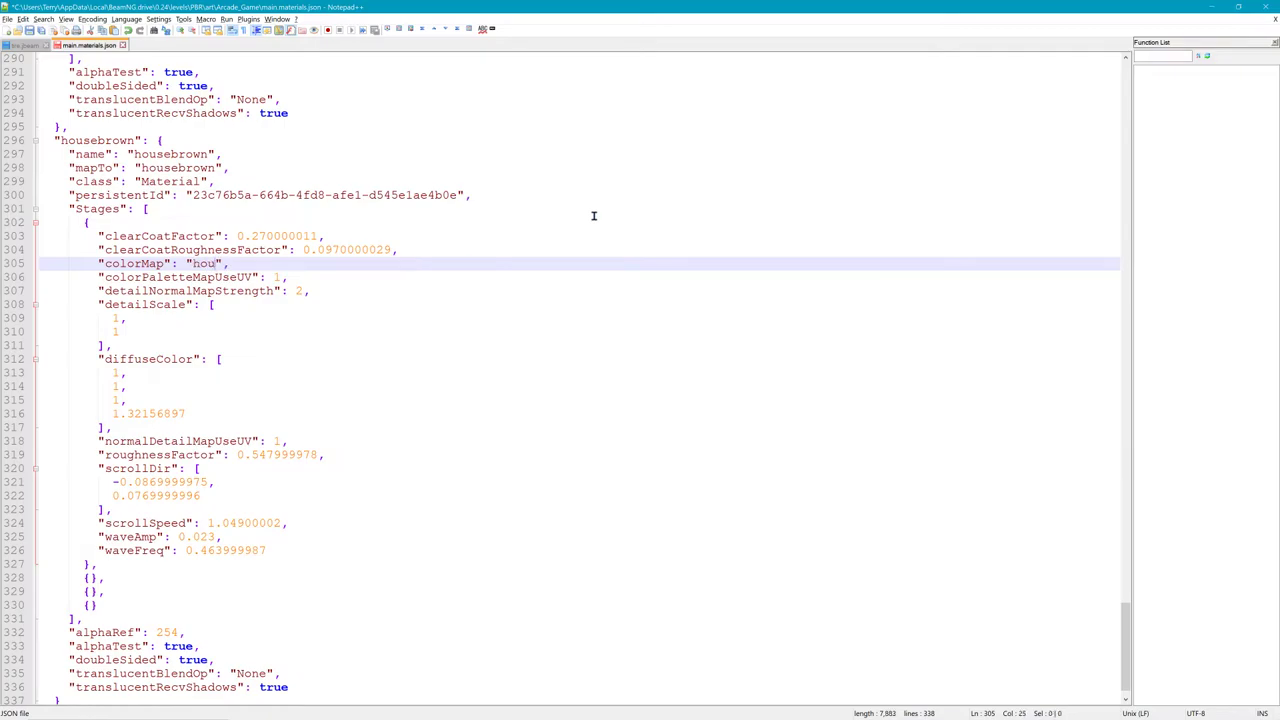
type("sebrown.dds")
Switch to Blender and examine the housebrown material's base color texture file name
key("alt+Tab")
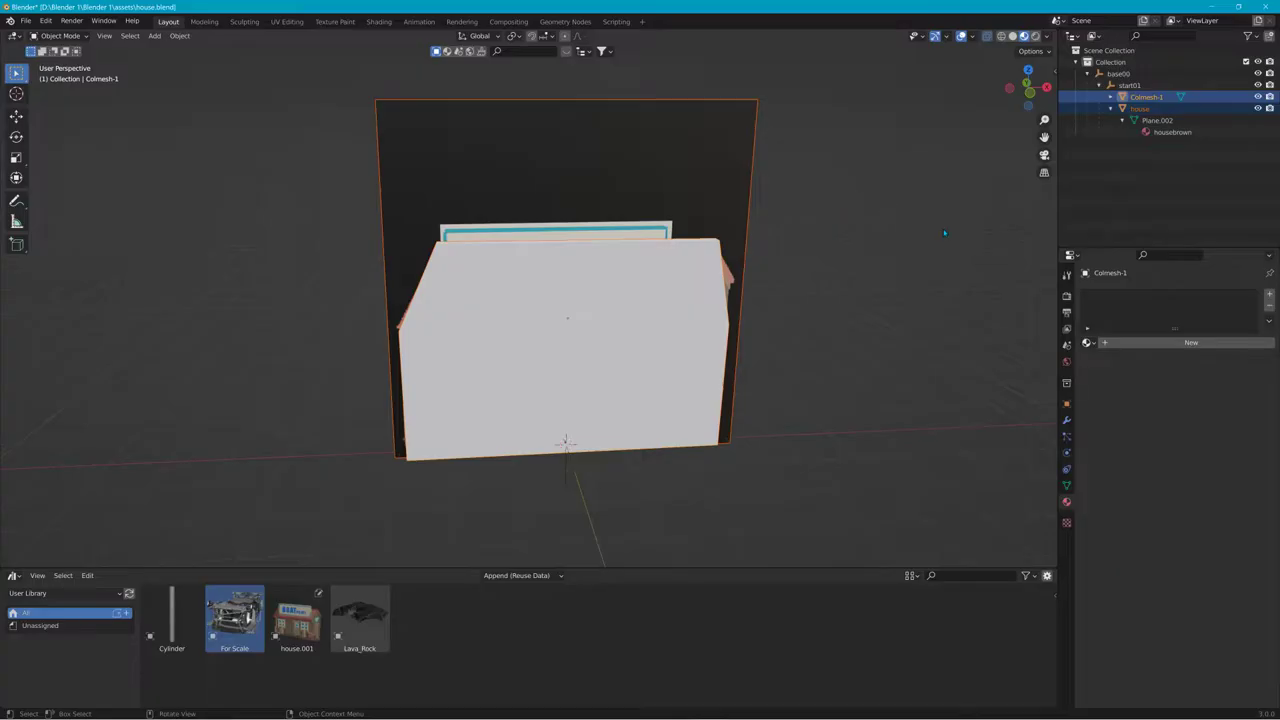
left_click(1166, 131)
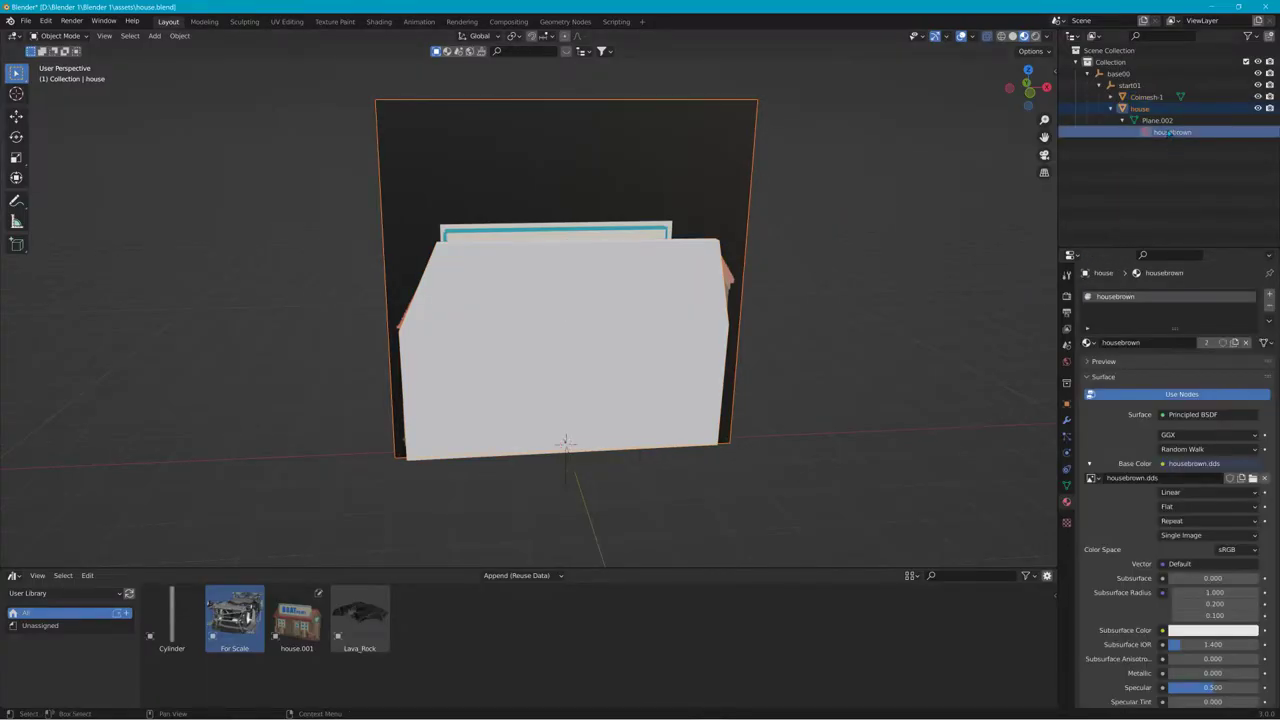
left_click(1111, 108)
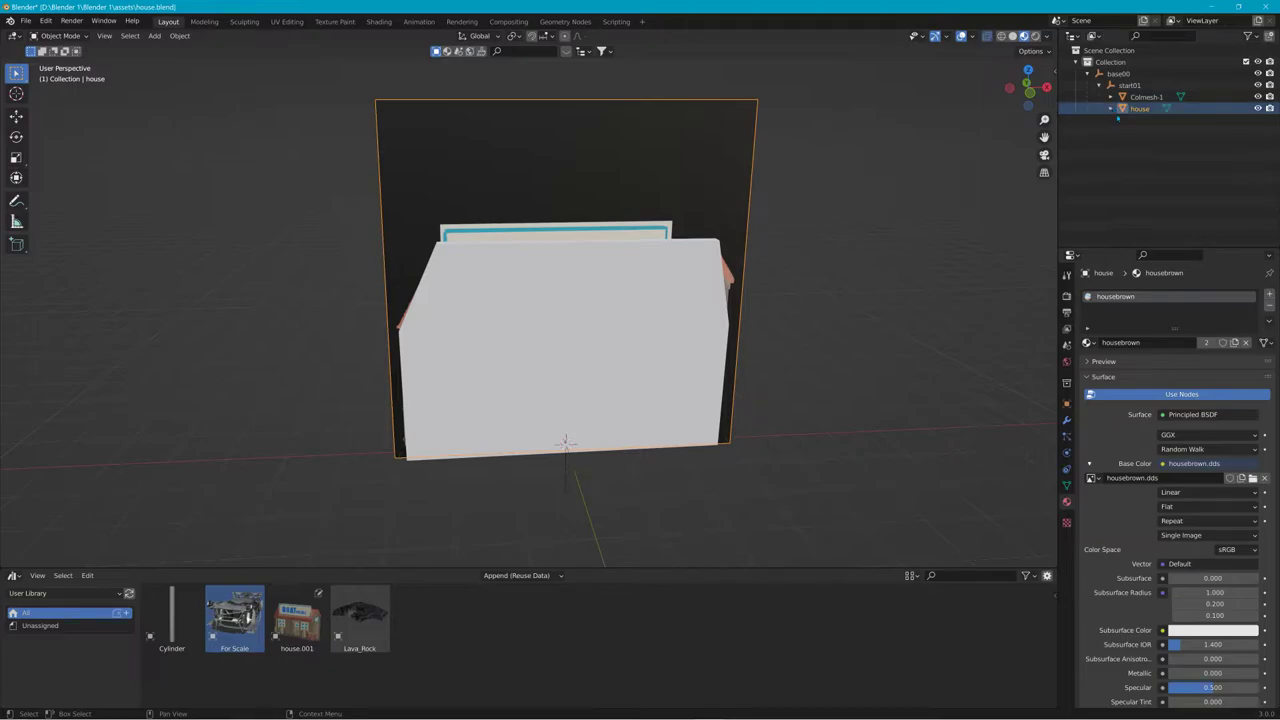
left_click(1116, 108)
left_click(1156, 133)
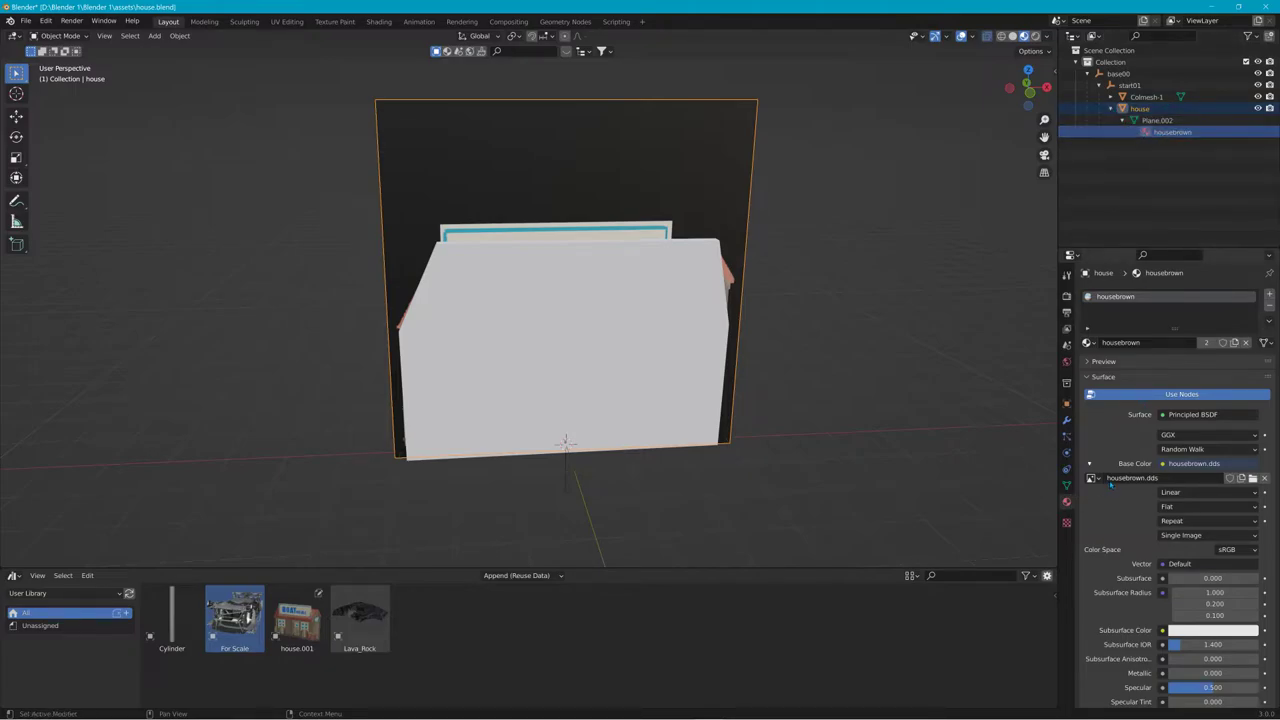
left_click(1202, 480)
Return to Notepad++, add a NormalMap entry with the value housebrown_n.dds below the housebrown colorMap, and save main.materials.json
key("alt+Tab")
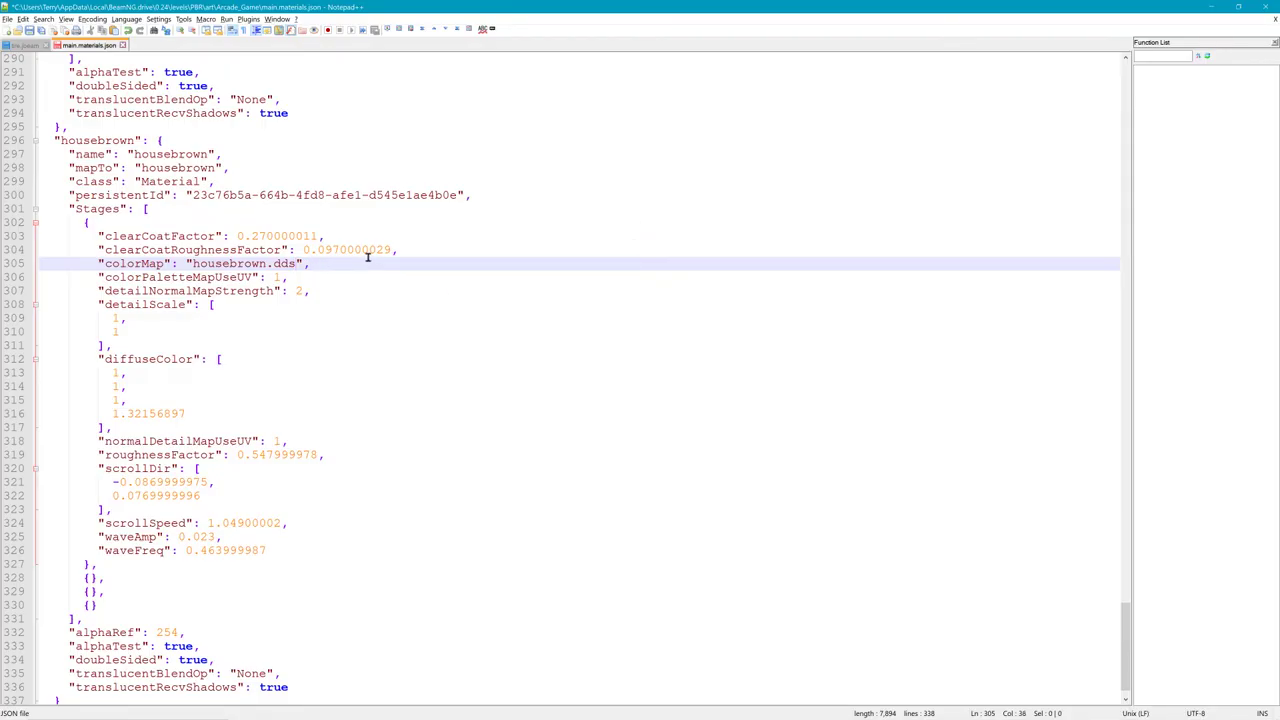
key("Return")
type("\"")
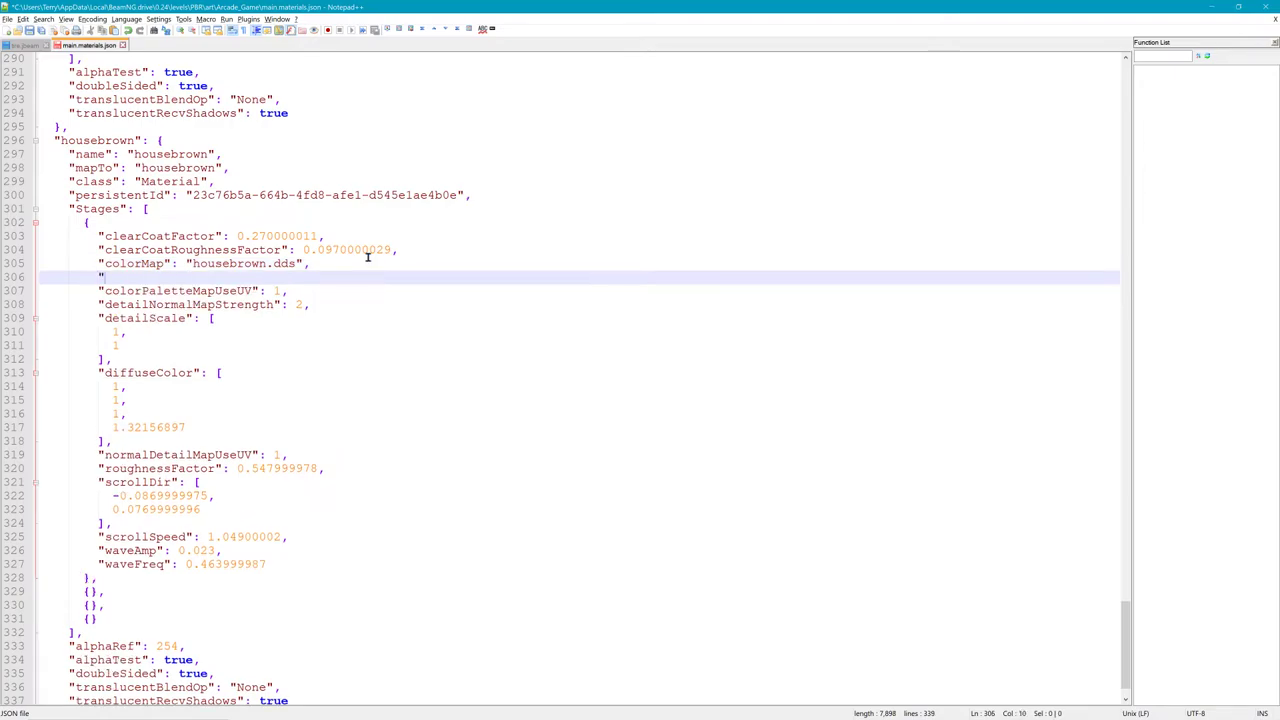
type("NormalMap\": \"house")
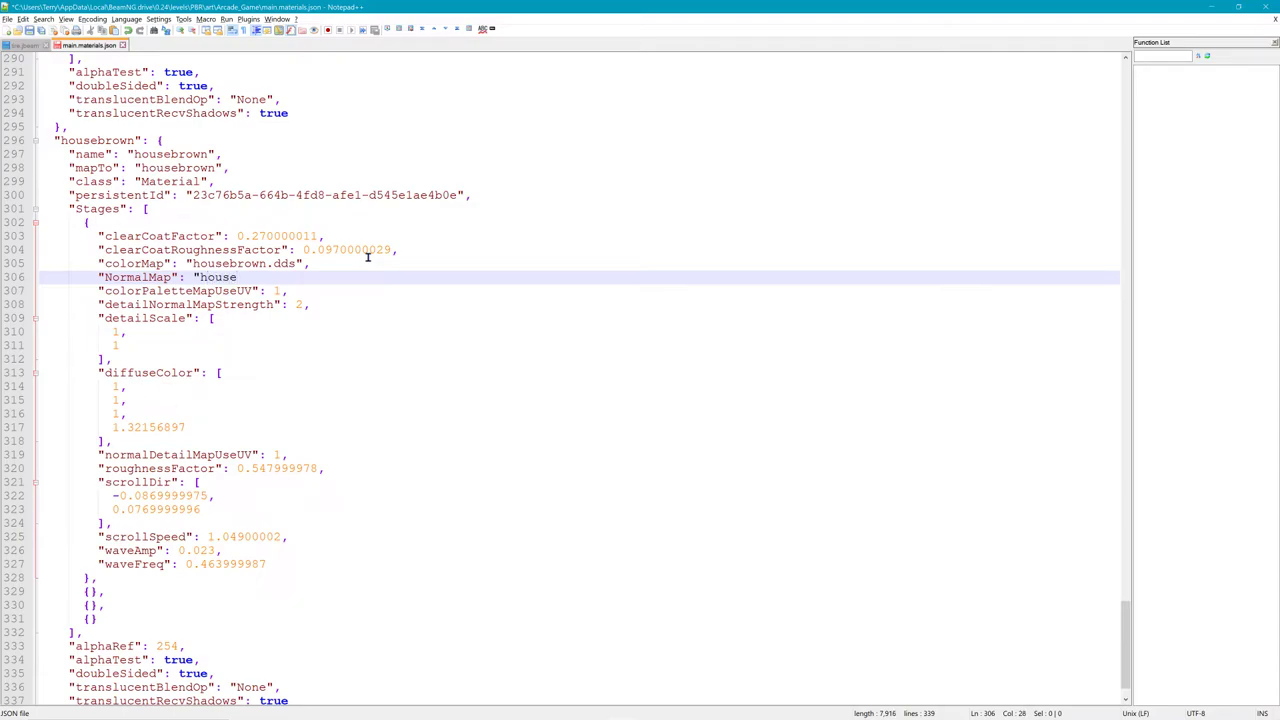
type("brown_n.dds\",")
scroll(291, 415, "down", 1)
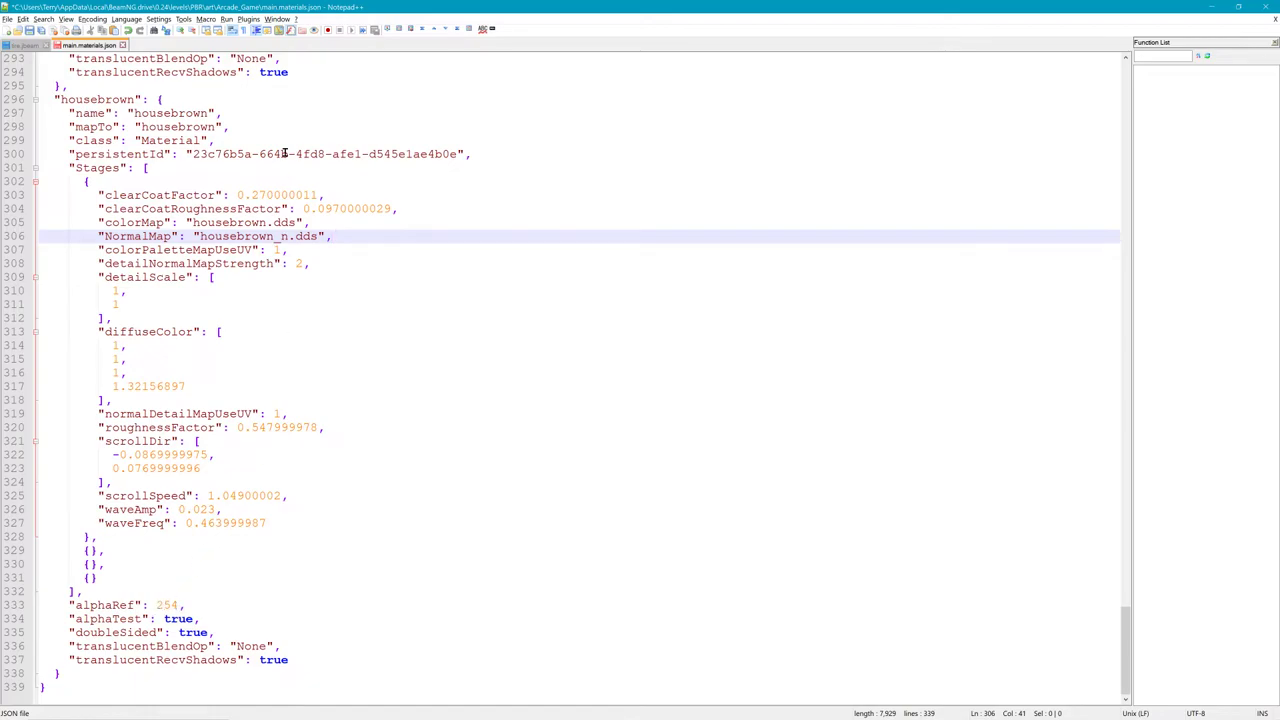
left_click(30, 31)
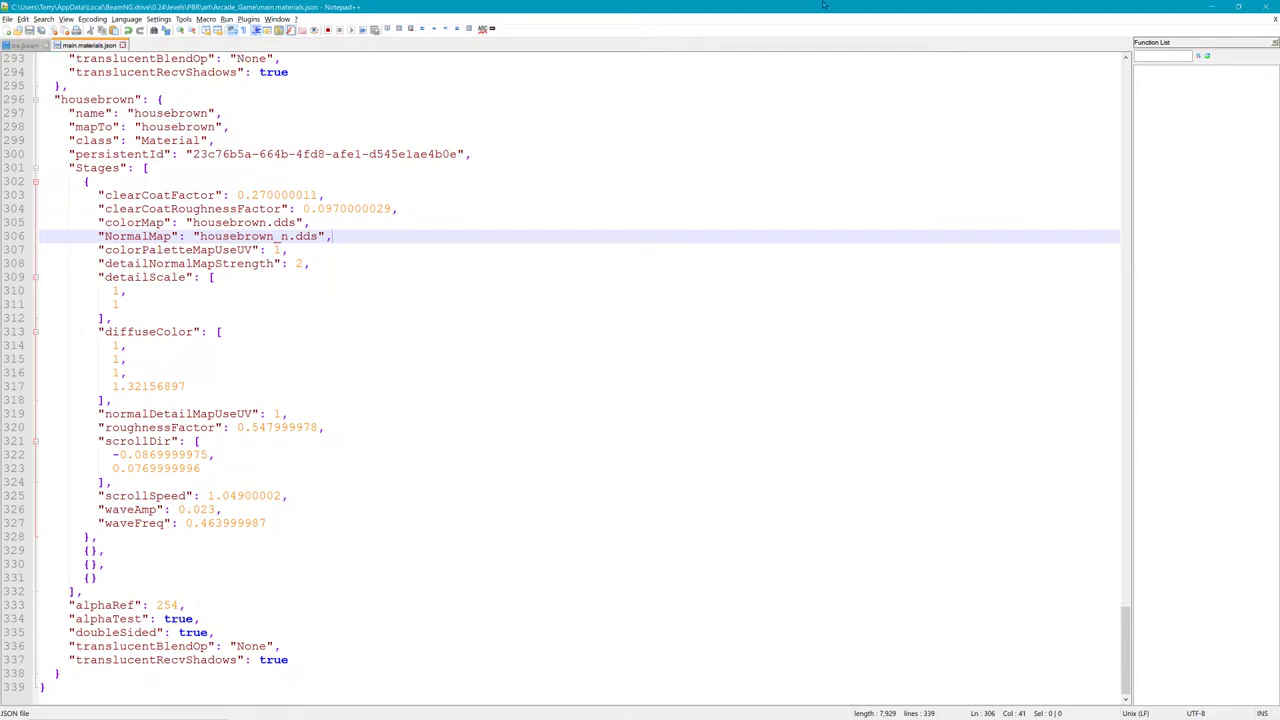
Minimize the open windows to reach the desktop and launch BeamNG.drive
left_click(1210, 6)
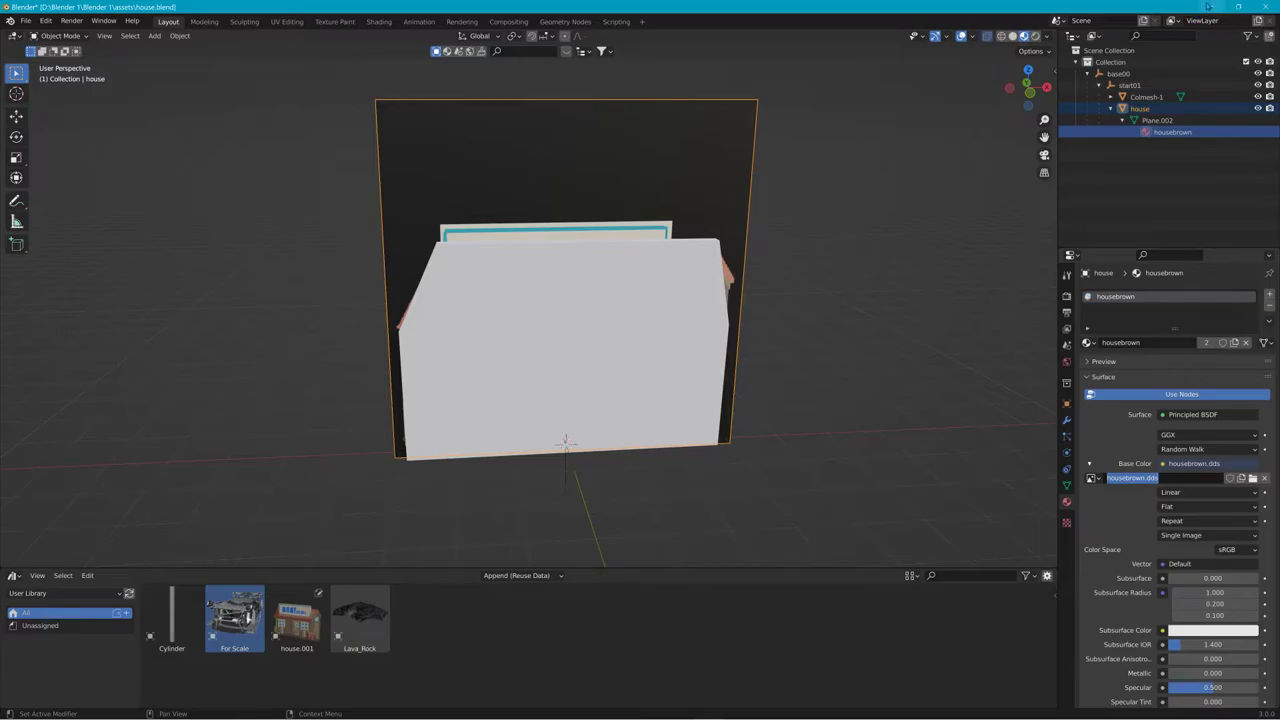
left_click(1209, 6)
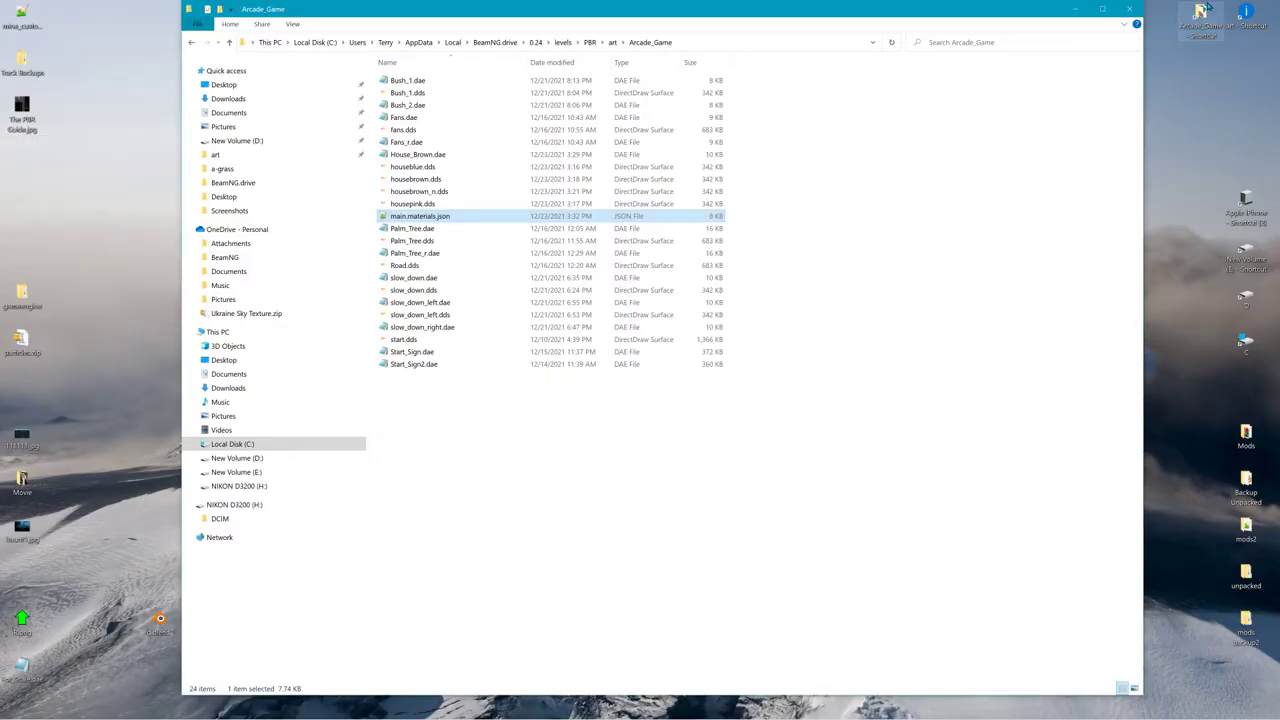
left_click(1078, 12)
left_click(708, 708)
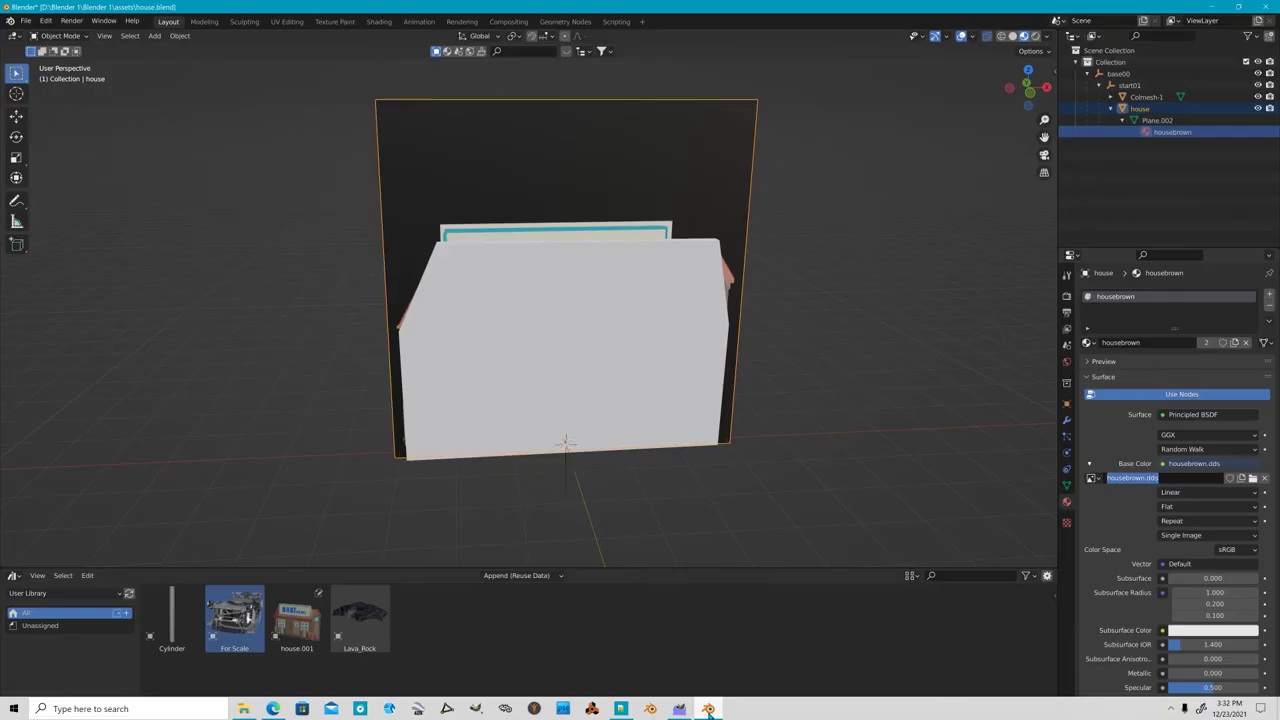
left_click(1212, 7)
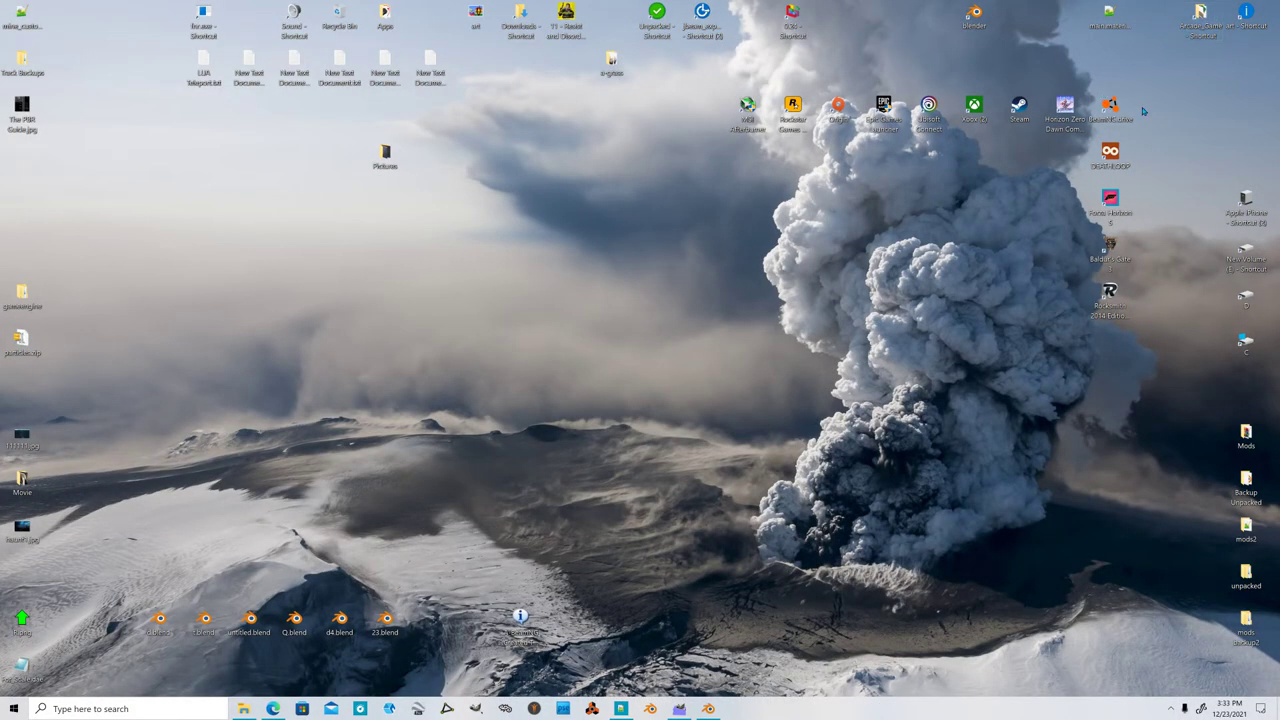
double_click(1112, 108)
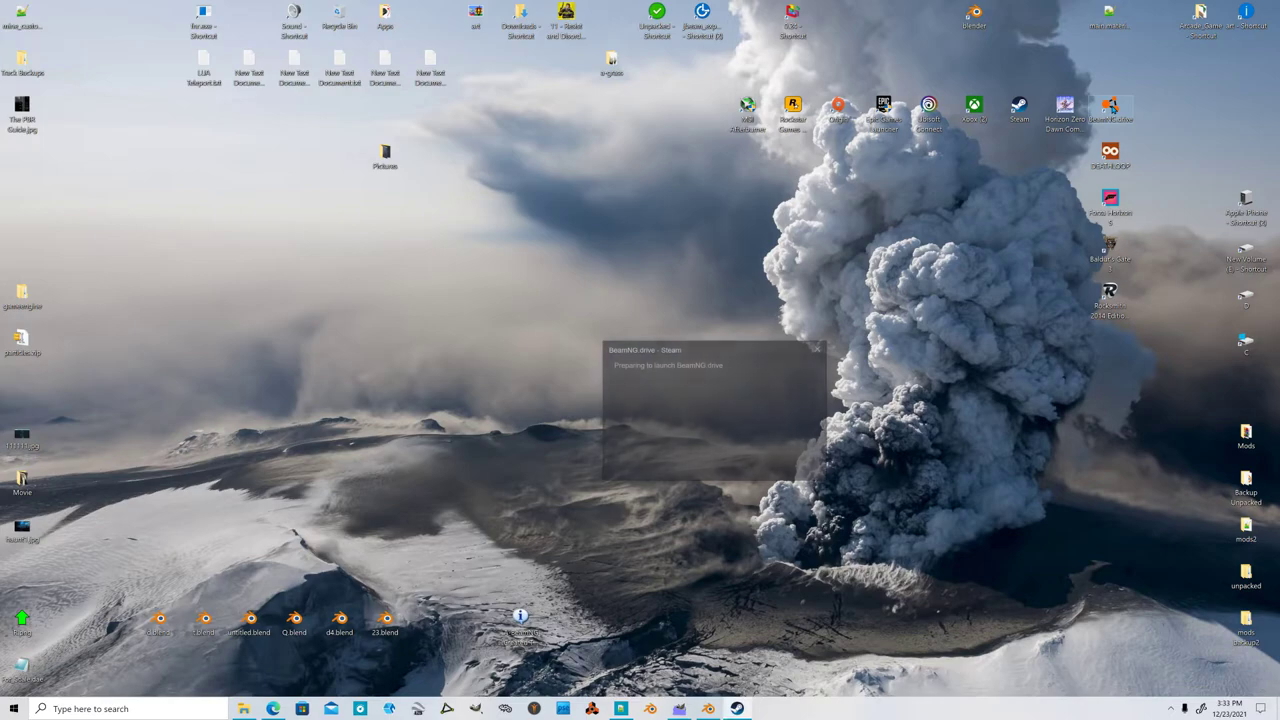
left_click(589, 320)
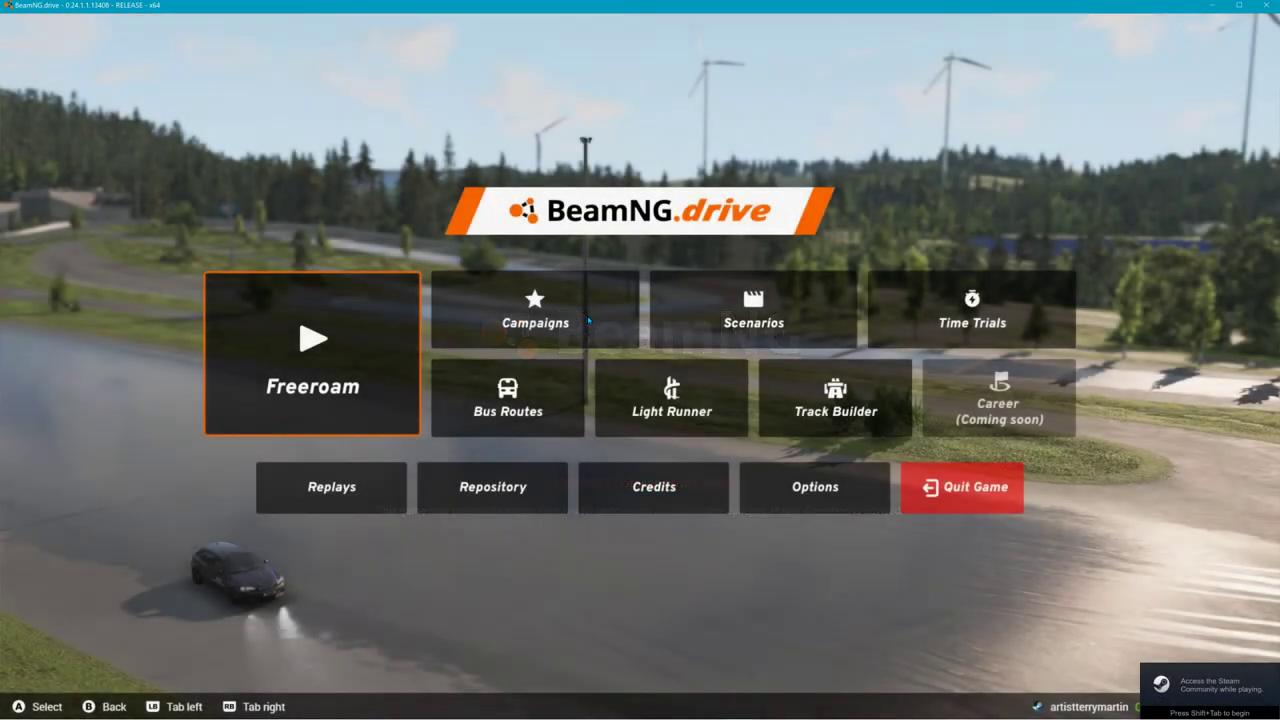
Load the levels.PBR map in Freeroam at the default spawn_north spawn point
left_click(346, 366)
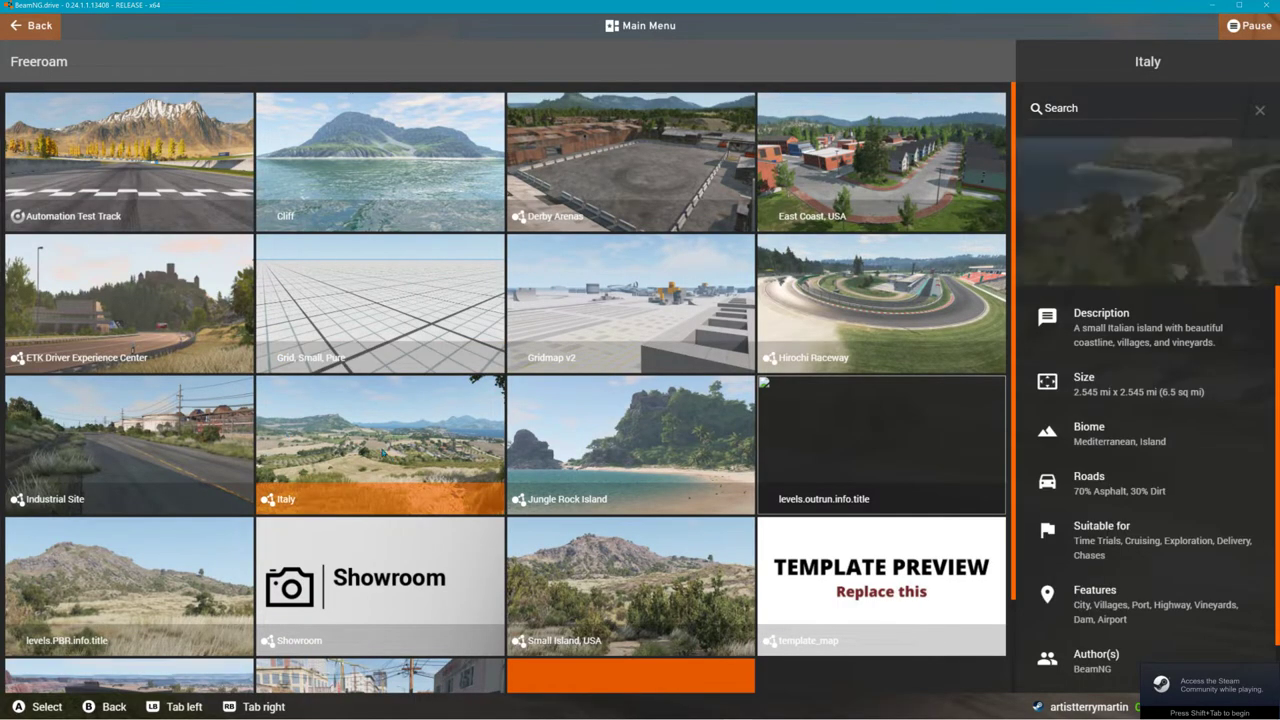
left_click(150, 555)
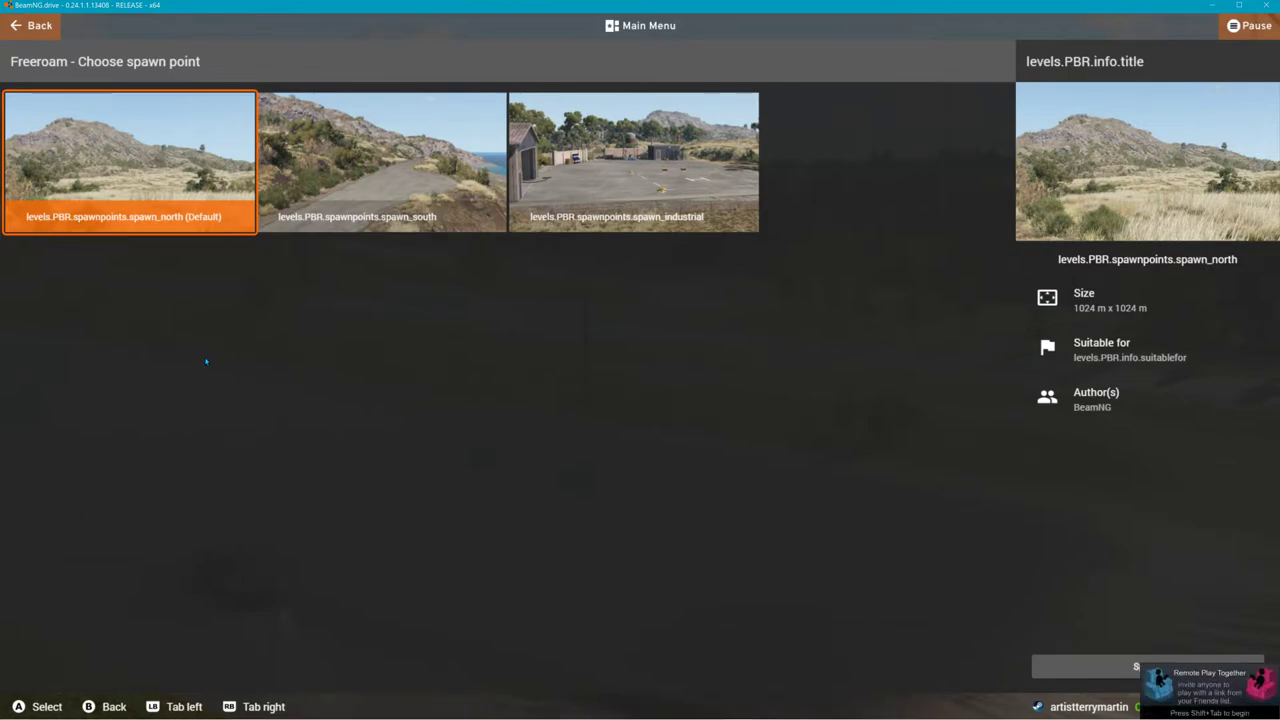
left_click(1089, 668)
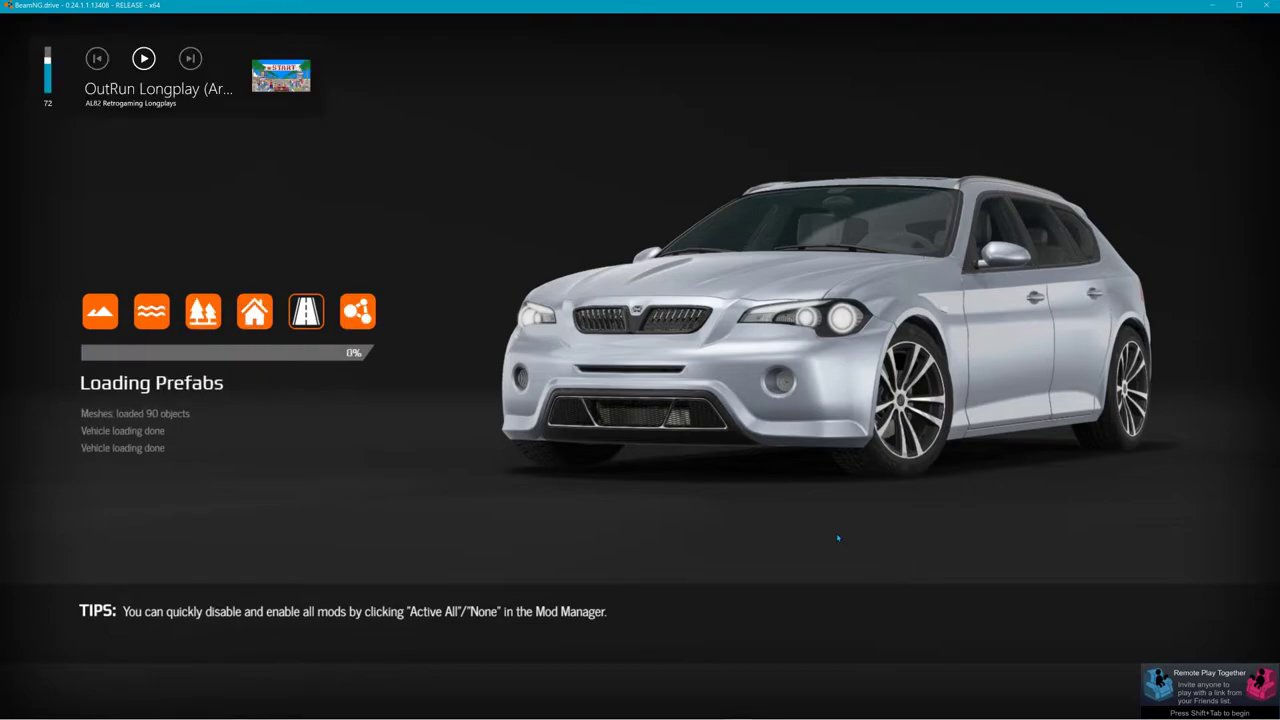
Lower the system volume and mute the sound
key("XF86AudioLowerVolume")
key("XF86AudioLowerVolume")
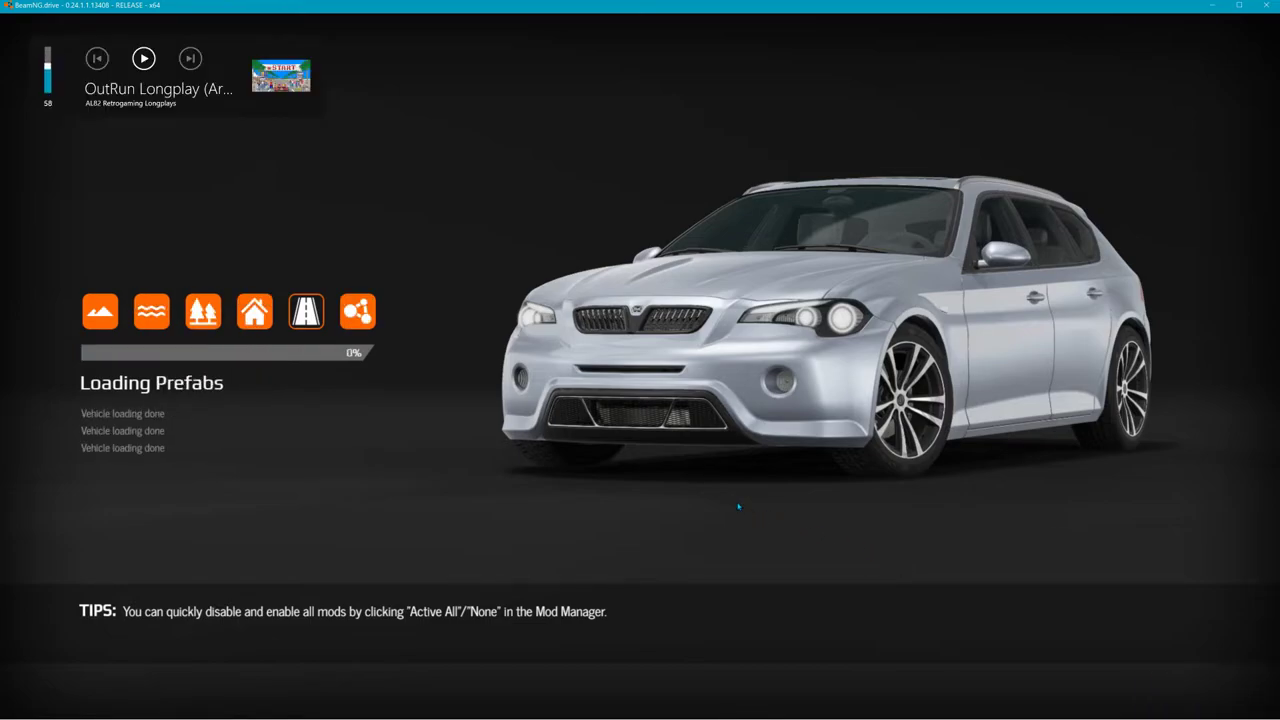
key("XF86AudioLowerVolume")
key("XF86AudioMute")
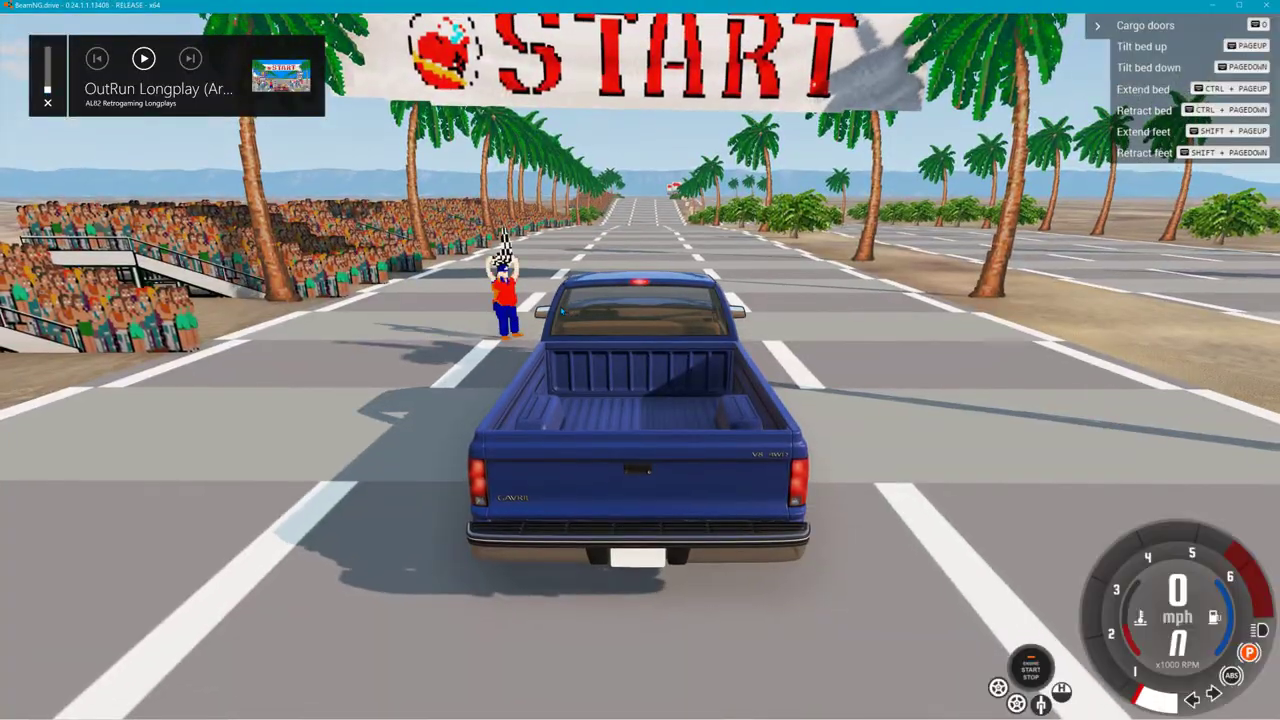
Open the World Editor at the left-turn slow-down sign along the road and narrow the Terrain Material Library window
right_click_drag(553, 308, 572, 190)
key("w")
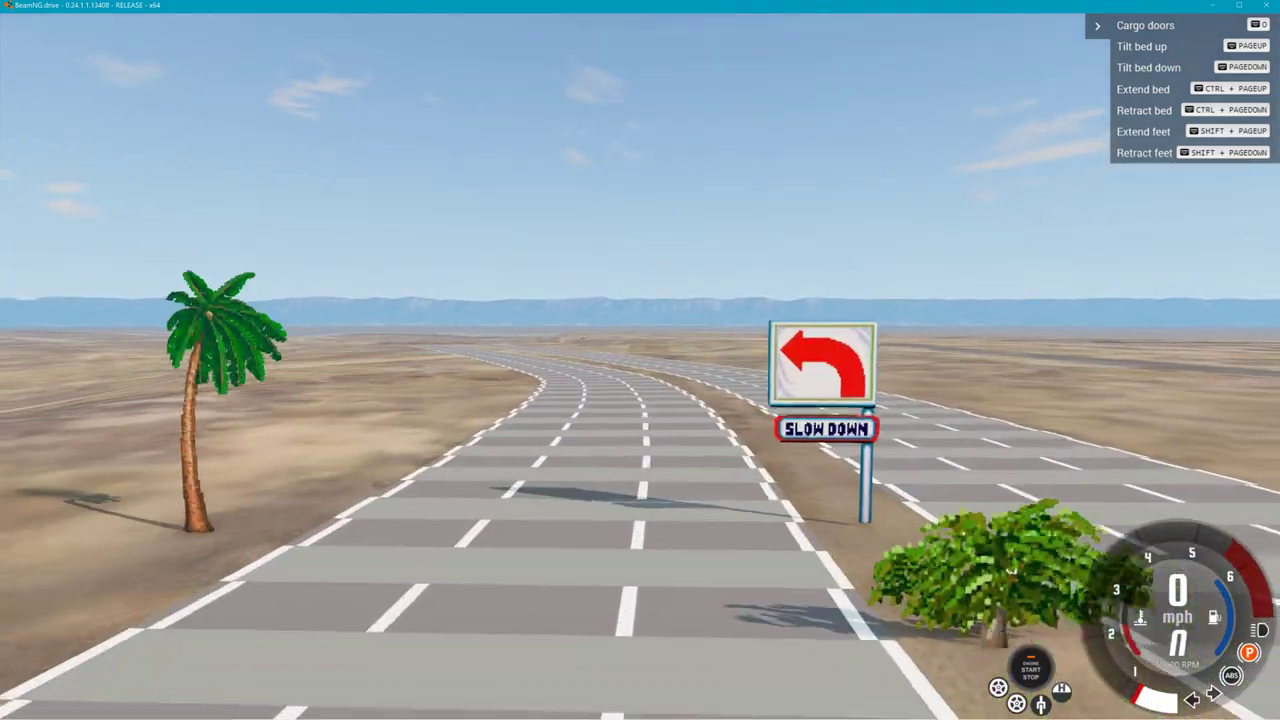
key("F11")
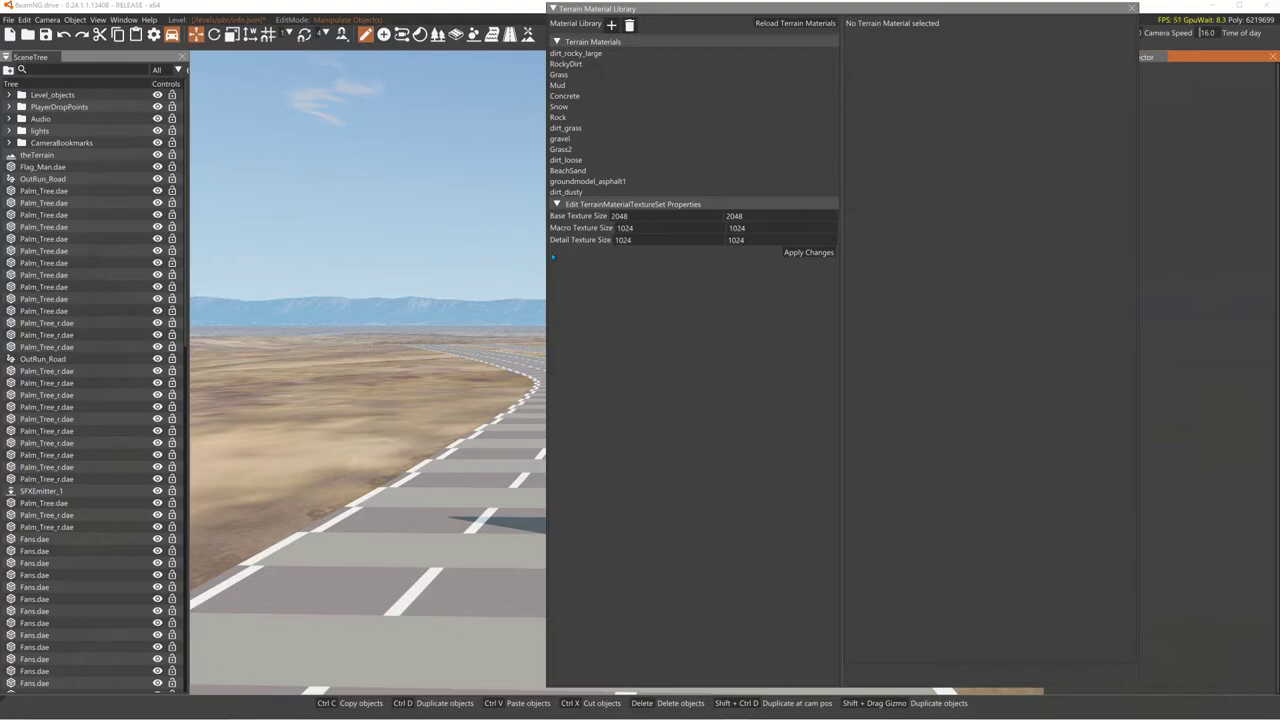
left_click_drag(563, 285, 879, 290)
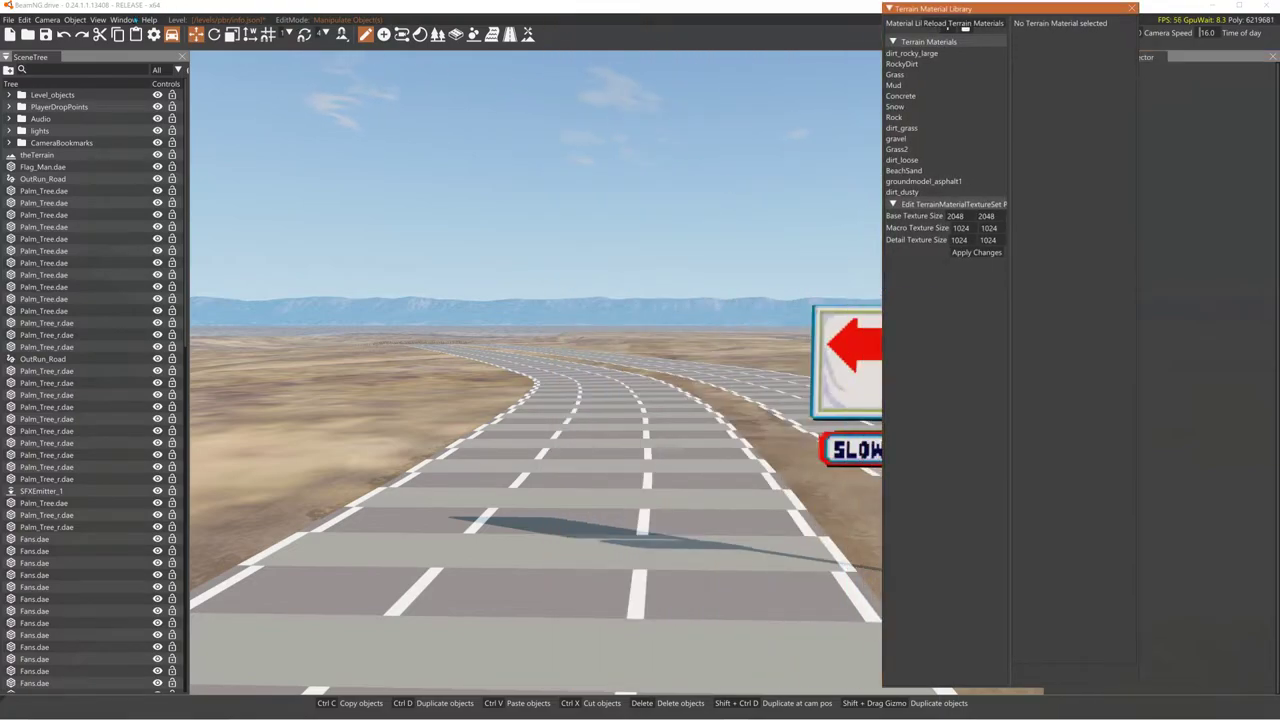
Place House_Brown.dae from the Asset Browser onto the road and rotate it about 172.69 degrees around Z to show its front
left_click(128, 20)
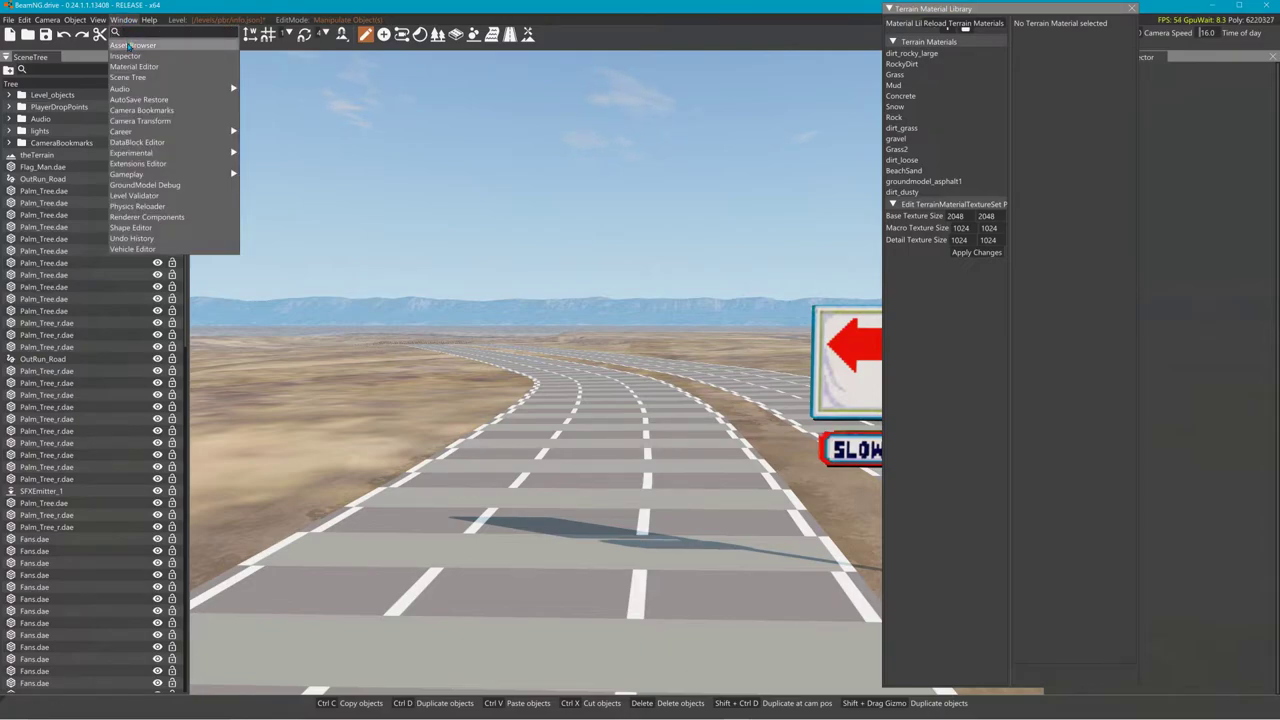
left_click(229, 47)
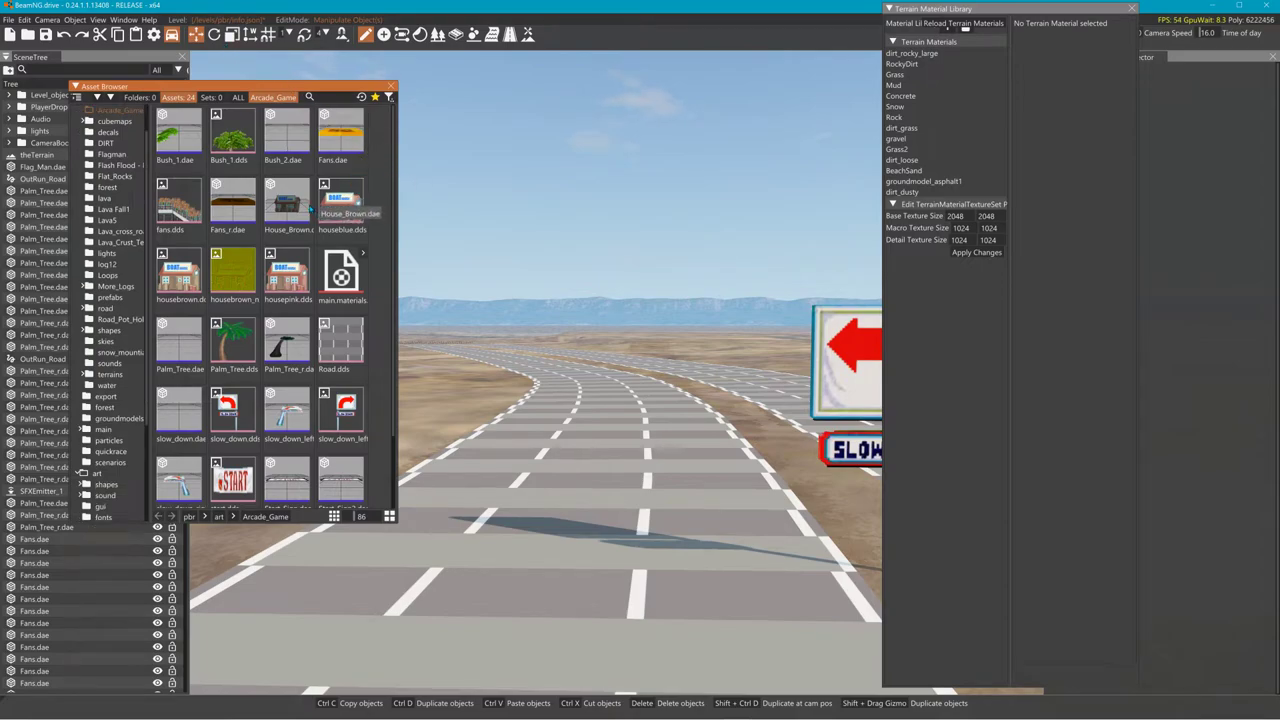
left_click_drag(290, 205, 473, 480)
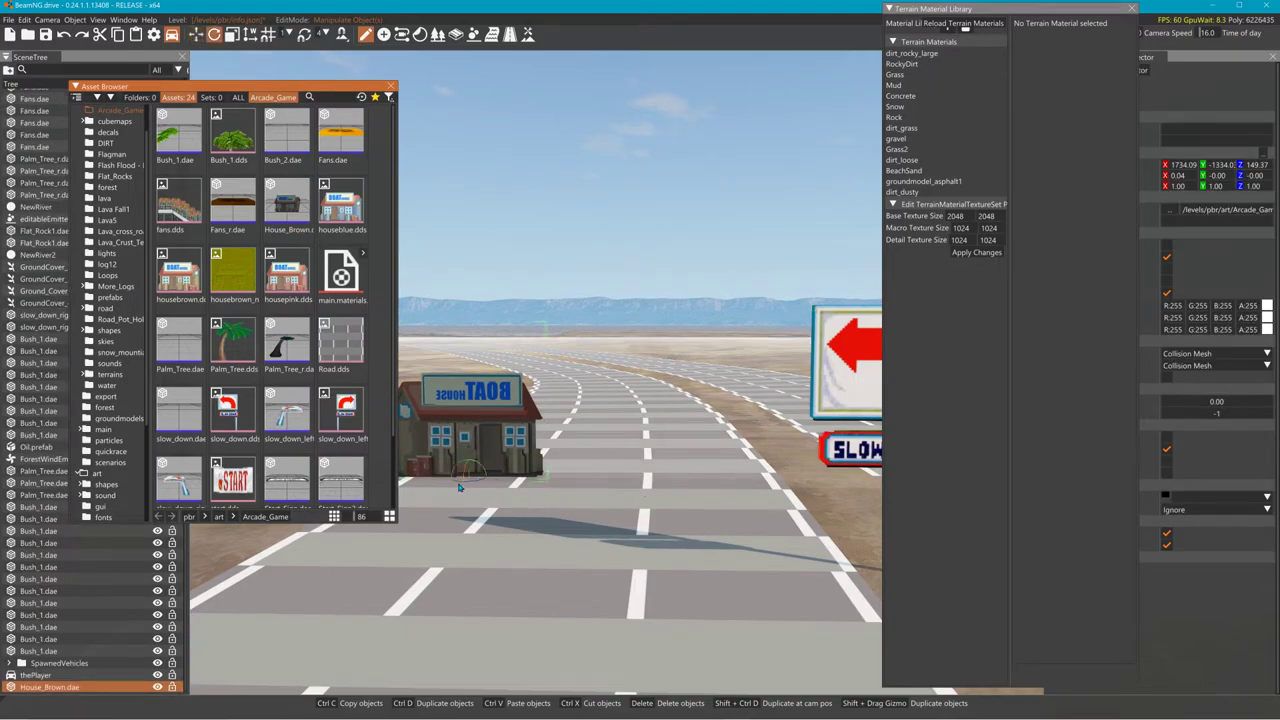
left_click_drag(470, 485, 538, 488)
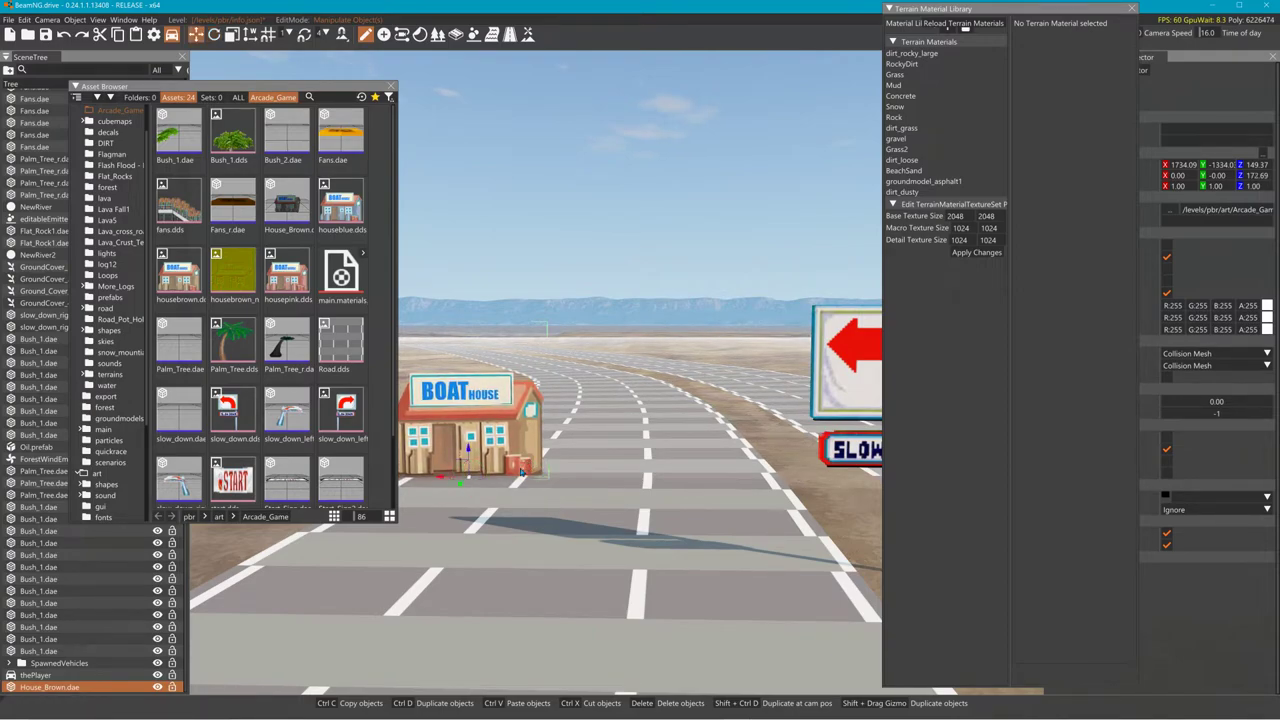
Move the house off the road onto the roadside strip, to about X 1719.44 and Y -1302.7
left_click_drag(444, 478, 820, 484)
right_click_drag(820, 484, 992, 449)
key("s")
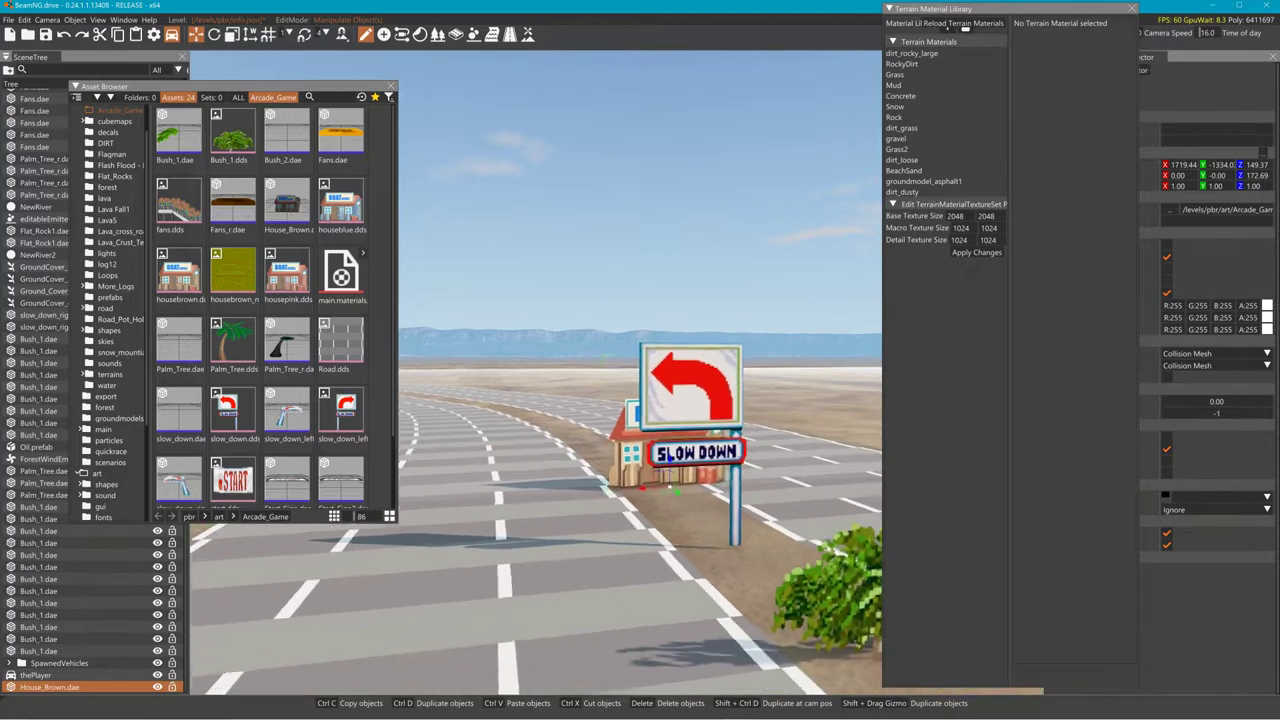
key("s")
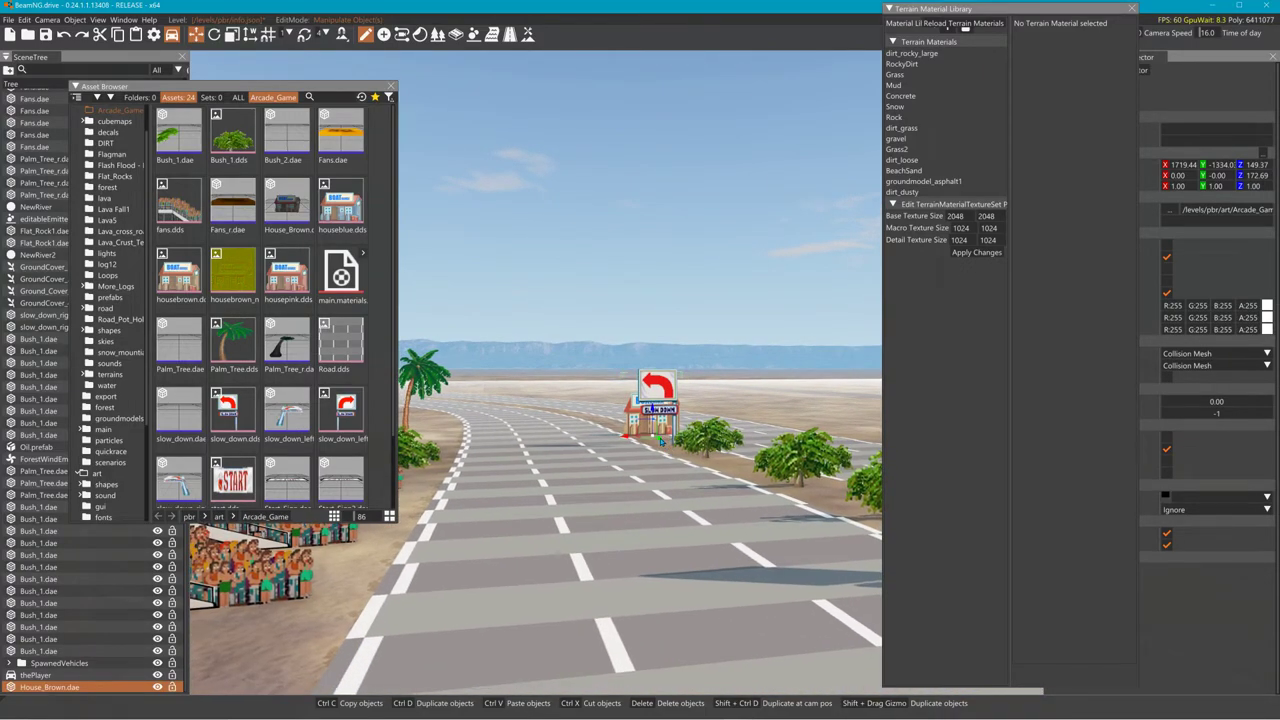
left_click_drag(664, 444, 806, 519)
Raise the house at the roadside to a Z position of about 150.27
key("s")
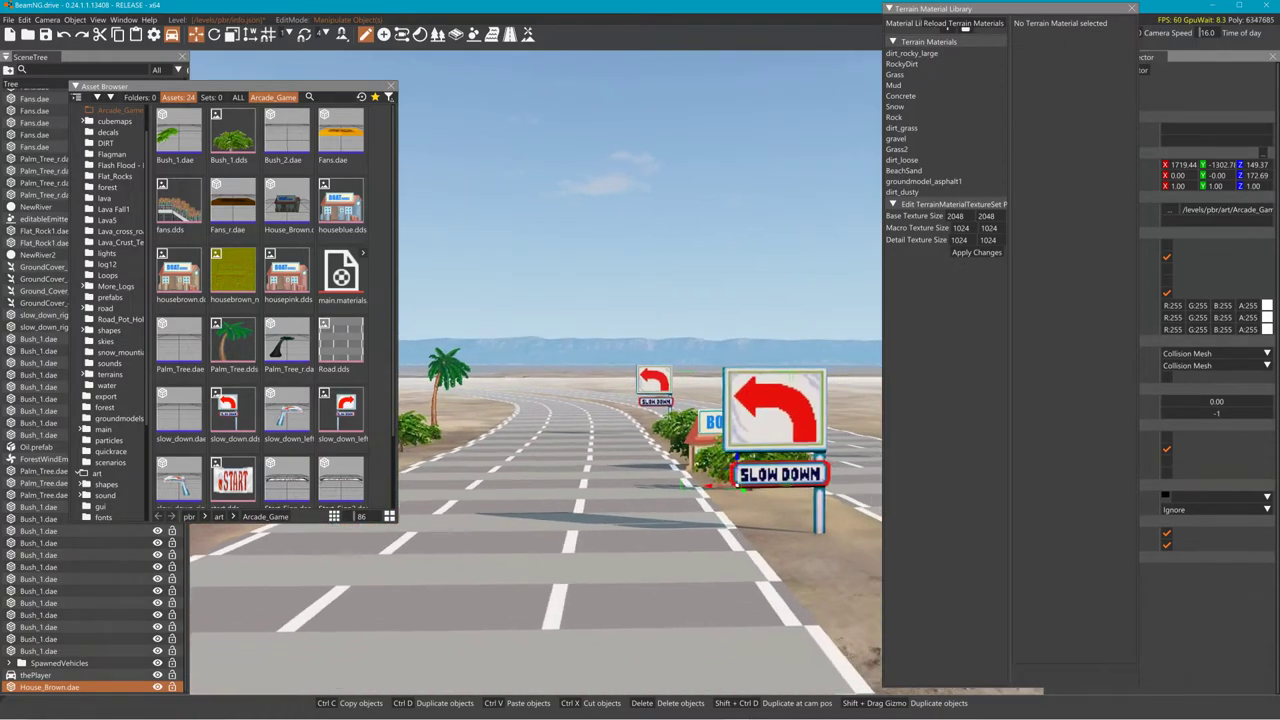
key("w")
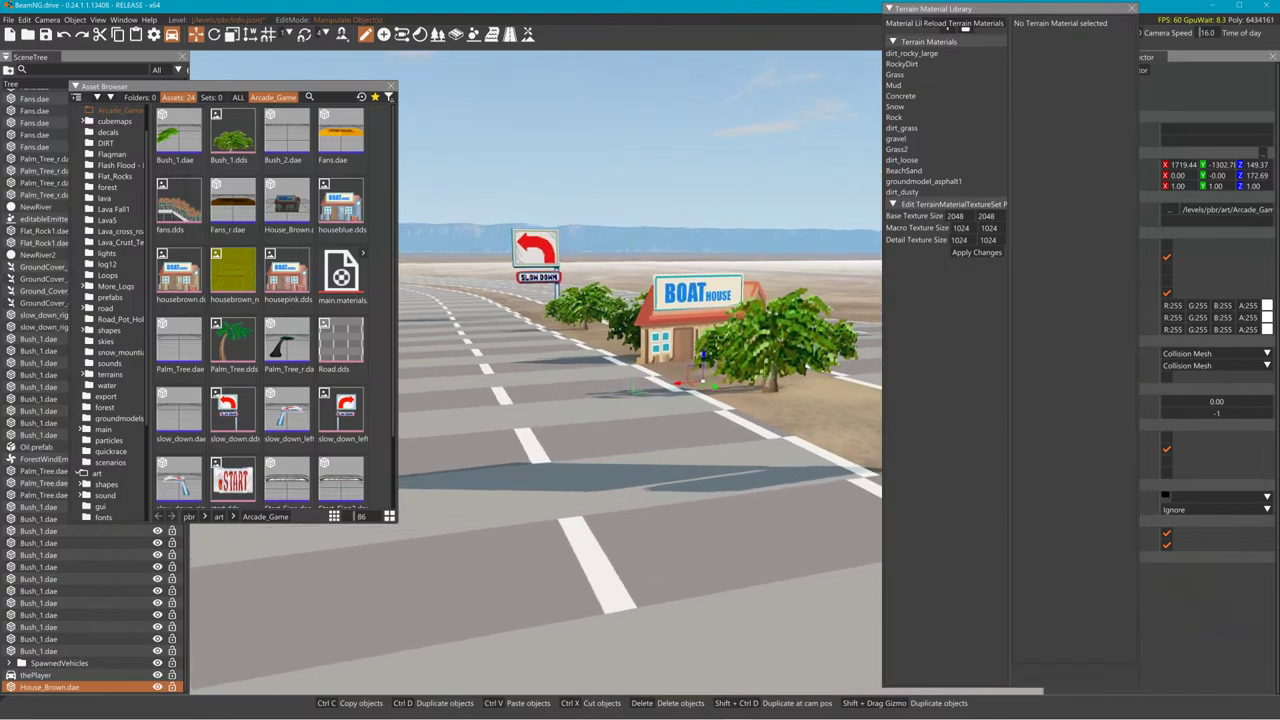
key("w")
left_click_drag(768, 426, 756, 373)
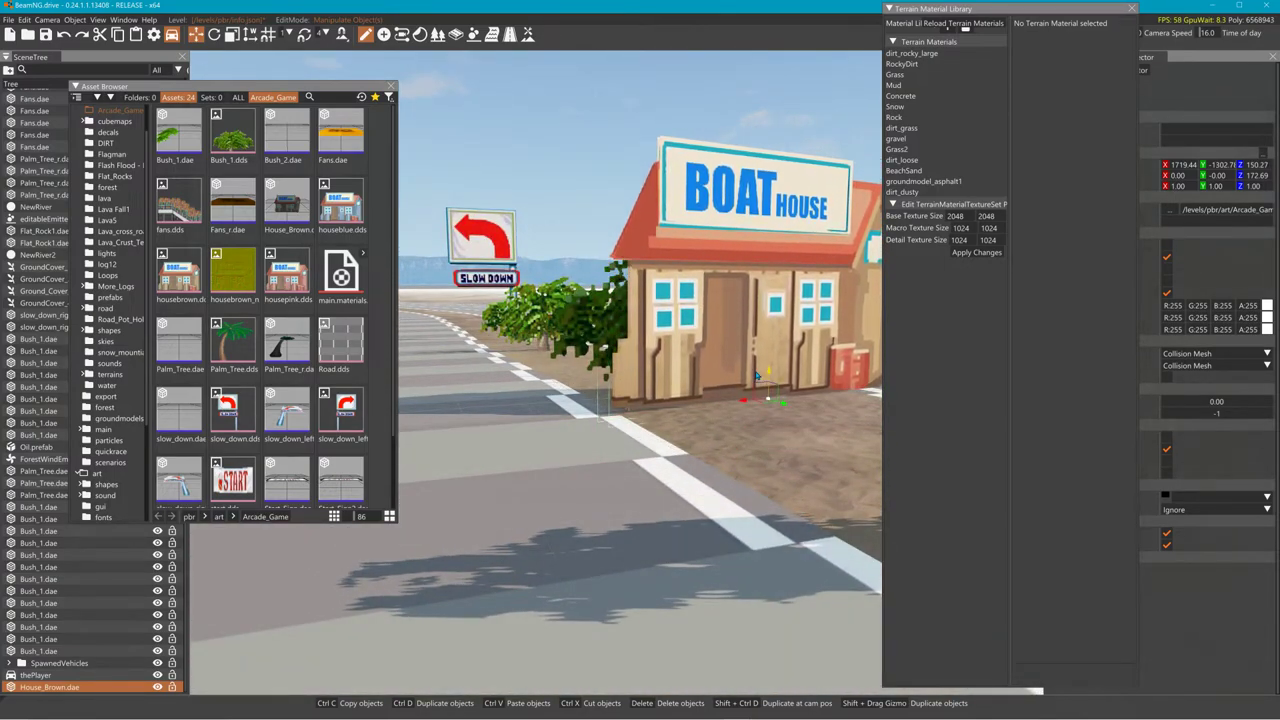
Examine the boat house's placement between the bushes and slow-down signs from near and far along the road
key("s")
right_click_drag(766, 396, 640, 396)
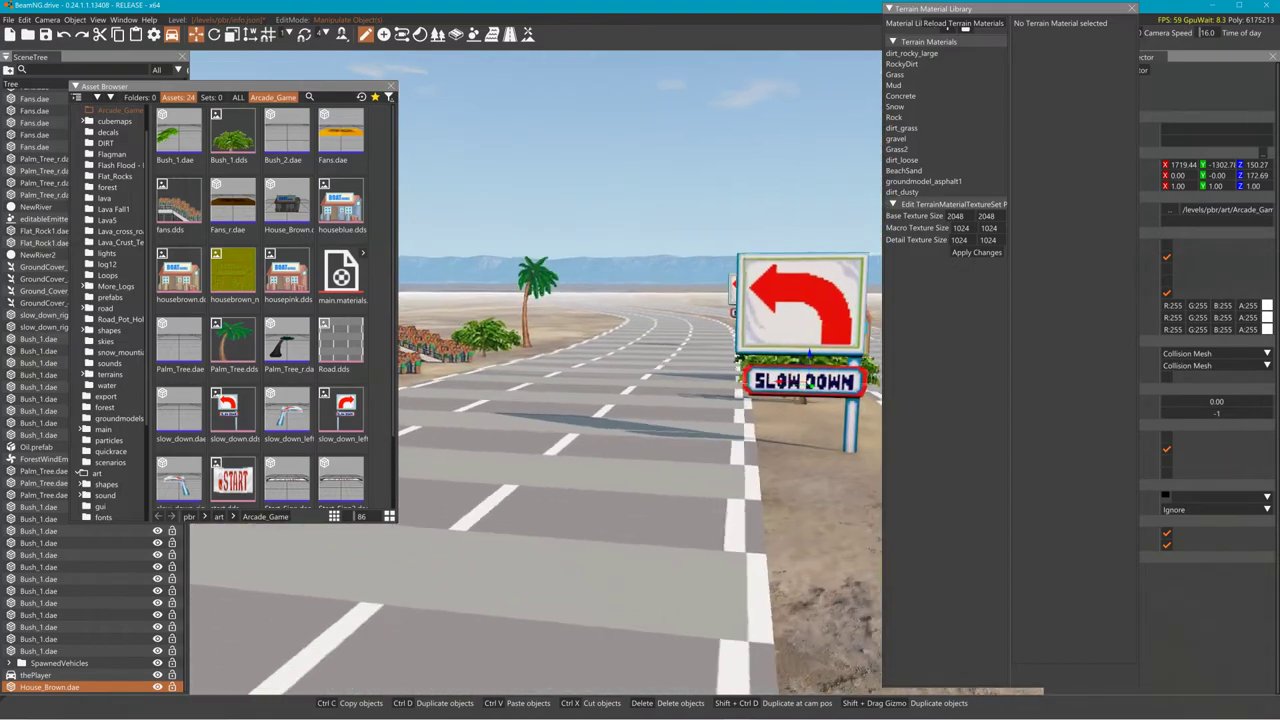
key("w")
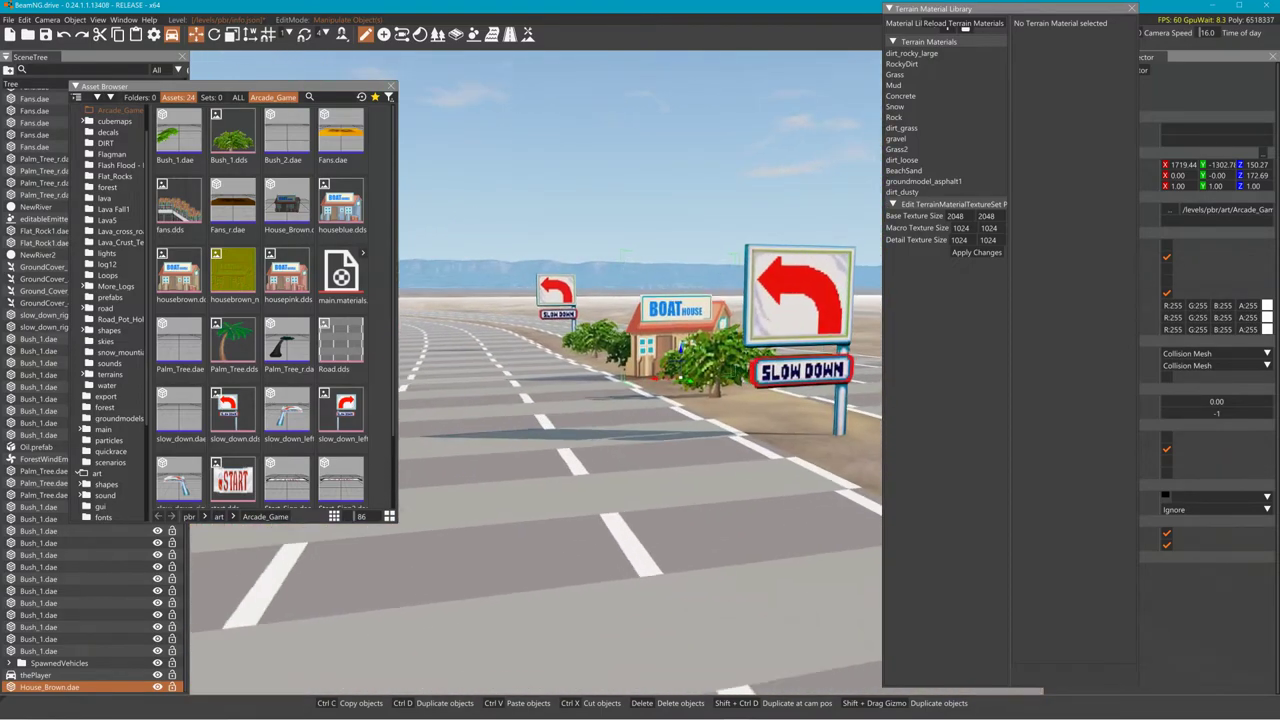
key("w")
key("s")
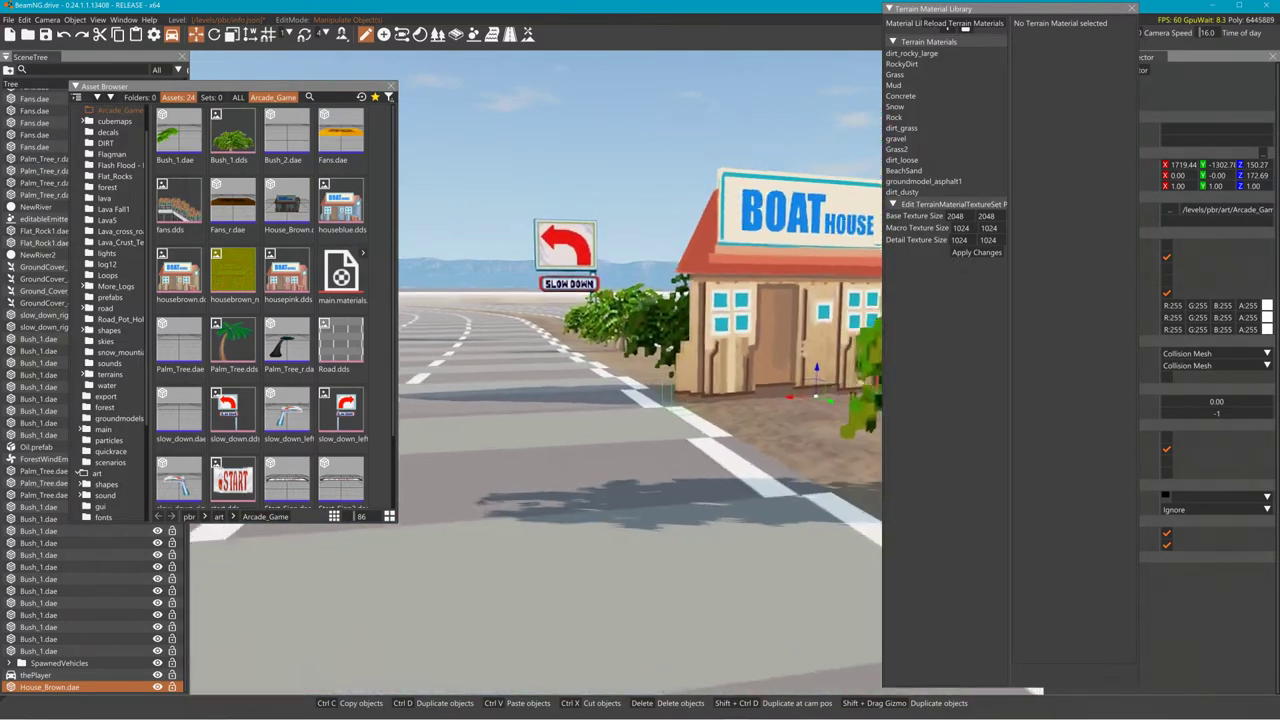
key("s")
Fly around past the parked truck and palm trees, and inspect the boat house again from the oncoming driving direction
right_click_drag(640, 396, 449, 316)
key("w")
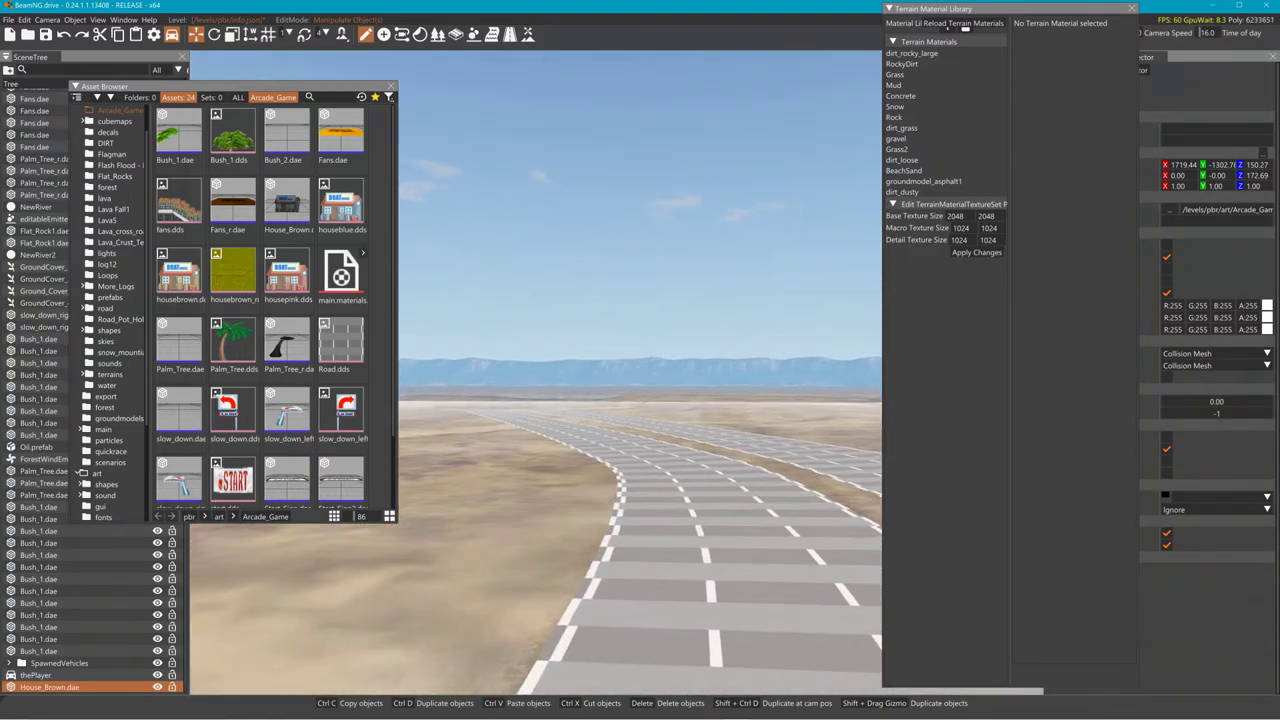
key("w")
right_click_drag(640, 360, 455, 442)
key("w")
key("w")
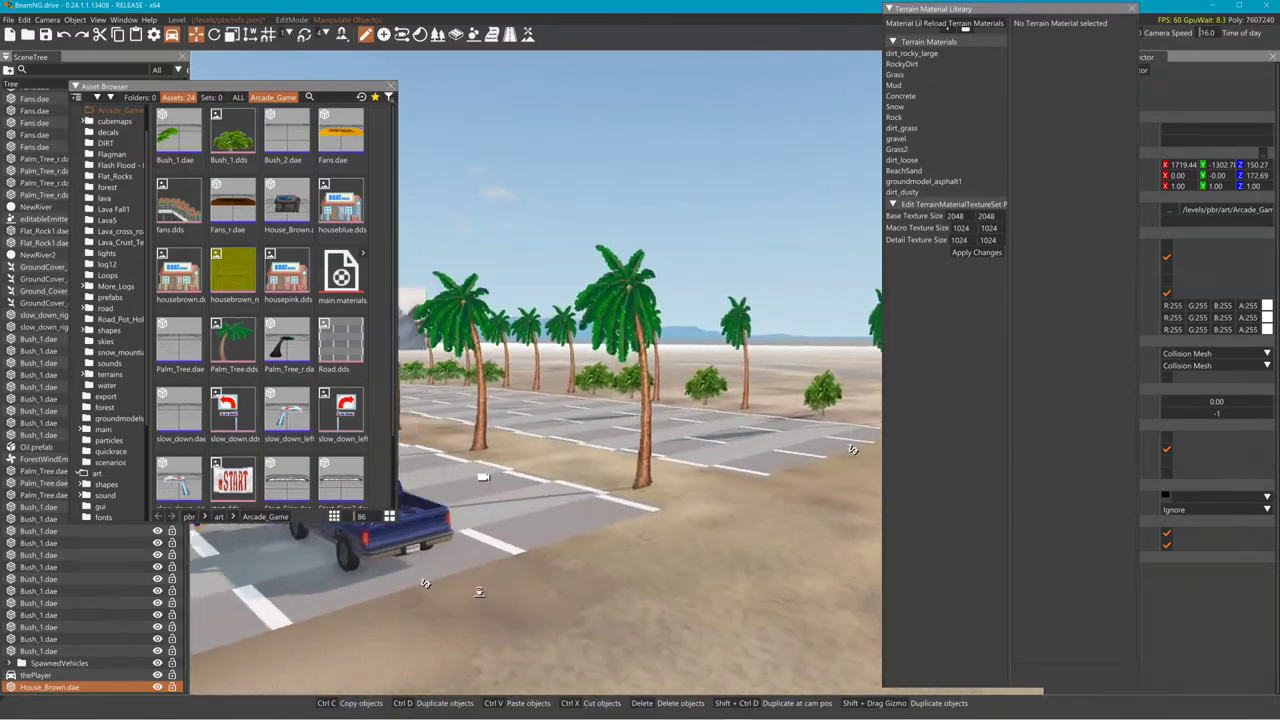
key("w")
right_click_drag(600, 500, 680, 508)
key("w")
key("a")
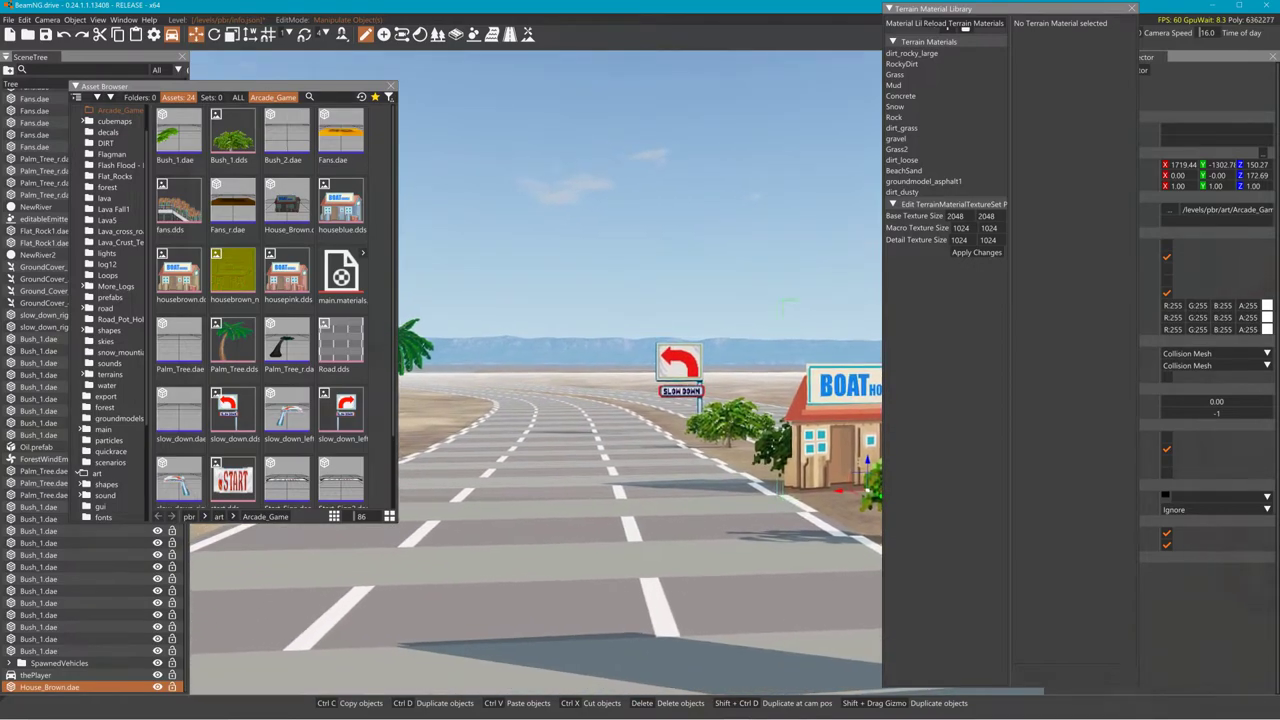
key("s")
right_click_drag(680, 508, 673, 465)
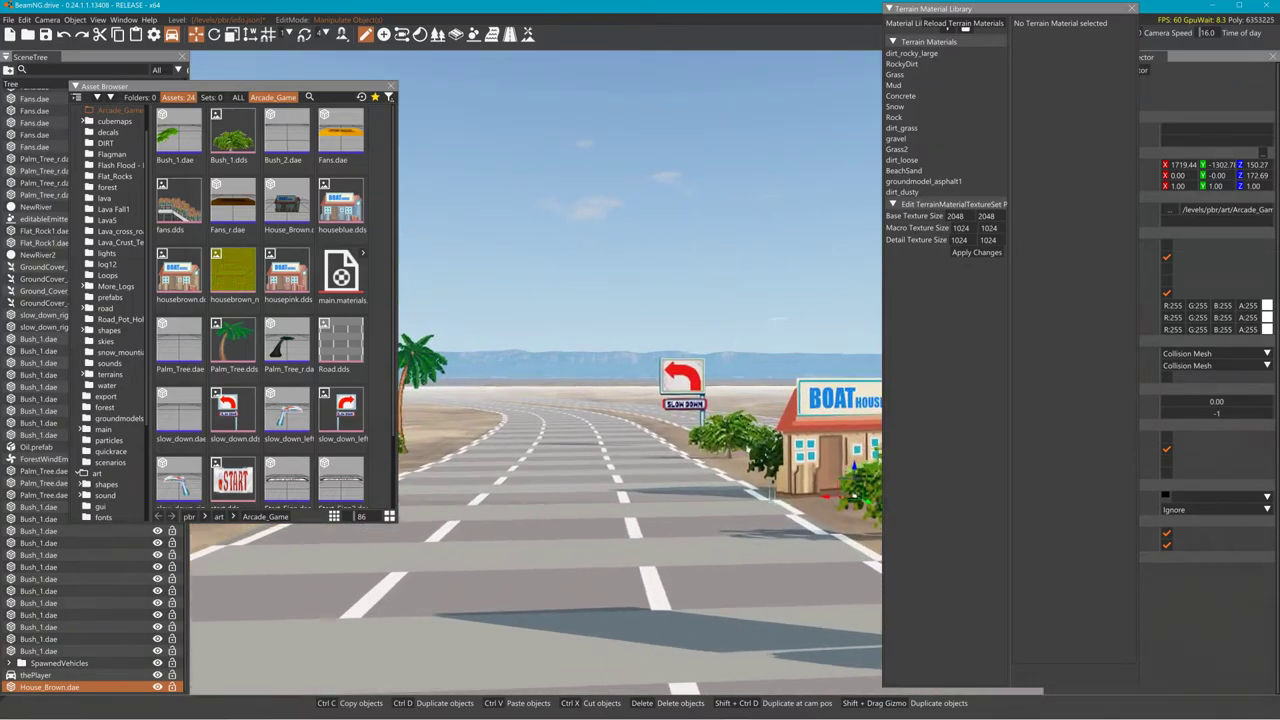
Check how the boat house and slow-down signs line up when approaching the curve along the road
key("w")
mouse_move(640, 420)
right_mouse_down()
mouse_move(720, 420)
mouse_move(530, 420)
mouse_move(780, 420)
mouse_move(665, 420)
right_mouse_up()
key("s")
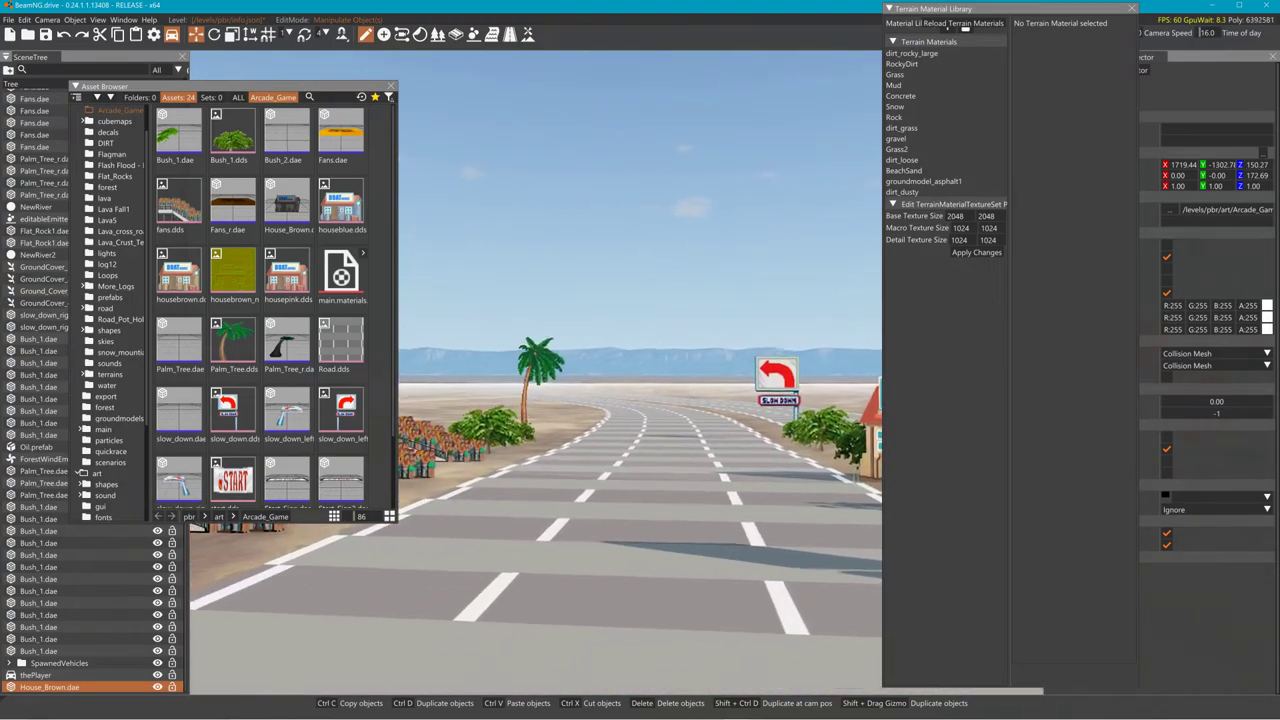
key("d")
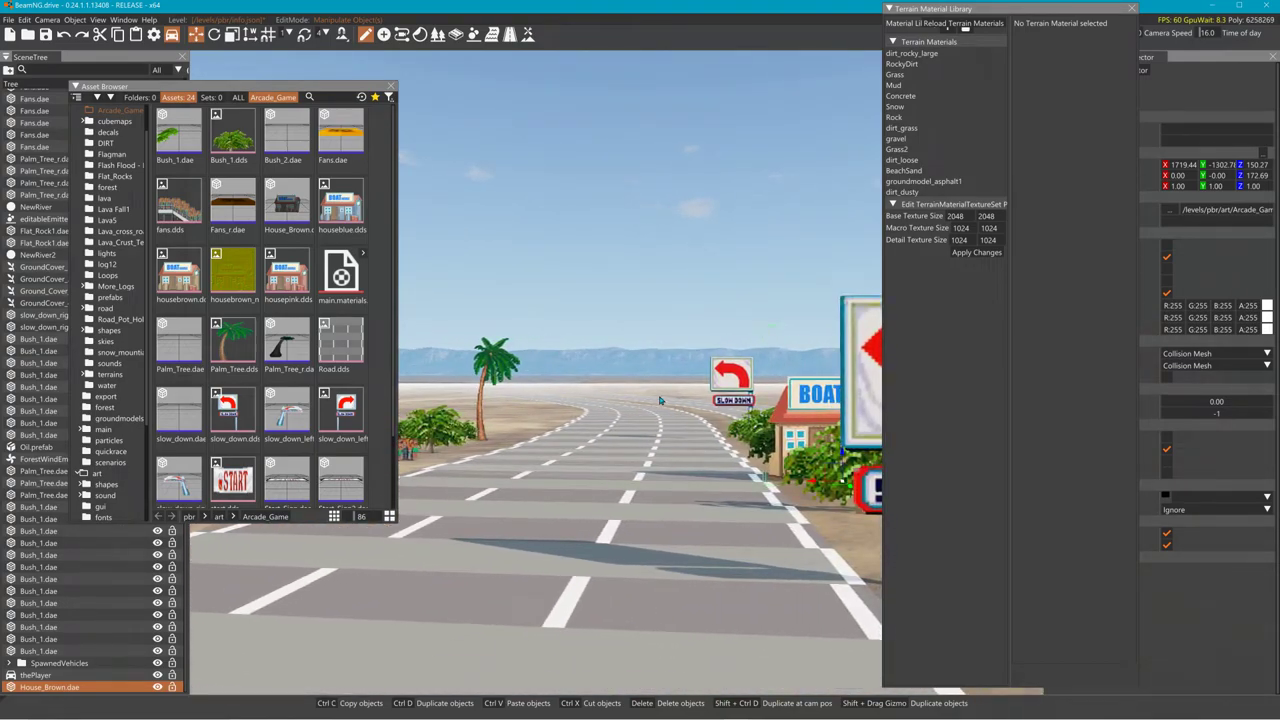
Open the Mission Editor, enlarge its window to view the mission list, and close it again
left_click(122, 20)
mouse_move(153, 176)
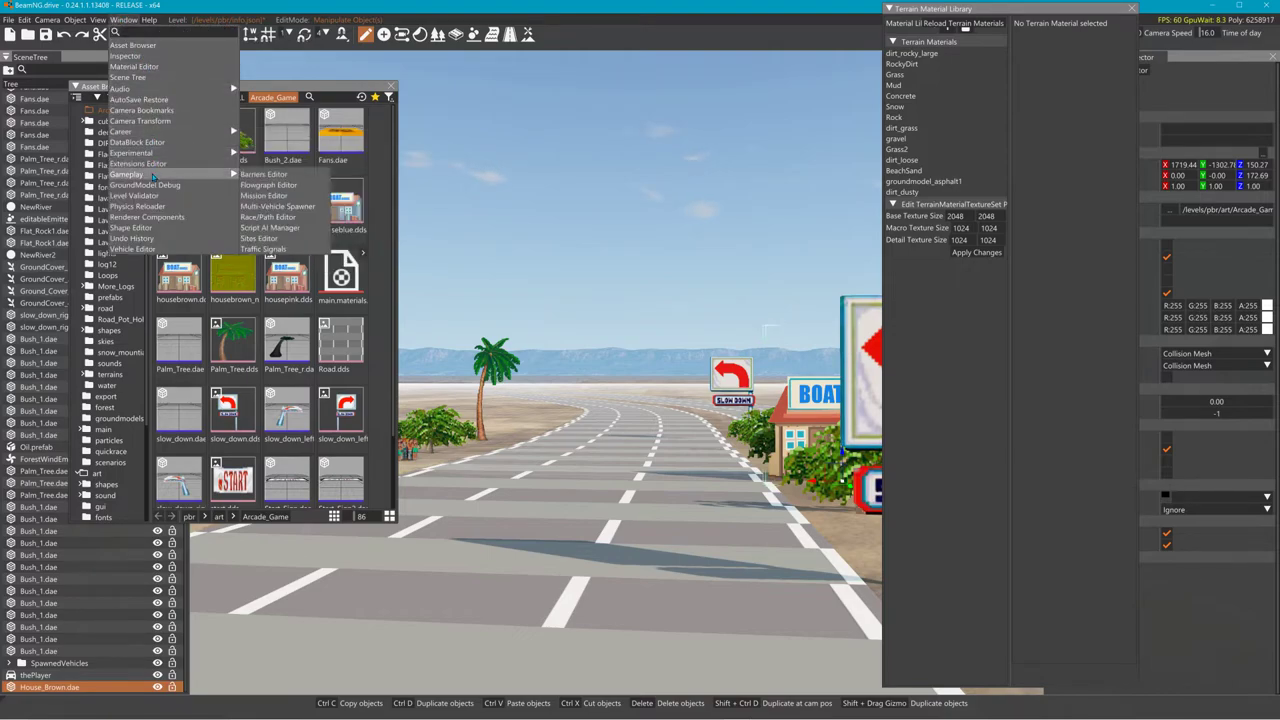
left_click(277, 199)
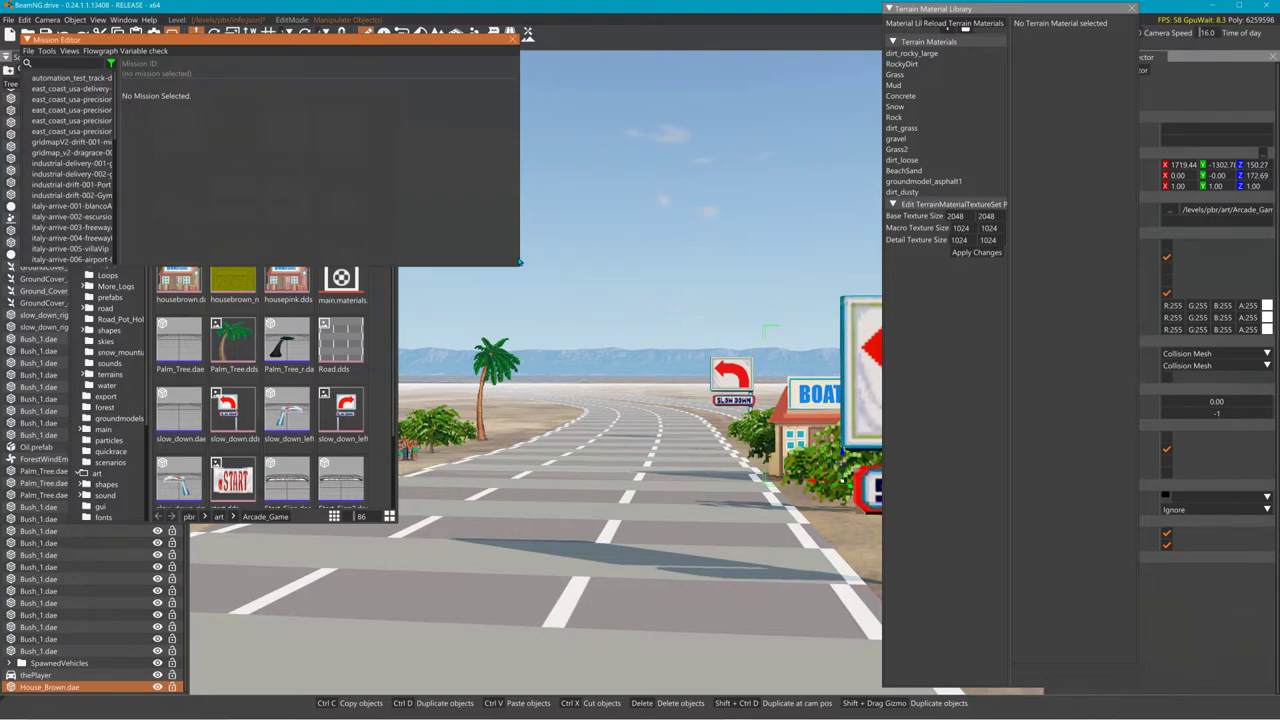
left_click_drag(516, 263, 672, 402)
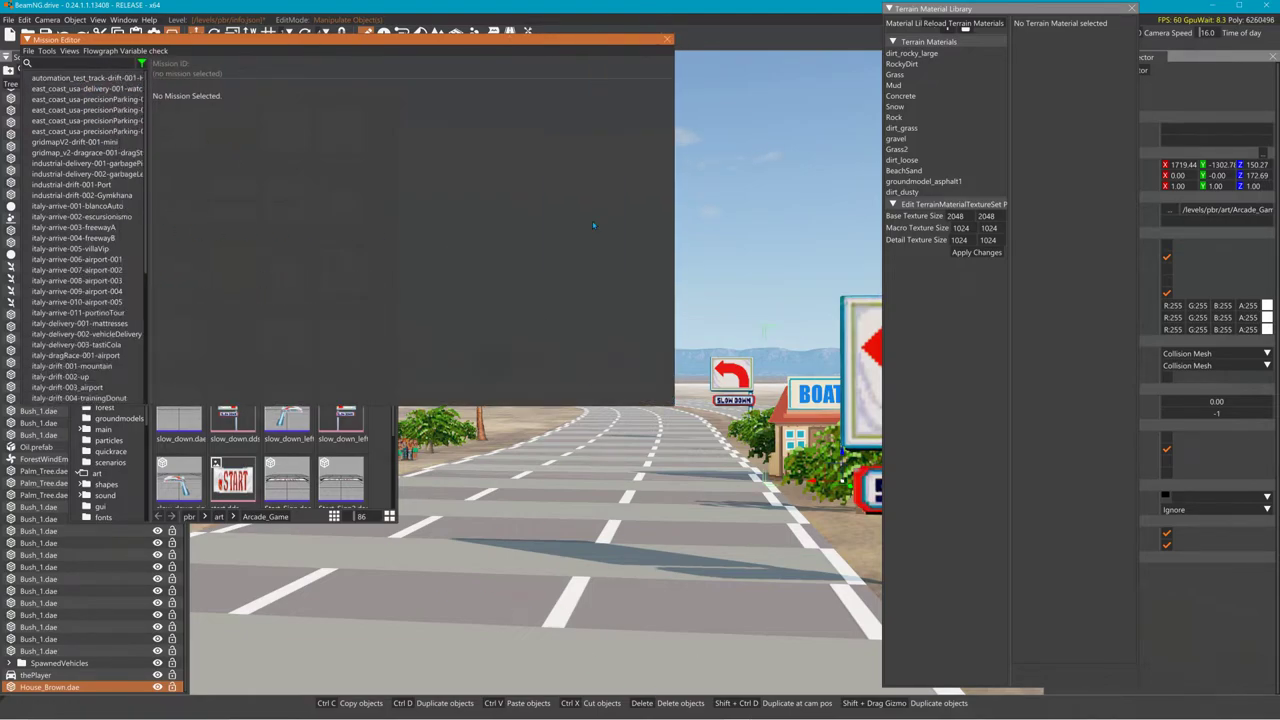
left_click(667, 41)
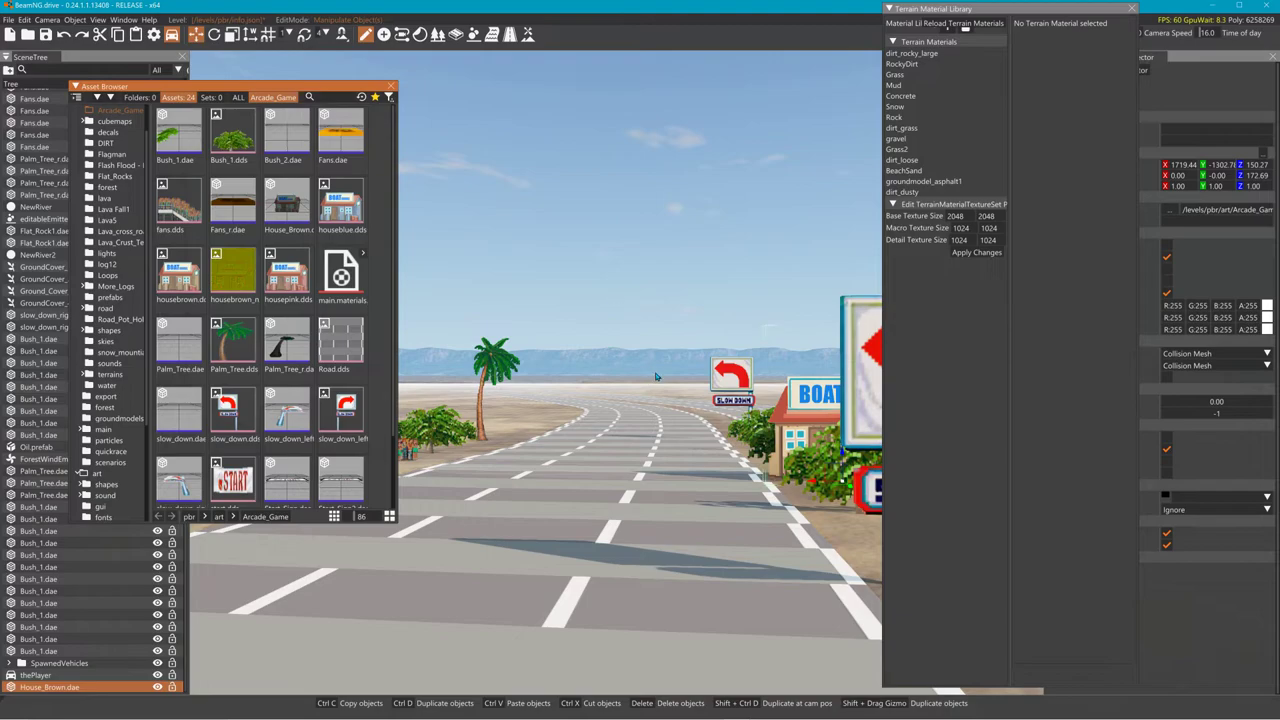
Fly back to the start sign and examine the palm-lined road from there towards the boat house
right_click_drag(640, 360, 815, 385)
key("s")
right_click_drag(640, 360, 380, 355)
key("w")
key("w")
right_click_drag(382, 648, 340, 665)
key("w")
right_click_drag(640, 360, 665, 308)
key("s")
key("w")
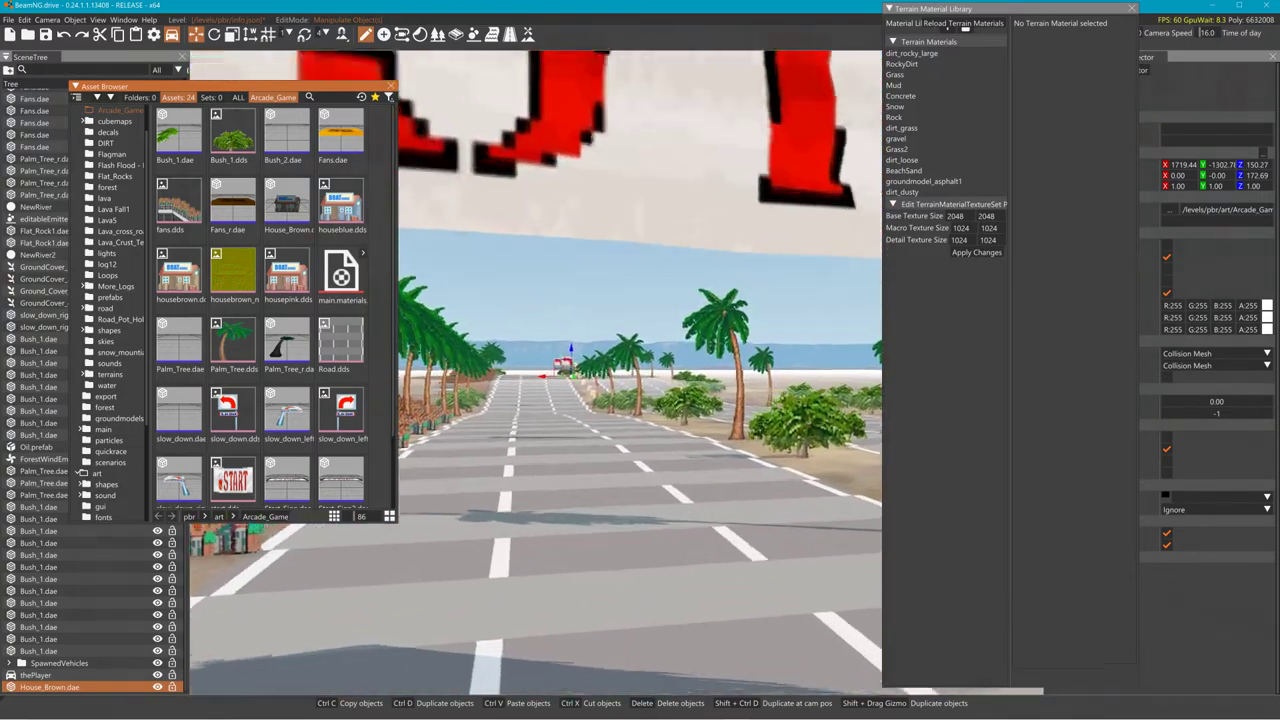
key("w")
key("w")
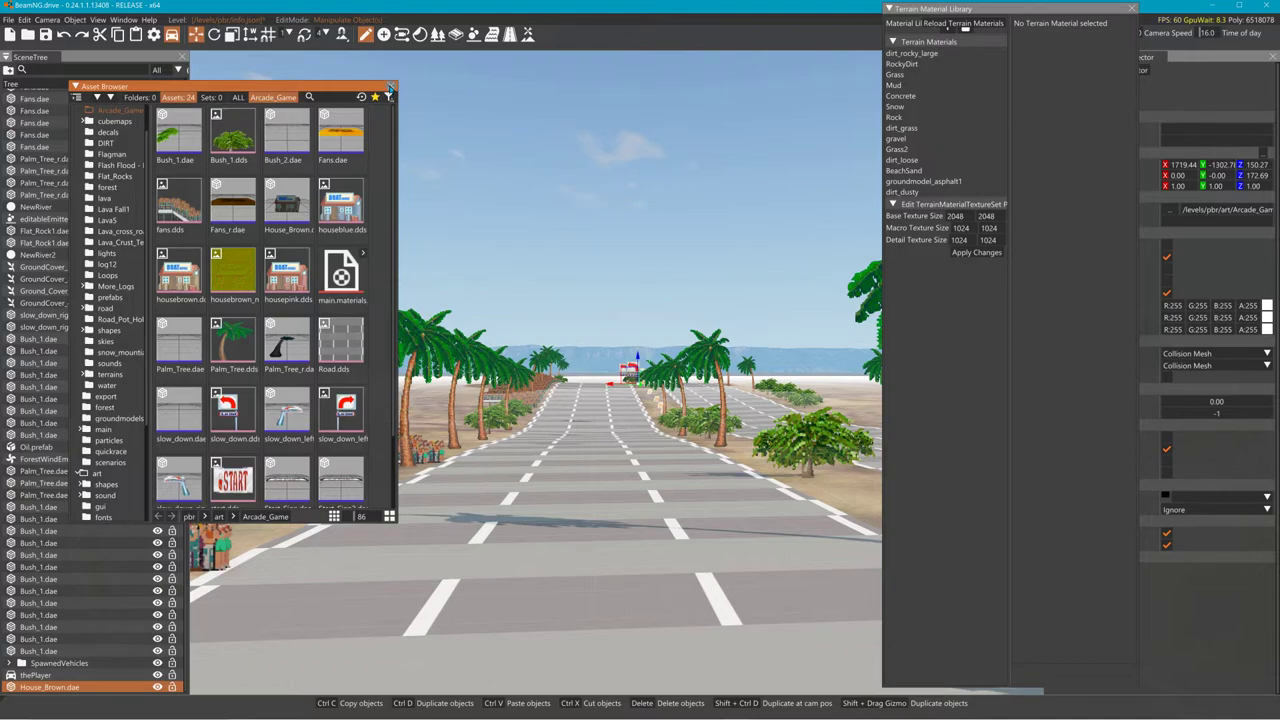
Duplicate the boat house across the road and position the copy near the palm tree, at about X 1740.55, Y -1327.9 and Z 149.30
left_click(390, 89)
key("w")
key("w")
right_click_drag(536, 372, 780, 420)
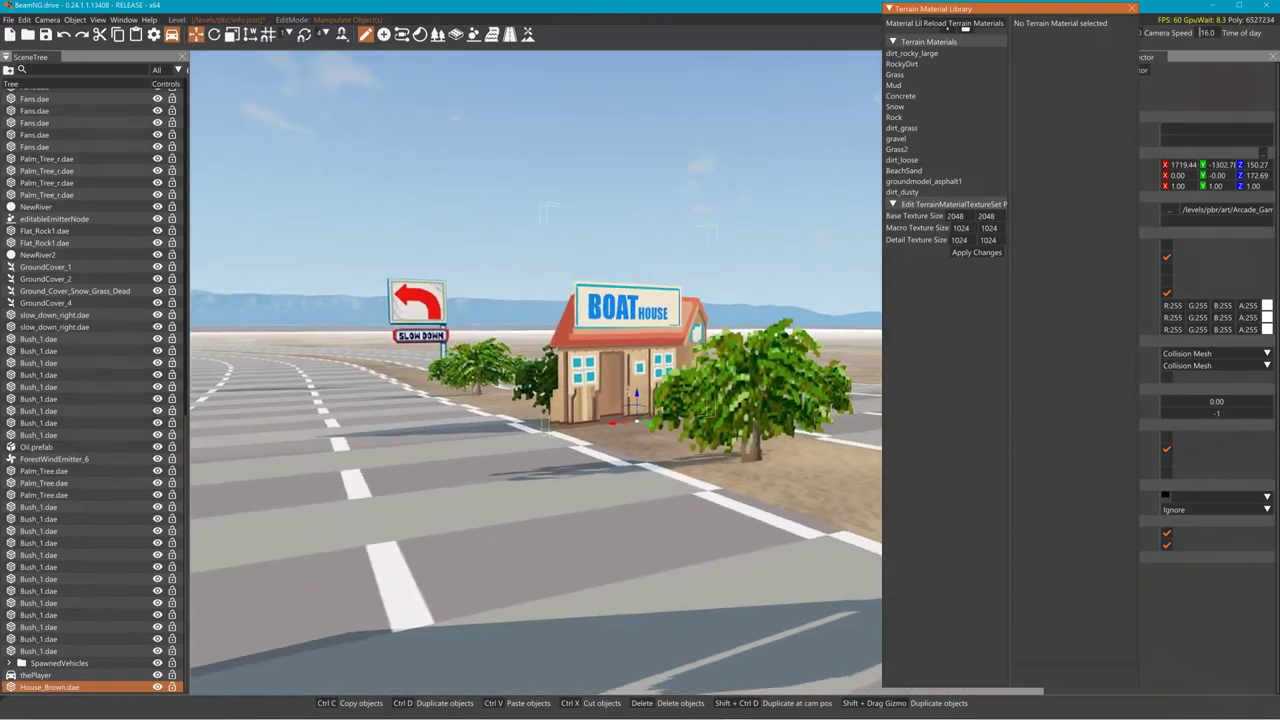
key("w")
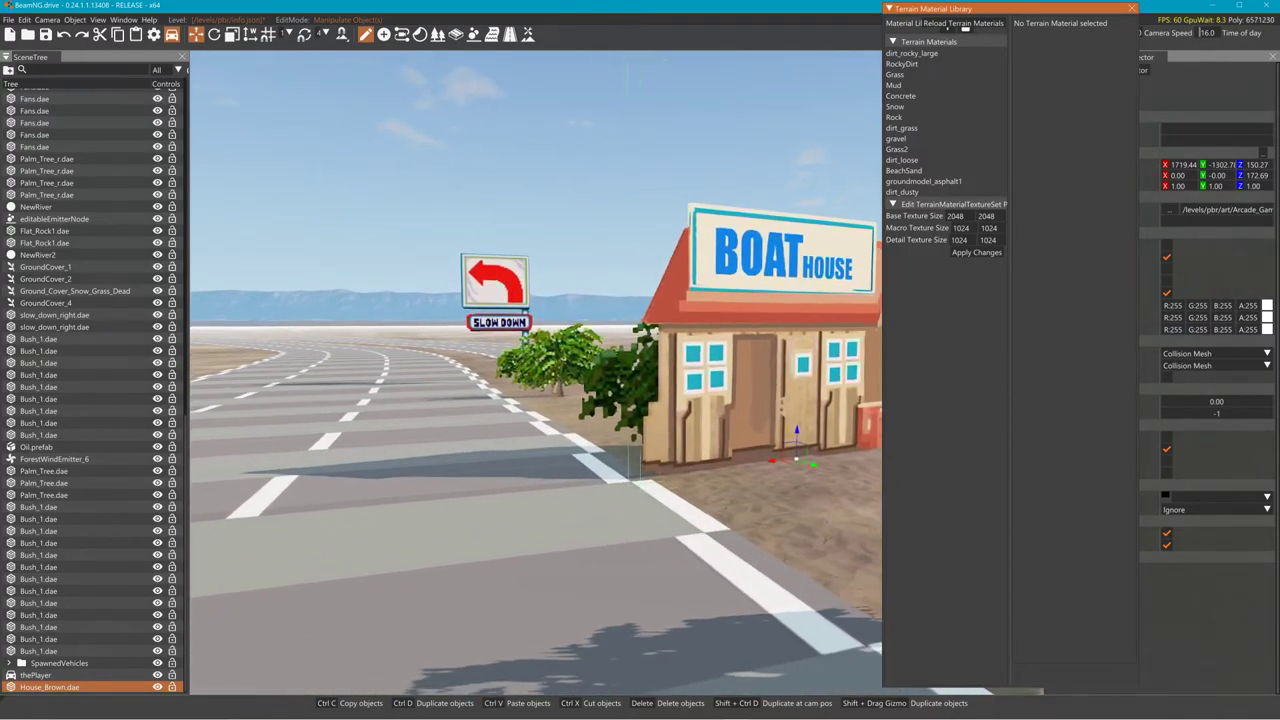
key("s")
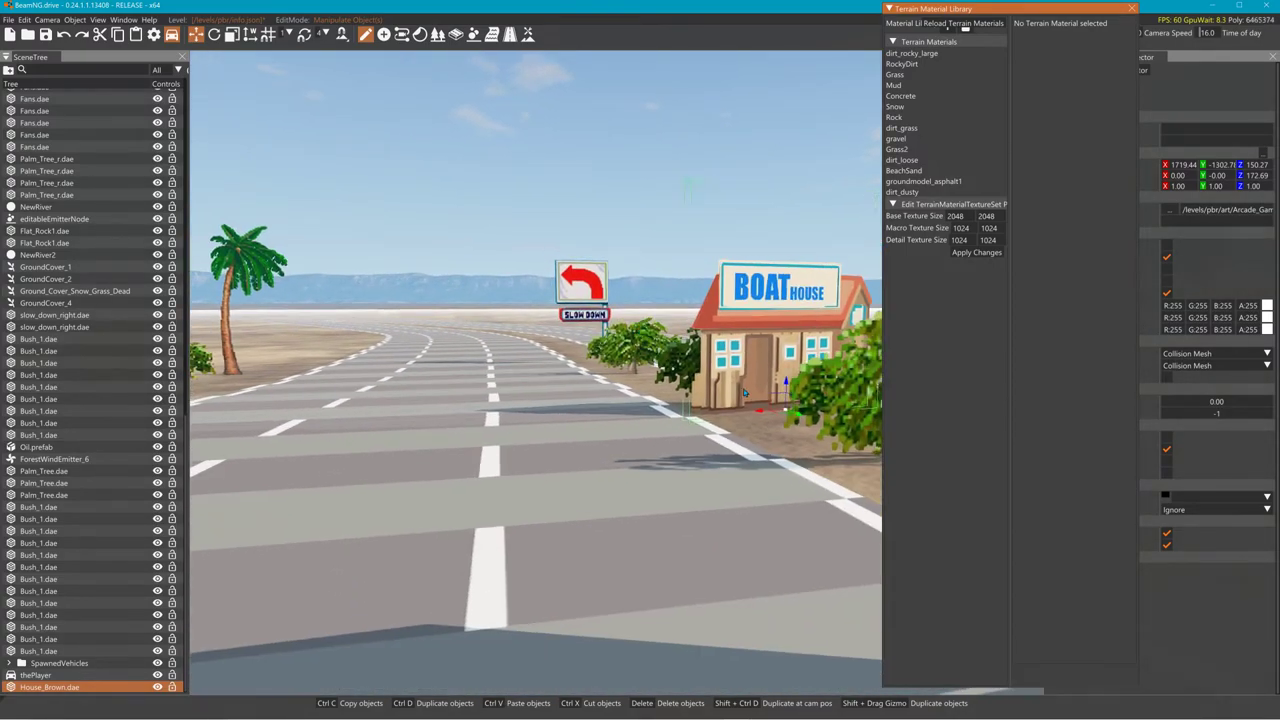
left_click_drag(760, 413, 266, 446, "shift")
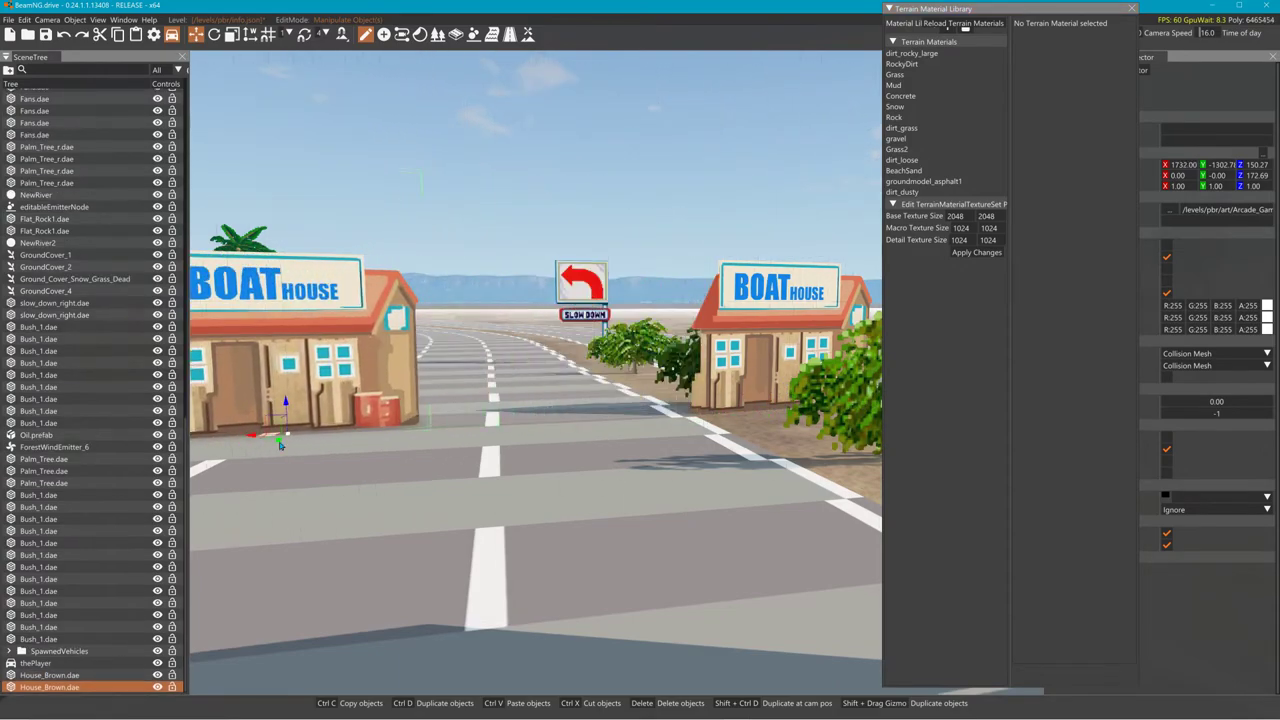
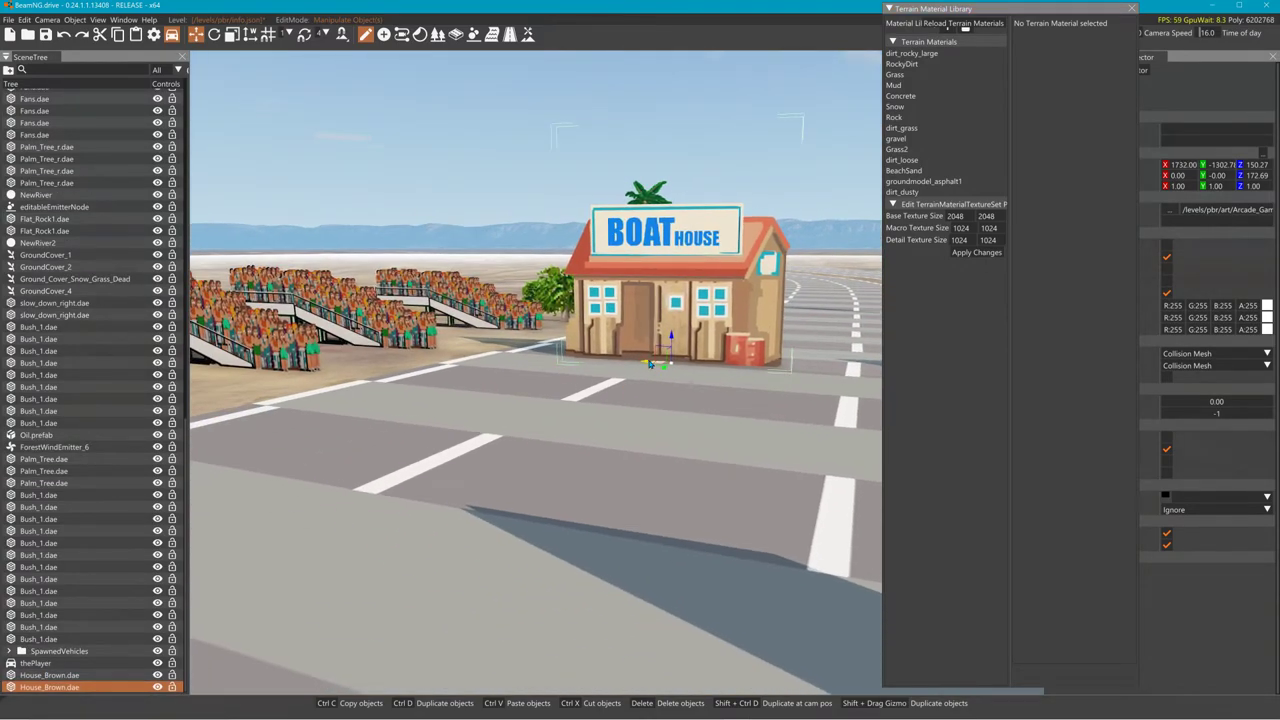
left_click_drag(648, 362, 391, 323)
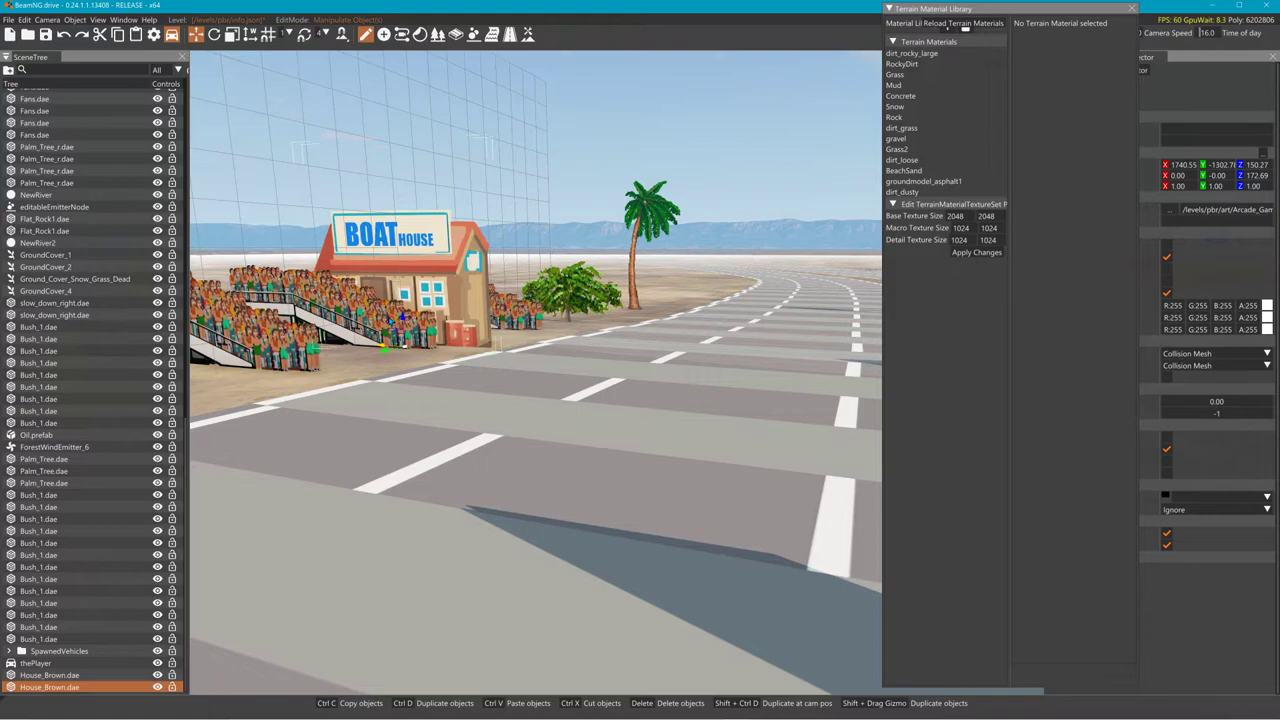
mouse_move(391, 323)
right_mouse_down()
mouse_move(570, 323)
mouse_move(550, 345)
mouse_move(390, 345)
right_mouse_up()
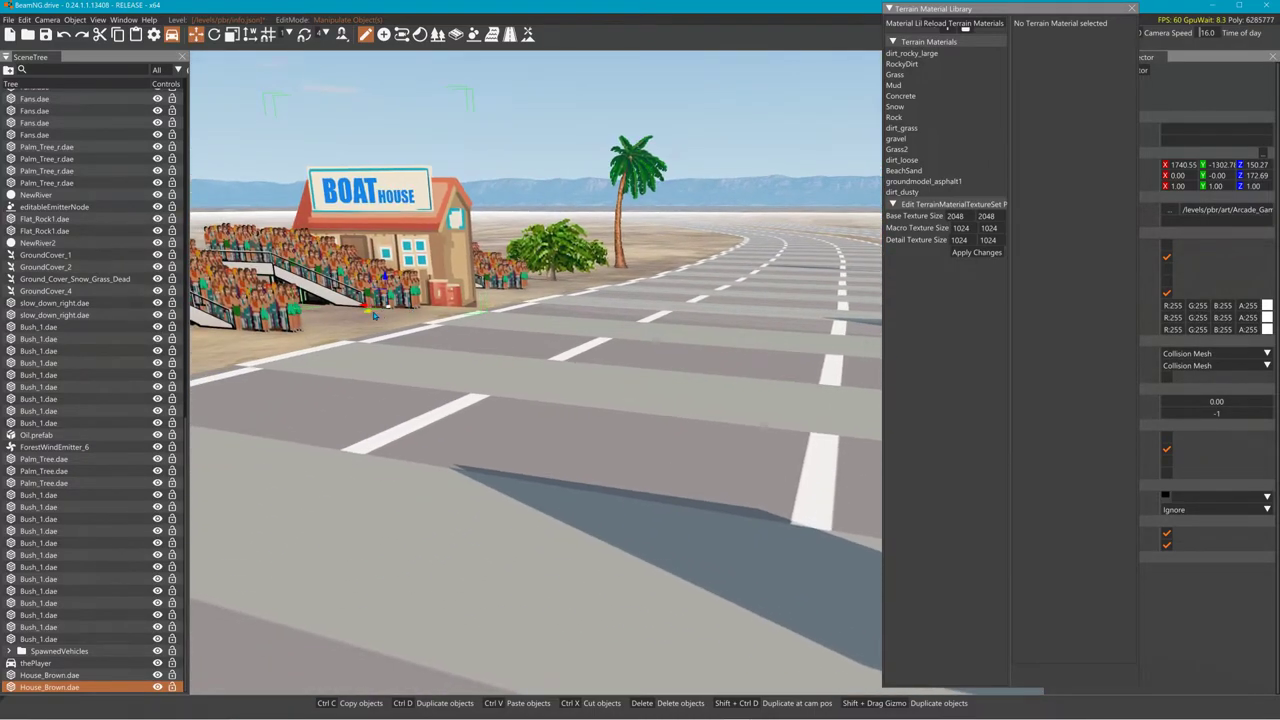
left_click_drag(378, 316, 654, 231)
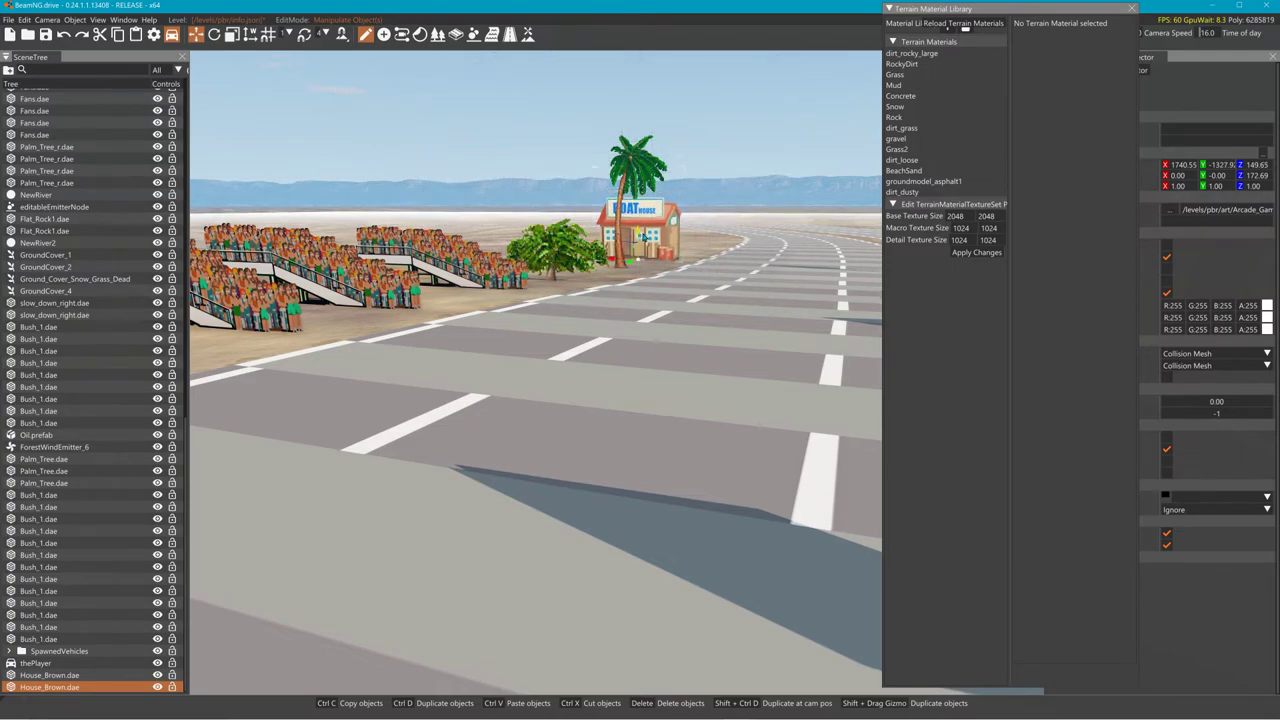
Switch to Blender, select the whole house hierarchy, and mirror it along the global X axis
key("alt+Tab")
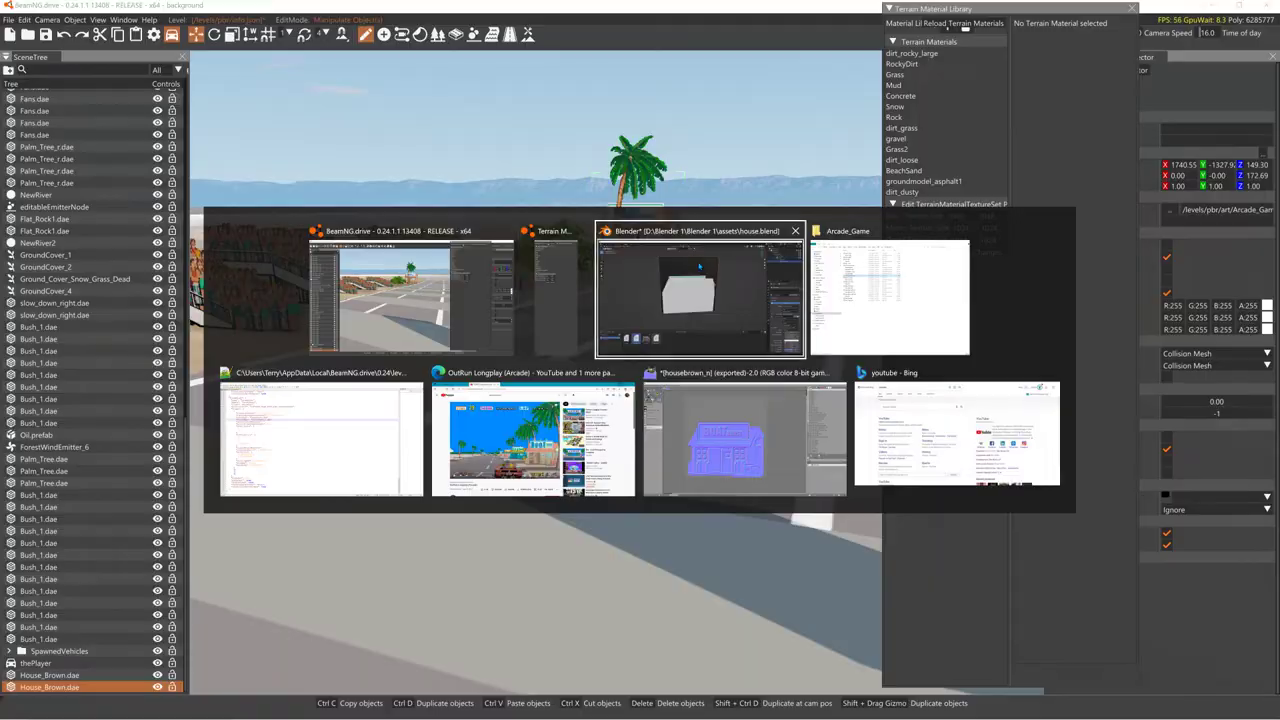
left_click(750, 290)
left_click_drag(420, 147, 759, 441)
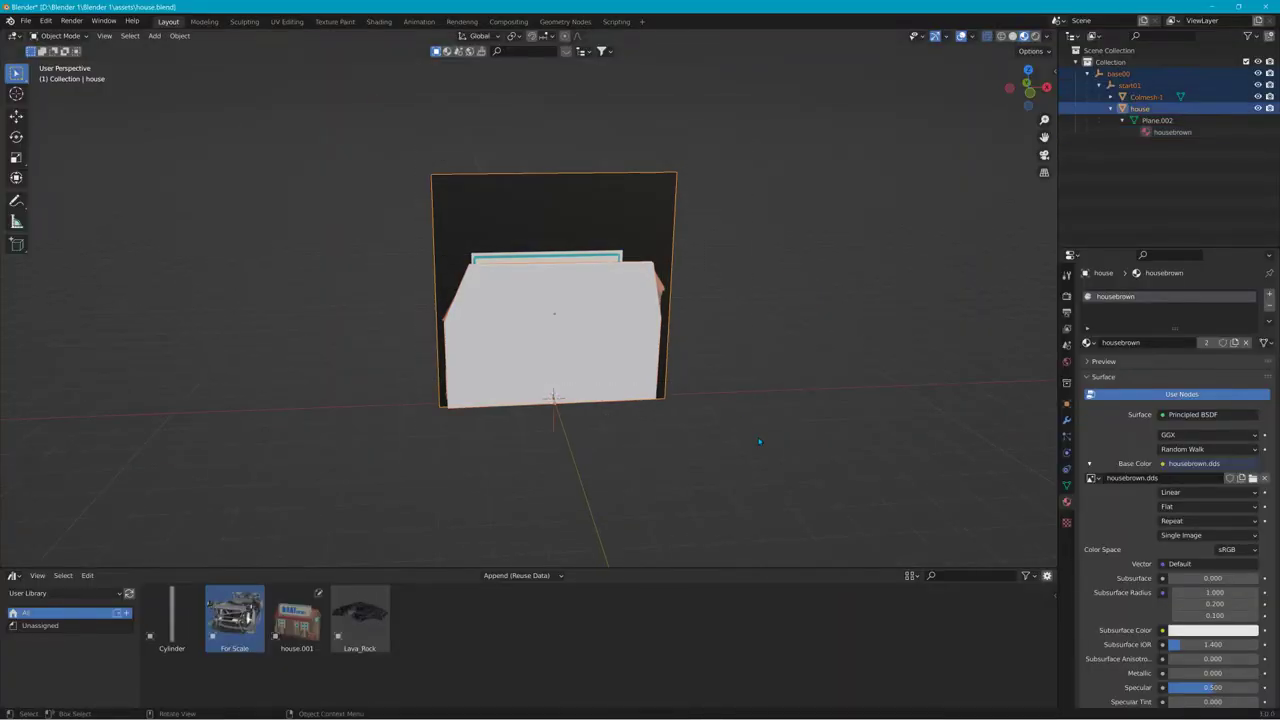
left_click(158, 37)
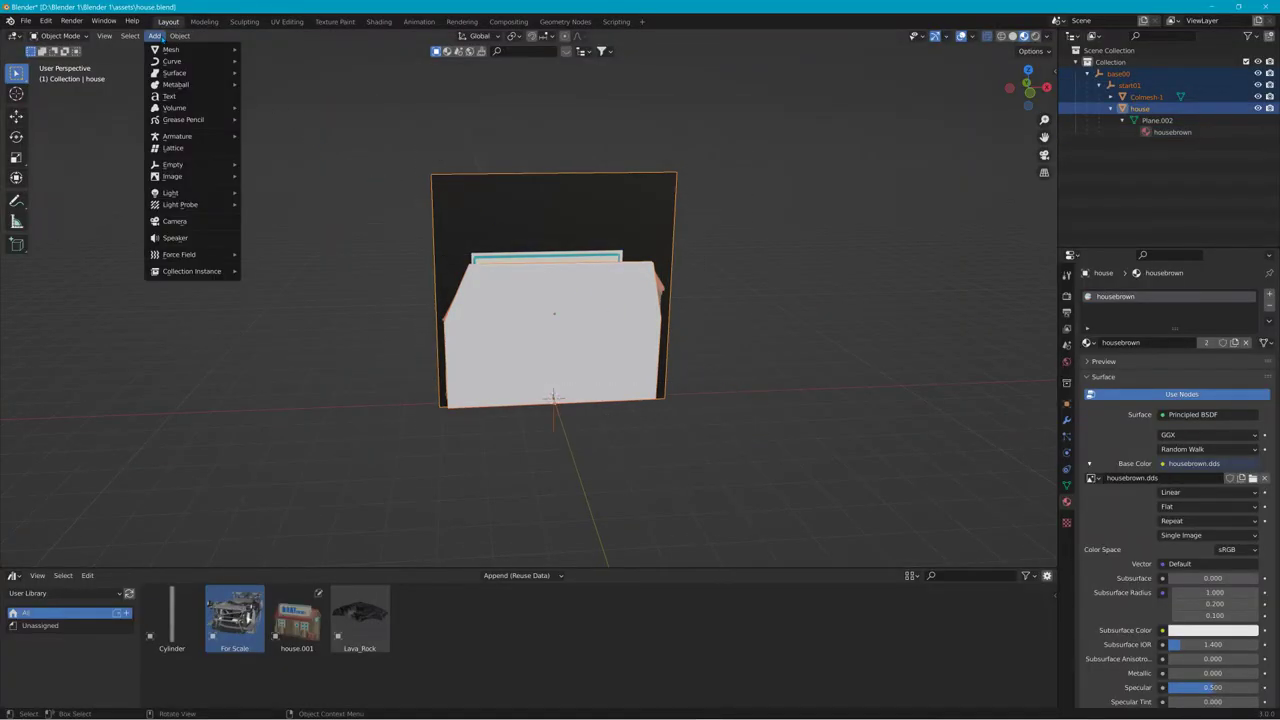
mouse_move(165, 49)
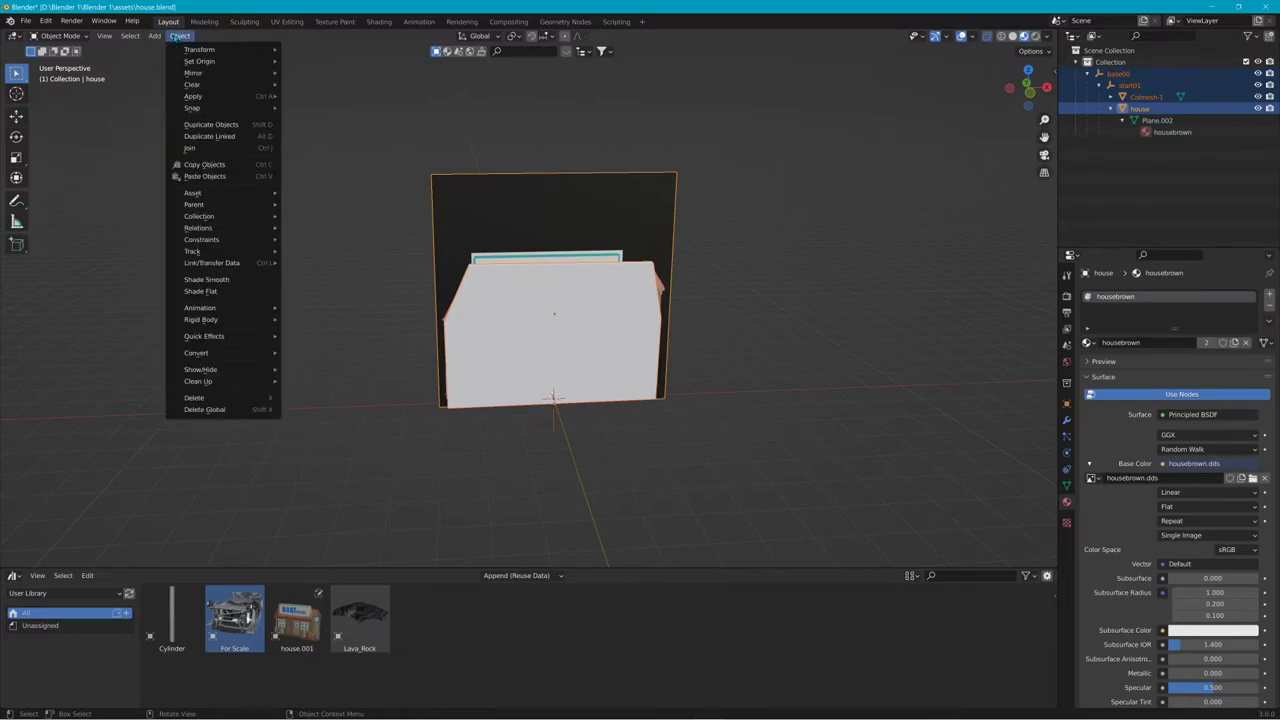
mouse_move(198, 73)
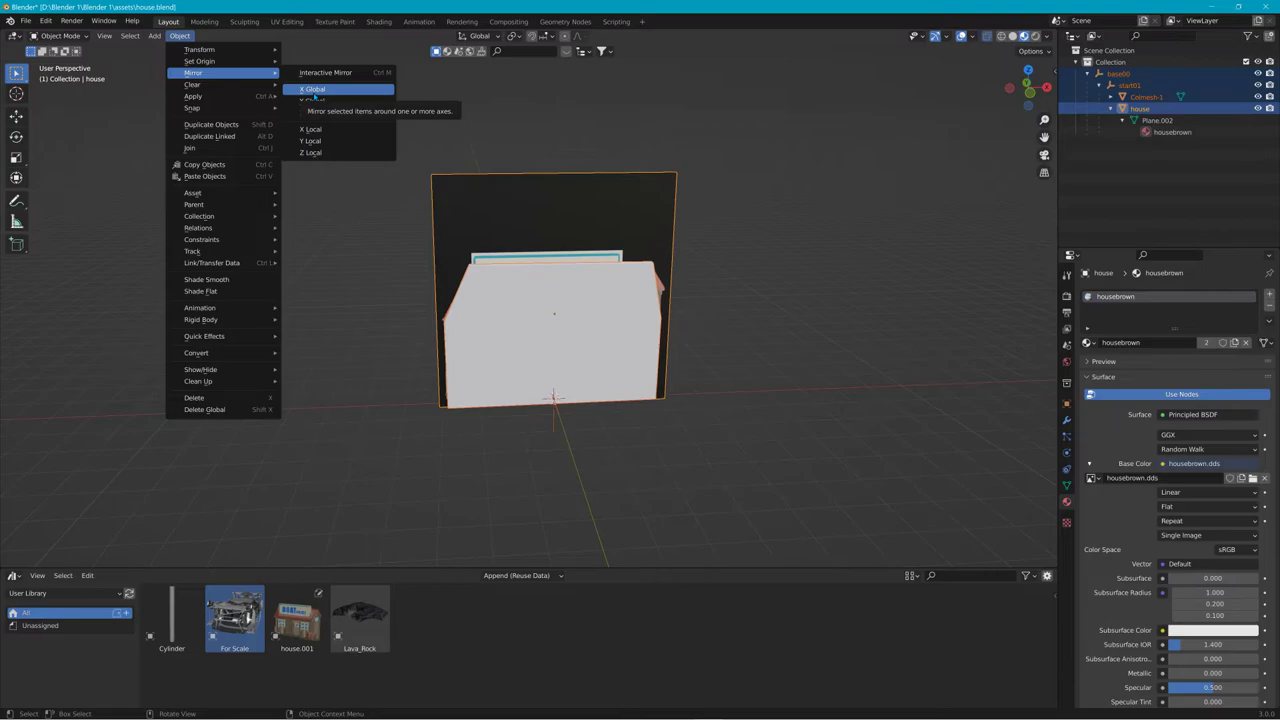
left_click(314, 94)
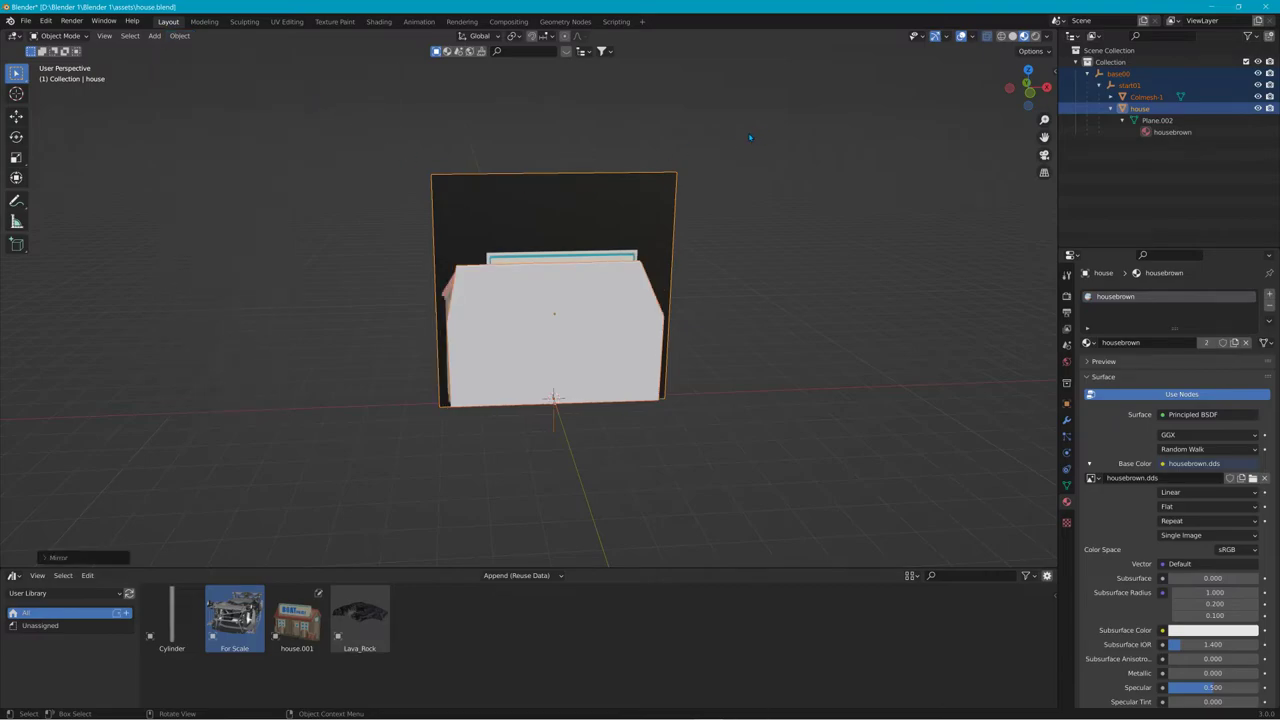
Export the mirrored house as a COLLADA file named House_Brown_mirror.dae in the Arcade_Game folder
left_click(25, 21)
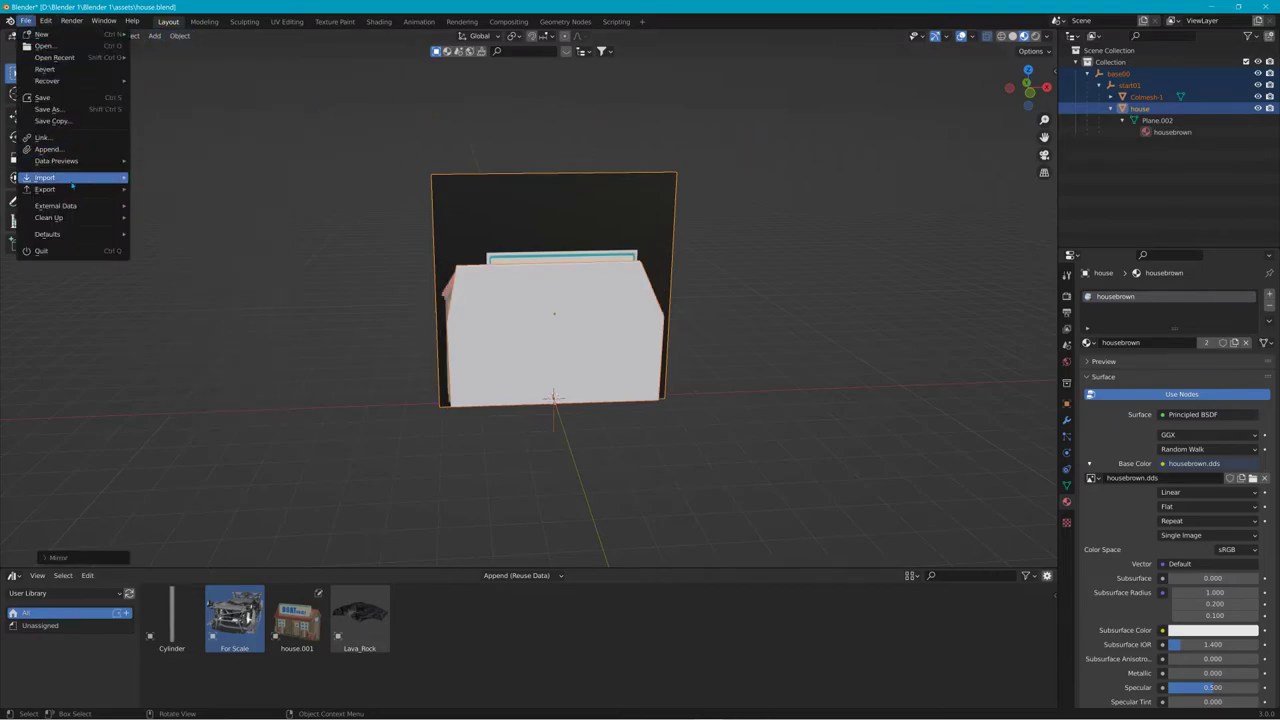
mouse_move(76, 188)
left_click(190, 189)
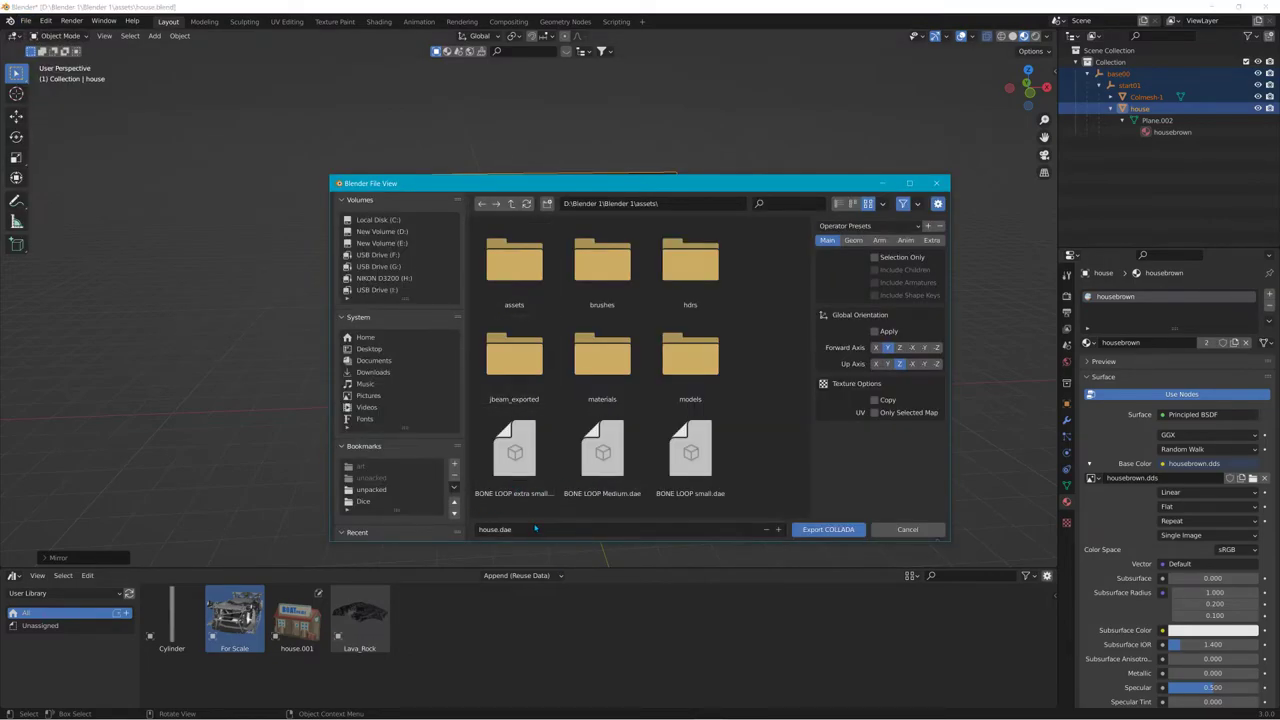
scroll(395, 505, "down", 2)
left_click(392, 512)
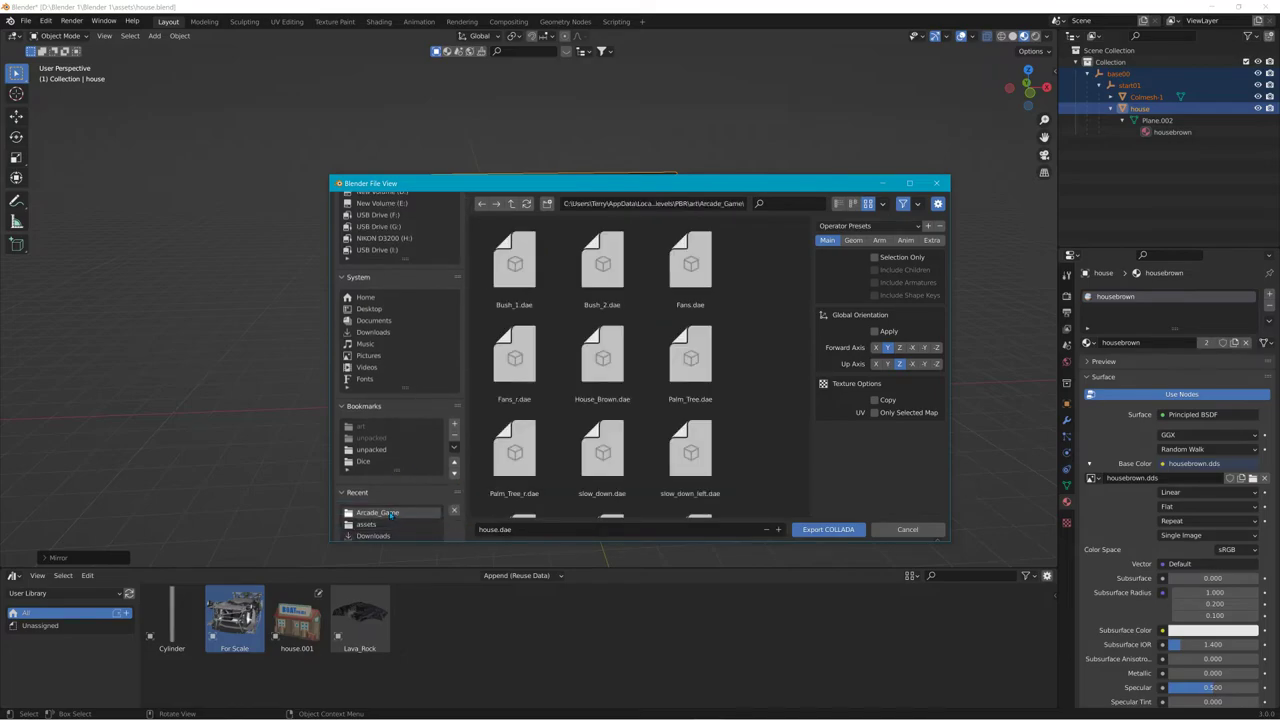
scroll(585, 457, "down", 2)
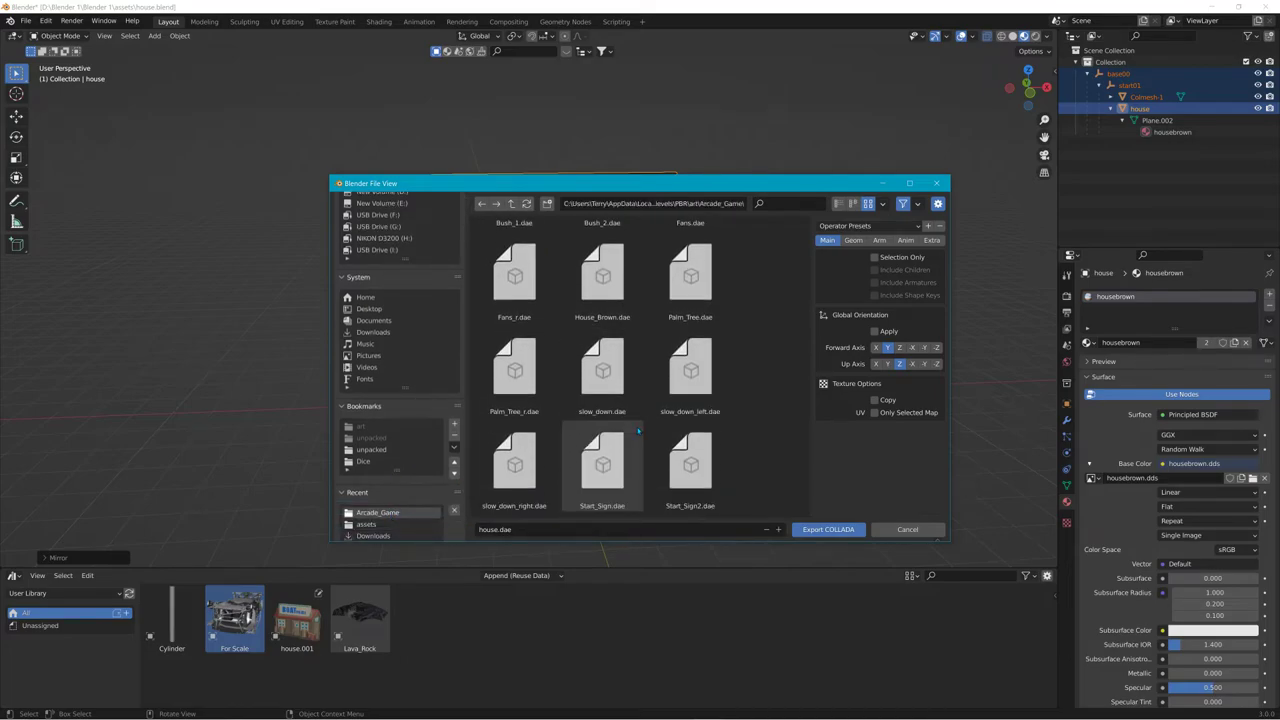
scroll(660, 430, "up", 2)
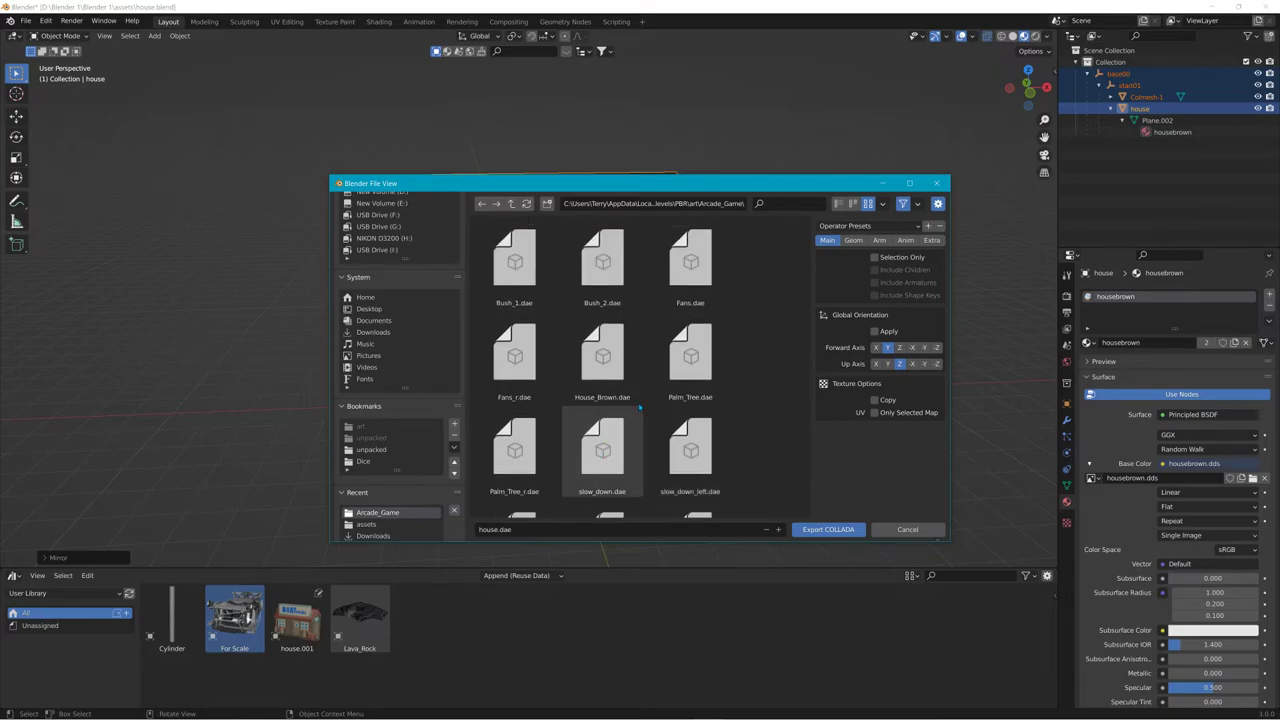
left_click(608, 372)
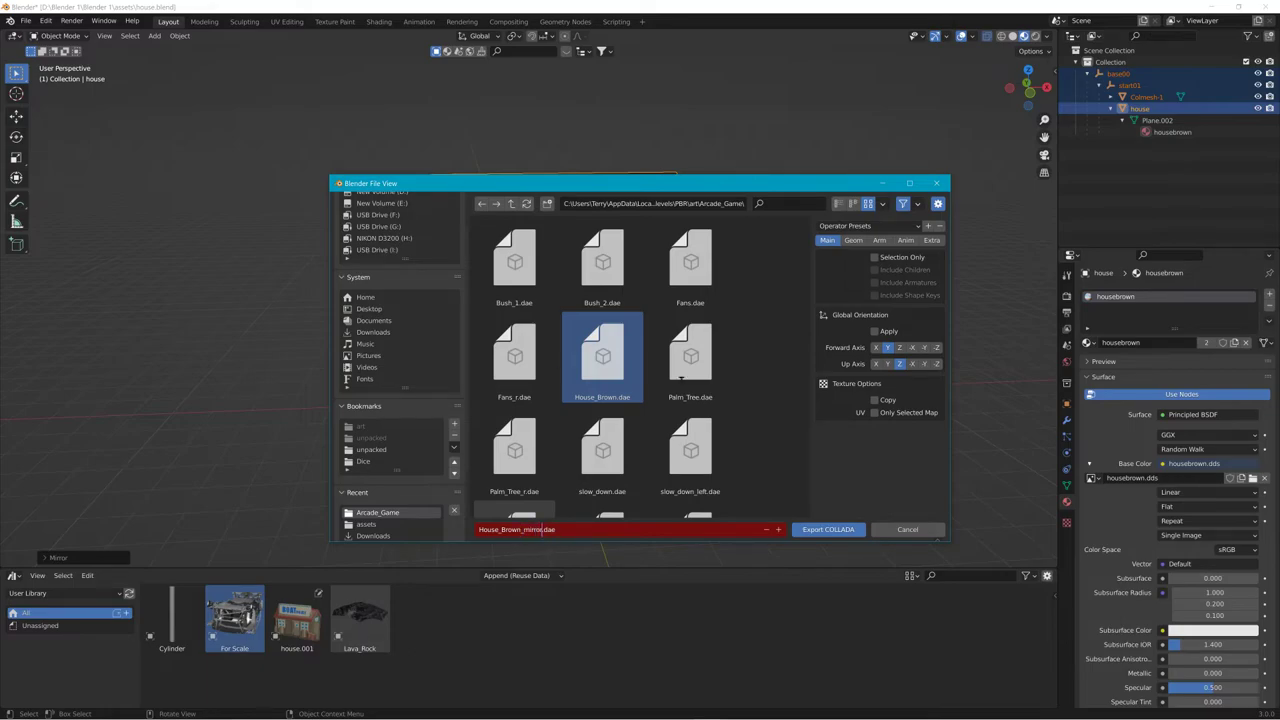
left_click(818, 530)
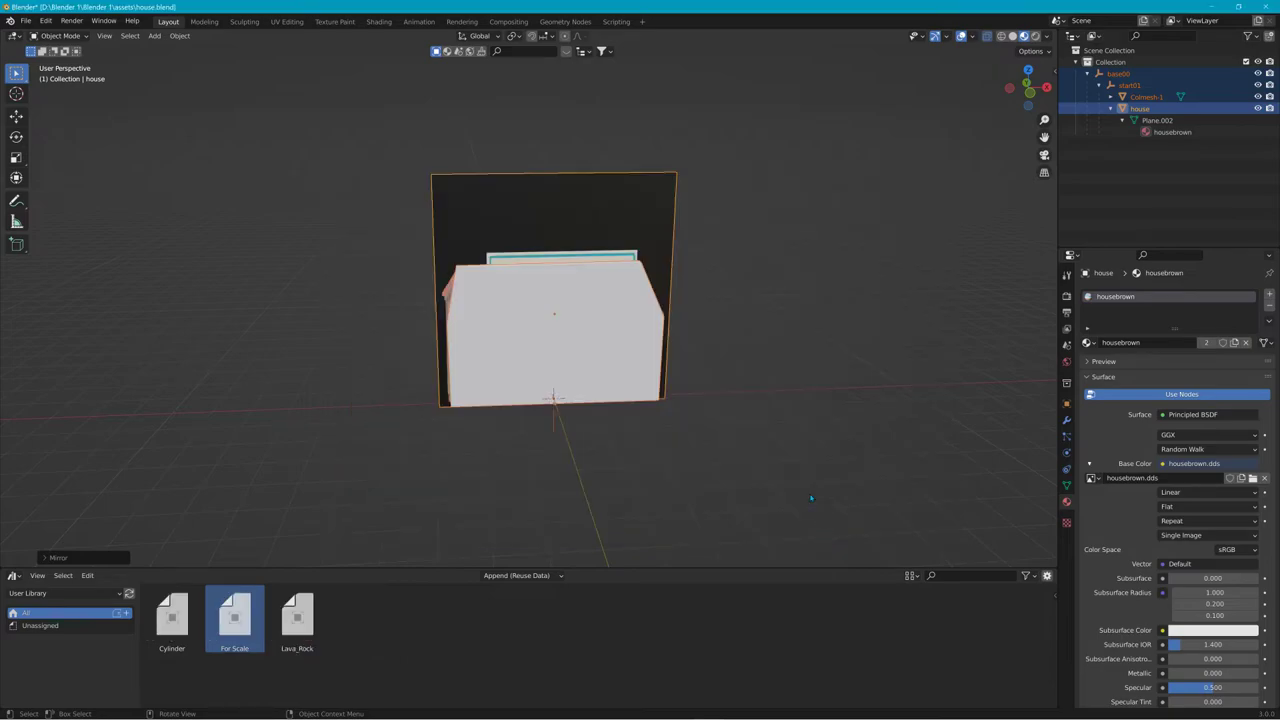
Return to BeamNG.drive, try House_Brown_mirror.dae beside the grandstand, delete it, and close the Asset Browser
key("alt+Tab")
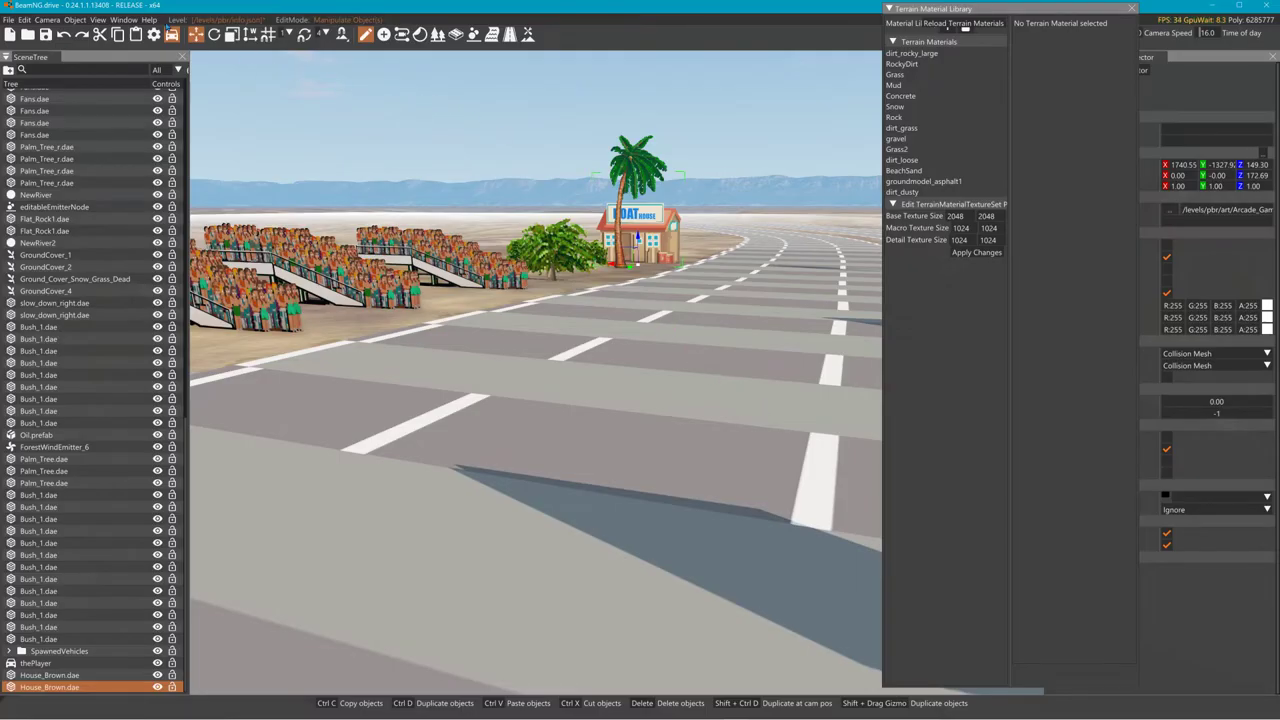
left_click(118, 20)
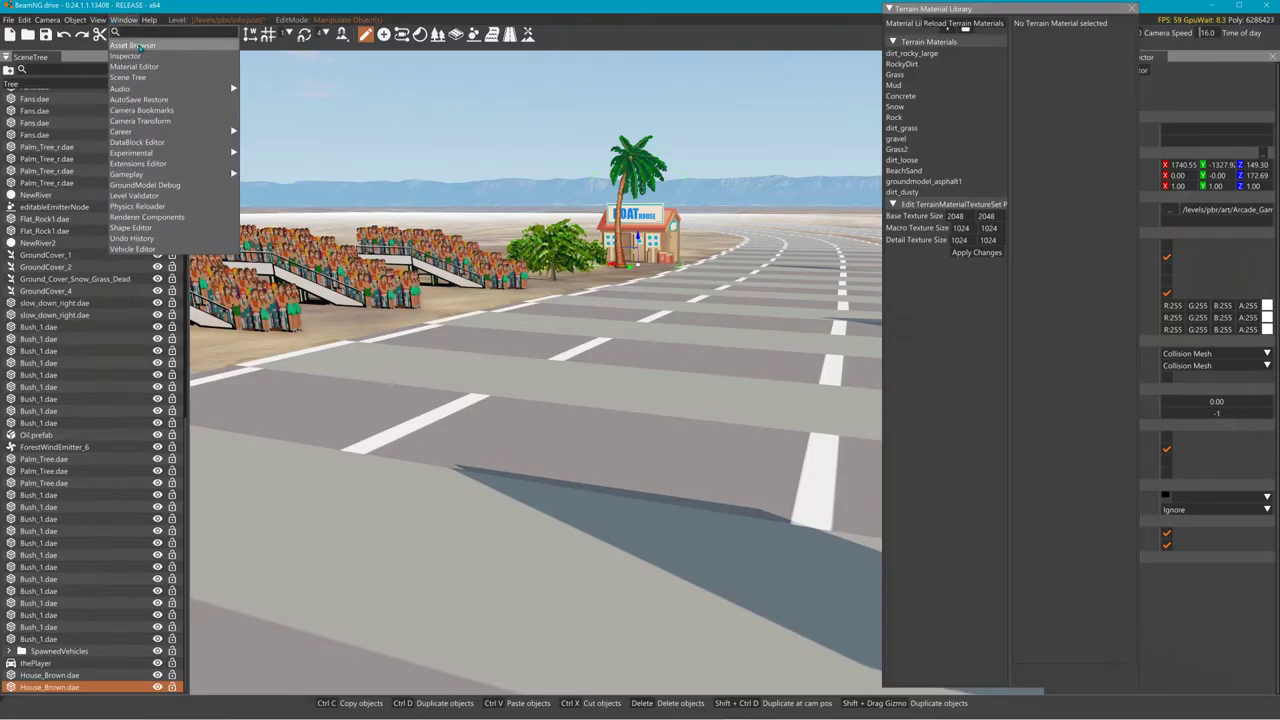
left_click(140, 46)
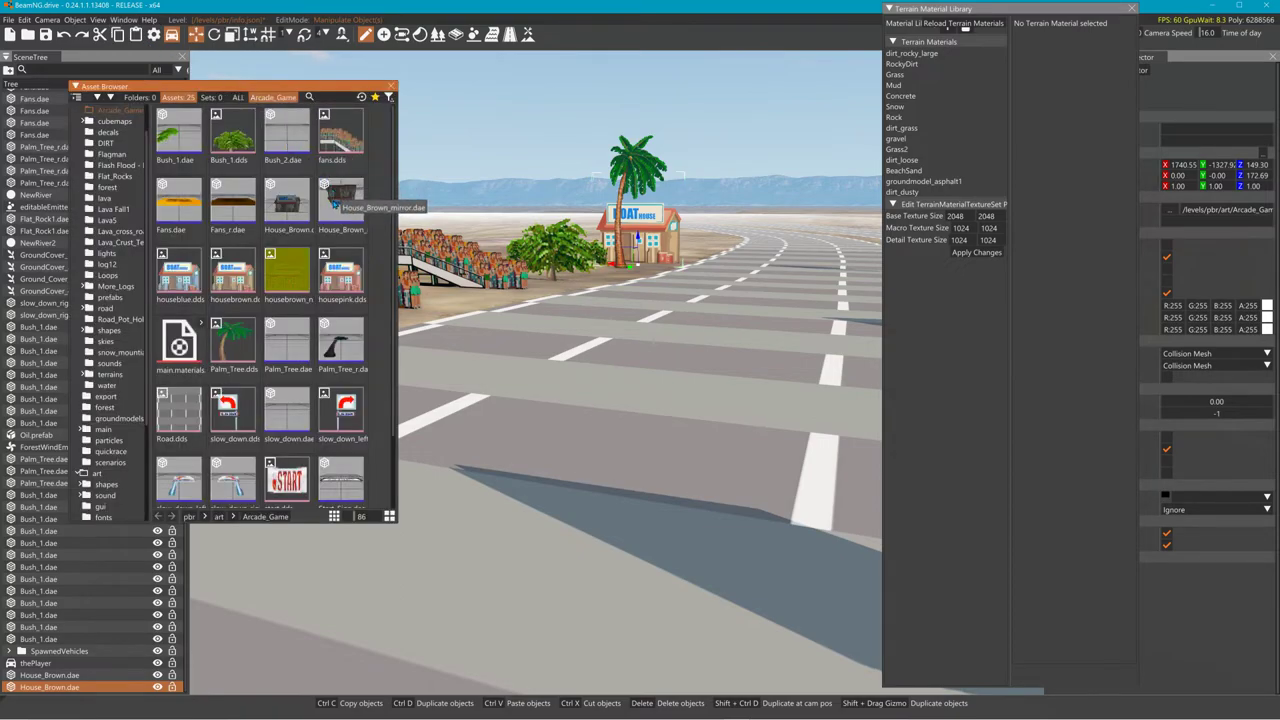
left_click_drag(337, 203, 605, 283)
key("2")
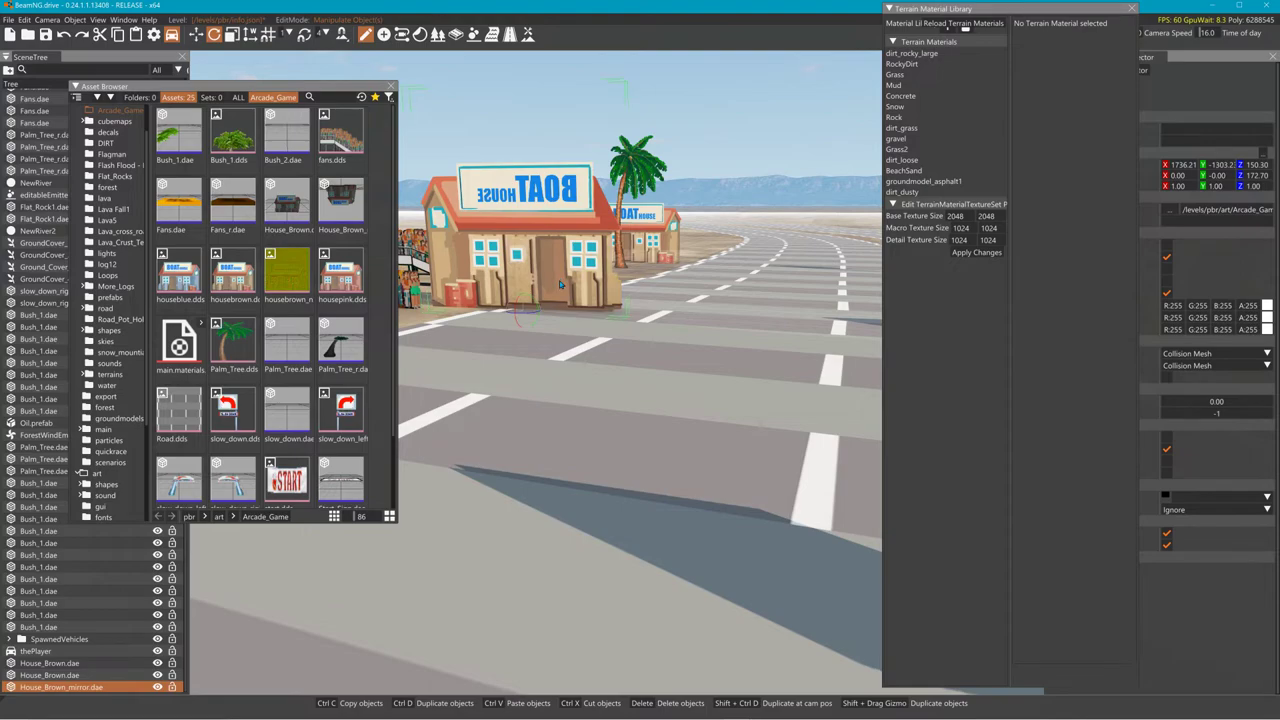
key("Delete")
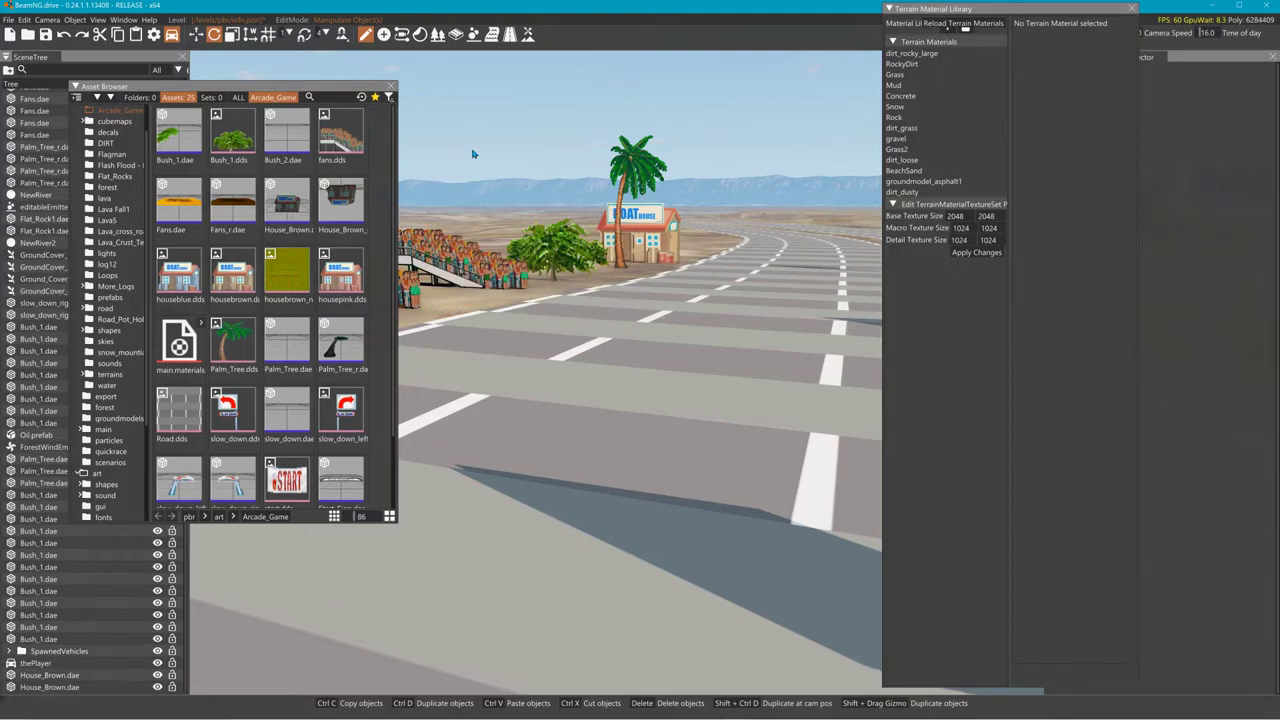
left_click(391, 86)
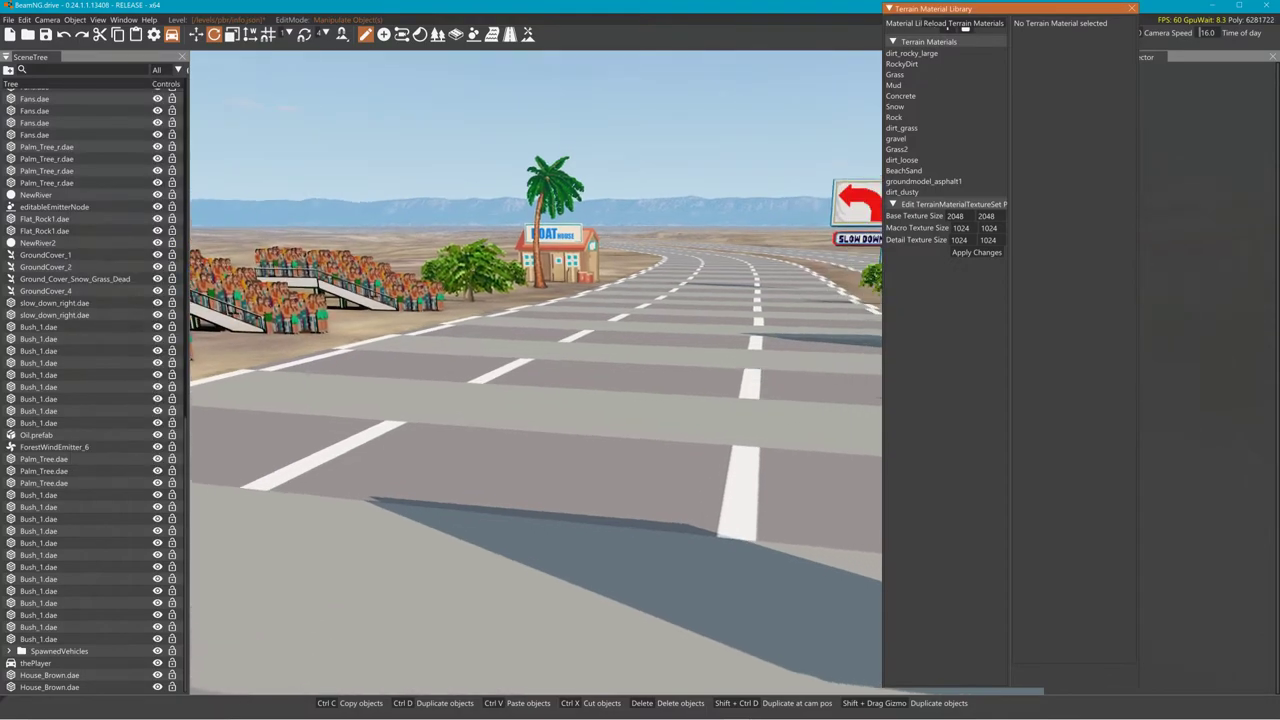
Select the boat house beside the bushes, close the Terrain Material Library, and open its housebrown material with the advanced properties expanded
key("s")
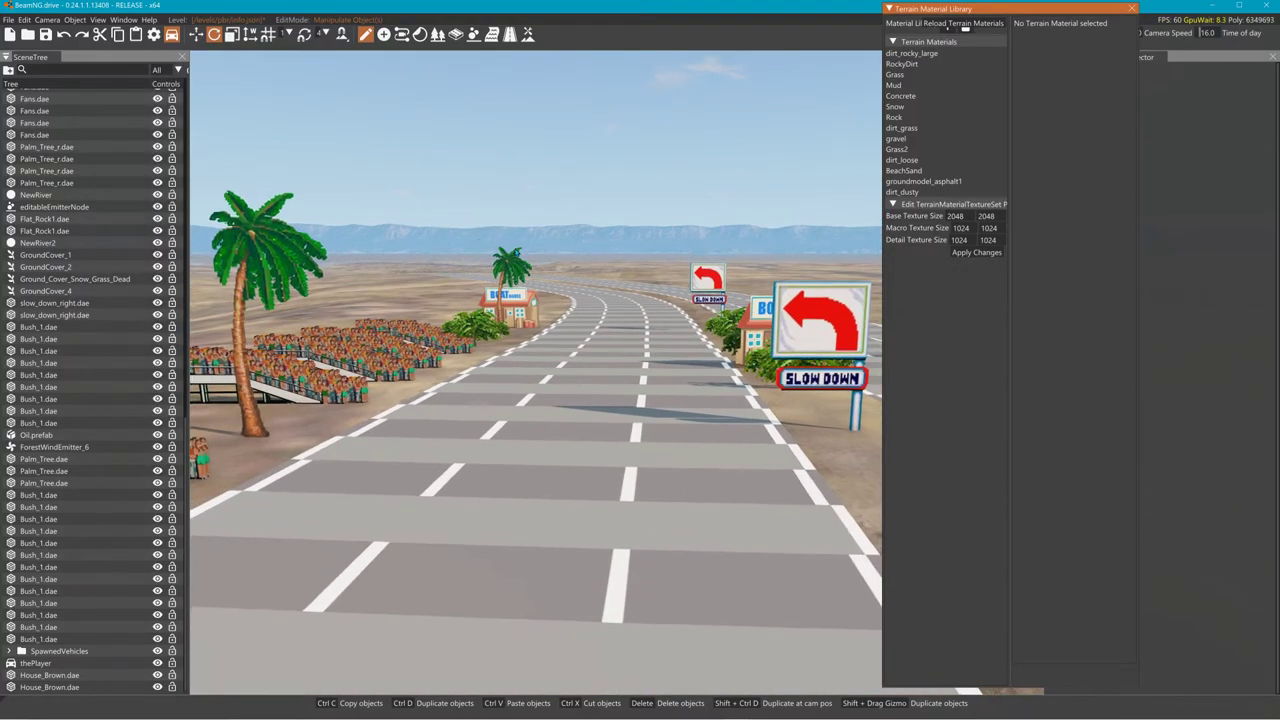
key("s")
mouse_move(571, 343)
right_mouse_down()
mouse_move(530, 310)
mouse_move(680, 310)
mouse_move(586, 341)
right_mouse_up()
key("w")
key("w")
key("s")
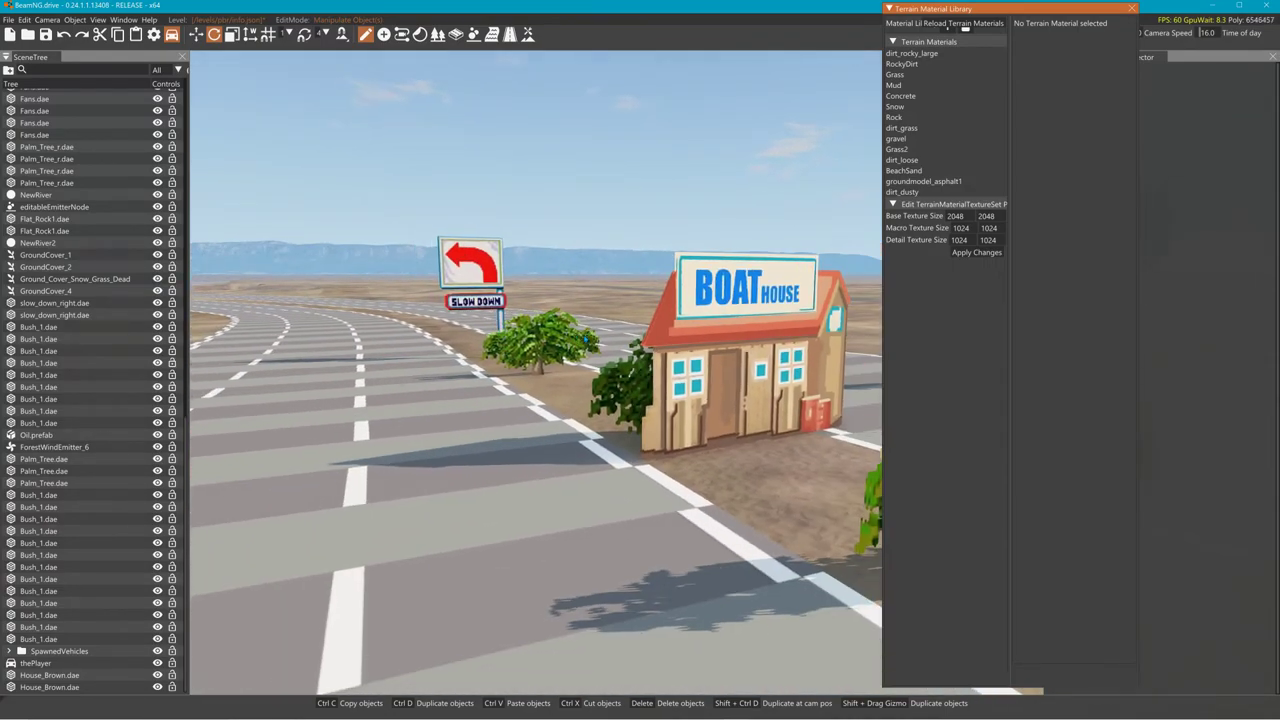
left_click(660, 323)
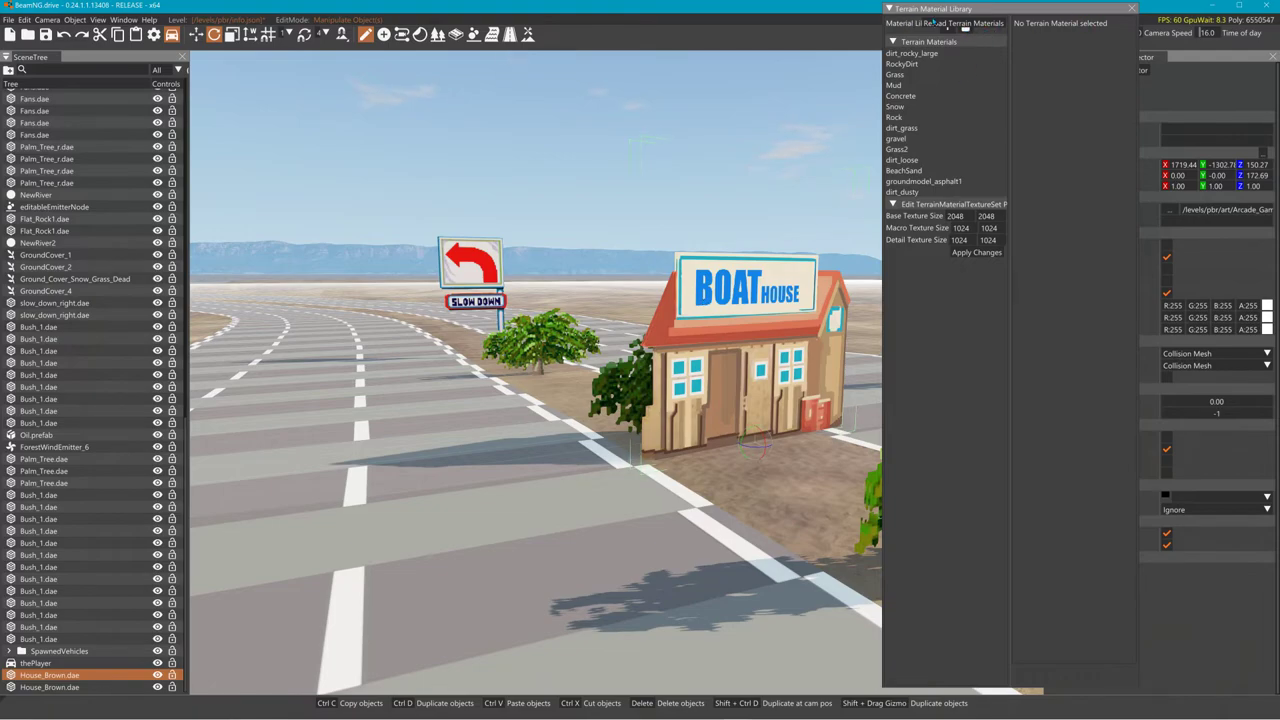
left_click(1131, 8)
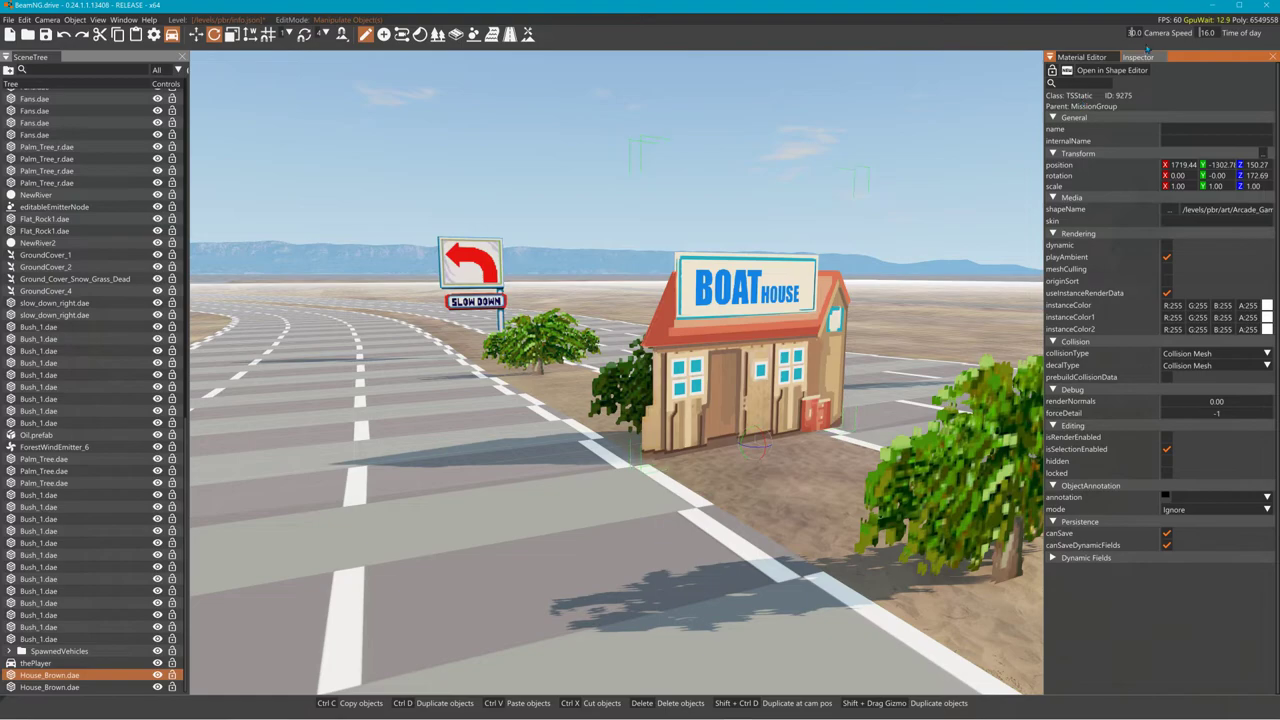
left_click(1095, 57)
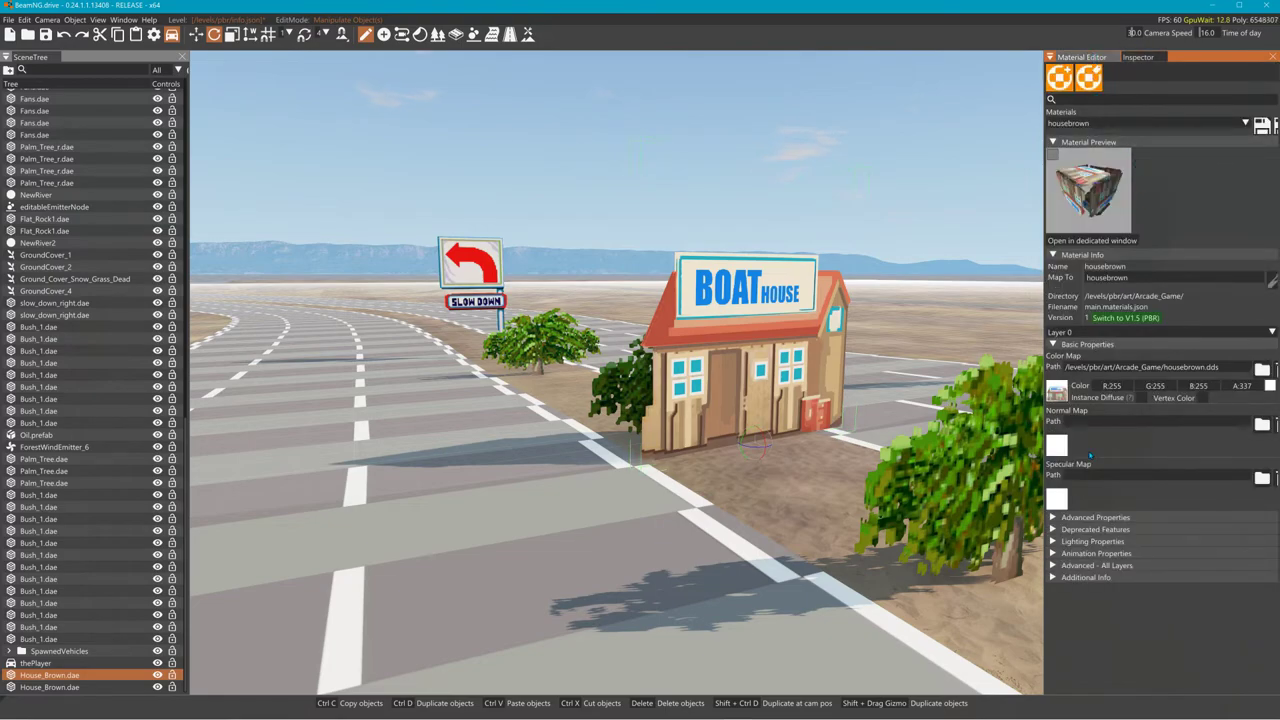
left_click(1063, 517)
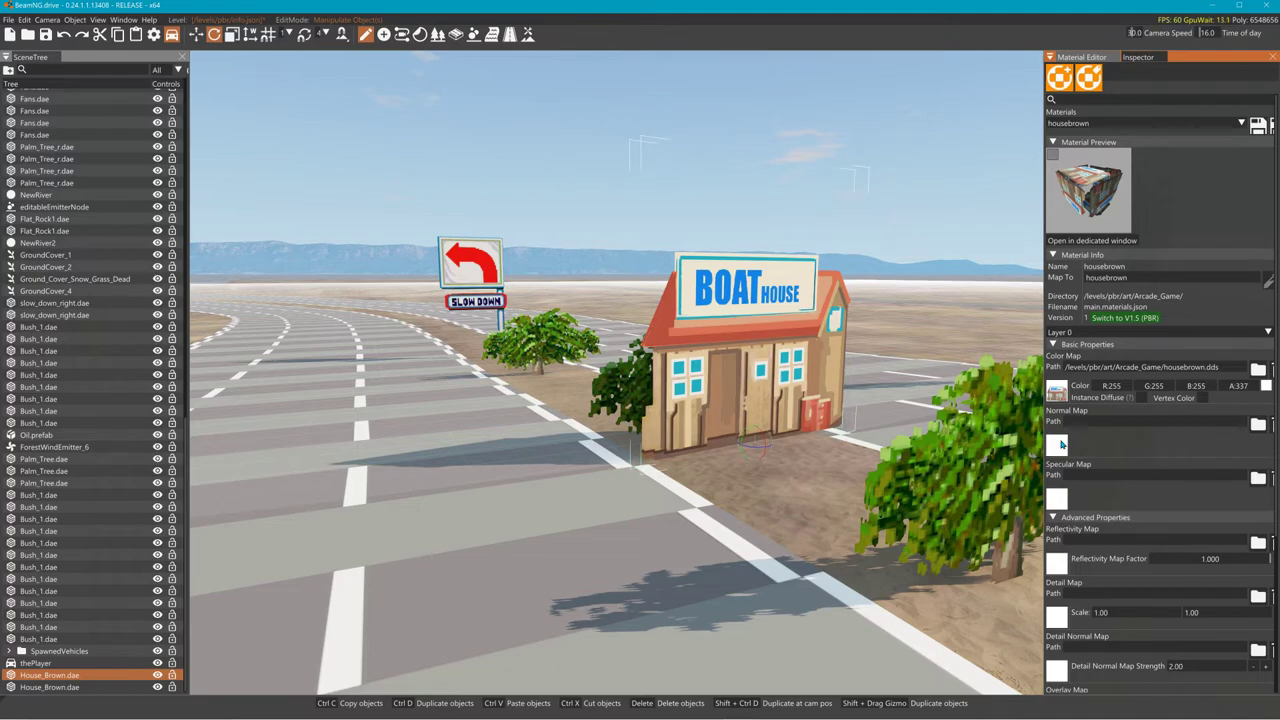
Assign housebrown_n.dds from the level's art/Arcade_Game folder as the normal map of the housebrown material
scroll(1062, 444, "down", 2)
scroll(1062, 444, "up", 1)
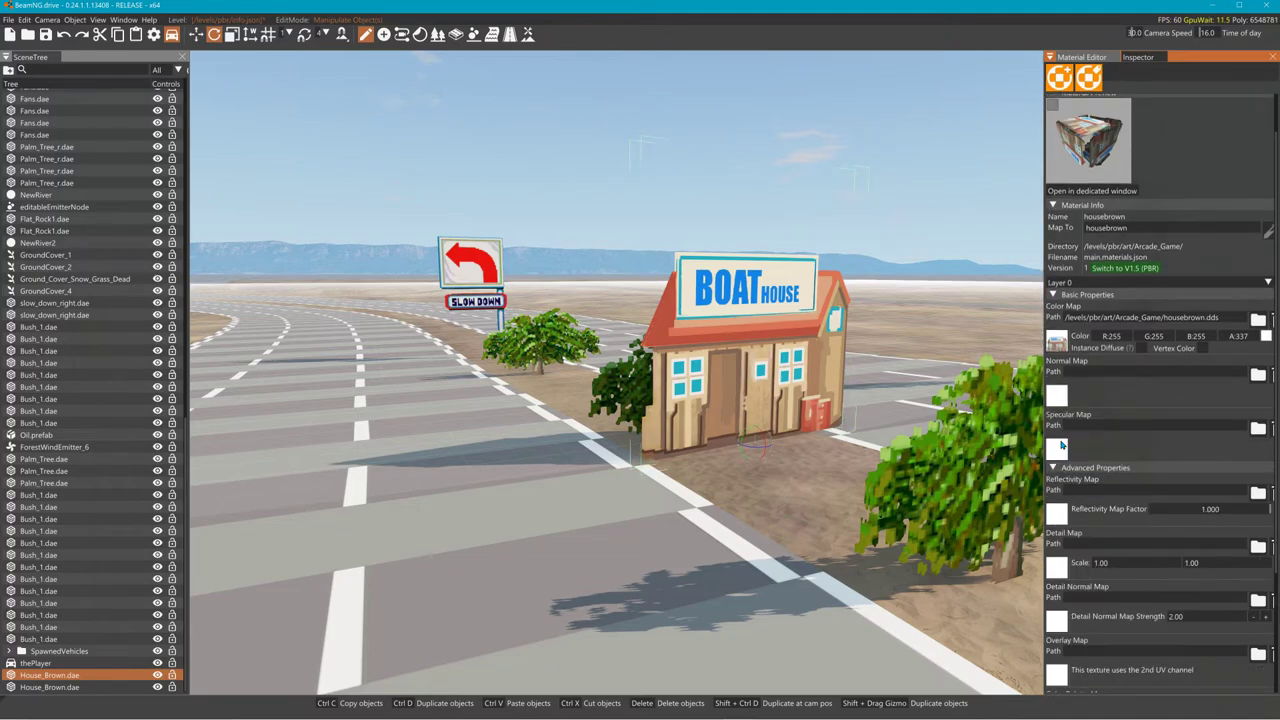
left_click(1062, 396)
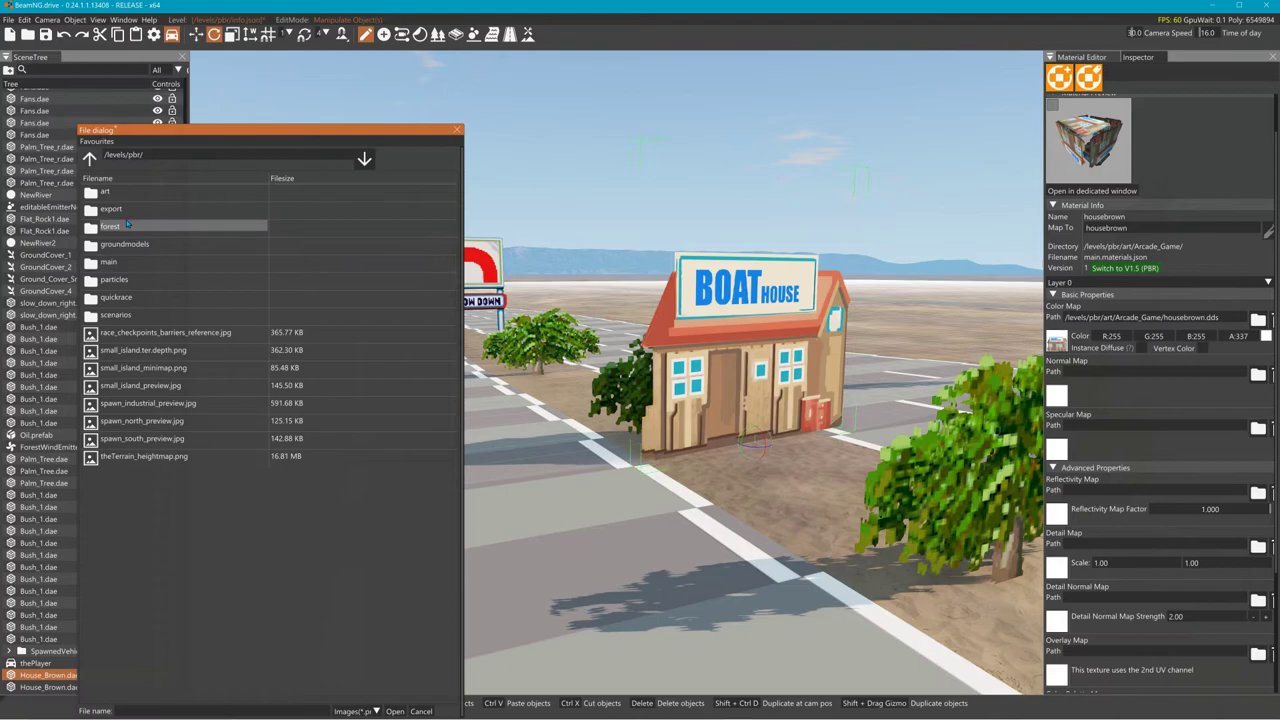
double_click(120, 191)
double_click(125, 194)
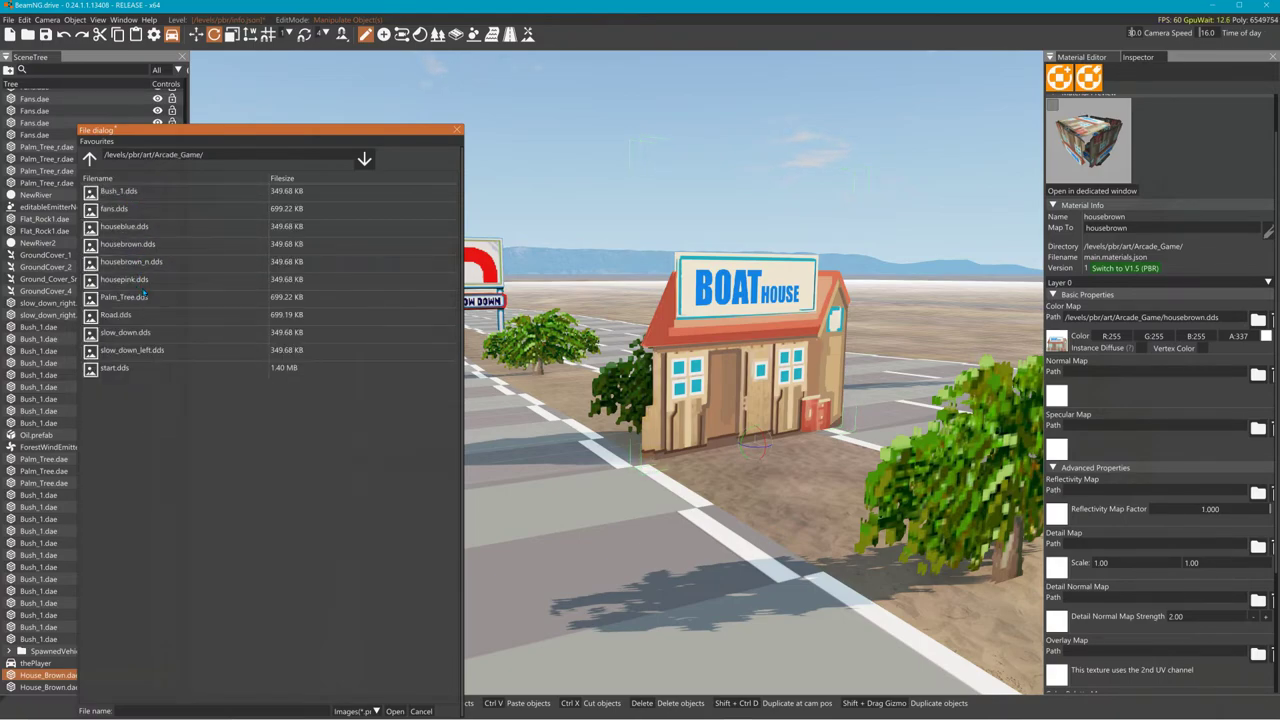
left_click(153, 268)
left_click_drag(155, 270, 156, 271)
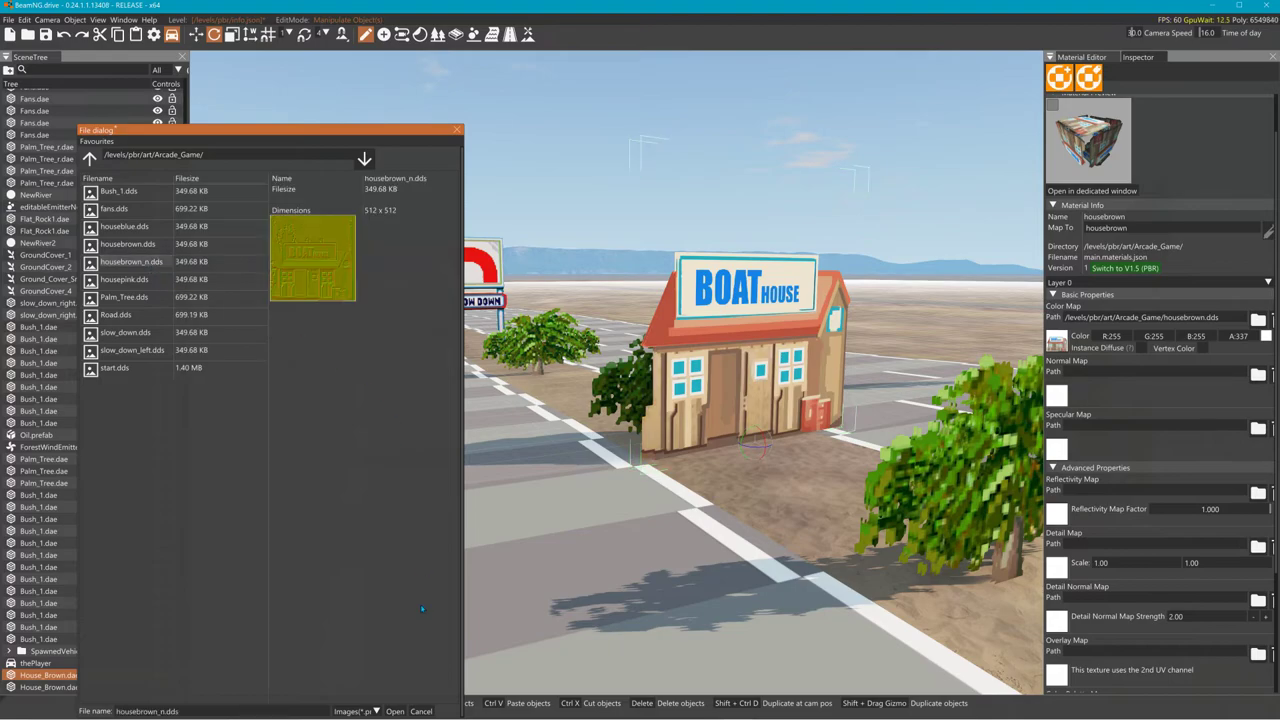
left_click(395, 711)
Undo the normal map assignment to compare the house close up, and assign housebrown_n.dds as its normal map again
key("w")
right_click_drag(761, 517, 960, 498)
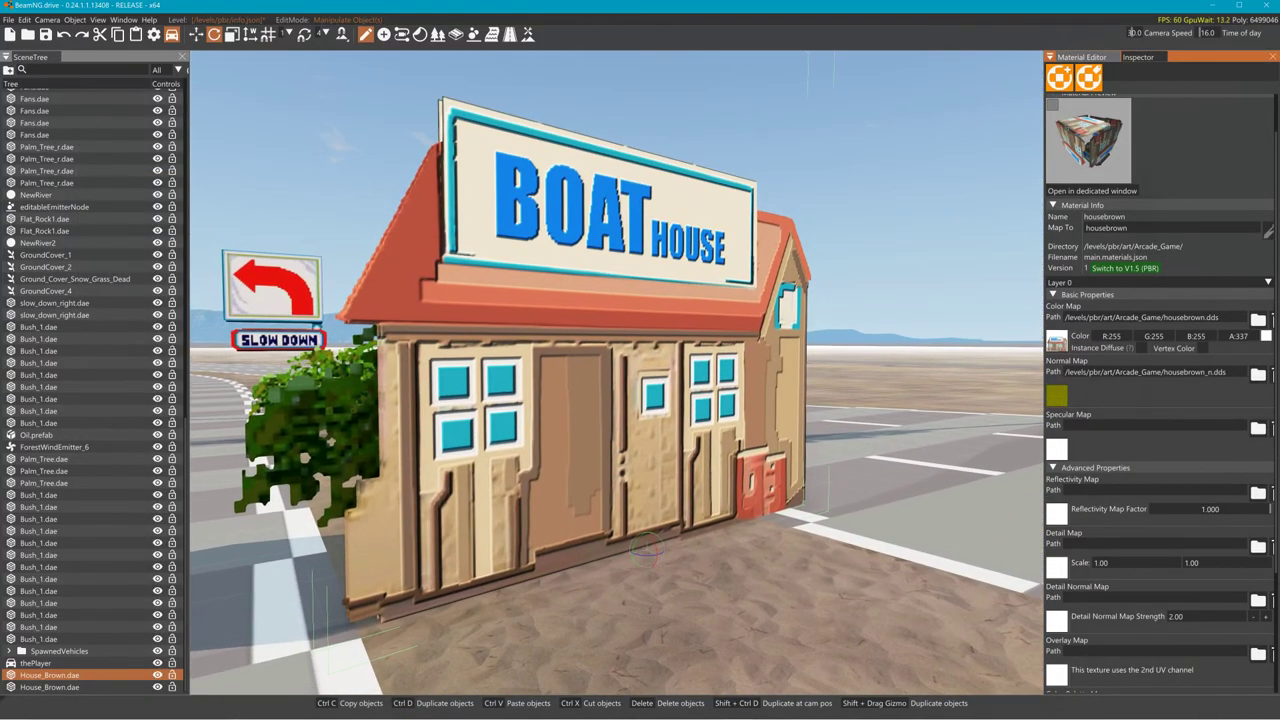
key("s")
right_click_drag(908, 409, 840, 448)
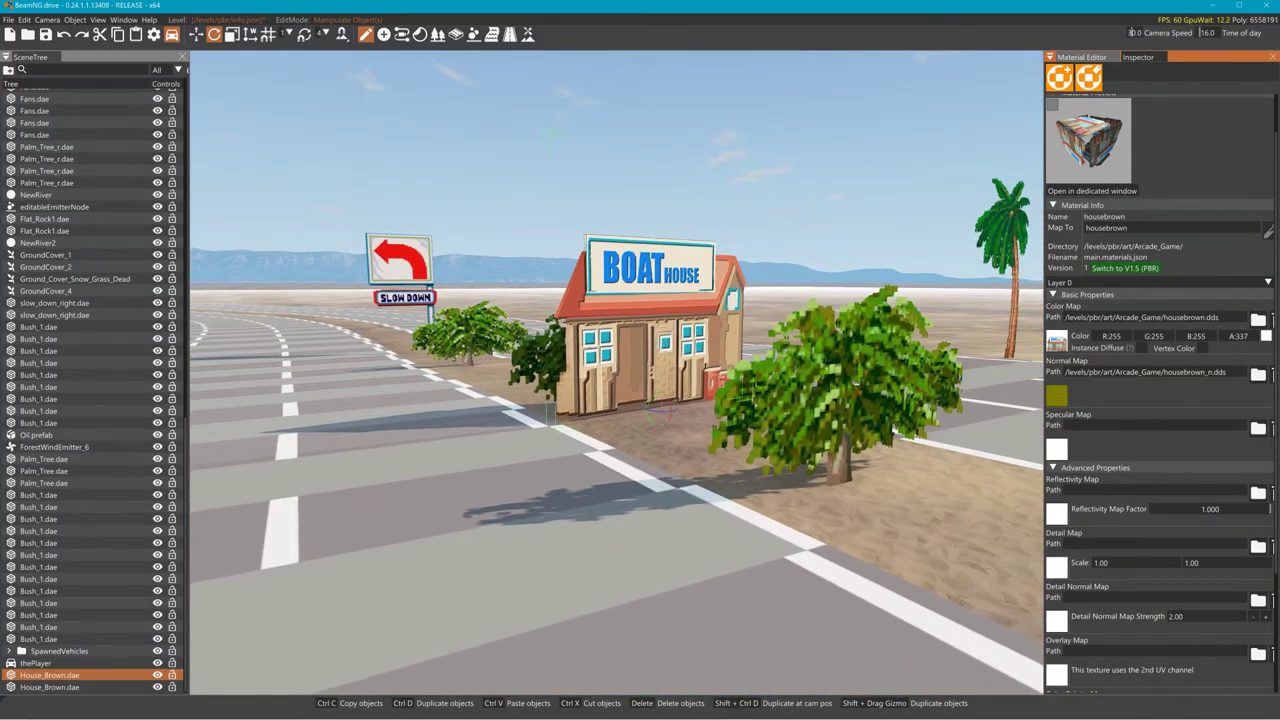
key("w")
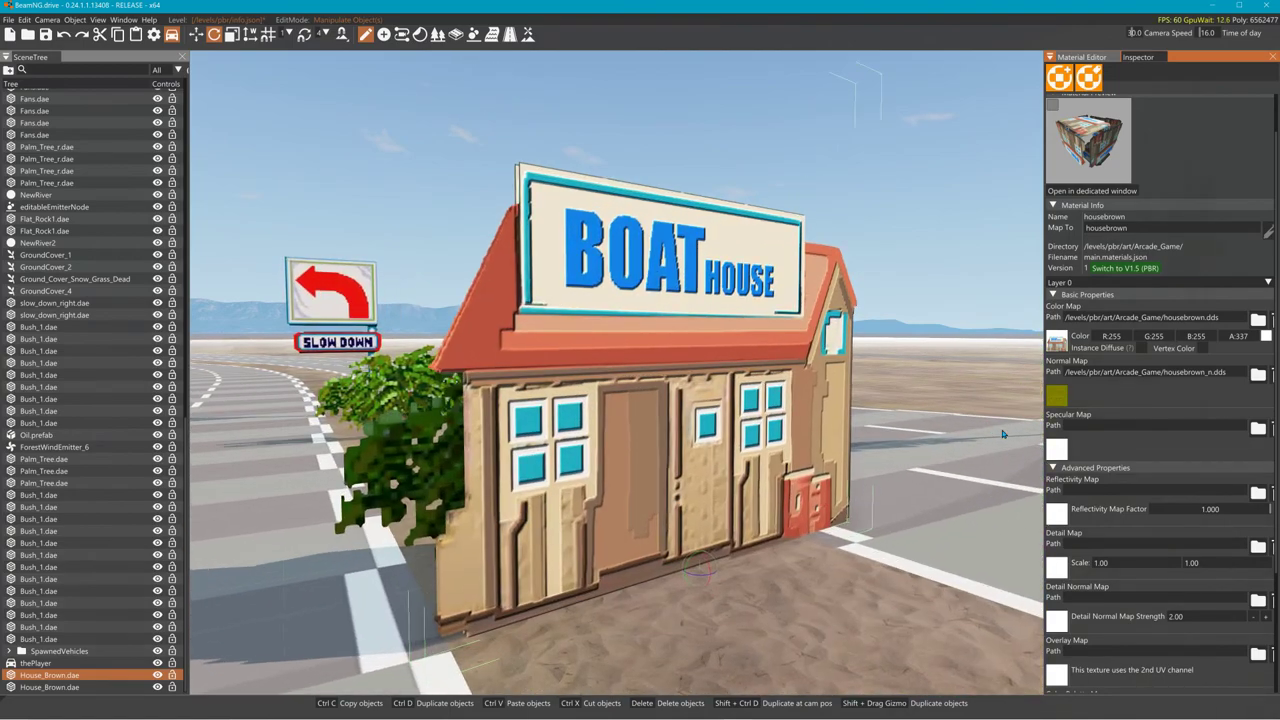
key("ctrl+z")
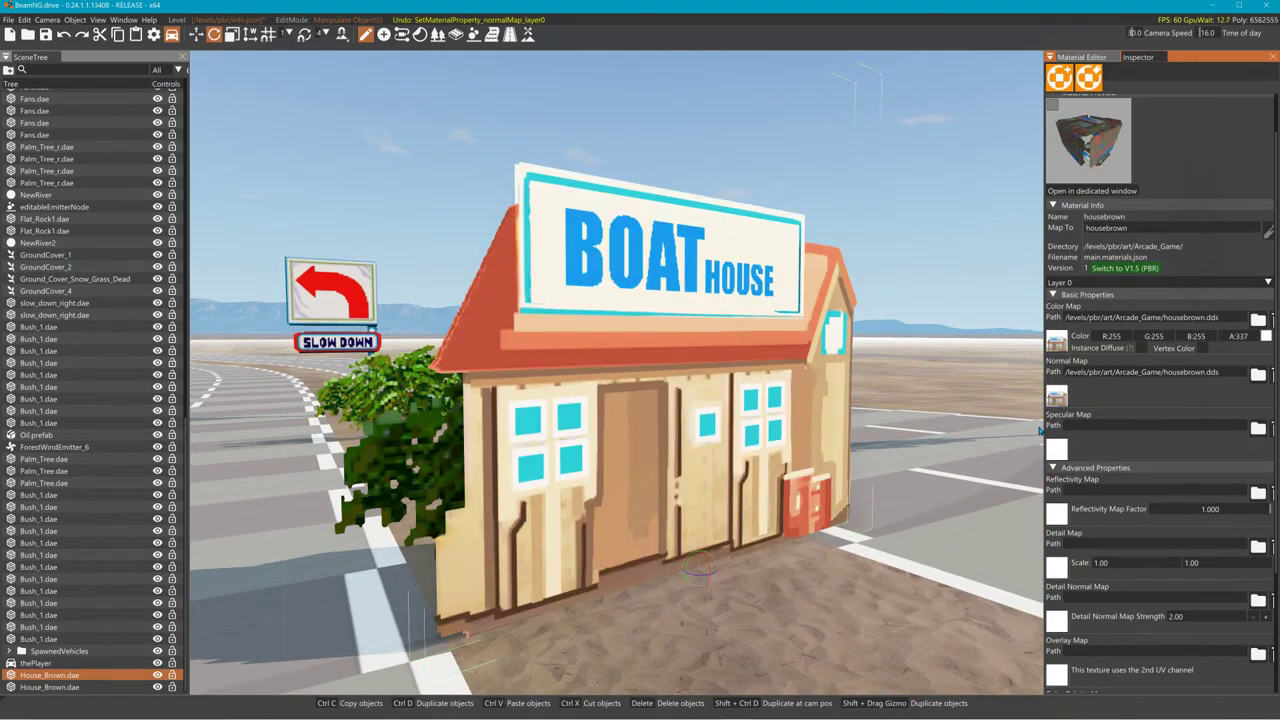
left_click(1258, 374)
left_click(131, 262)
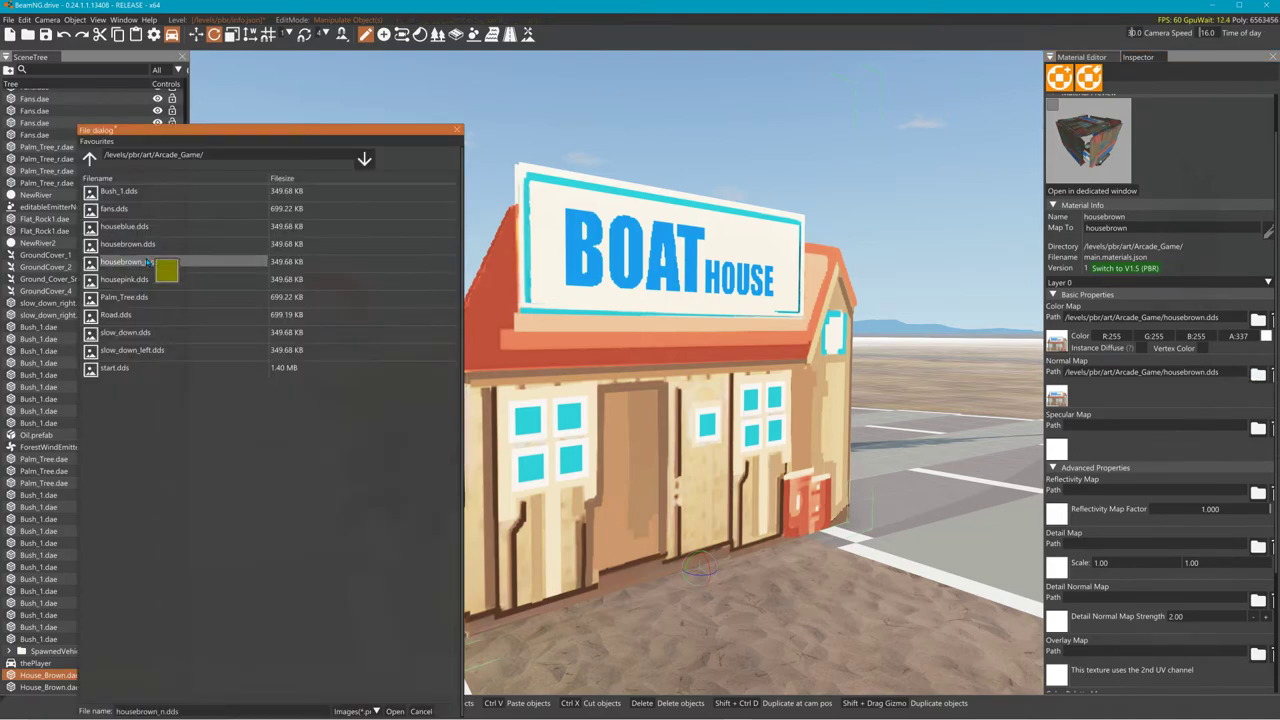
left_click(395, 711)
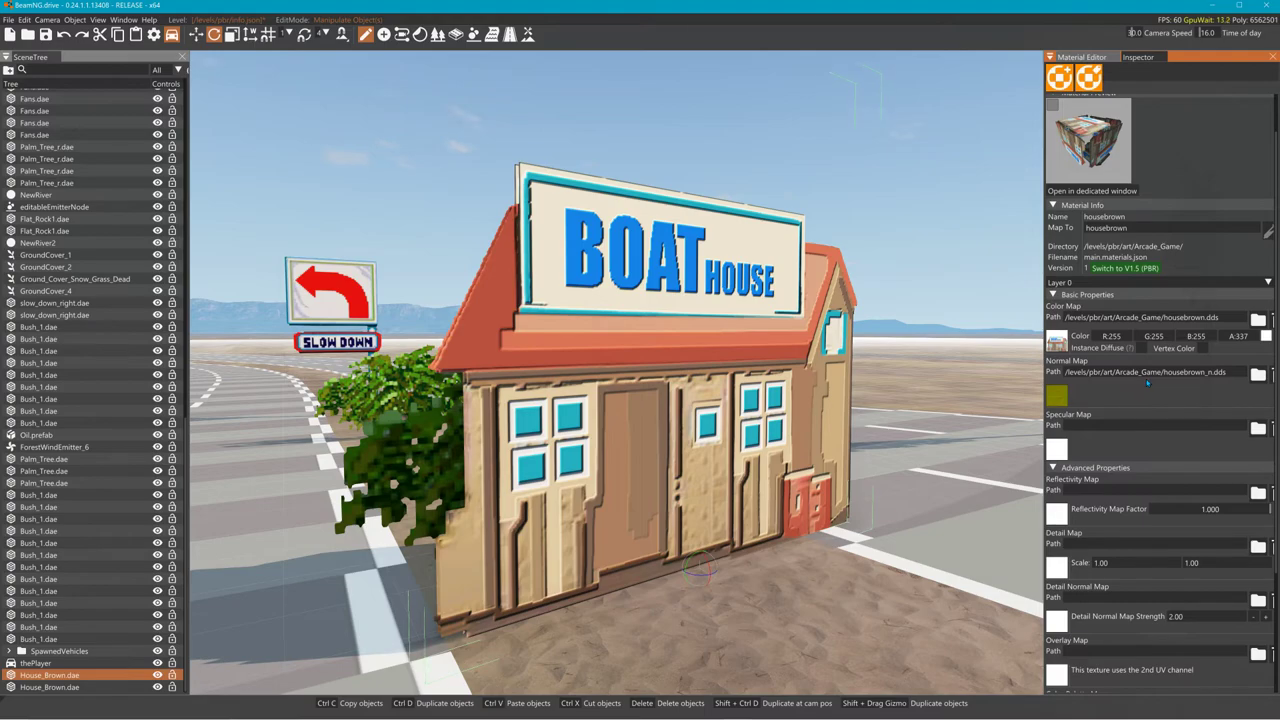
Examine the boat house's surface relief and the palm tree across the road from several distances and angles
right_click_drag(931, 418, 980, 405)
key("s")
key("w")
key("d")
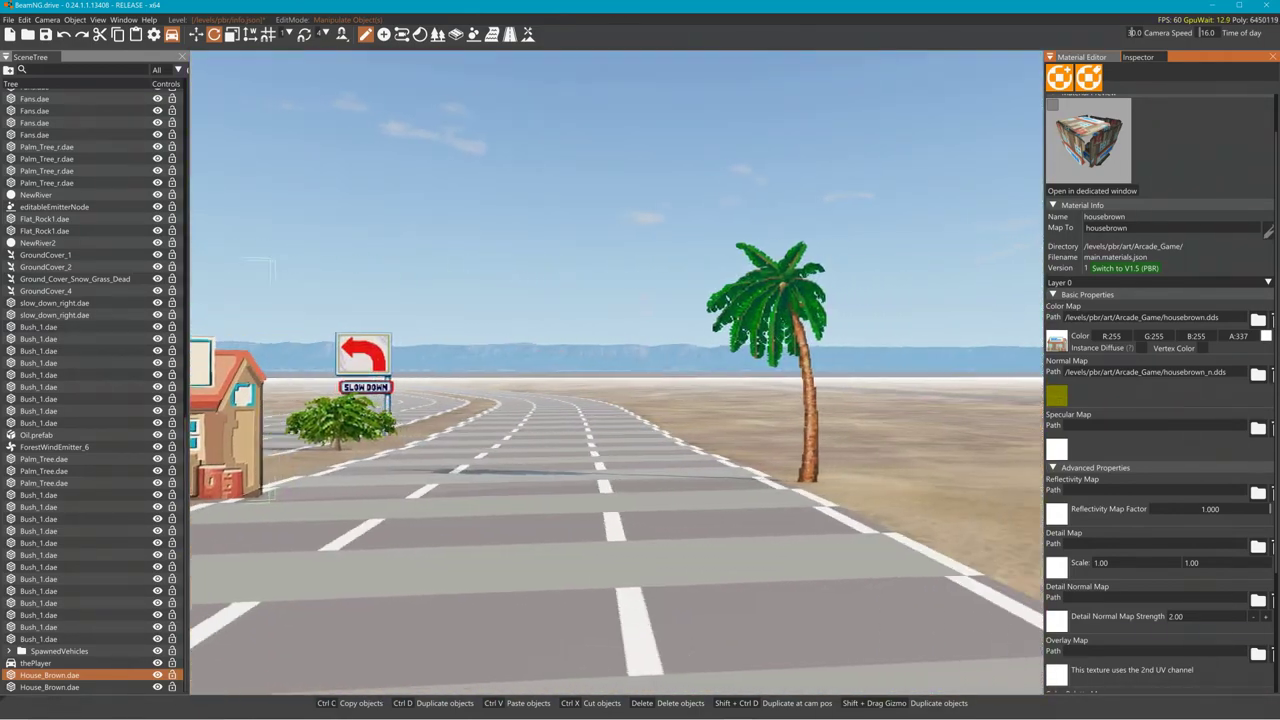
key("w")
key("w")
key("s")
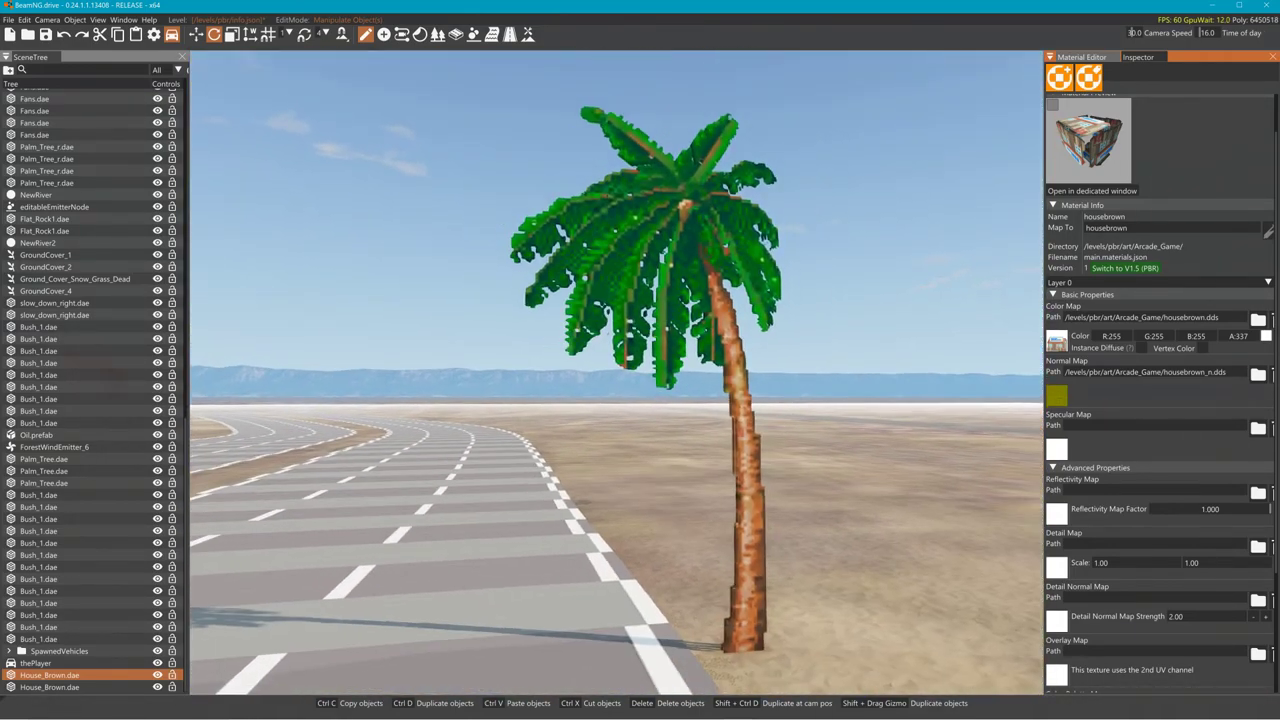
key("a")
key("a")
key("s")
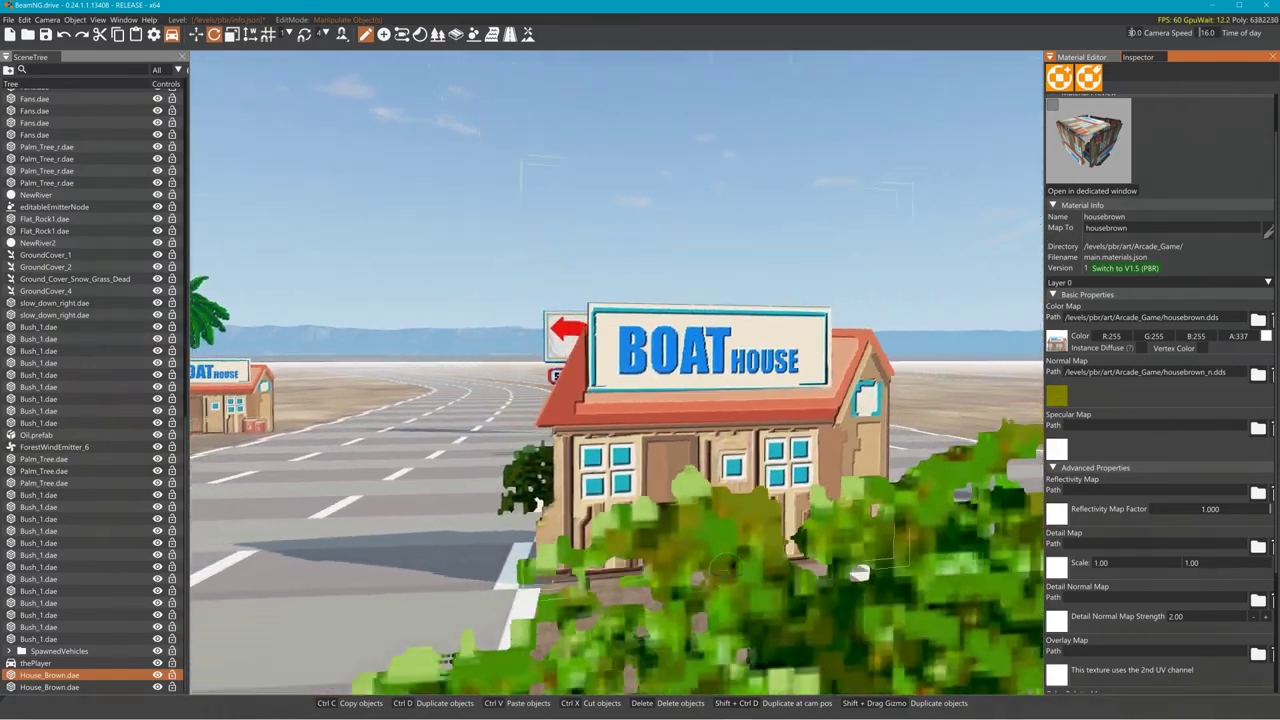
key("a")
key("s")
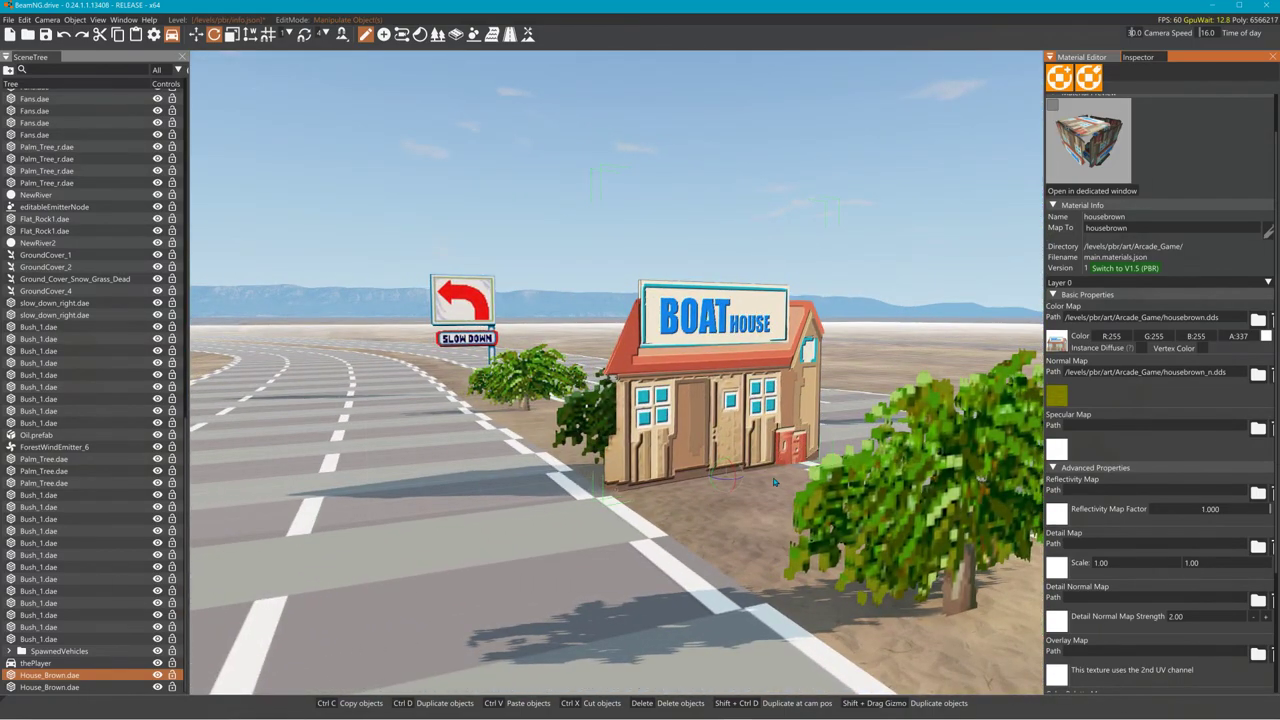
key("ctrl+z")
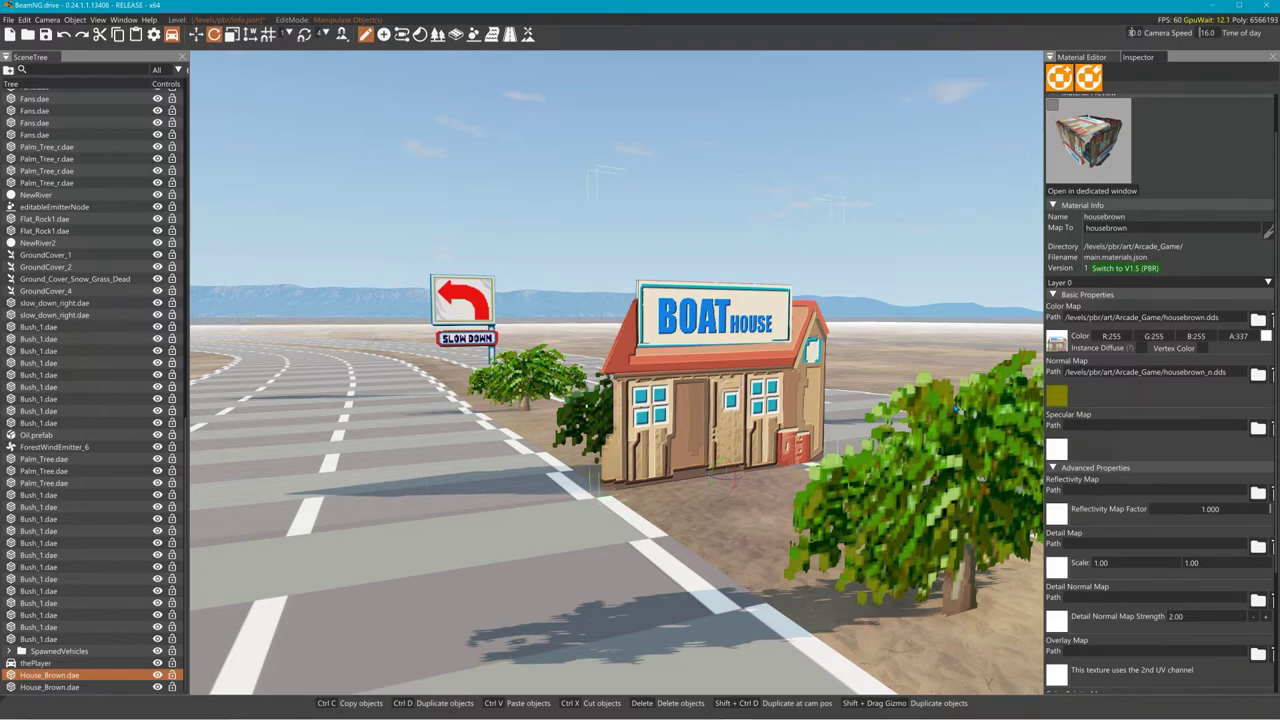
Try the housebrown material with an Alpha Clip Threshold of 0 and with Alpha Clip turned off
scroll(1085, 413, "down", 3)
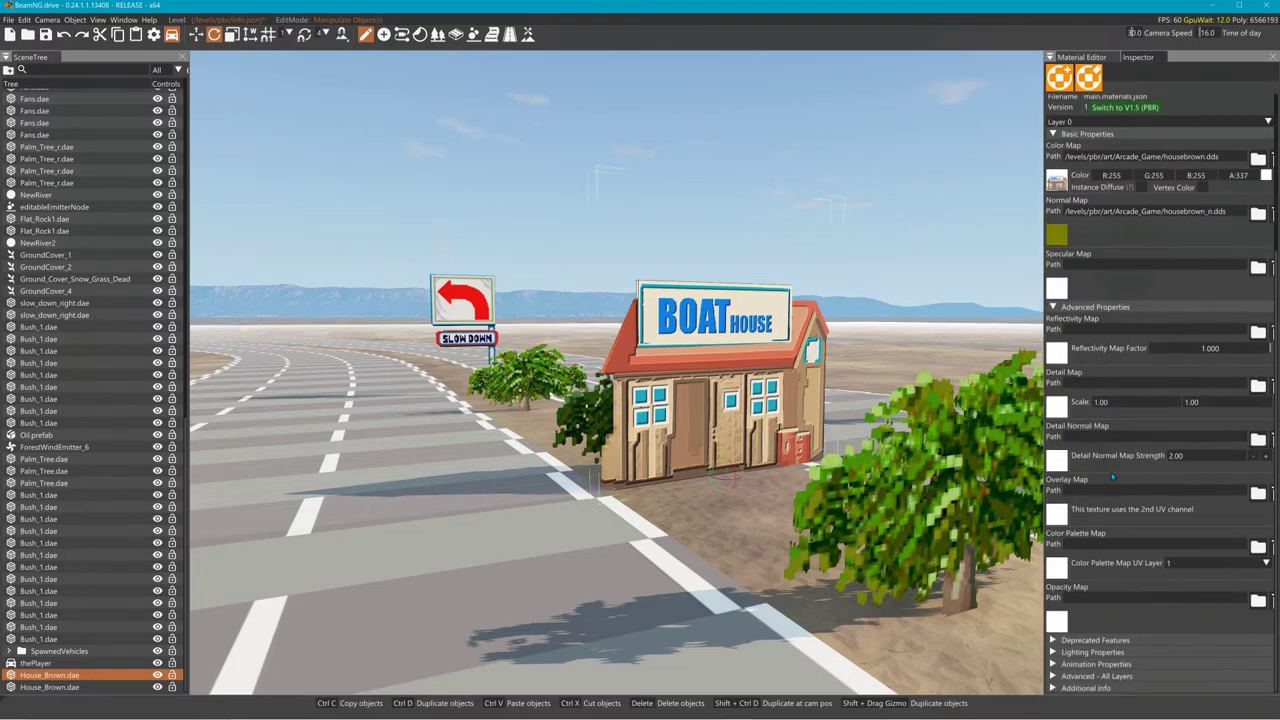
scroll(1071, 664, "down", 2)
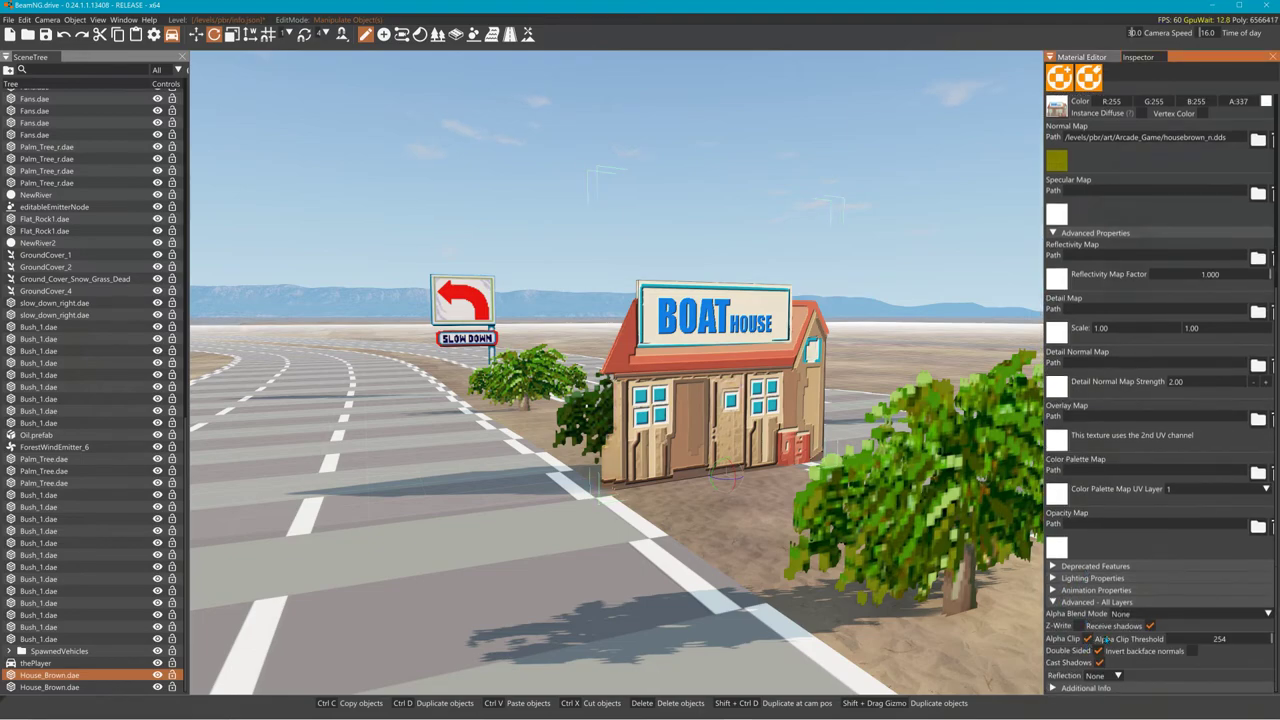
left_click(1088, 638)
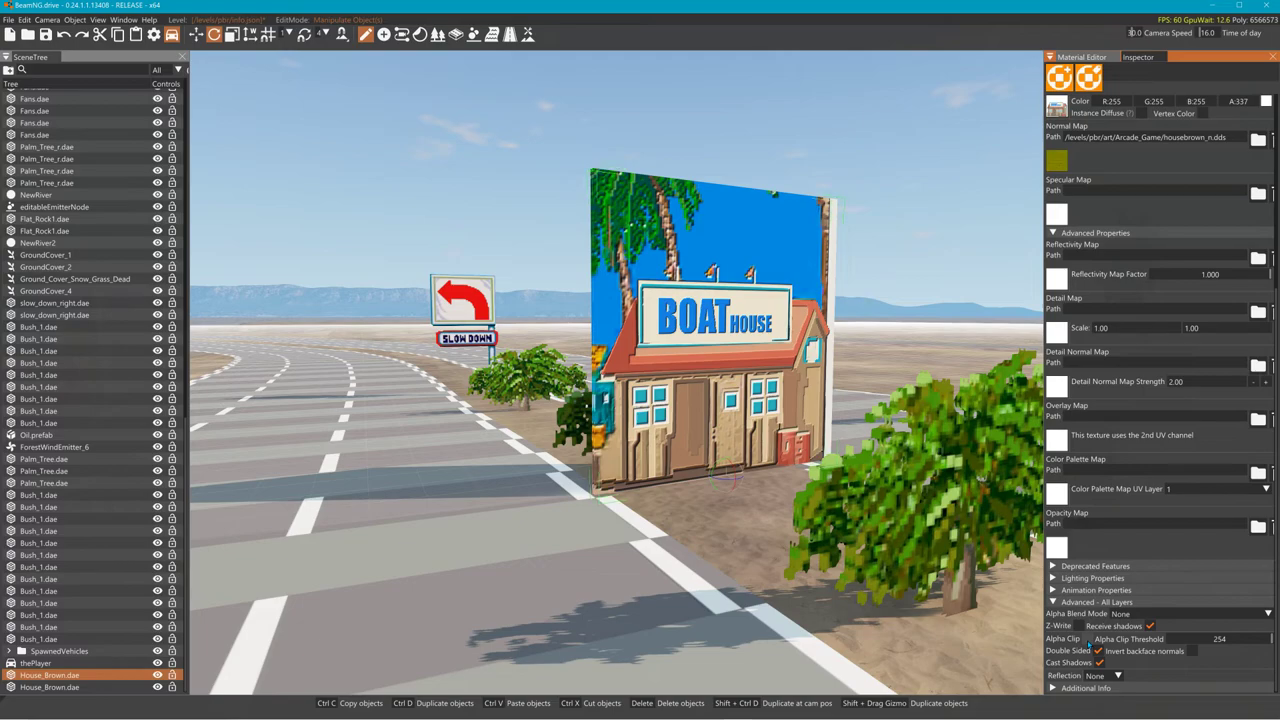
left_click_drag(1190, 639, 1129, 649)
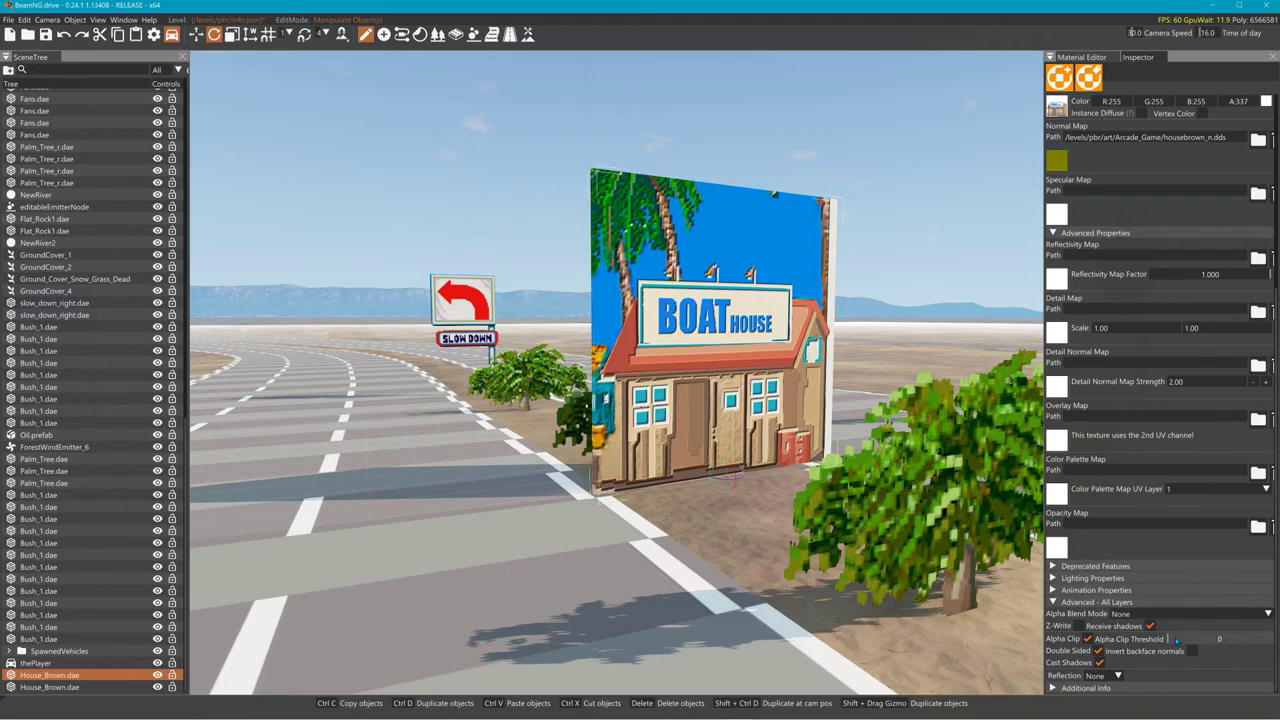
mouse_move(1170, 639)
left_mouse_down()
mouse_move(1195, 646)
mouse_move(1183, 655)
left_mouse_up()
left_click(1087, 639)
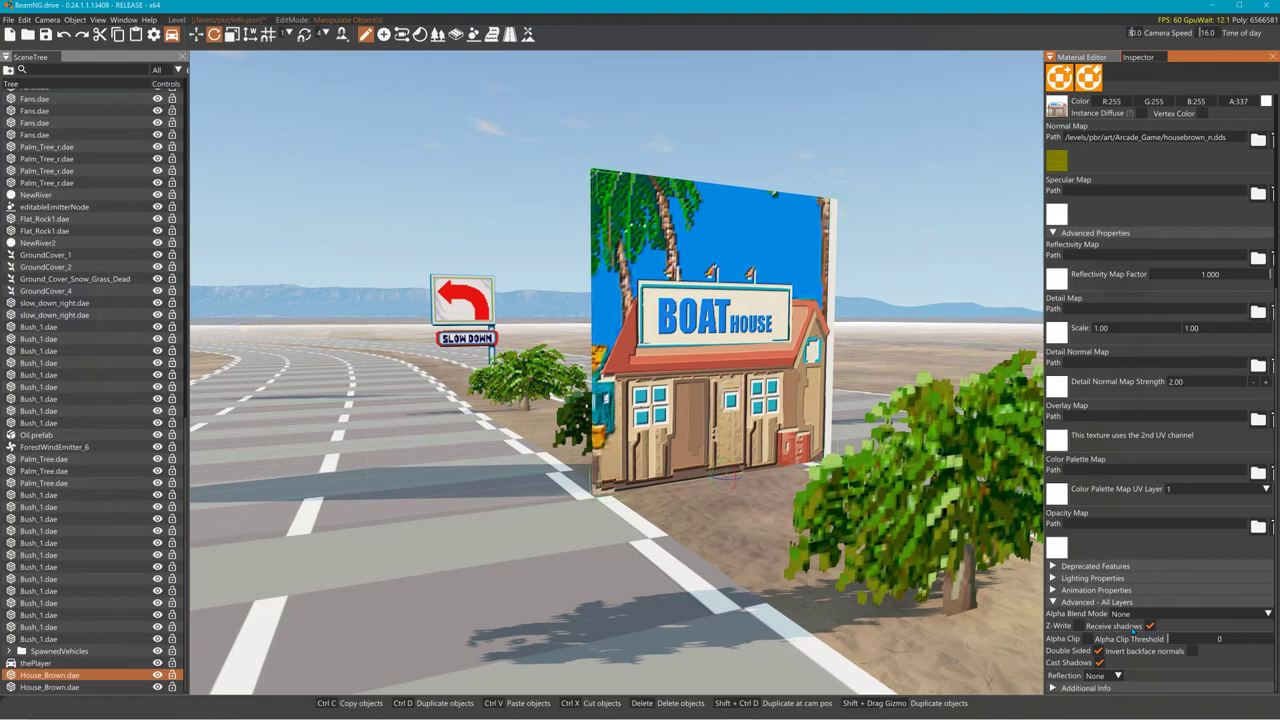
Try the LerpAlpha alpha blend mode on the housebrown material and check the house in the scene
left_click(1150, 613)
left_click(1141, 657)
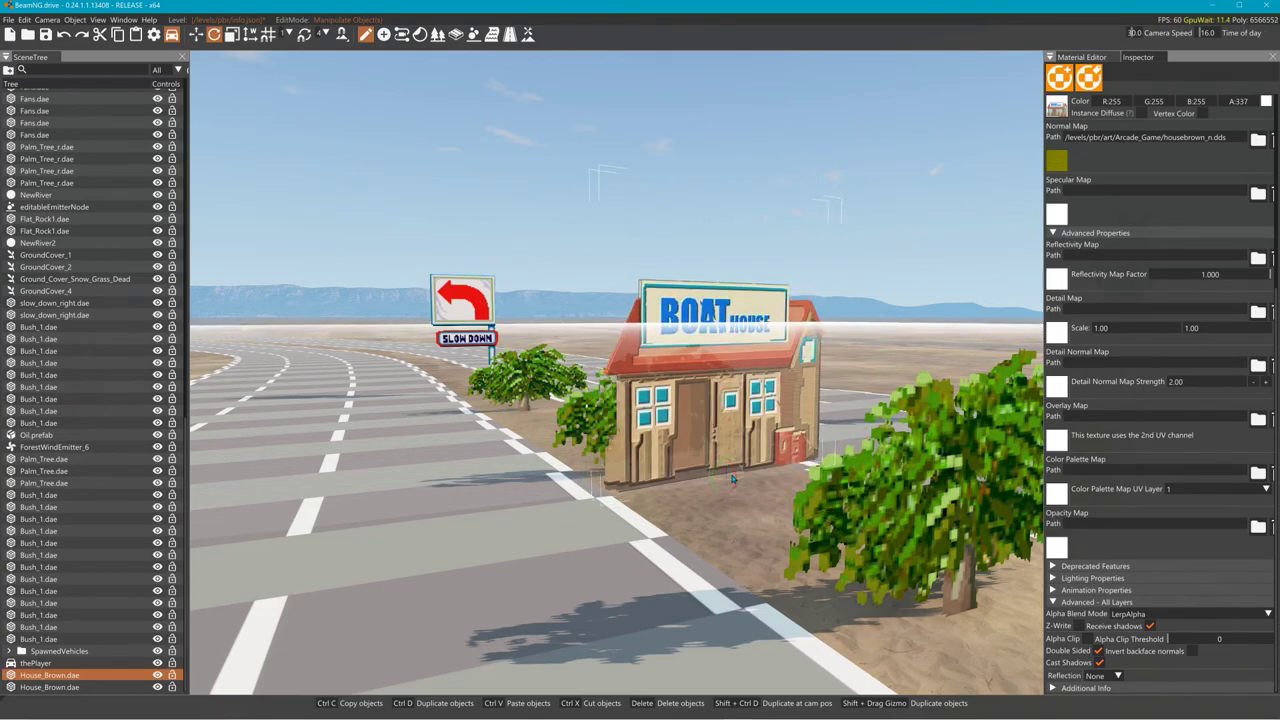
left_click(726, 497)
left_click(713, 433)
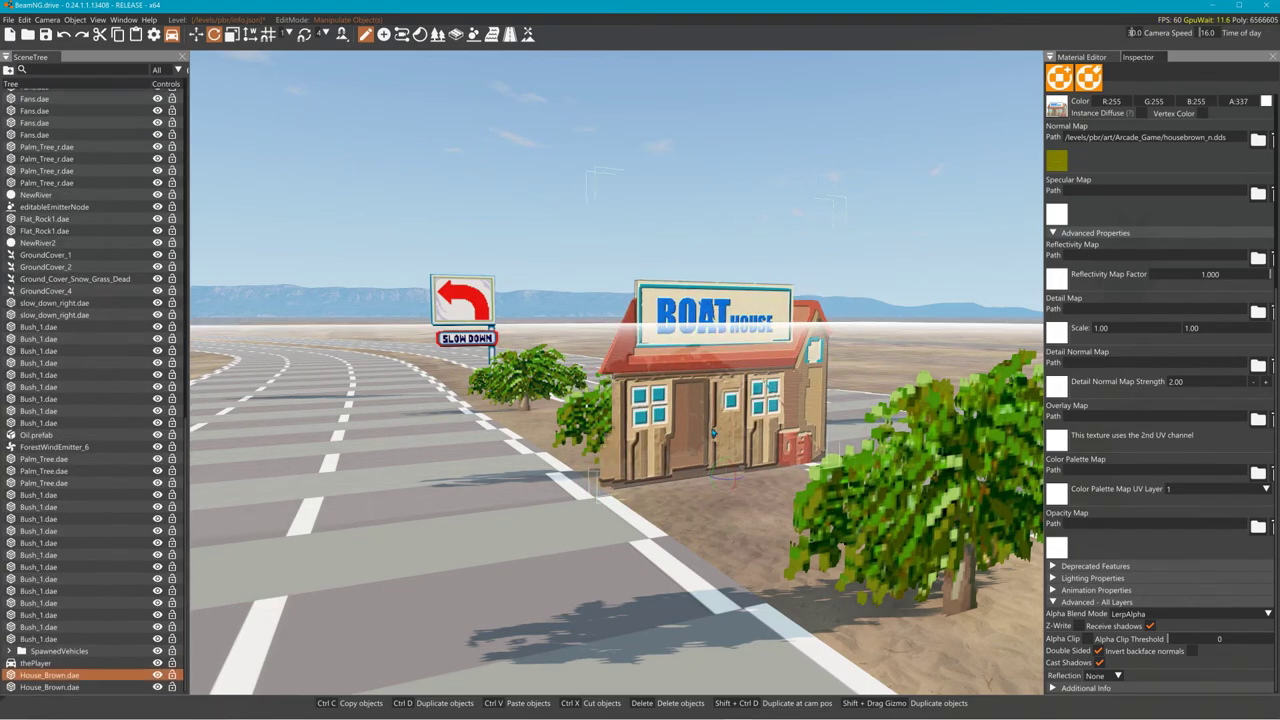
Set the housebrown material's alpha blend mode back to None and turn on Alpha Clip with a threshold of 36
left_click(1178, 614)
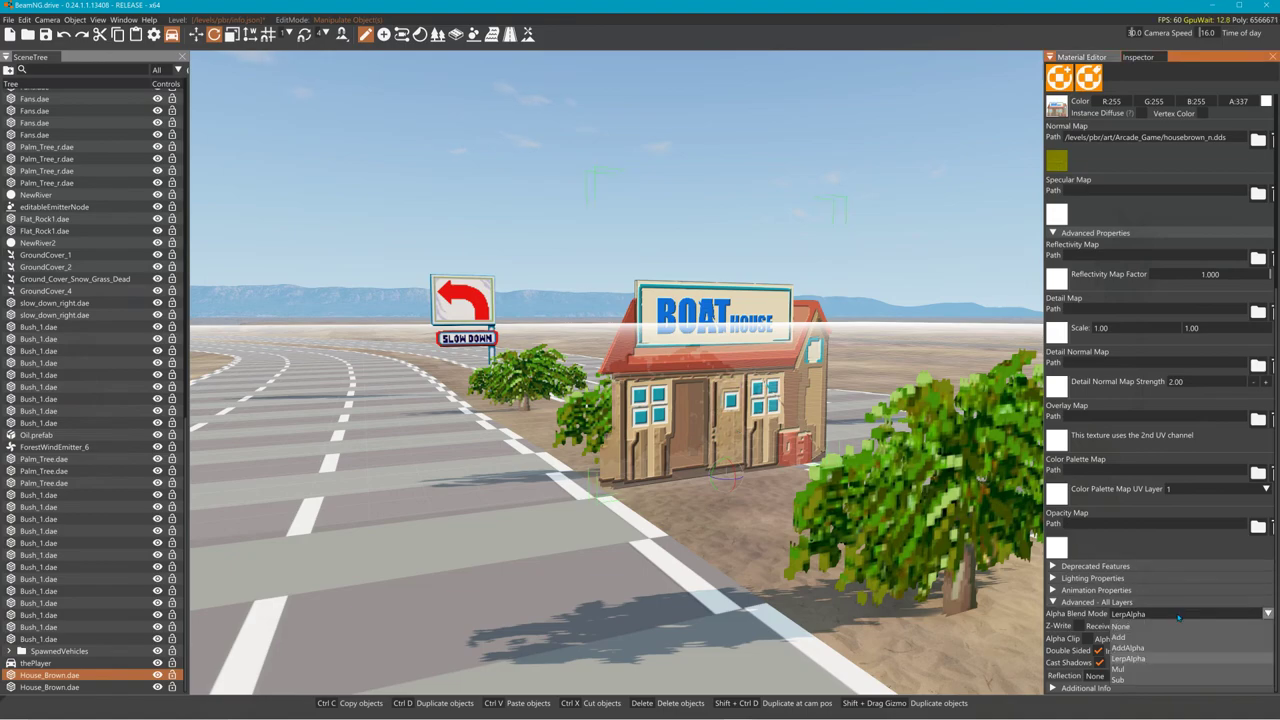
left_click(1148, 625)
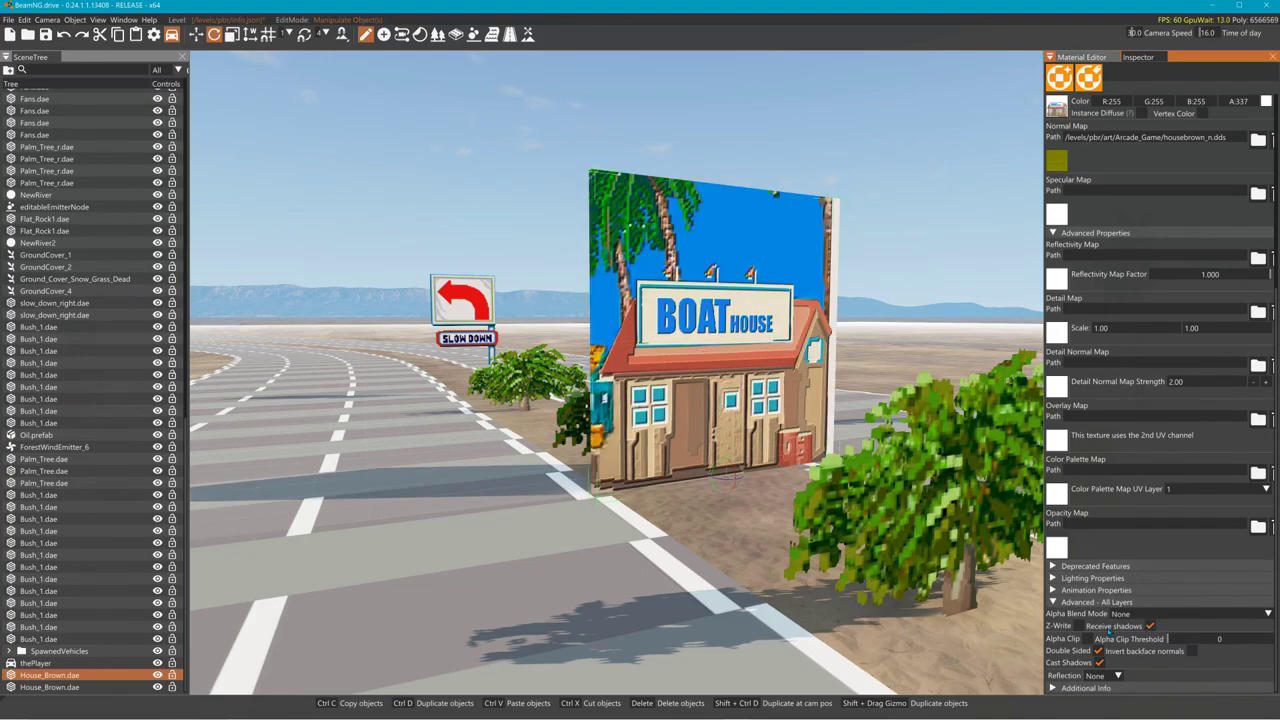
left_click(1088, 639)
left_click_drag(1166, 639, 1184, 639)
Select the large bush in front of the boat house and rebuild the level's collision
left_click(884, 364)
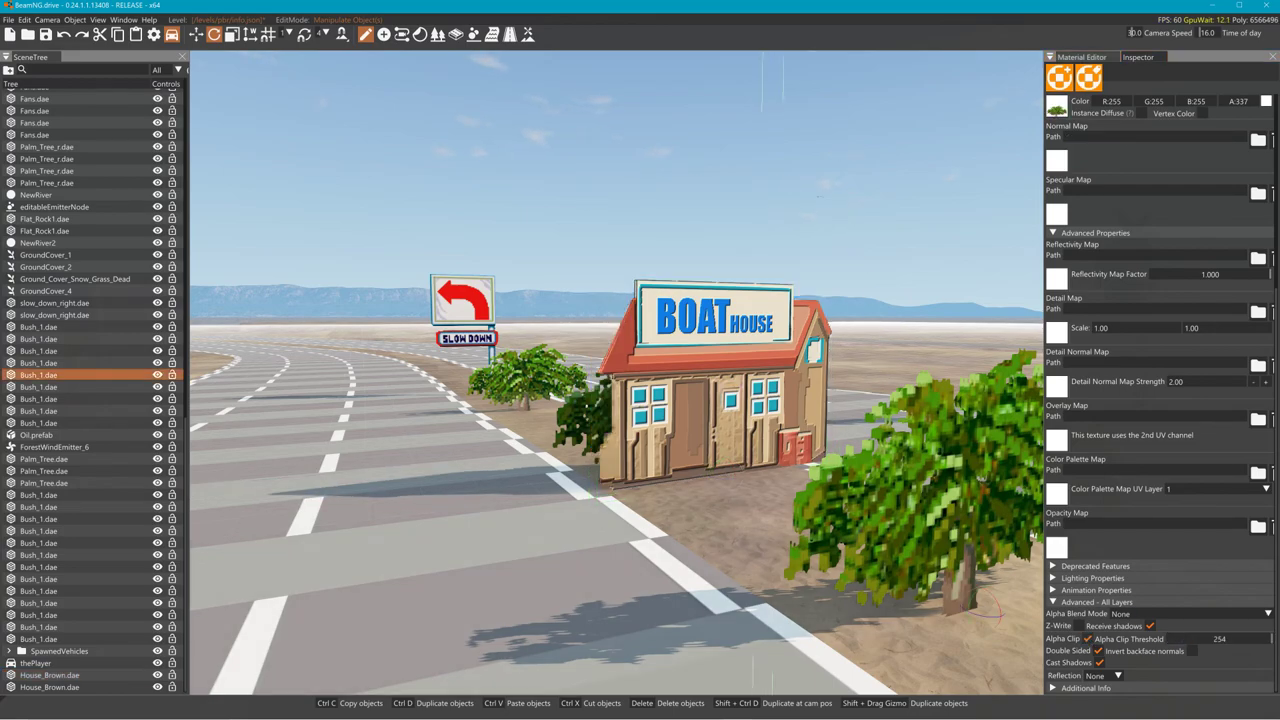
left_click(23, 19)
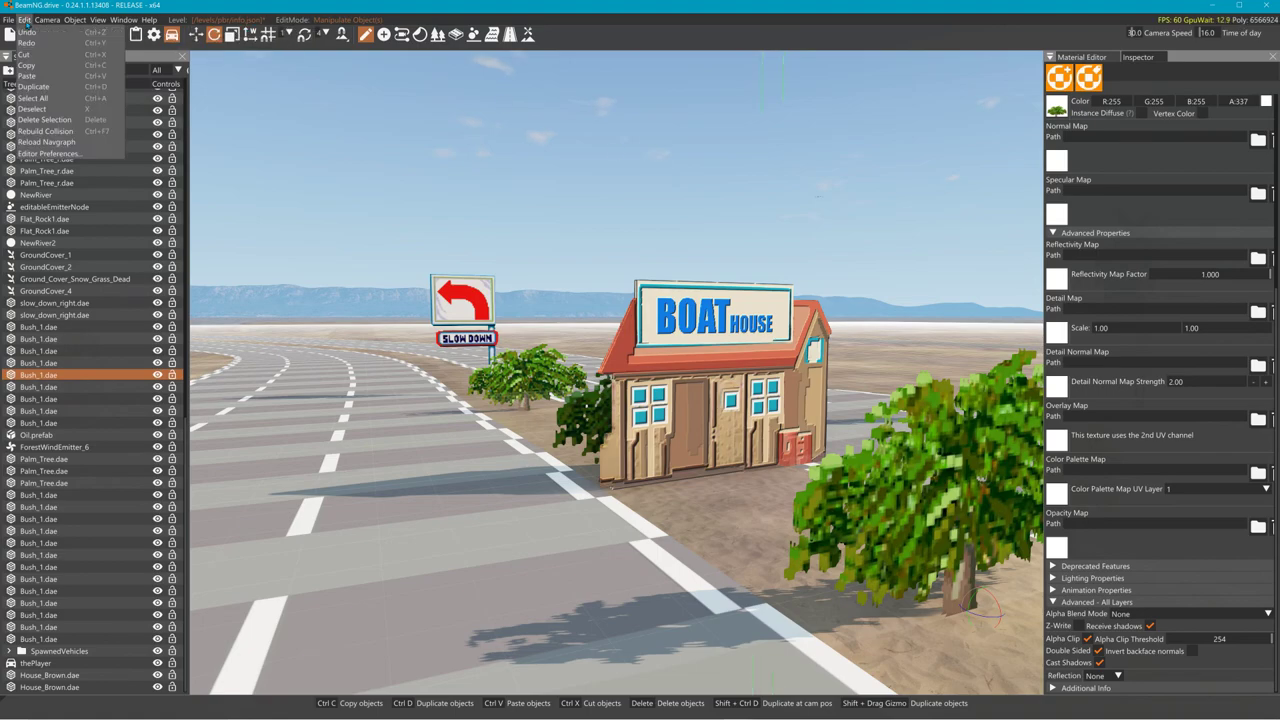
left_click(44, 131)
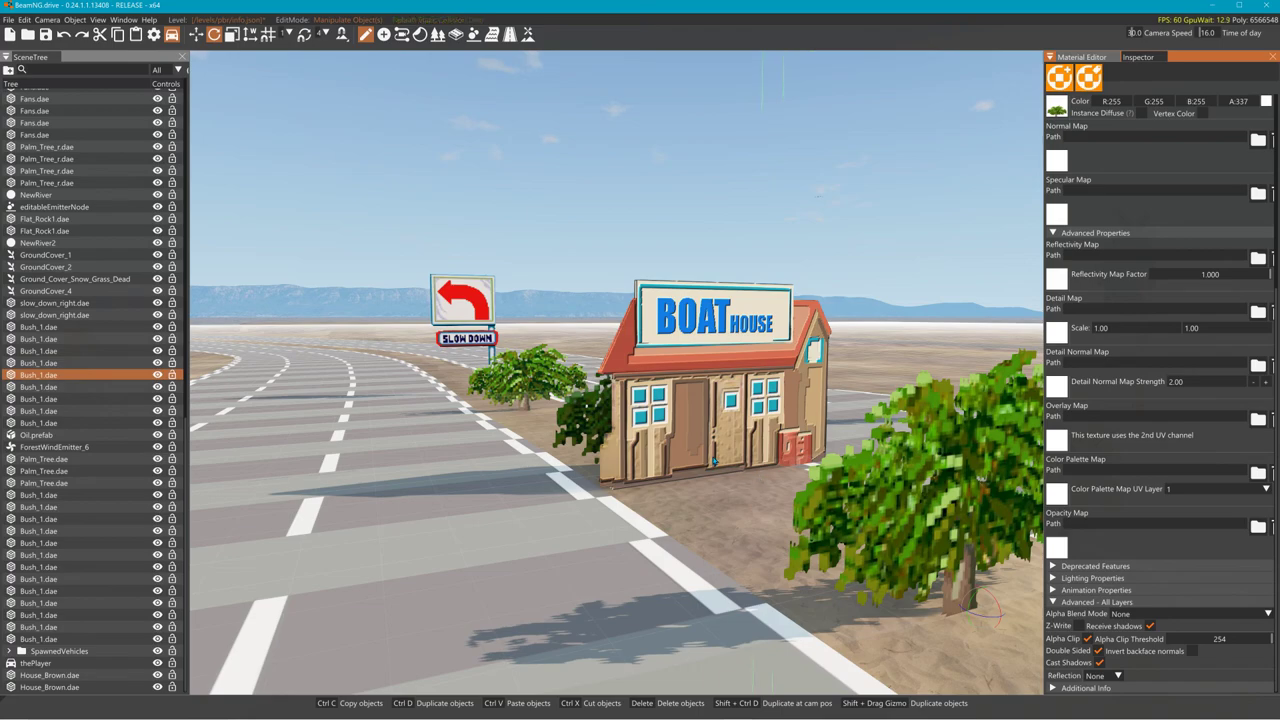
Inspect the boat house and its sign edges from the side and from close up
right_click_drag(714, 461, 1270, 490)
key("a")
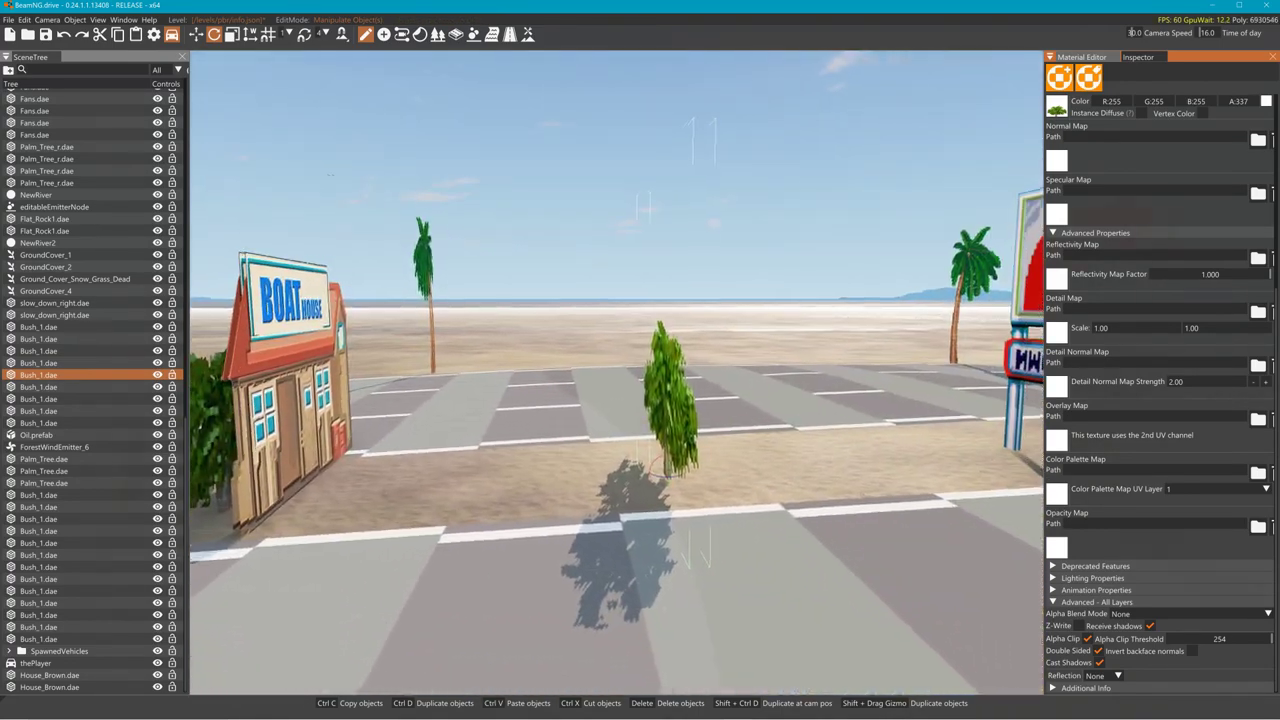
key("s")
right_click_drag(640, 400, 663, 328)
key("a")
key("d")
key("w")
key("s")
key("w")
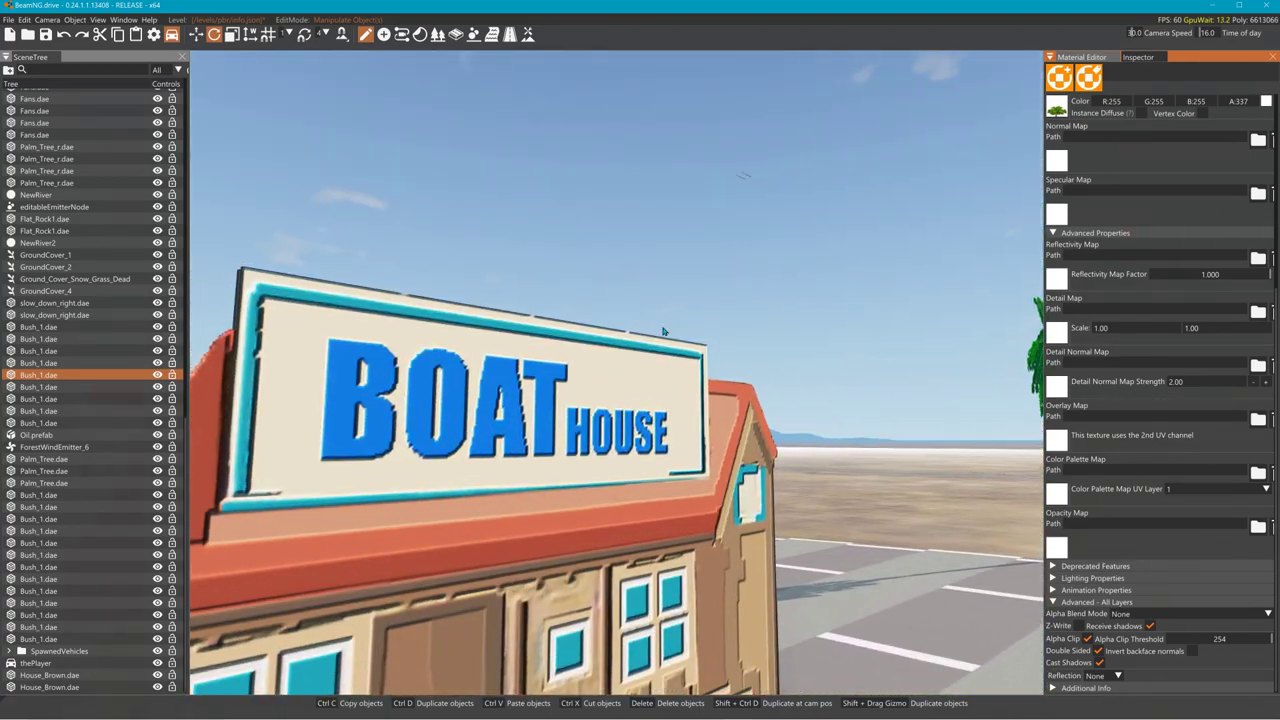
Select the boat house again and set its material's Alpha Clip Threshold to 255
left_click(743, 180)
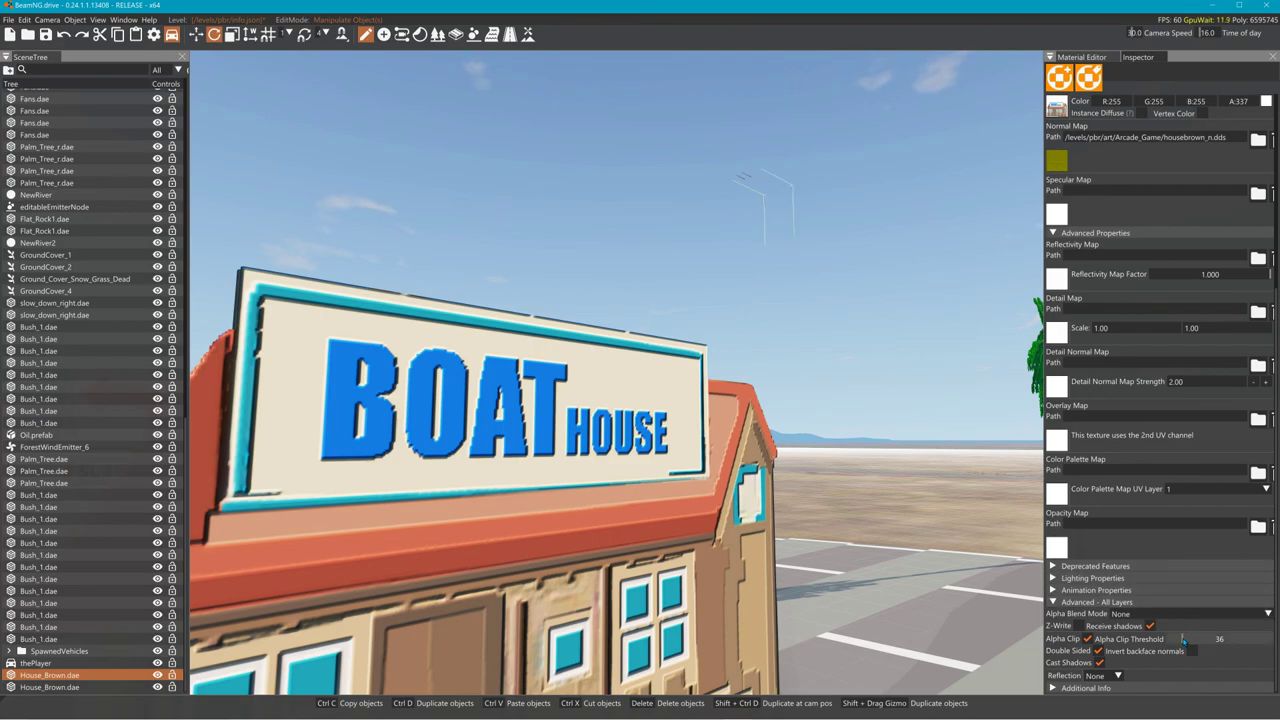
left_click_drag(1183, 640, 1272, 639)
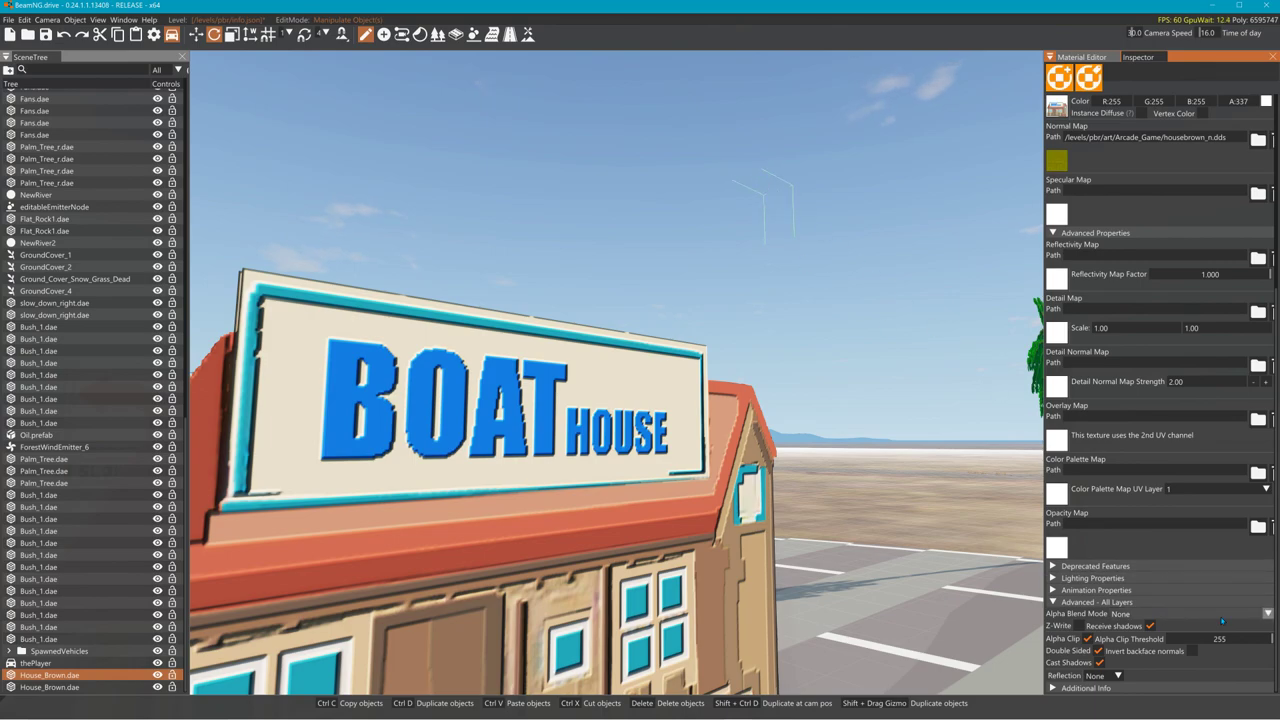
left_click_drag(1190, 639, 1272, 639)
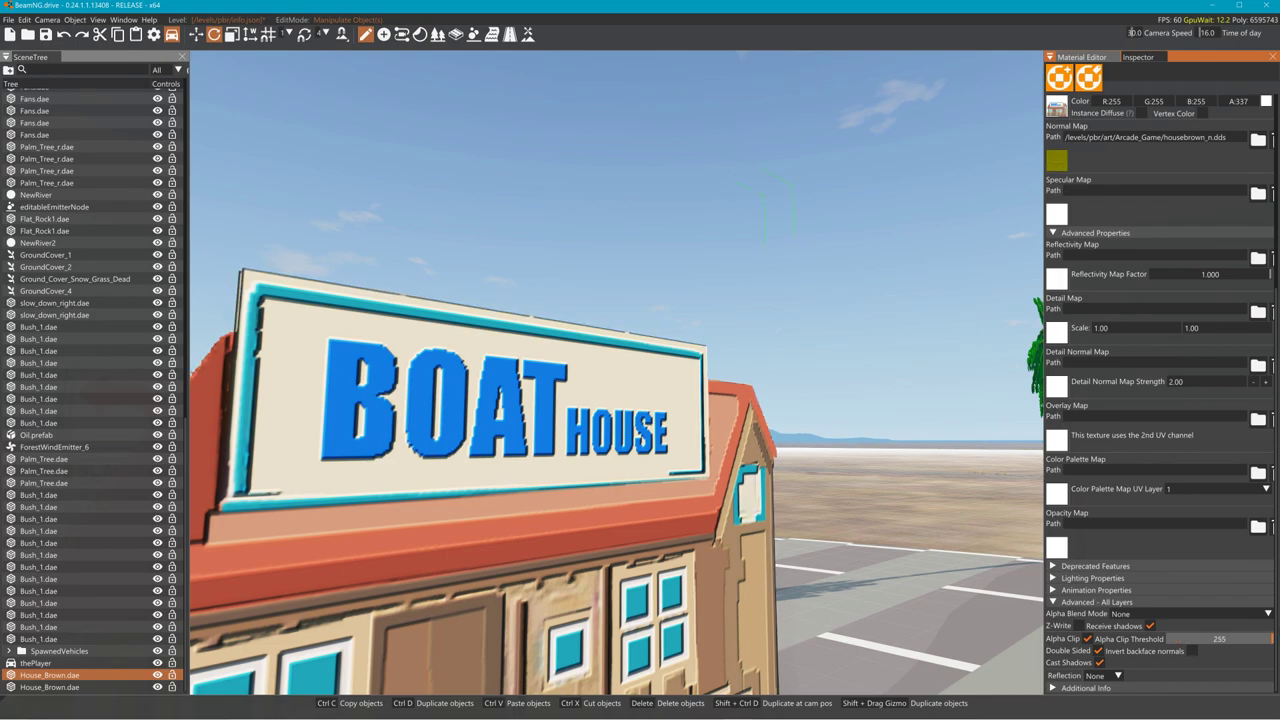